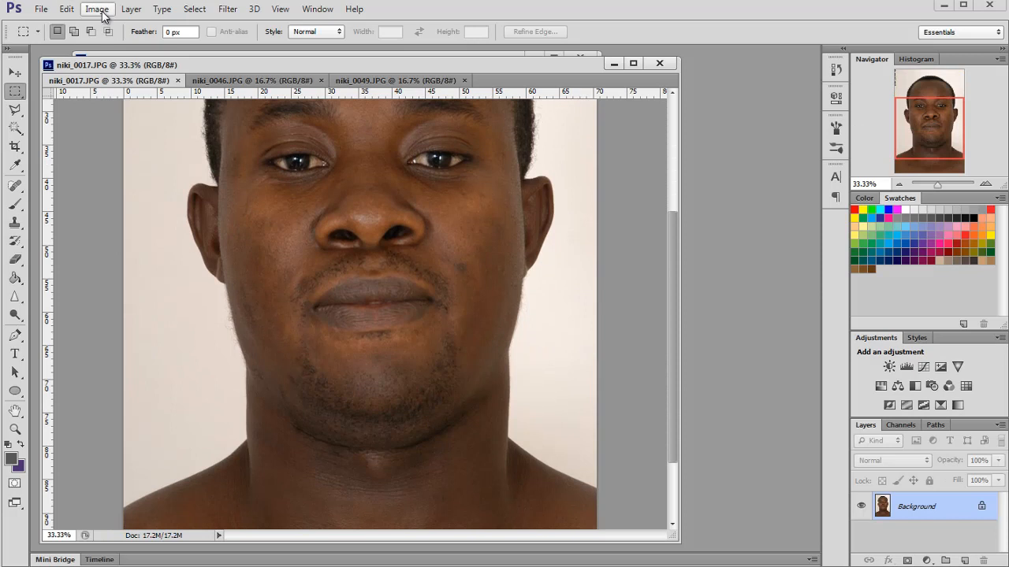
Apply Shadows/Highlights to niki_0017.JPG with Highlights Amount 53%, Tonal Width 52% and Radius 11 px.
{"action": "left_click", "coordinate": [97, 9]}
{"action": "mouse_move", "coordinate": [118, 45]}
{"action": "left_click", "coordinate": [301, 282]}
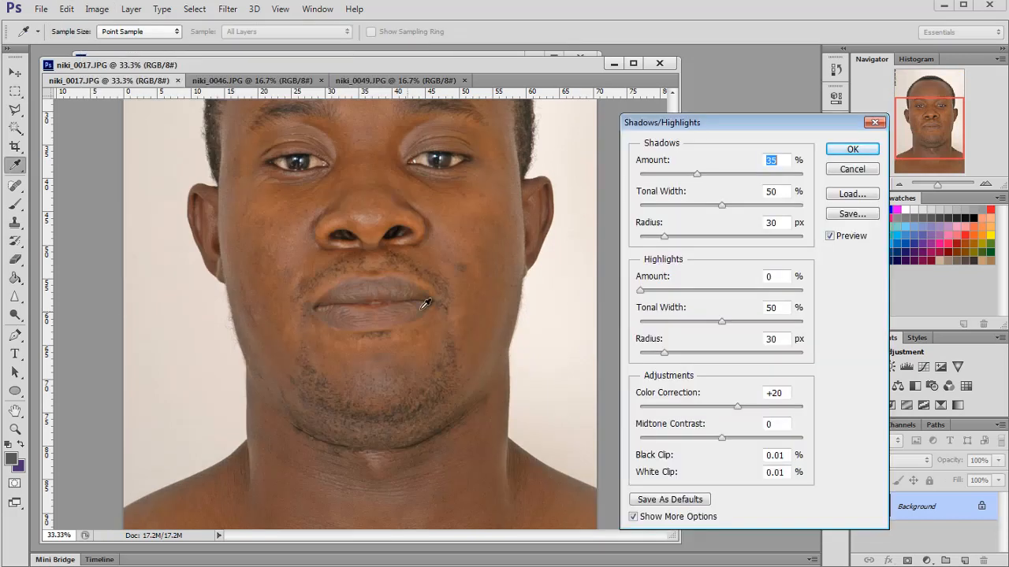
{"action": "left_click_drag", "start_coordinate": [697, 132], "coordinate": [677, 107]}
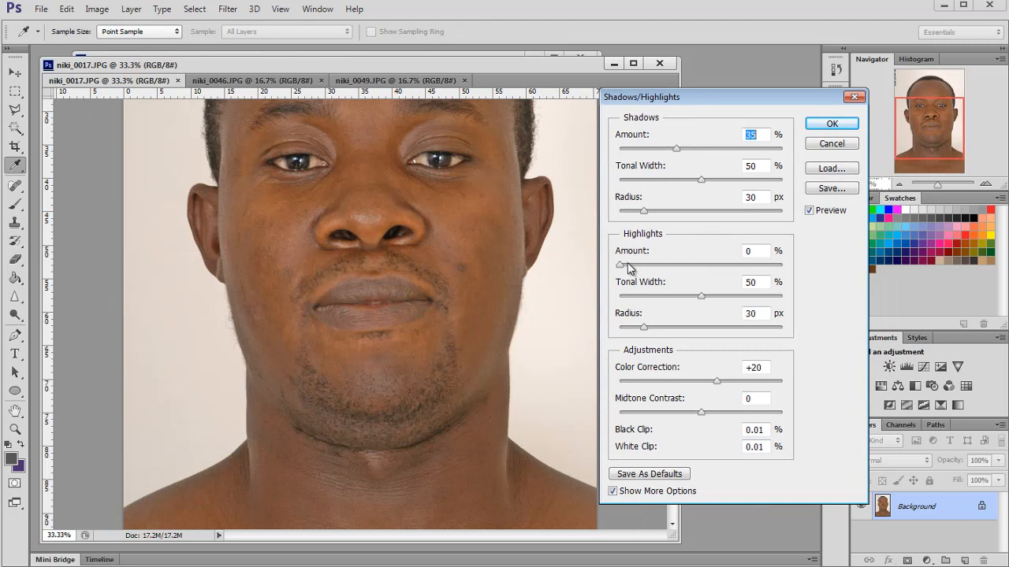
{"action": "left_click_drag", "start_coordinate": [623, 268], "coordinate": [712, 300]}
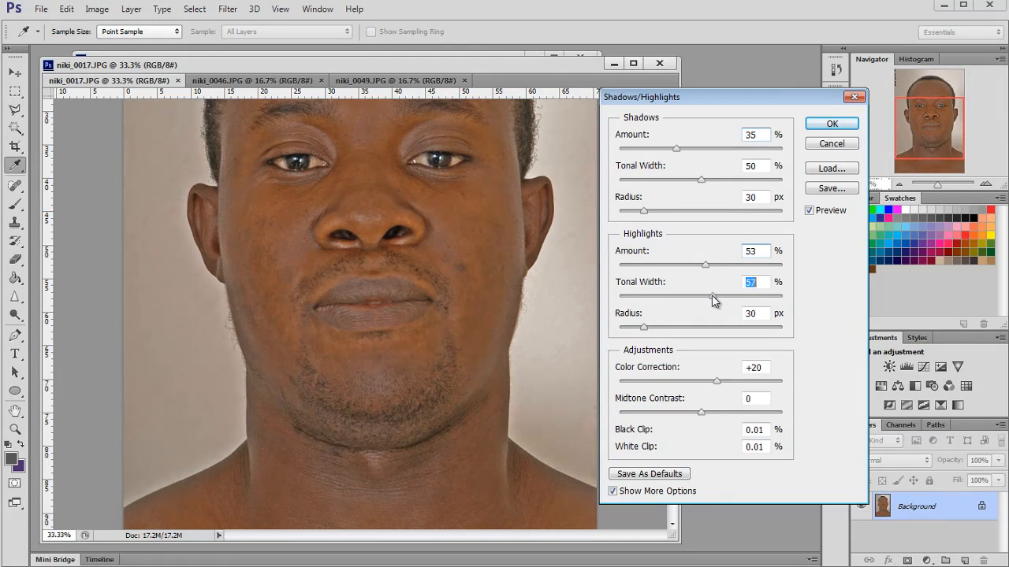
{"action": "left_click_drag", "start_coordinate": [657, 331], "coordinate": [631, 333]}
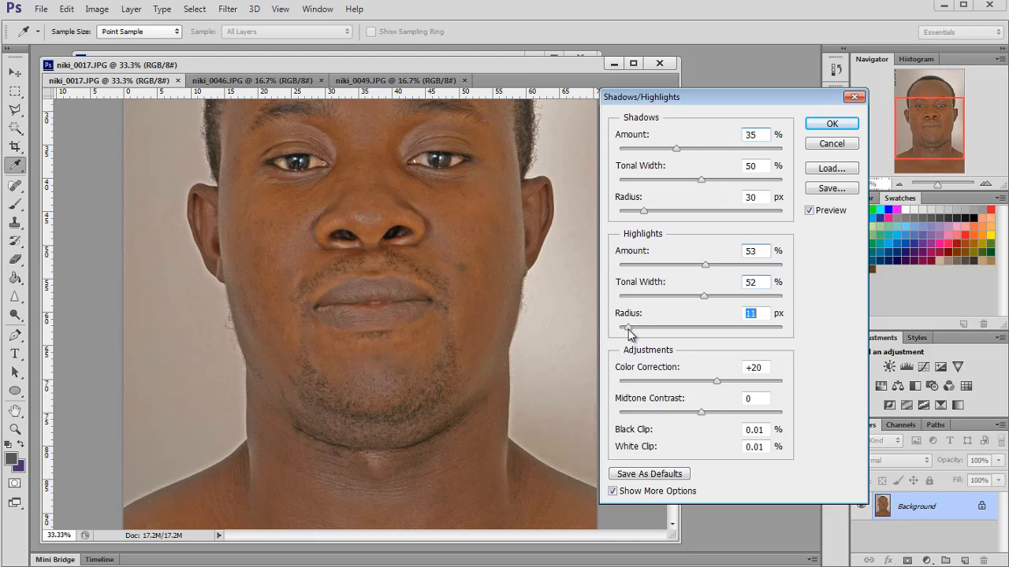
{"action": "left_click", "coordinate": [714, 383]}
{"action": "left_click", "coordinate": [717, 383]}
{"action": "left_click", "coordinate": [832, 130]}
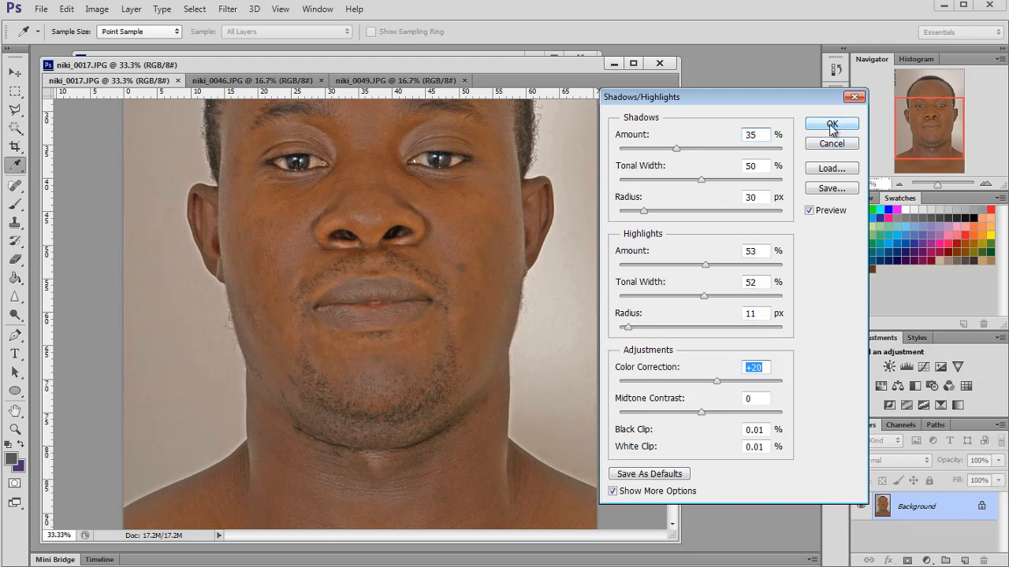
{"action": "left_click", "coordinate": [833, 130]}
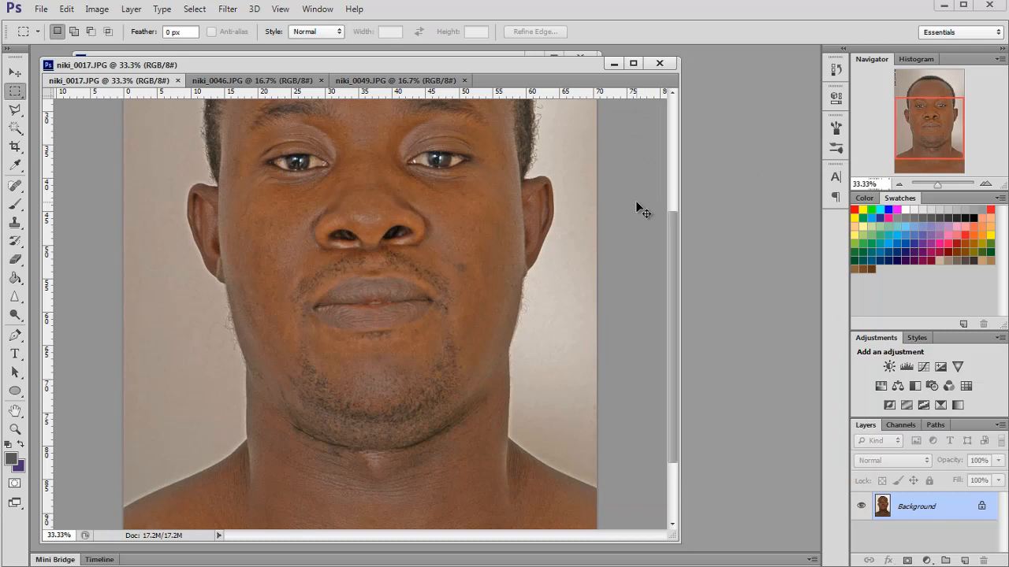
Compare the portrait before and after the Shadows/Highlights adjustment, examining the forehead, face and neck.
{"action": "key", "text": "ctrl+z"}
{"action": "key", "text": "ctrl+z"}
{"action": "key", "text": "ctrl+z"}
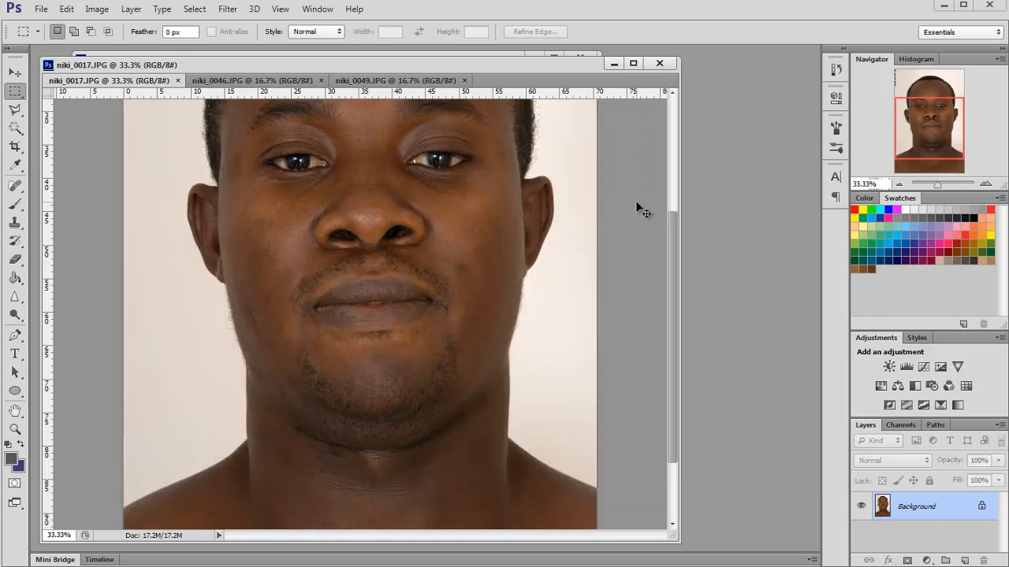
{"action": "key", "text": "ctrl+z"}
{"action": "left_click_drag", "start_coordinate": [931, 137], "coordinate": [923, 91]}
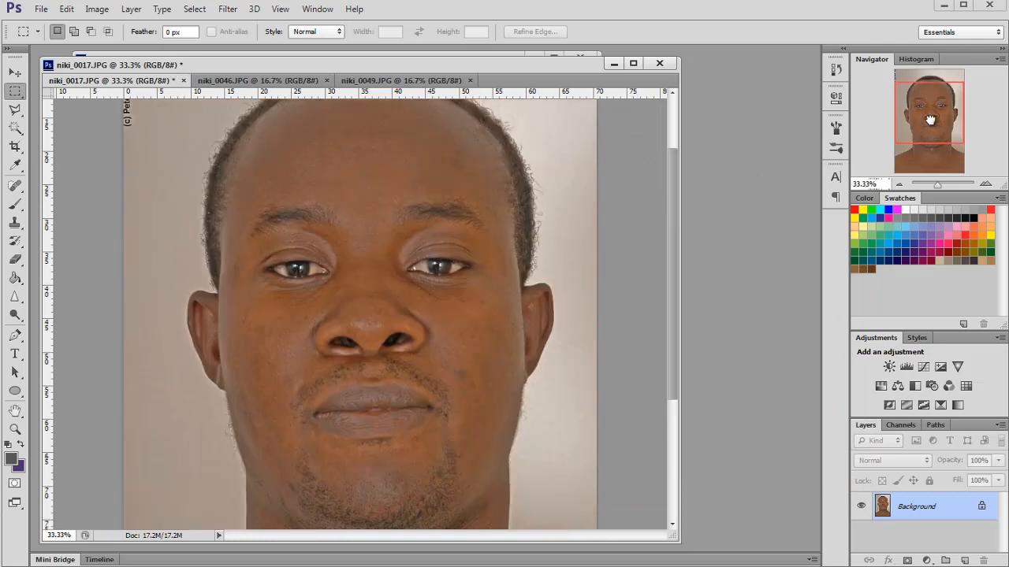
{"action": "key", "text": "ctrl+z"}
{"action": "scroll", "coordinate": [512, 268], "scroll_direction": "down", "scroll_amount": 3}
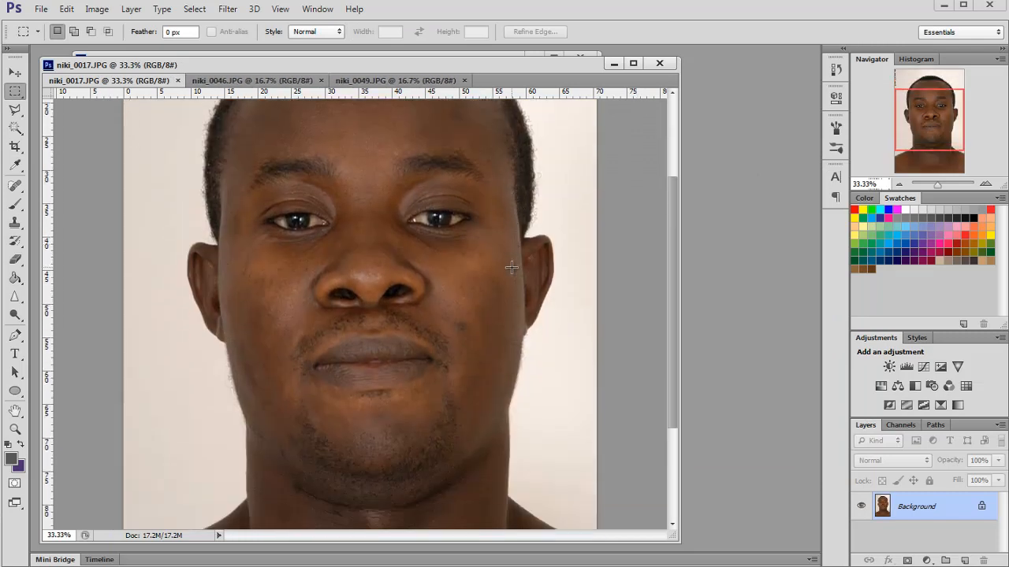
{"action": "key", "text": "ctrl+z"}
{"action": "key", "text": "ctrl+z"}
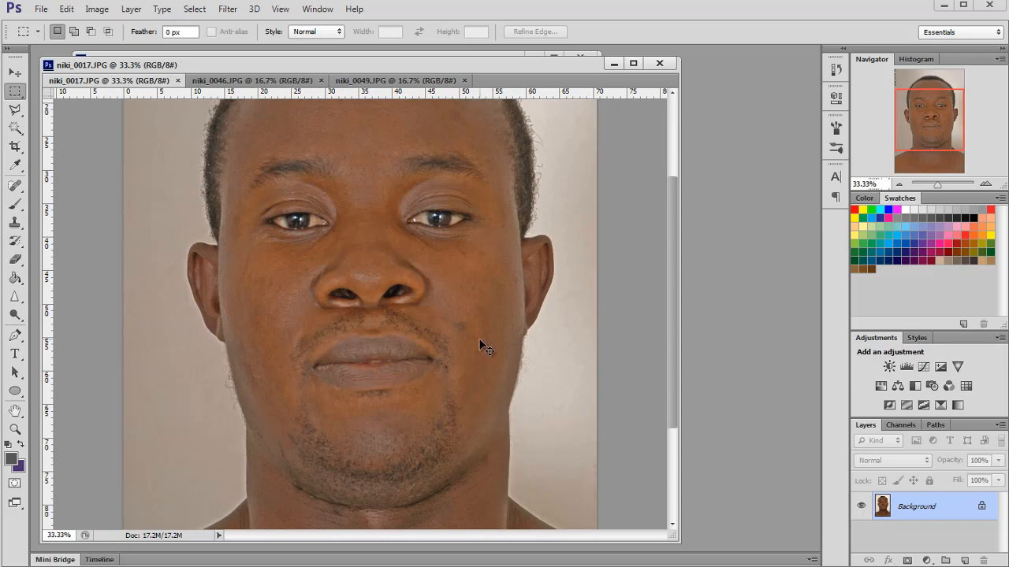
{"action": "key", "text": "ctrl+z"}
{"action": "key", "text": "ctrl+z"}
{"action": "key", "text": "ctrl+z"}
{"action": "key", "text": "ctrl+z"}
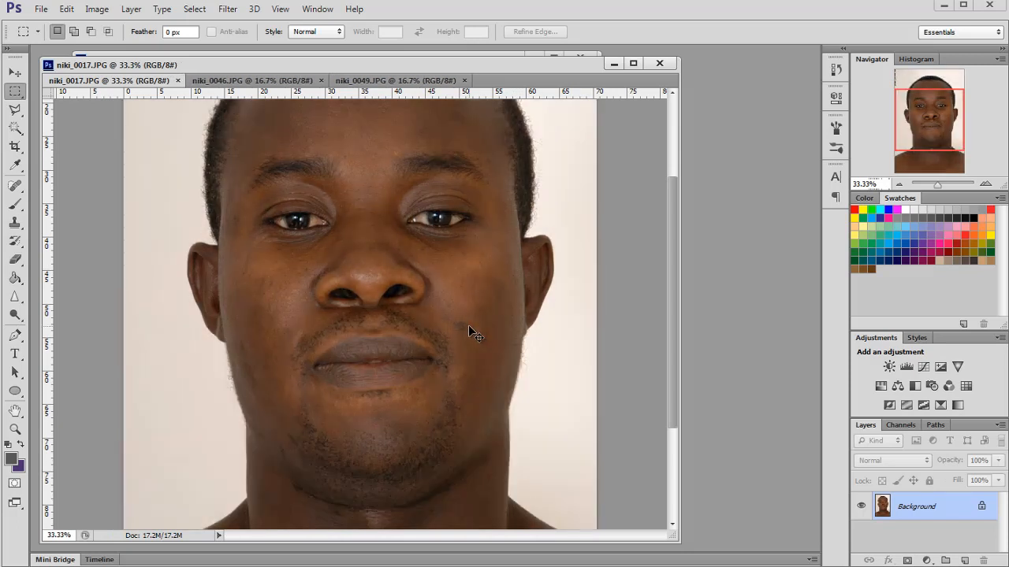
{"action": "key", "text": "ctrl+z"}
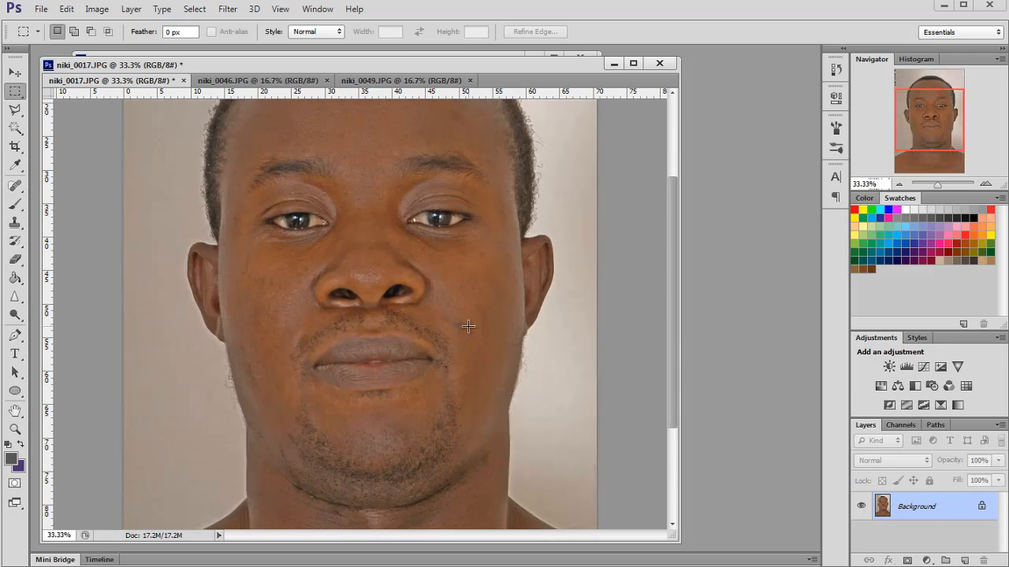
{"action": "scroll", "coordinate": [468, 326], "scroll_direction": "down", "scroll_amount": 3}
{"action": "key", "text": "ctrl+z"}
{"action": "key", "text": "ctrl+z"}
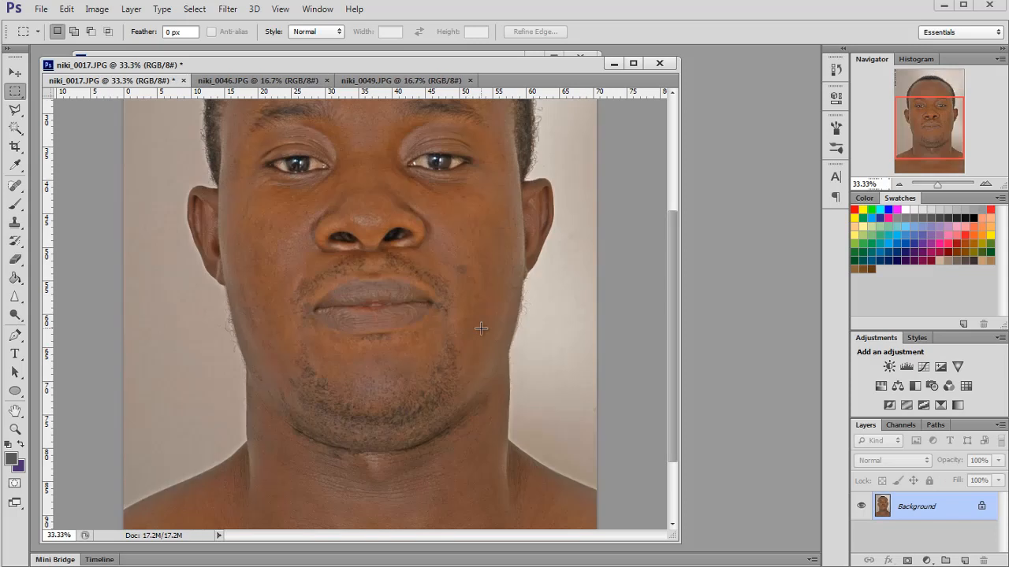
{"action": "scroll", "coordinate": [480, 329], "scroll_direction": "down", "scroll_amount": 4}
{"action": "scroll", "coordinate": [481, 330], "scroll_direction": "up", "scroll_amount": 9}
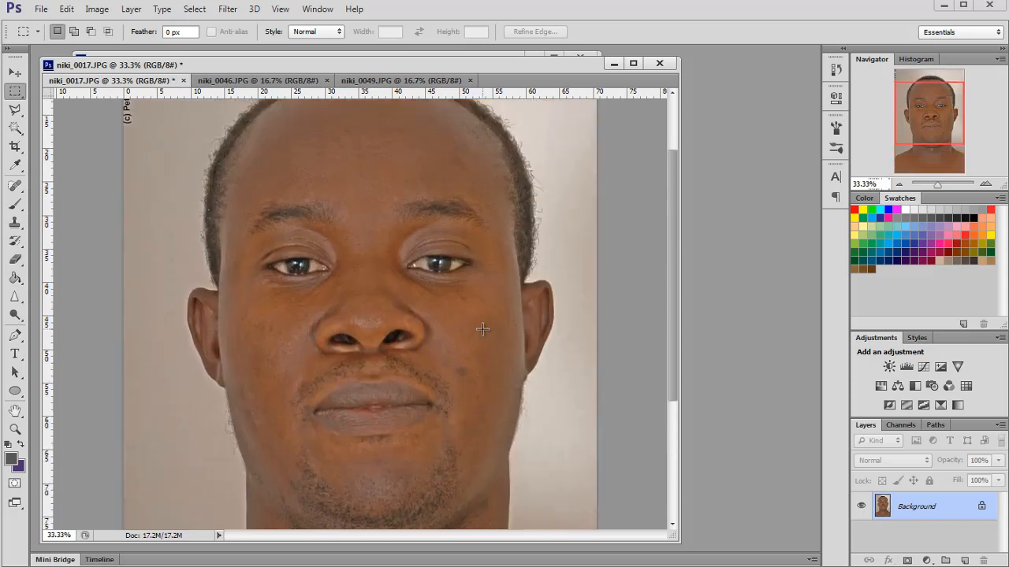
Burn the shiny tip of the nose with the range set to Highlights and 11% exposure.
{"action": "left_click", "coordinate": [985, 183]}
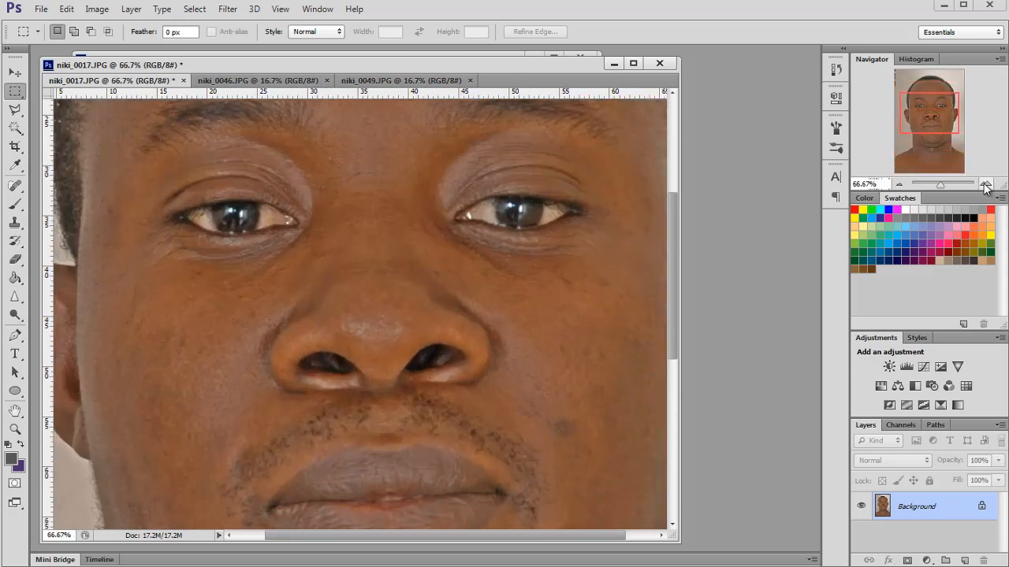
{"action": "left_click_drag", "start_coordinate": [15, 314], "coordinate": [71, 331]}
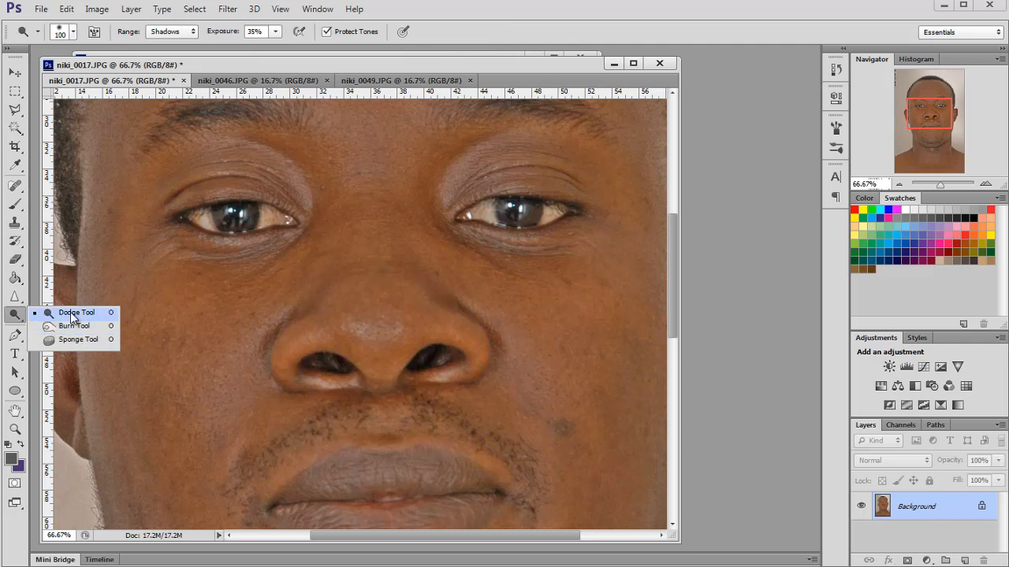
{"action": "left_click", "coordinate": [70, 332]}
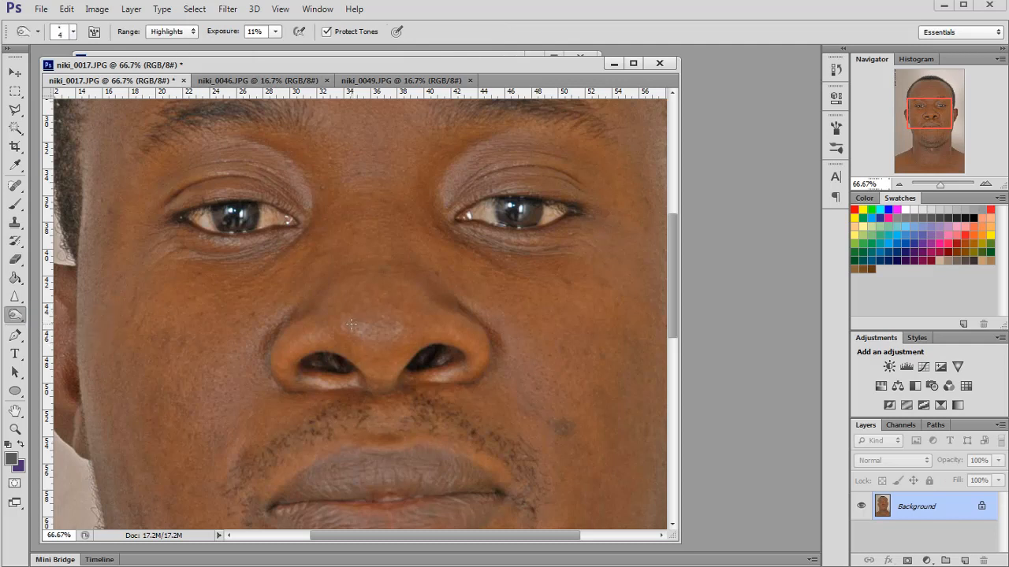
{"action": "left_click_drag", "start_coordinate": [354, 329], "coordinate": [378, 331]}
Burn the tip of the nose with the range set to Midtones and exposure lowered to 1%.
{"action": "left_click", "coordinate": [15, 315]}
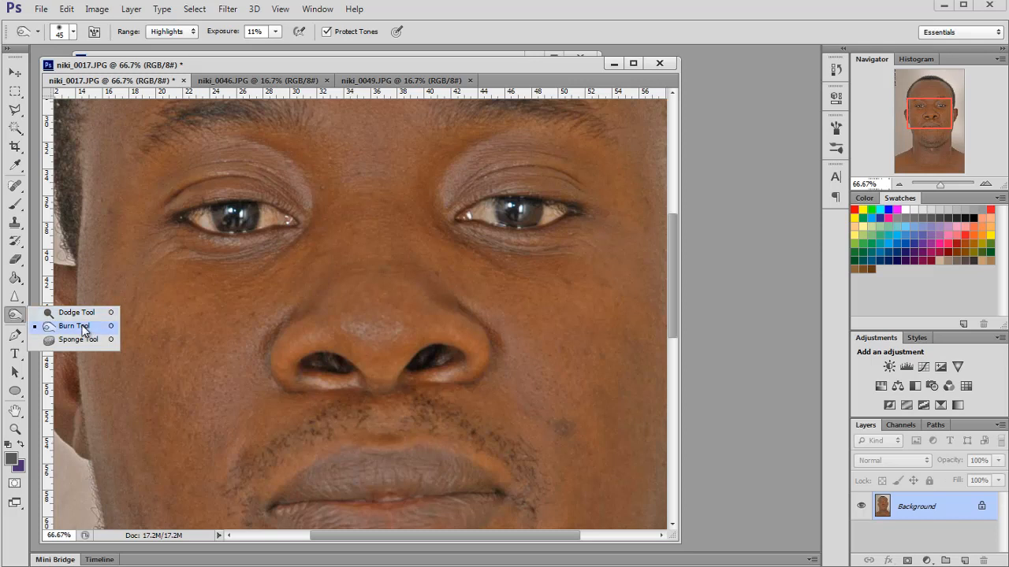
{"action": "left_click", "coordinate": [171, 31]}
{"action": "left_click", "coordinate": [163, 52]}
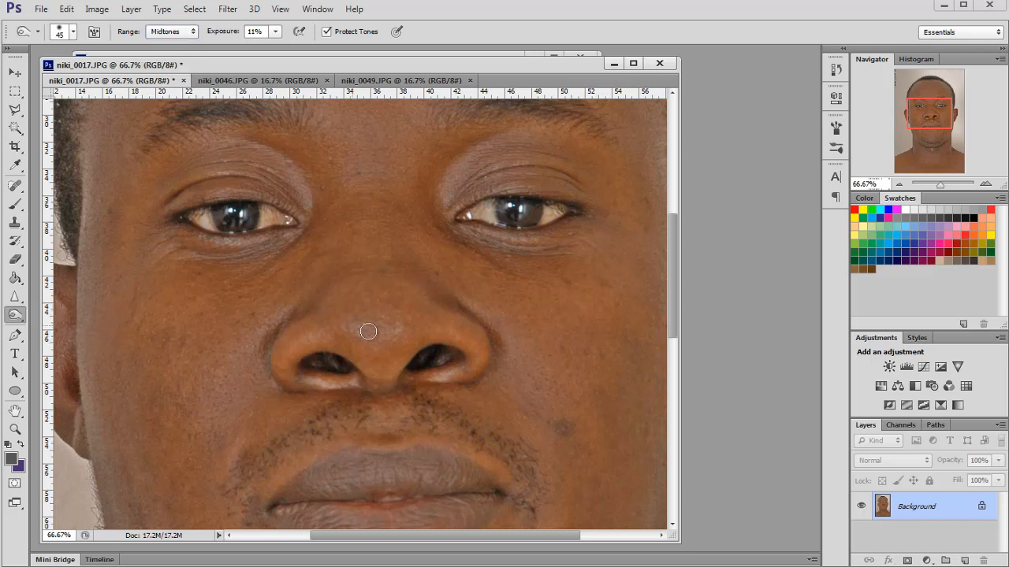
{"action": "left_click_drag", "start_coordinate": [276, 32], "coordinate": [269, 48]}
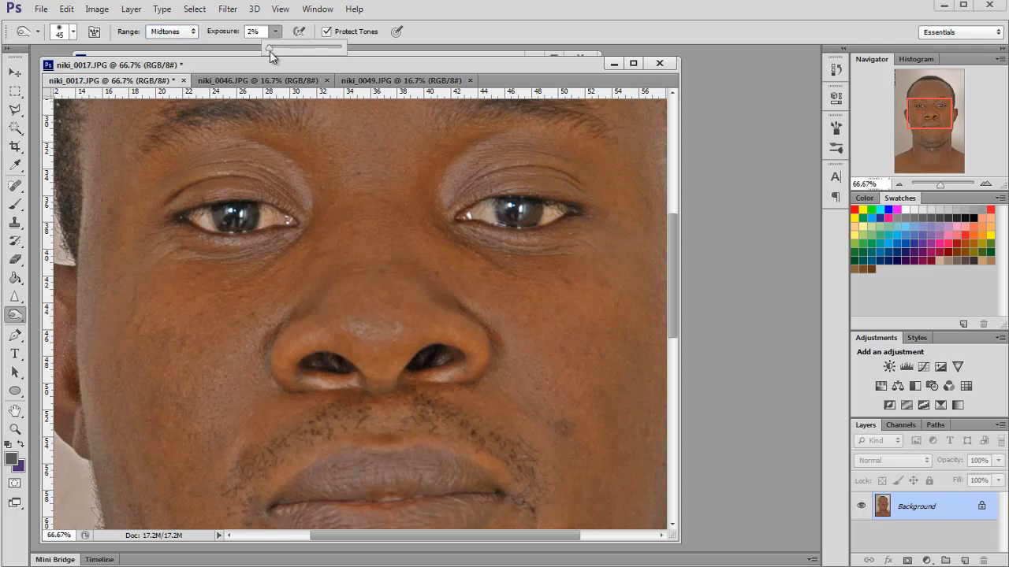
{"action": "mouse_move", "coordinate": [354, 326]}
{"action": "left_mouse_down"}
{"action": "mouse_move", "coordinate": [401, 330]}
{"action": "mouse_move", "coordinate": [346, 320]}
{"action": "mouse_move", "coordinate": [355, 335]}
{"action": "mouse_move", "coordinate": [402, 333]}
{"action": "mouse_move", "coordinate": [343, 325]}
{"action": "mouse_move", "coordinate": [377, 324]}
{"action": "left_mouse_up"}
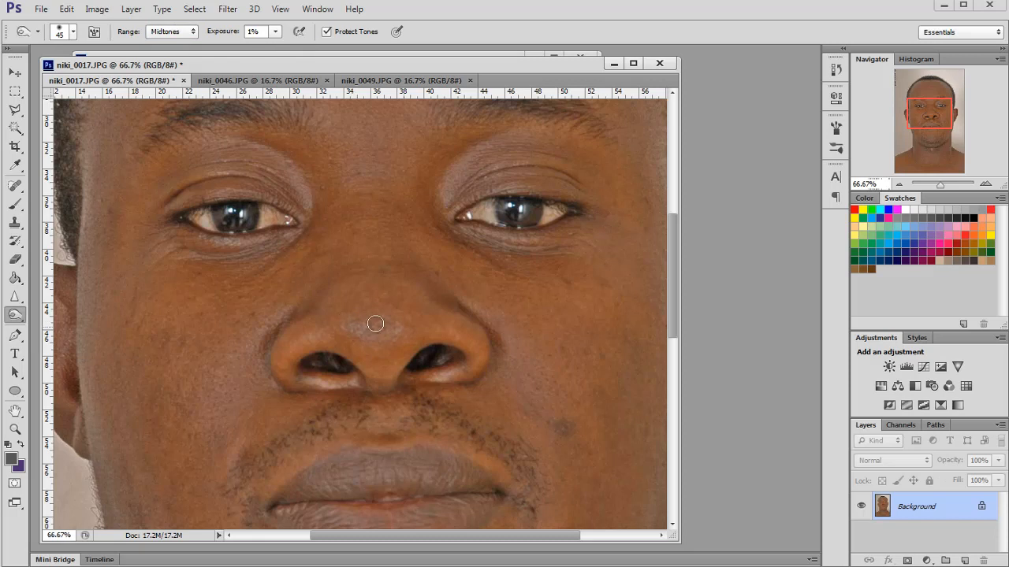
Burn the cheek beside the nose with the range set to Shadows and the exposure at 7%.
{"action": "left_click", "coordinate": [170, 32]}
{"action": "left_click", "coordinate": [164, 45]}
{"action": "left_click_drag", "start_coordinate": [272, 36], "coordinate": [286, 49]}
{"action": "left_click", "coordinate": [240, 366]}
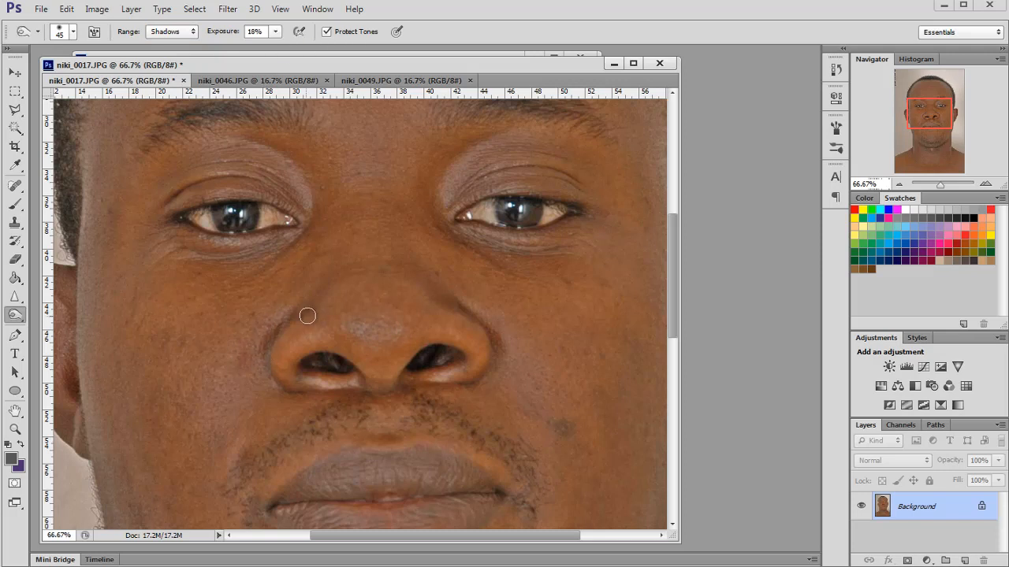
{"action": "left_click_drag", "start_coordinate": [279, 37], "coordinate": [268, 50]}
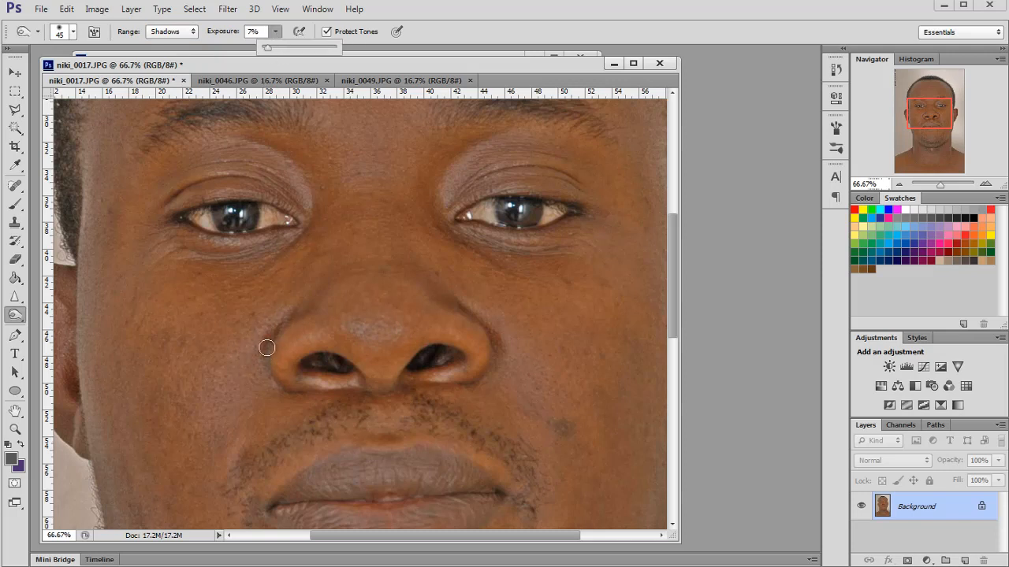
{"action": "left_click", "coordinate": [234, 363]}
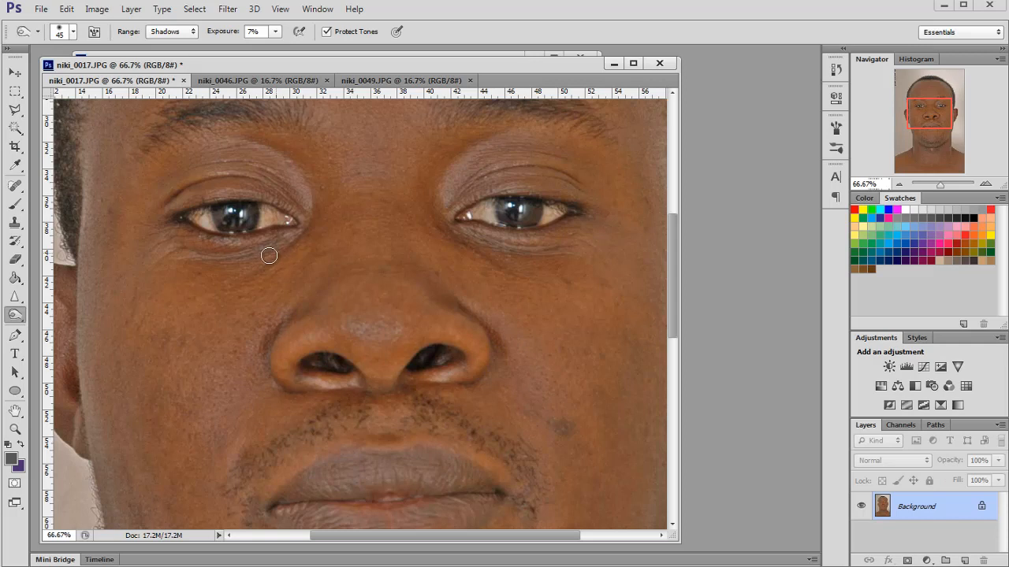
Burn the highlights around the eyes, using 7% exposure below the eye and 23% on the eyelids.
{"action": "left_click", "coordinate": [181, 31]}
{"action": "left_click", "coordinate": [175, 69]}
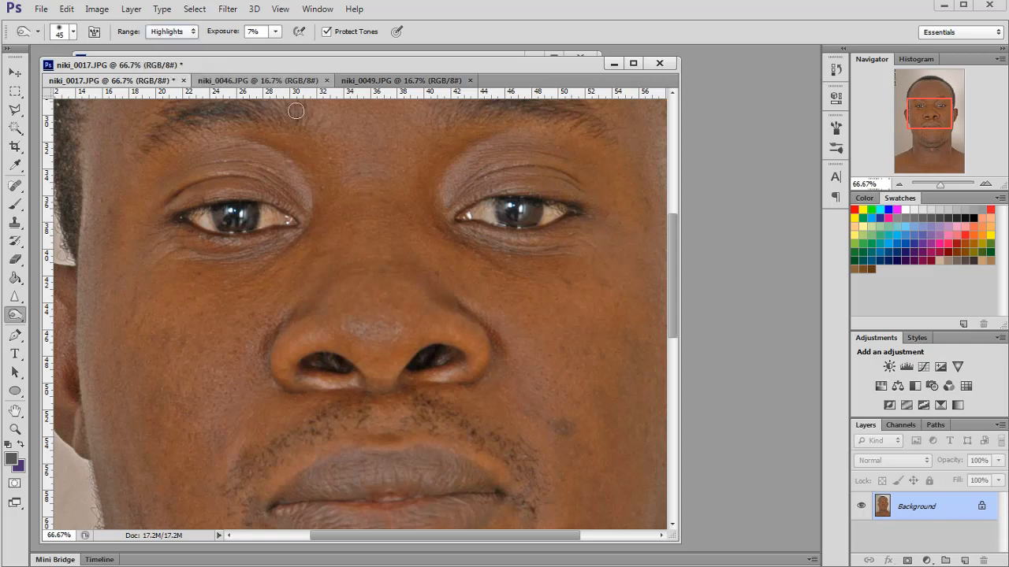
{"action": "mouse_move", "coordinate": [503, 240]}
{"action": "left_mouse_down"}
{"action": "mouse_move", "coordinate": [441, 222]}
{"action": "mouse_move", "coordinate": [524, 240]}
{"action": "mouse_move", "coordinate": [513, 243]}
{"action": "left_mouse_up"}
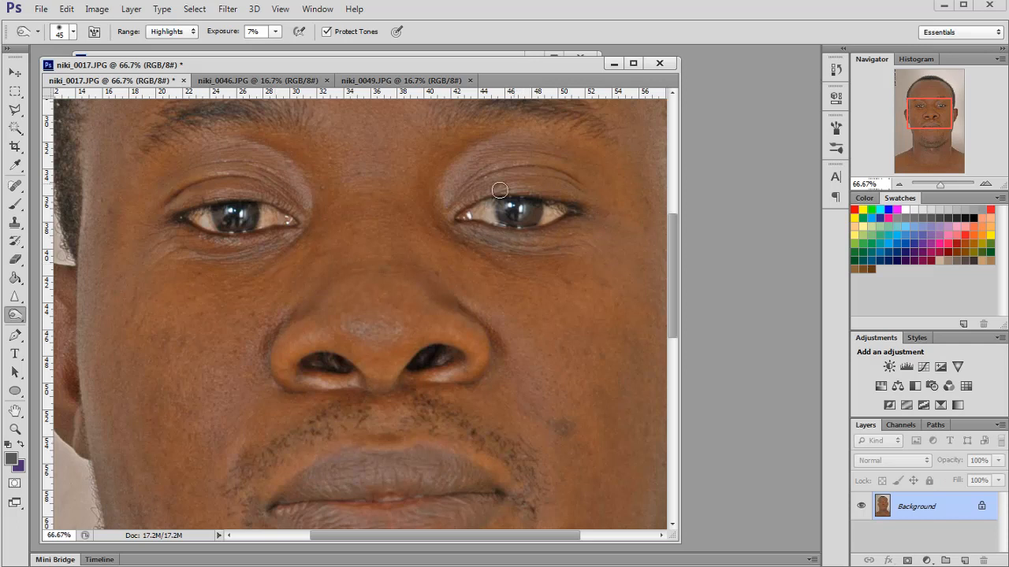
{"action": "left_click", "coordinate": [275, 31]}
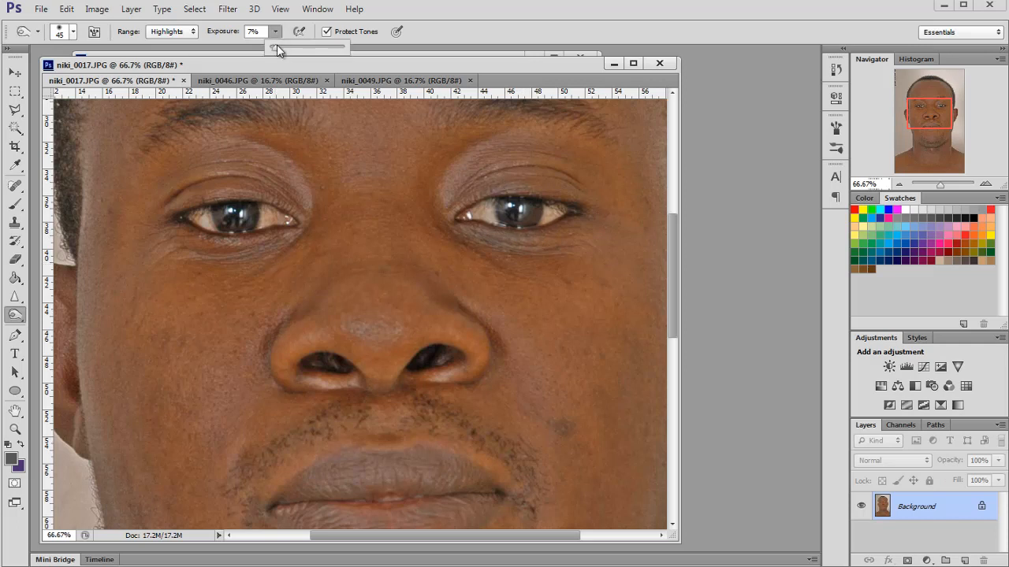
{"action": "left_click", "coordinate": [251, 191]}
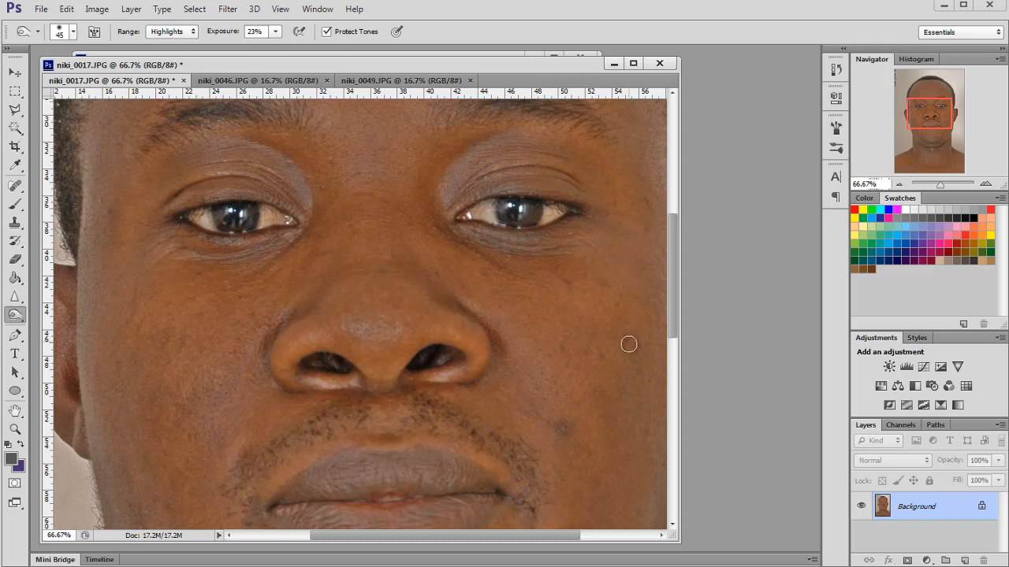
Reduce the Burn brush to 25 px and darken the highlights under the nostrils.
{"action": "mouse_move", "coordinate": [924, 125]}
{"action": "left_mouse_down"}
{"action": "mouse_move", "coordinate": [928, 140]}
{"action": "mouse_move", "coordinate": [925, 121]}
{"action": "left_mouse_up"}
{"action": "key", "text": "bracketleft"}
{"action": "key", "text": "bracketleft"}
{"action": "key", "text": "bracketleft"}
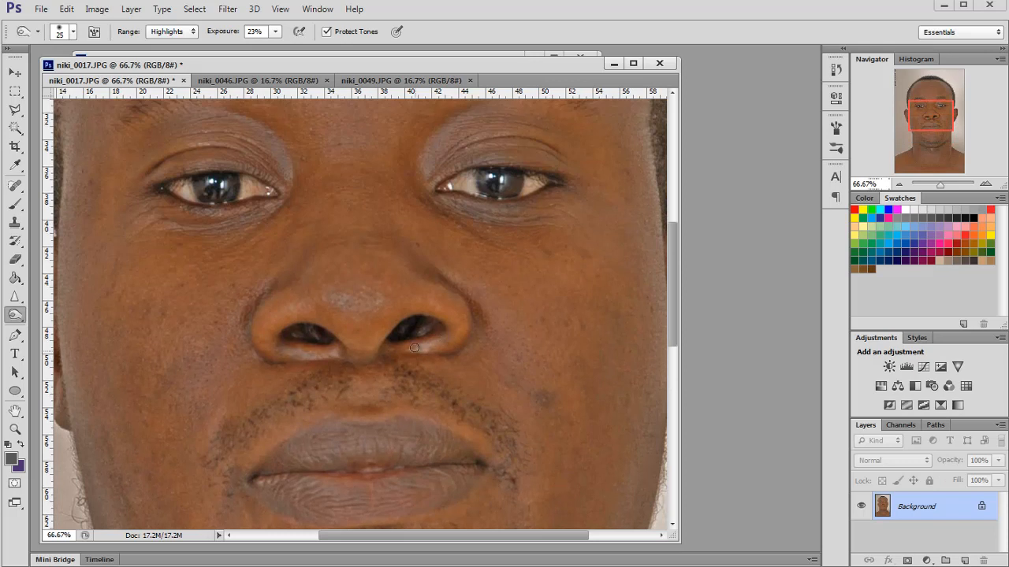
{"action": "left_click", "coordinate": [897, 185]}
{"action": "left_click", "coordinate": [897, 184]}
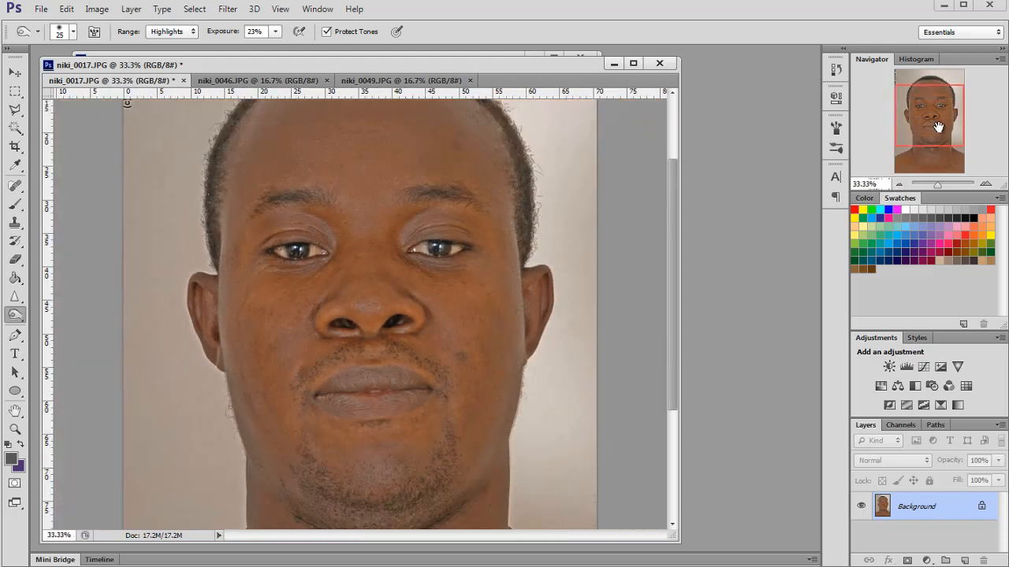
{"action": "left_click_drag", "start_coordinate": [935, 126], "coordinate": [938, 130]}
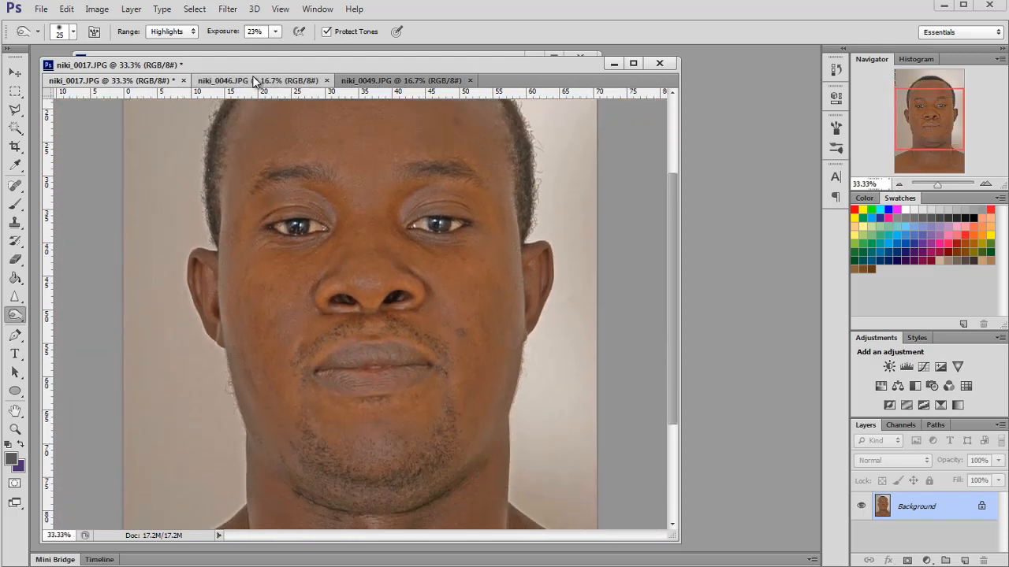
Compare the untreated niki_0046.JPG portrait with niki_0017.JPG at 33.3% zoom.
{"action": "left_click", "coordinate": [254, 79]}
{"action": "left_click", "coordinate": [985, 186]}
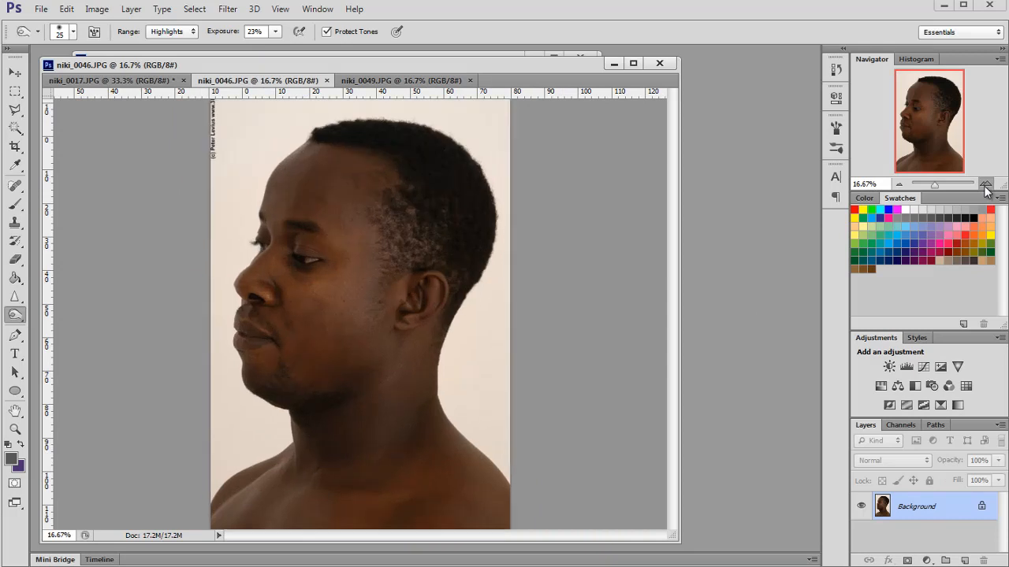
{"action": "left_click", "coordinate": [985, 186]}
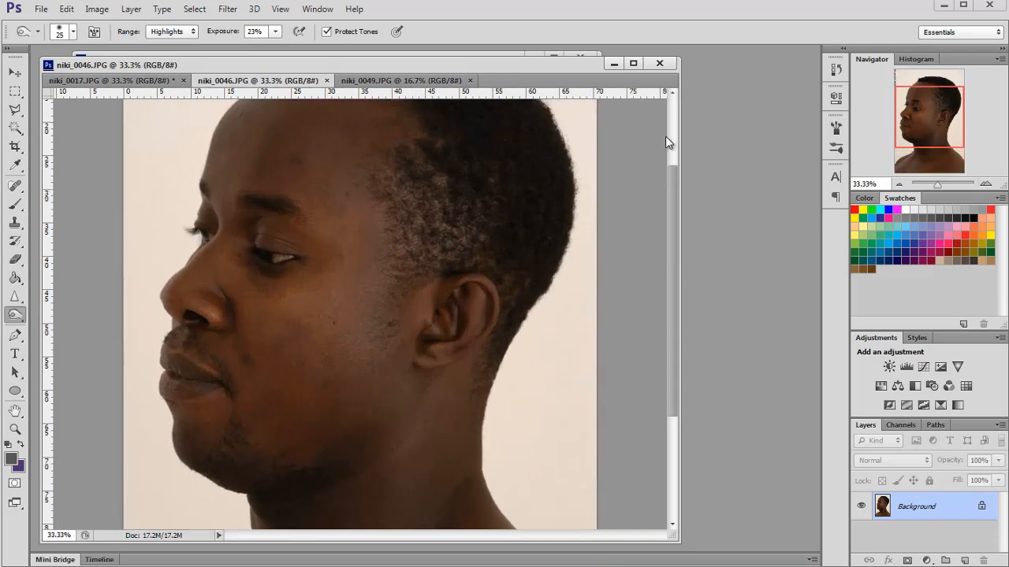
{"action": "left_click", "coordinate": [140, 82]}
{"action": "left_click", "coordinate": [232, 82]}
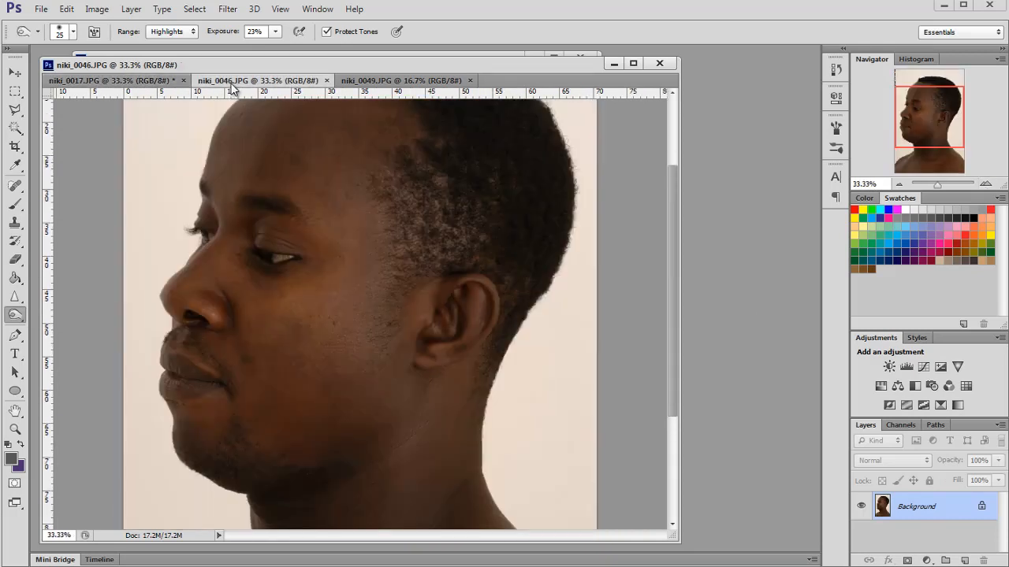
Apply Shadows/Highlights to niki_0046.JPG with a highlights amount of 64% and a highlights radius of 0 px.
{"action": "left_click", "coordinate": [97, 9]}
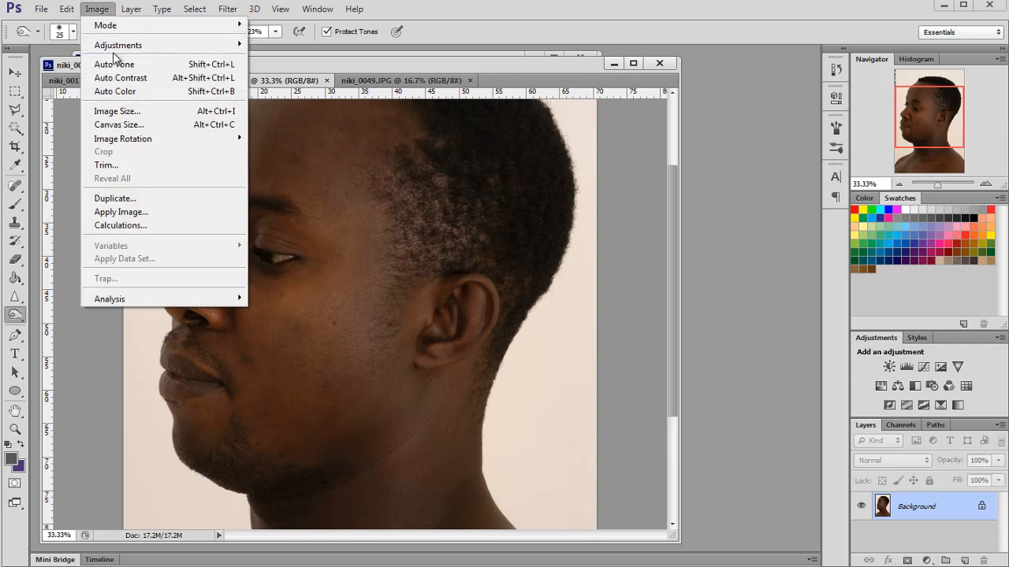
{"action": "mouse_move", "coordinate": [204, 55]}
{"action": "left_click", "coordinate": [307, 279]}
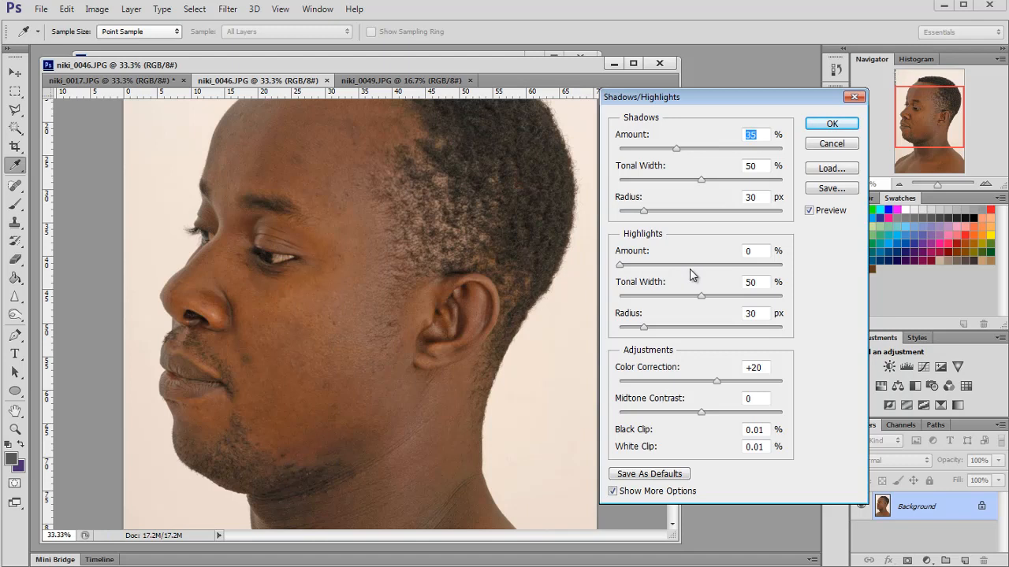
{"action": "left_click_drag", "start_coordinate": [696, 264], "coordinate": [722, 287]}
{"action": "left_click_drag", "start_coordinate": [643, 328], "coordinate": [615, 331]}
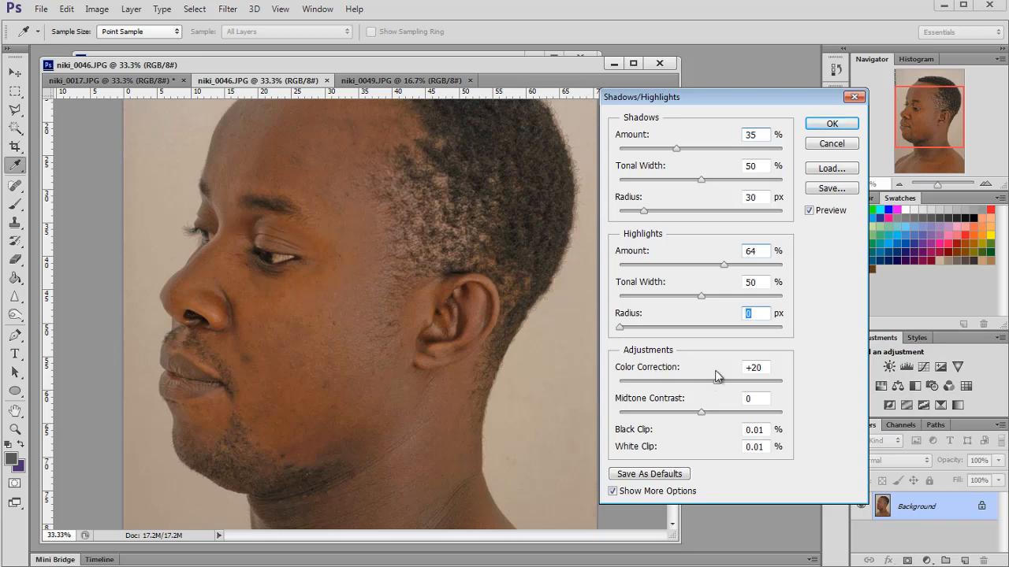
{"action": "left_click", "coordinate": [832, 124]}
{"action": "key", "text": "o"}
{"action": "mouse_move", "coordinate": [902, 131]}
{"action": "left_mouse_down"}
{"action": "mouse_move", "coordinate": [914, 145]}
{"action": "mouse_move", "coordinate": [911, 116]}
{"action": "mouse_move", "coordinate": [912, 151]}
{"action": "mouse_move", "coordinate": [909, 96]}
{"action": "left_mouse_up"}
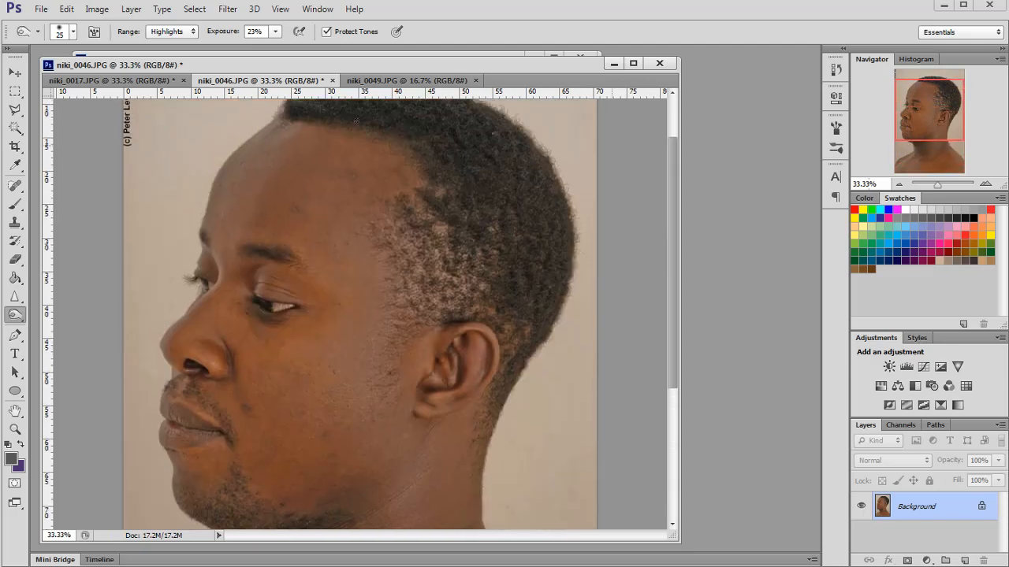
Apply Shadows/Highlights to the side profile niki_0049.JPG with highlights amount 64% and highlights radius 0 px.
{"action": "left_click", "coordinate": [383, 82]}
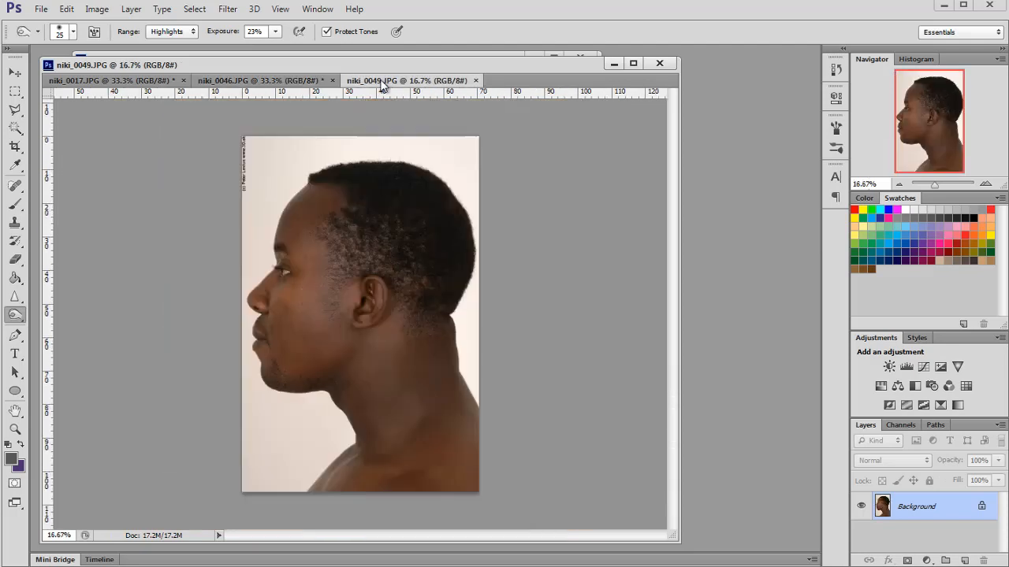
{"action": "left_click", "coordinate": [985, 184]}
{"action": "left_click", "coordinate": [97, 8]}
{"action": "mouse_move", "coordinate": [115, 47]}
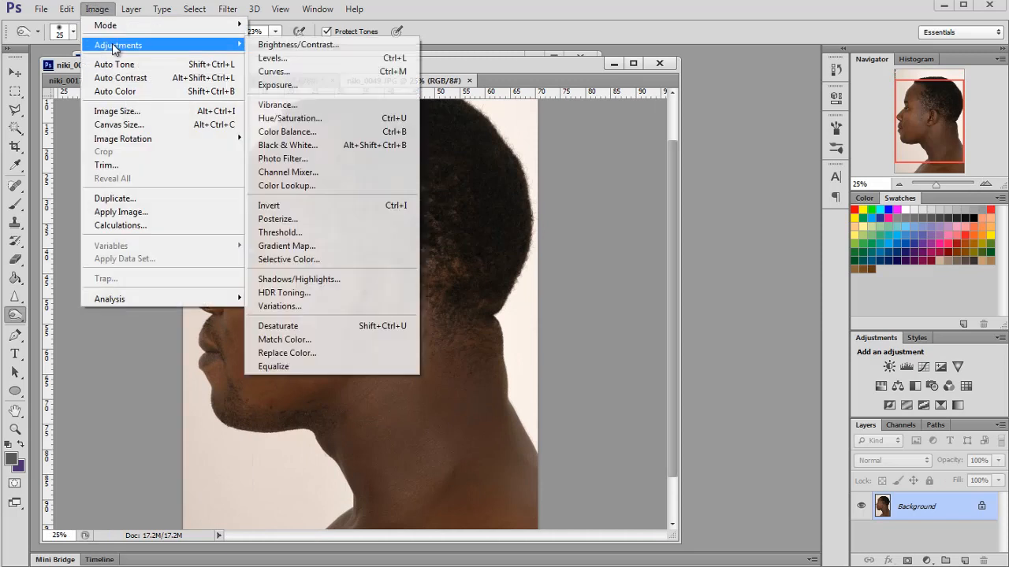
{"action": "left_click", "coordinate": [293, 279]}
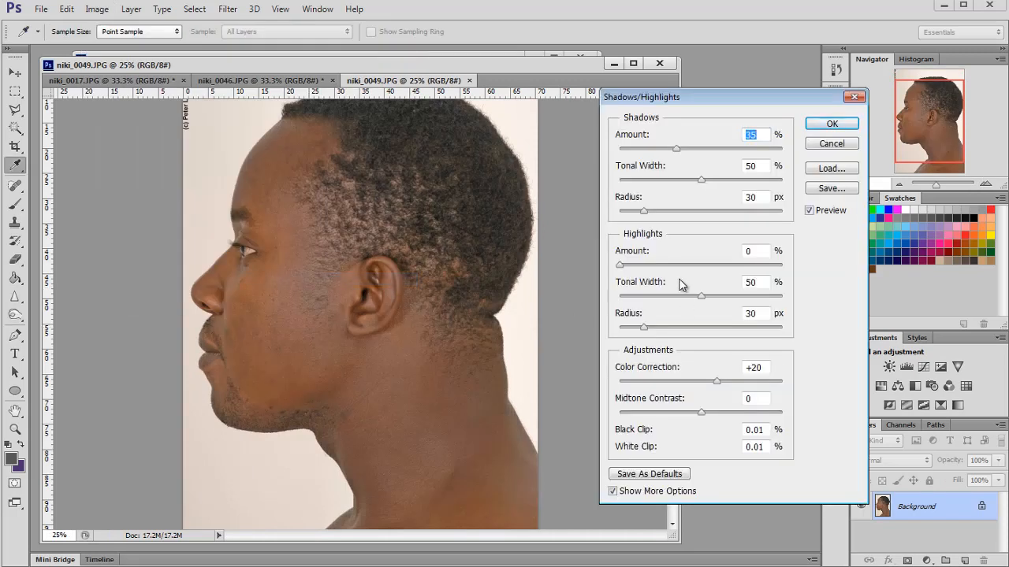
{"action": "left_click_drag", "start_coordinate": [670, 271], "coordinate": [730, 282]}
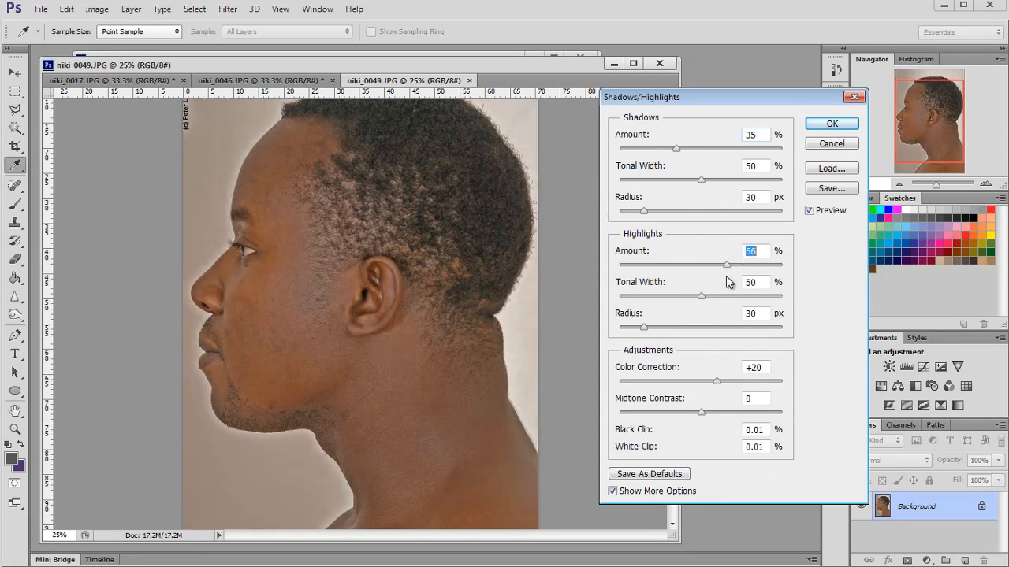
{"action": "left_click_drag", "start_coordinate": [644, 327], "coordinate": [608, 333]}
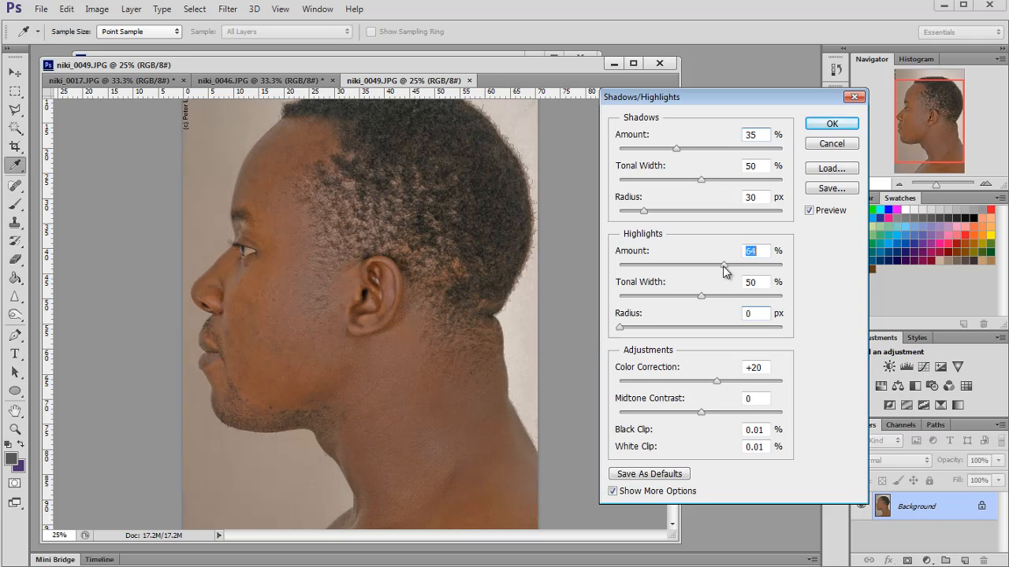
{"action": "left_click", "coordinate": [831, 126]}
{"action": "key", "text": "o"}
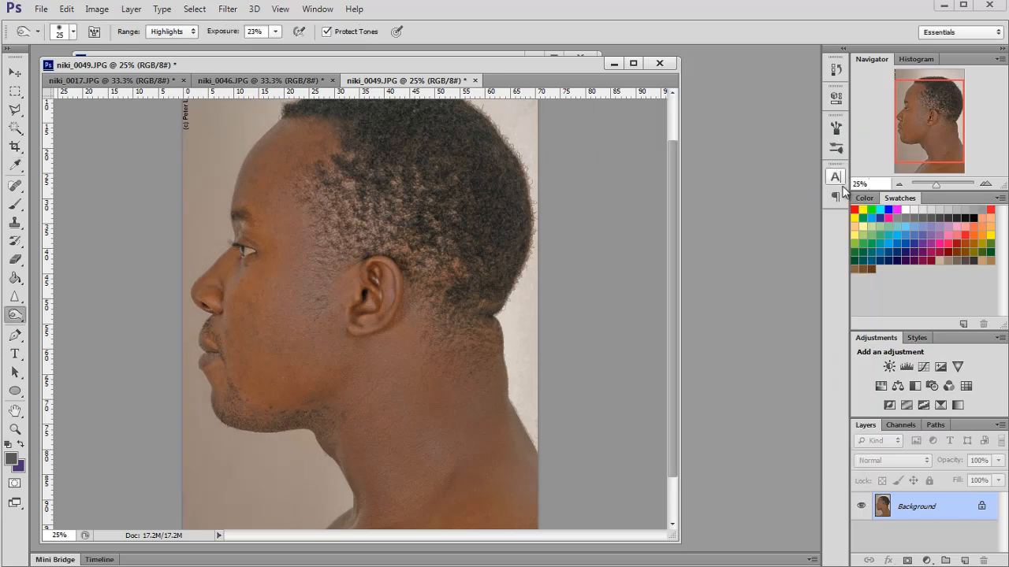
Inspect the adjusted niki_0049.JPG profile up close from forehead to neck and return to niki_0017.JPG.
{"action": "left_click", "coordinate": [985, 184]}
{"action": "left_click_drag", "start_coordinate": [919, 120], "coordinate": [911, 118]}
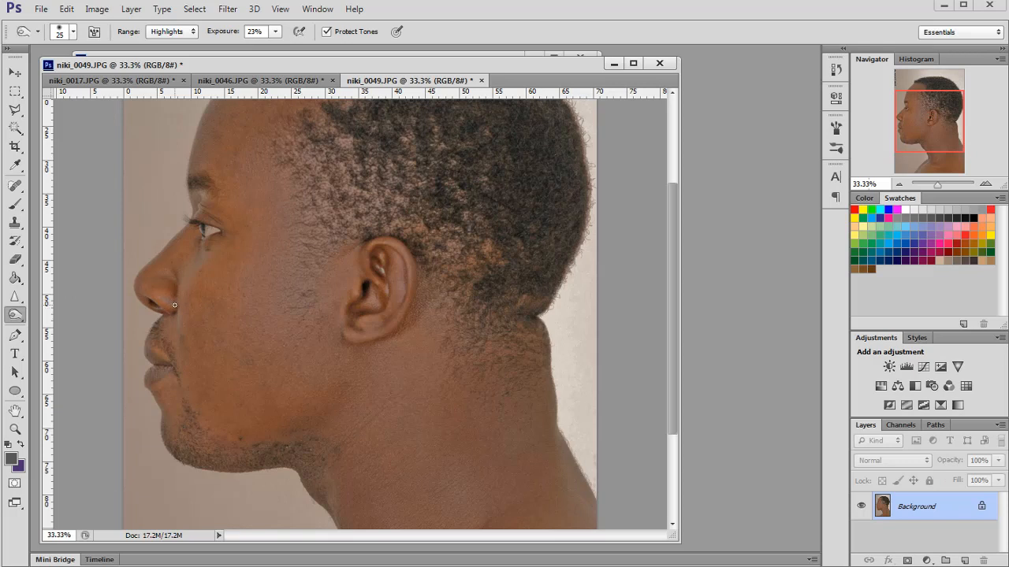
{"action": "scroll", "coordinate": [170, 369], "scroll_direction": "down", "scroll_amount": 3}
{"action": "scroll", "coordinate": [177, 367], "scroll_direction": "up", "scroll_amount": 5}
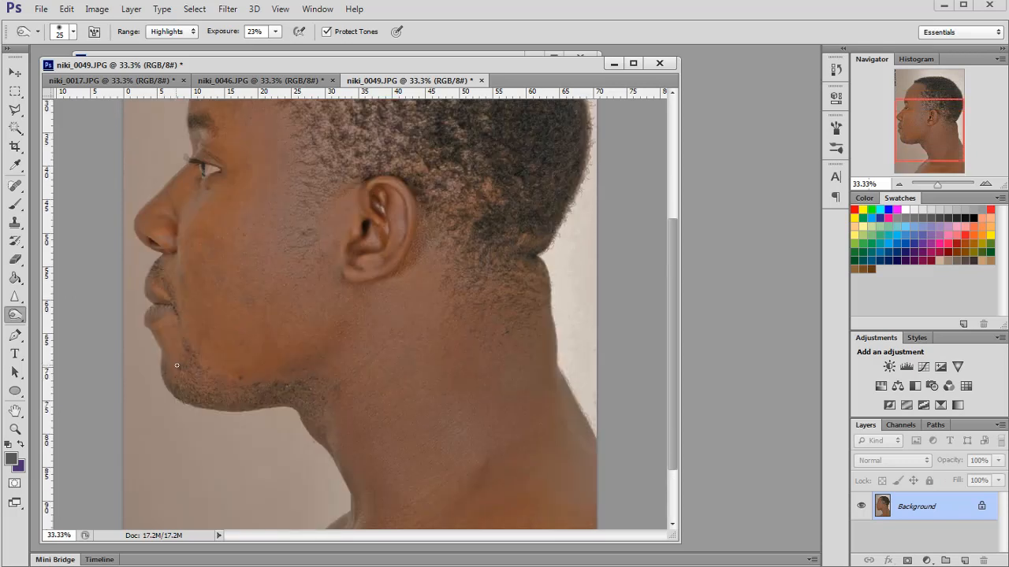
{"action": "scroll", "coordinate": [177, 368], "scroll_direction": "up", "scroll_amount": 2}
{"action": "scroll", "coordinate": [186, 353], "scroll_direction": "down", "scroll_amount": 3}
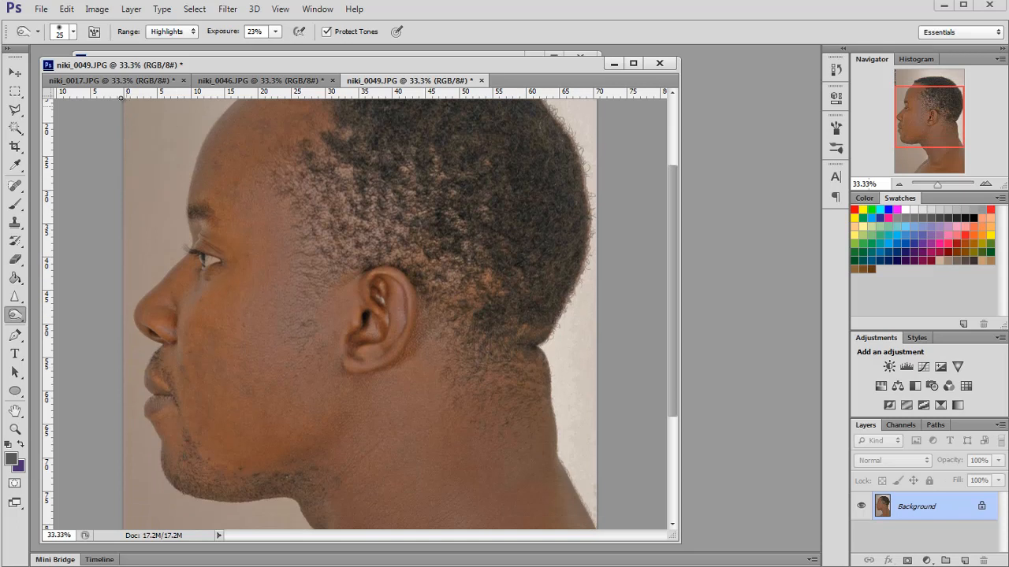
{"action": "left_click", "coordinate": [118, 81]}
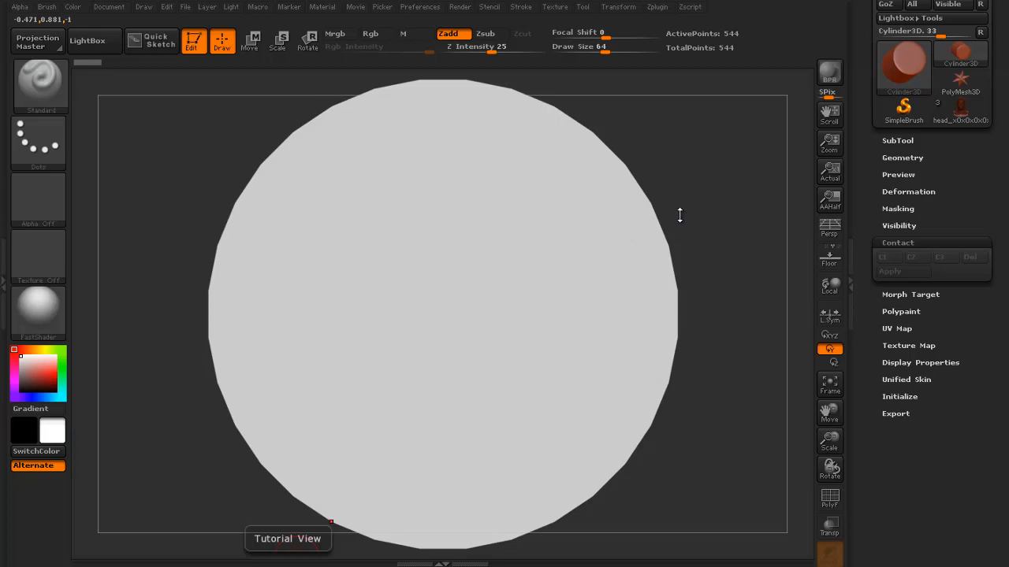
Switch to ZBrush and import the low-poly head mesh face_LP.obj from the project folder, showing it enlarged from the front.
{"action": "left_click_drag", "start_coordinate": [737, 154], "coordinate": [727, 162]}
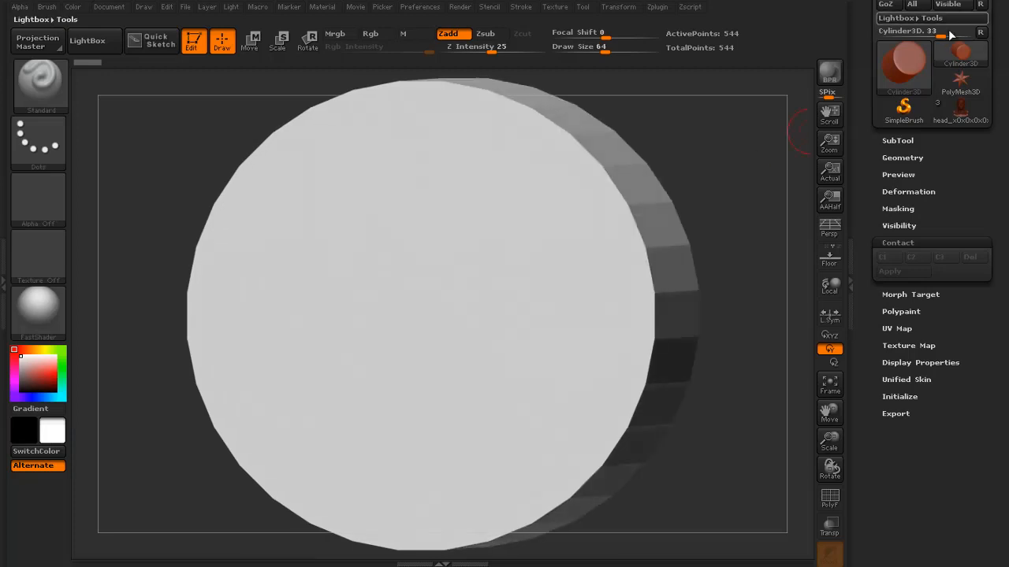
{"action": "left_click_drag", "start_coordinate": [871, 64], "coordinate": [874, 109]}
{"action": "left_click", "coordinate": [893, 43]}
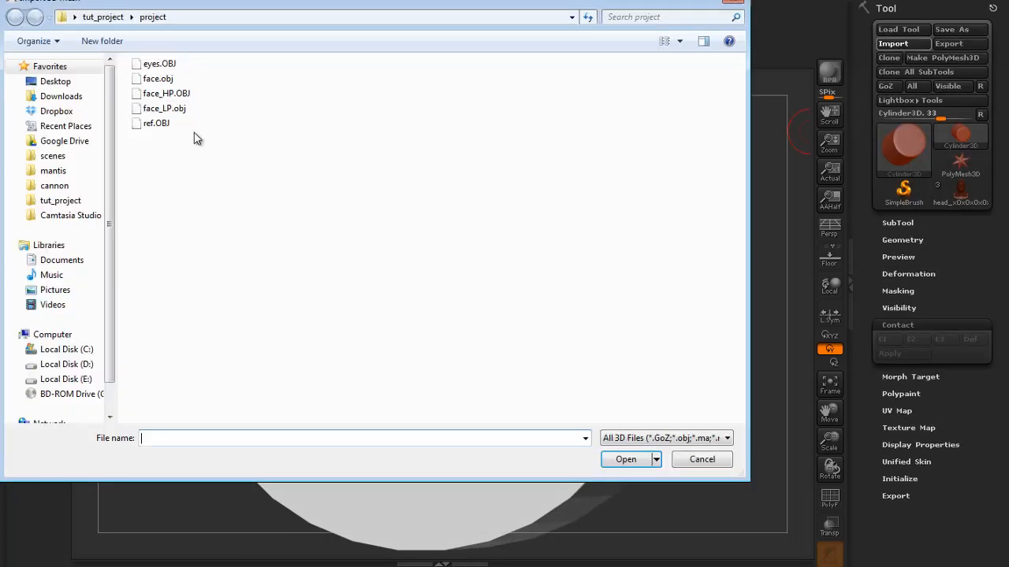
{"action": "double_click", "coordinate": [158, 105]}
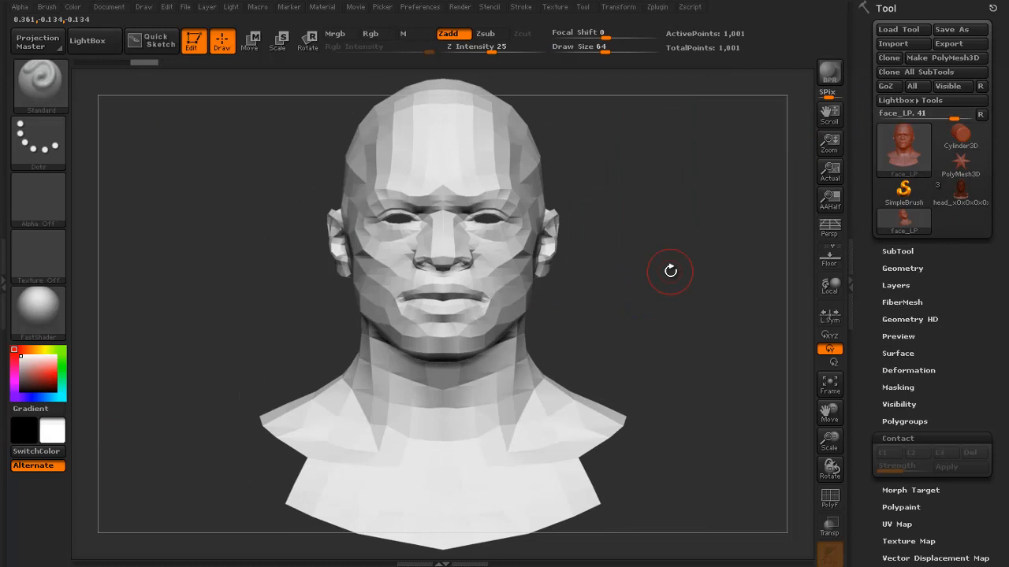
{"action": "mouse_move", "coordinate": [670, 272]}
{"action": "left_mouse_down"}
{"action": "mouse_move", "coordinate": [676, 291]}
{"action": "mouse_move", "coordinate": [647, 279]}
{"action": "mouse_move", "coordinate": [662, 288]}
{"action": "mouse_move", "coordinate": [664, 329]}
{"action": "mouse_move", "coordinate": [671, 322]}
{"action": "left_mouse_up"}
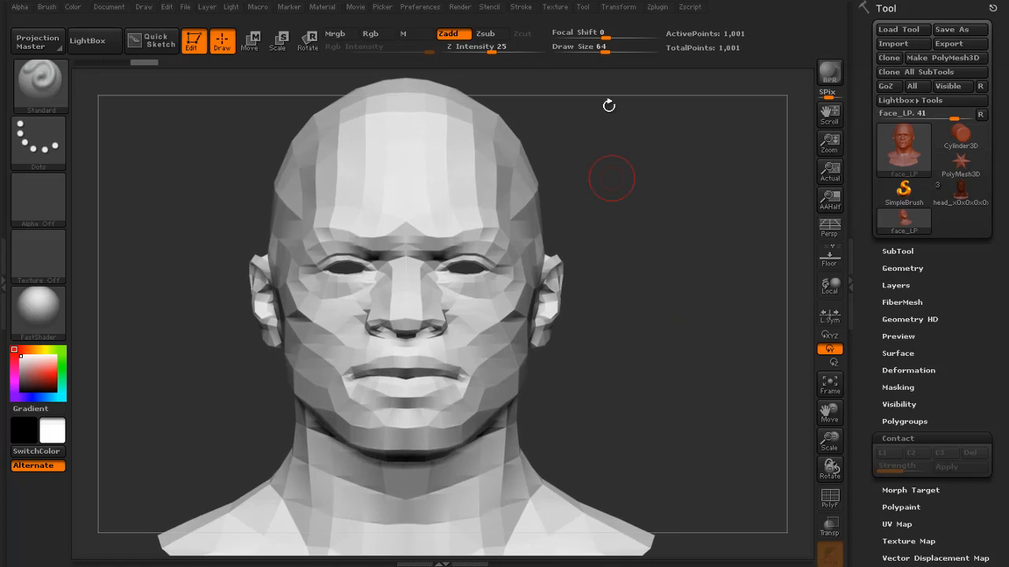
Create a new blank 2048 x 2048 texture and assign it as the texture map of the face_LP head.
{"action": "left_click", "coordinate": [555, 7]}
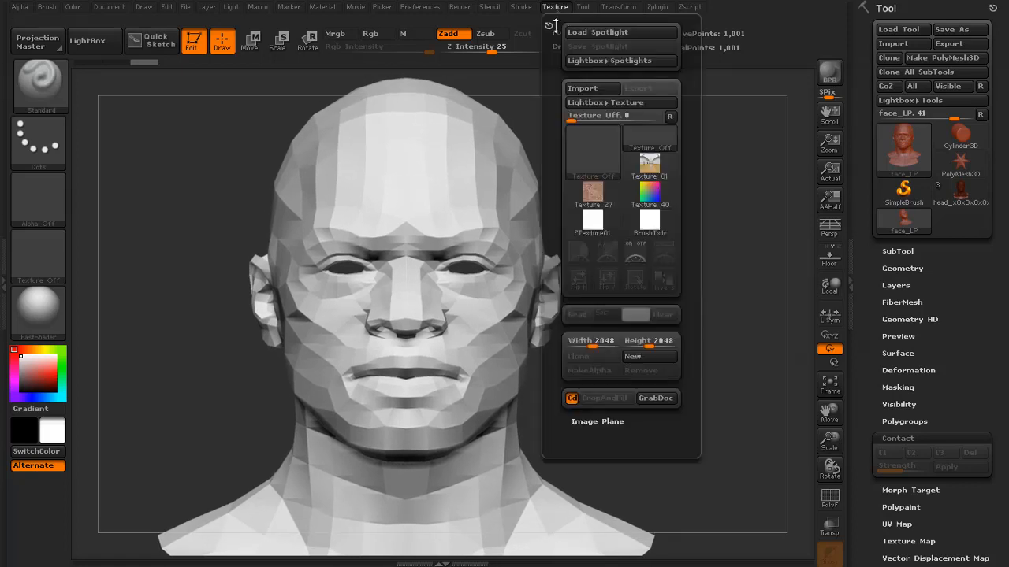
{"action": "left_click", "coordinate": [643, 358]}
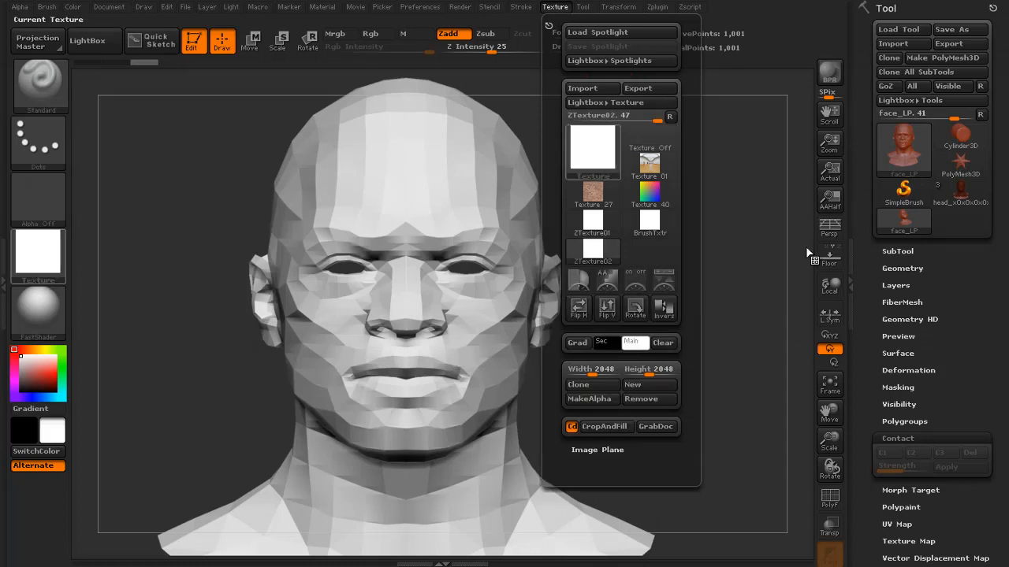
{"action": "scroll", "coordinate": [904, 323], "scroll_direction": "down", "scroll_amount": 5}
{"action": "left_click", "coordinate": [913, 259]}
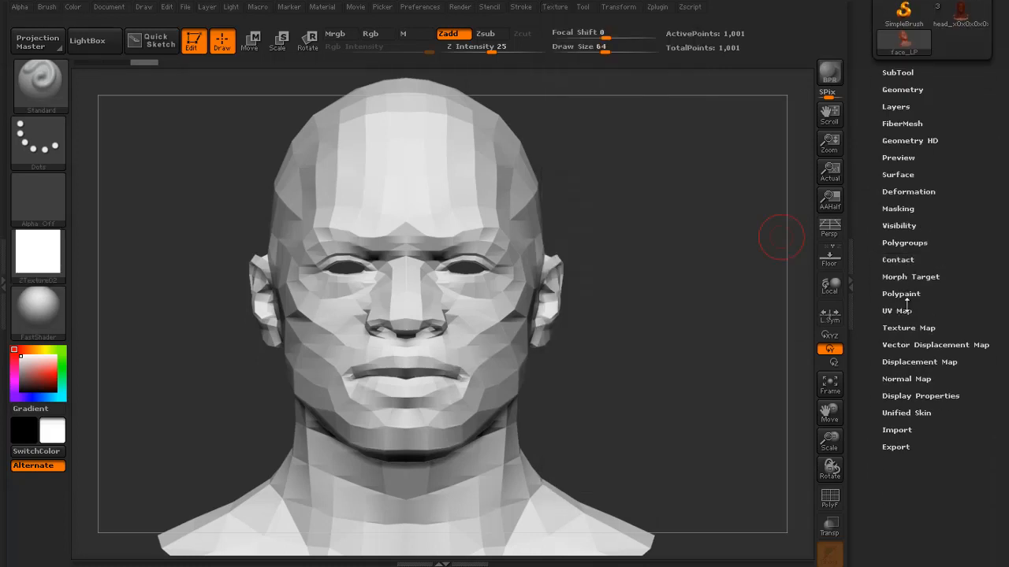
{"action": "left_click", "coordinate": [908, 329]}
{"action": "left_click", "coordinate": [904, 358]}
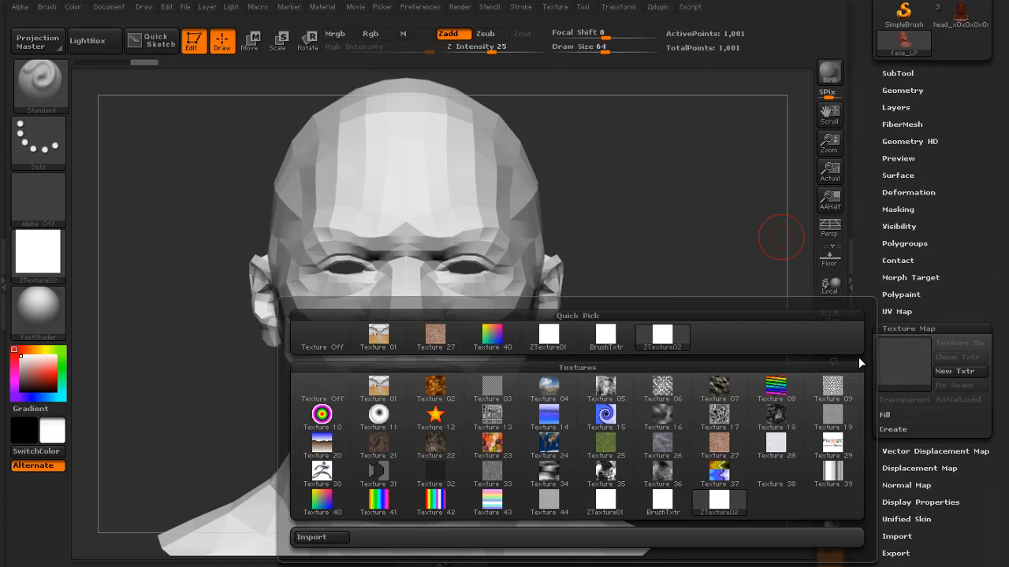
{"action": "left_click", "coordinate": [668, 339]}
{"action": "scroll", "coordinate": [973, 316], "scroll_direction": "up", "scroll_amount": 3}
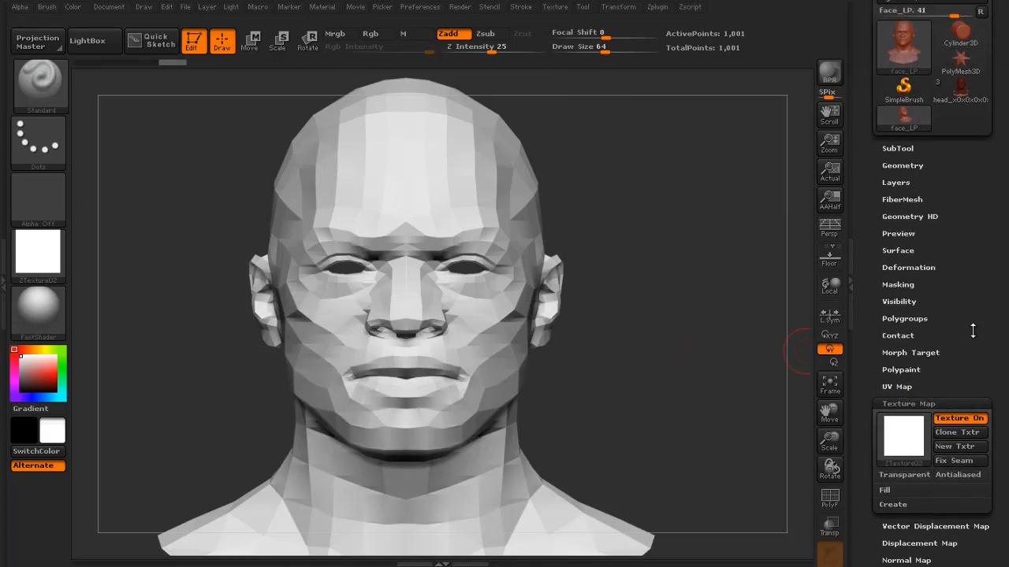
Send the front view of the head to Photoshop through ZAppLink and update TempZAppLinkExport.psd from its disk copy.
{"action": "left_click", "coordinate": [110, 7]}
{"action": "left_click", "coordinate": [110, 9]}
{"action": "left_click", "coordinate": [131, 69]}
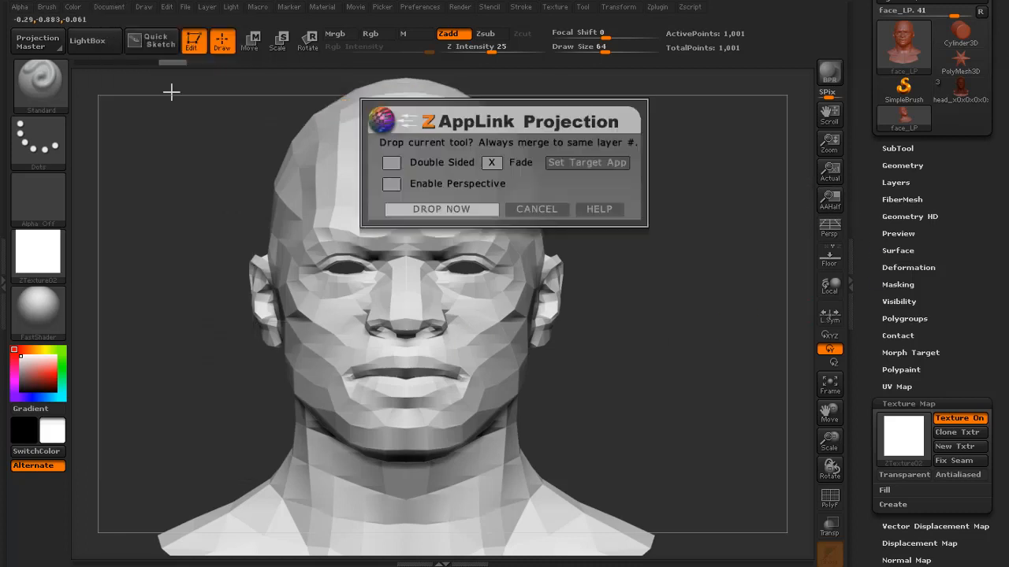
{"action": "left_click", "coordinate": [442, 209]}
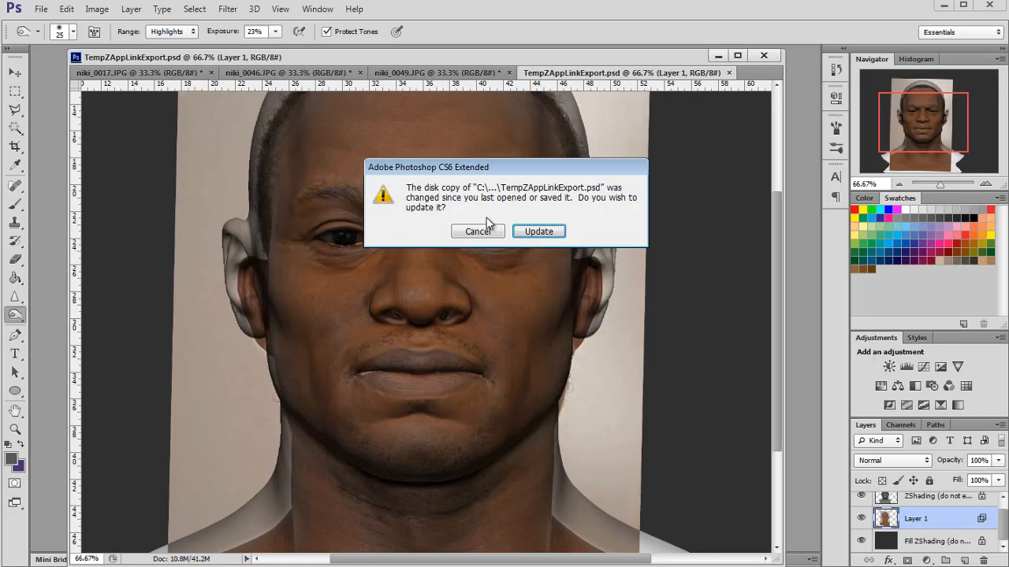
{"action": "left_click", "coordinate": [535, 230]}
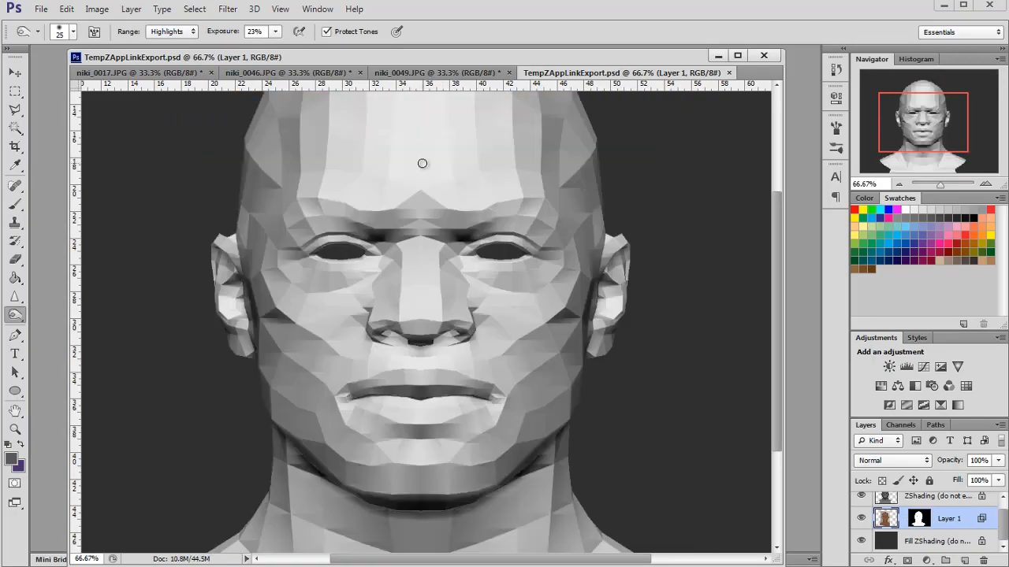
{"action": "mouse_move", "coordinate": [895, 142]}
{"action": "left_mouse_down"}
{"action": "mouse_move", "coordinate": [895, 128]}
{"action": "mouse_move", "coordinate": [900, 149]}
{"action": "mouse_move", "coordinate": [900, 140]}
{"action": "left_mouse_up"}
{"action": "scroll", "coordinate": [944, 541], "scroll_direction": "up", "scroll_amount": 1}
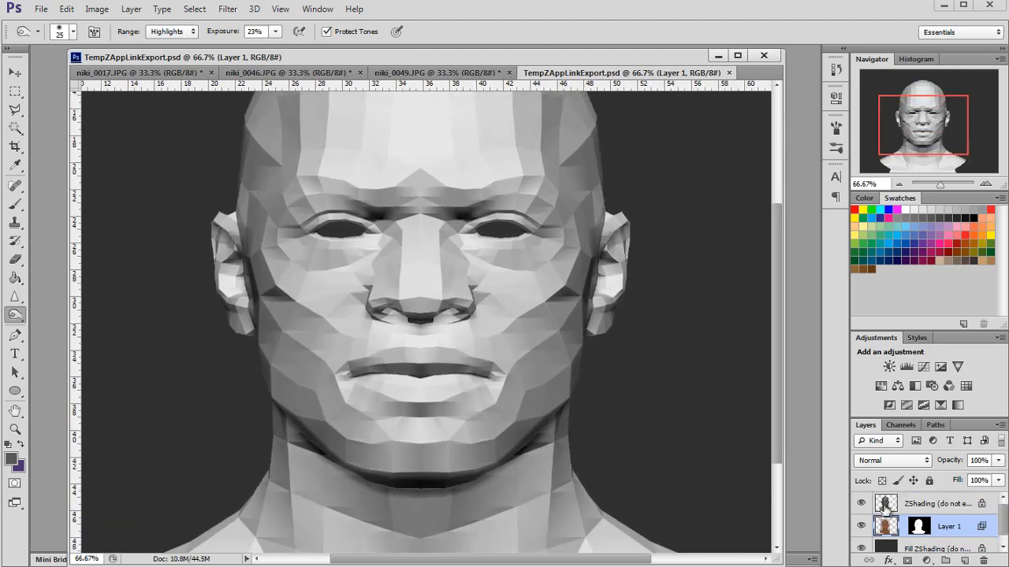
Copy the whole niki_0017.JPG portrait and paste it as a new layer above Layer 1 in TempZAppLinkExport.psd.
{"action": "left_click", "coordinate": [116, 72]}
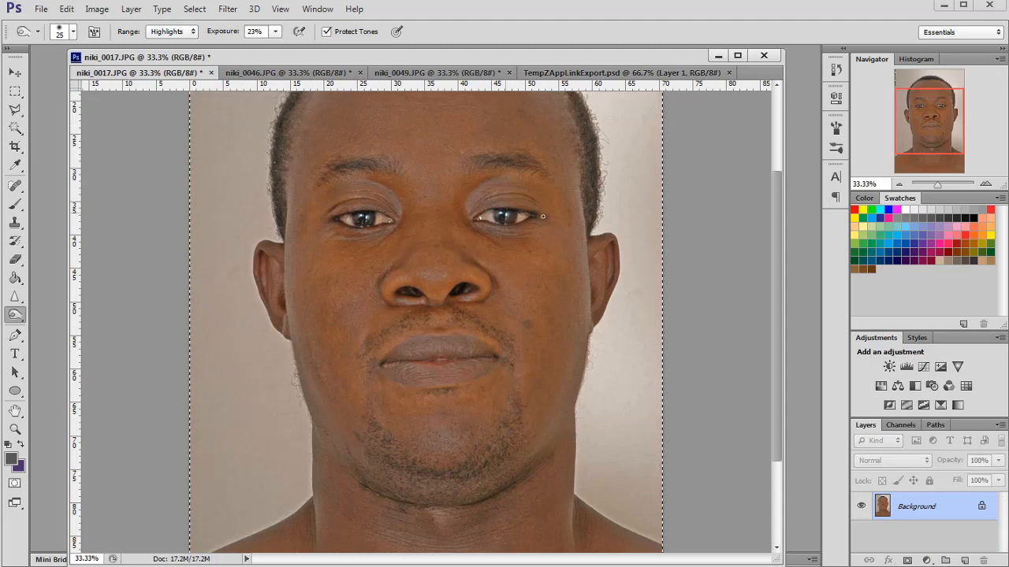
{"action": "left_click_drag", "start_coordinate": [914, 135], "coordinate": [917, 156]}
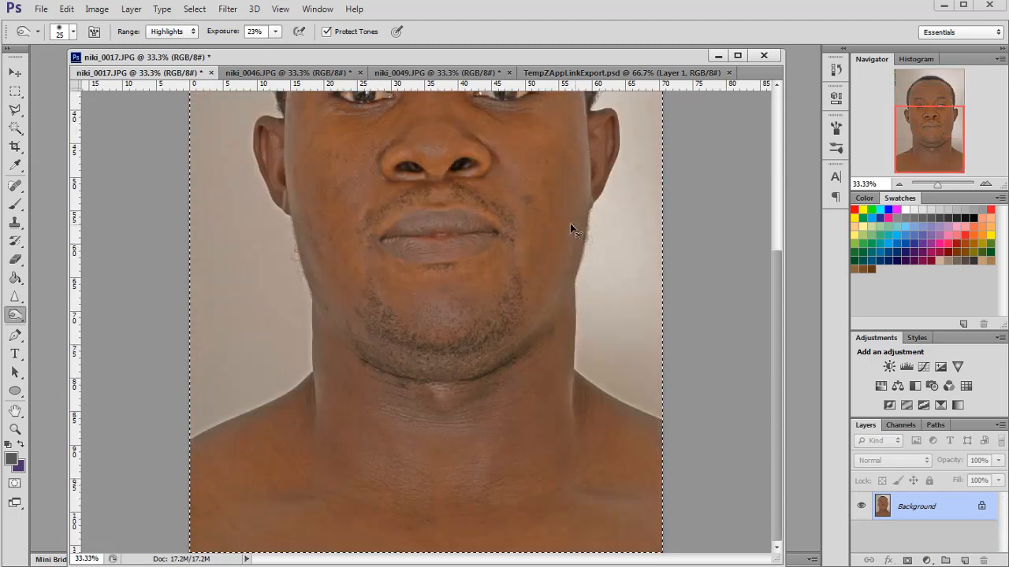
{"action": "left_click", "coordinate": [562, 74]}
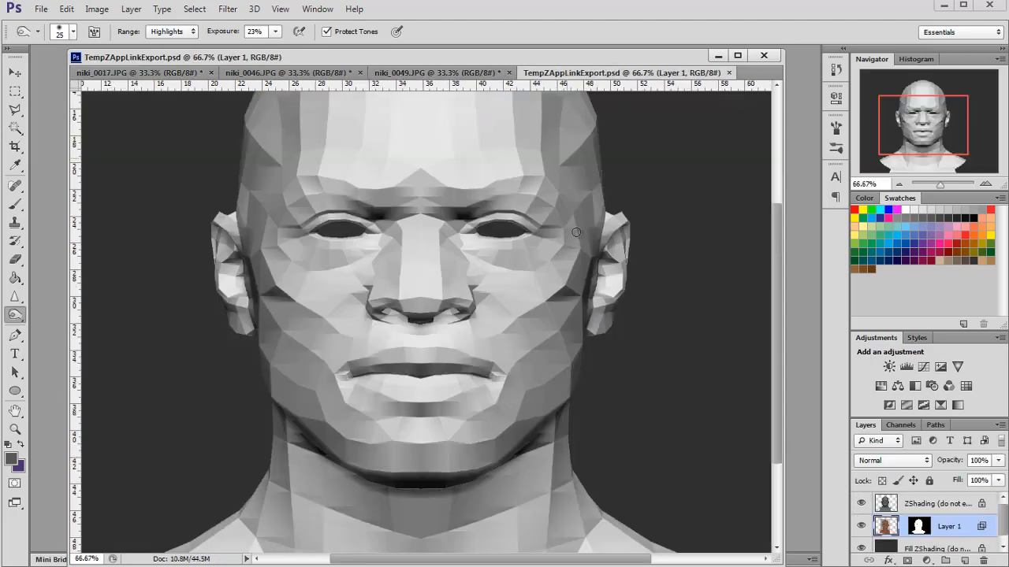
{"action": "key", "text": "ctrl+v"}
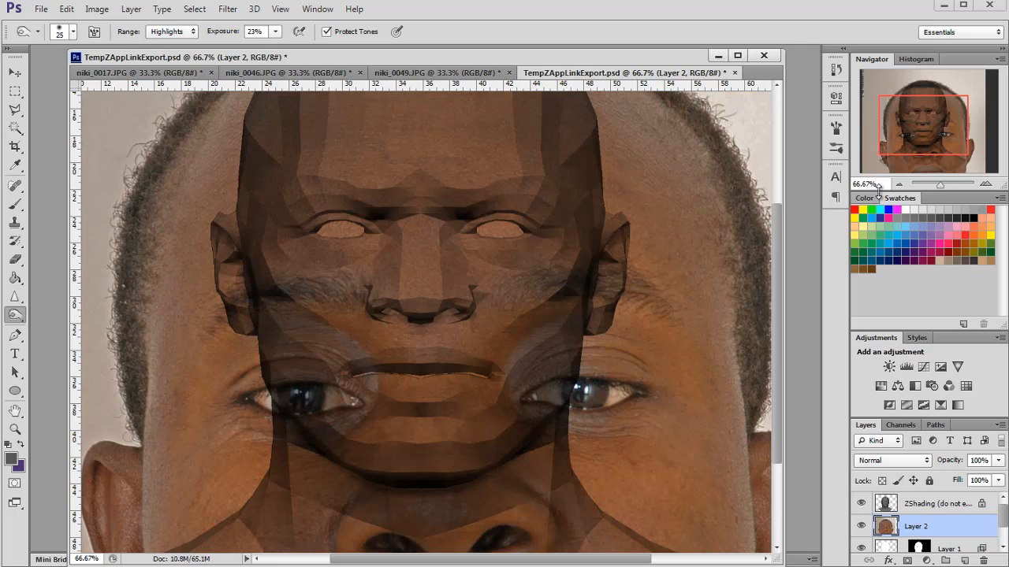
{"action": "left_click", "coordinate": [898, 184]}
{"action": "left_click", "coordinate": [898, 184]}
{"action": "left_click", "coordinate": [898, 183]}
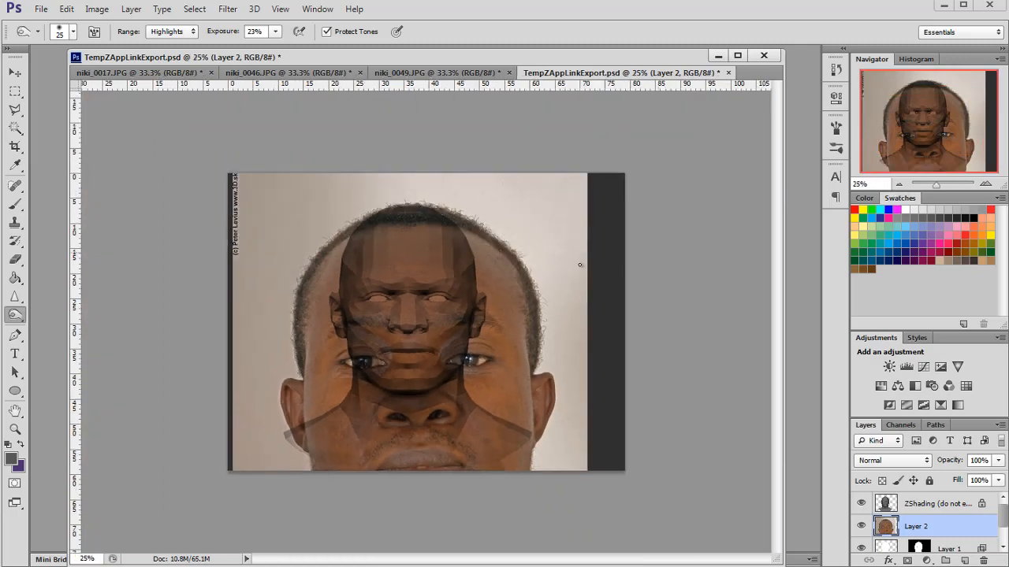
Scale the pasted portrait layer down to about 55% and place it over the front view of the head model.
{"action": "key", "text": "ctrl+t"}
{"action": "left_click_drag", "start_coordinate": [233, 174], "coordinate": [427, 354]}
{"action": "left_click_drag", "start_coordinate": [479, 456], "coordinate": [397, 253]}
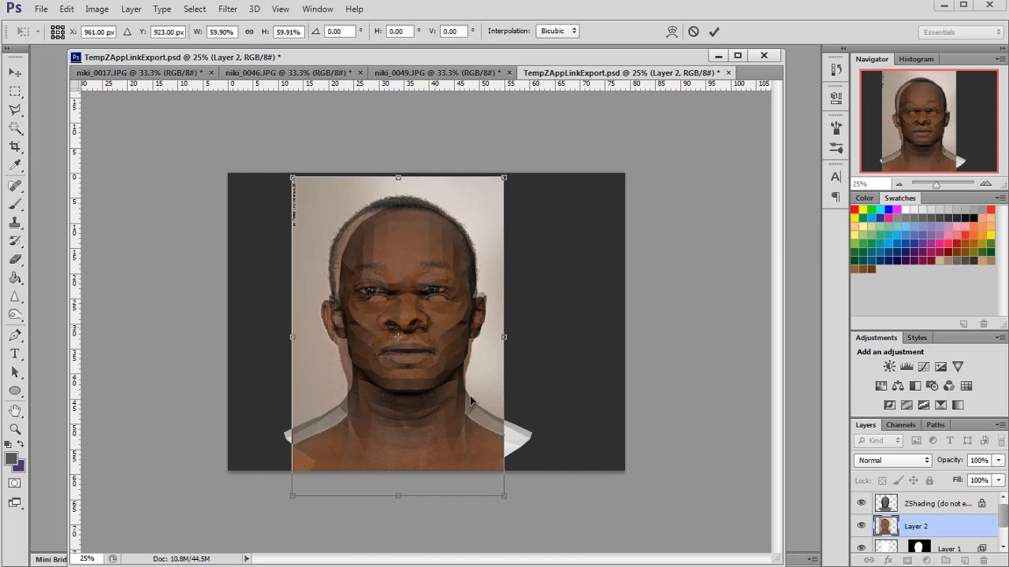
{"action": "left_click_drag", "start_coordinate": [501, 496], "coordinate": [465, 446]}
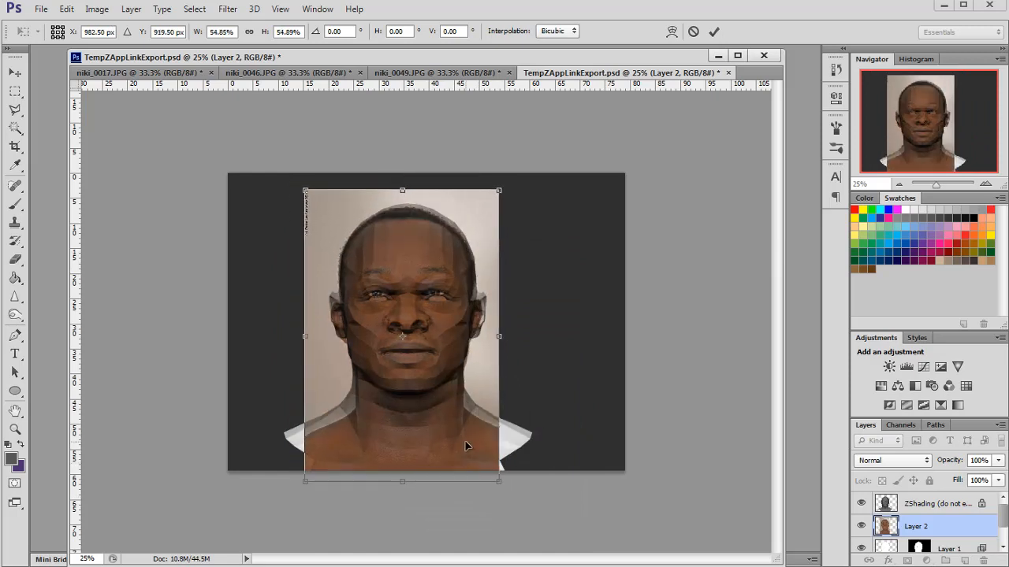
Refine the portrait's scale to about 53.2% and its position so the facial features line up with the model, and apply the transform.
{"action": "left_click", "coordinate": [985, 183]}
{"action": "left_click", "coordinate": [985, 183]}
{"action": "left_click", "coordinate": [985, 183]}
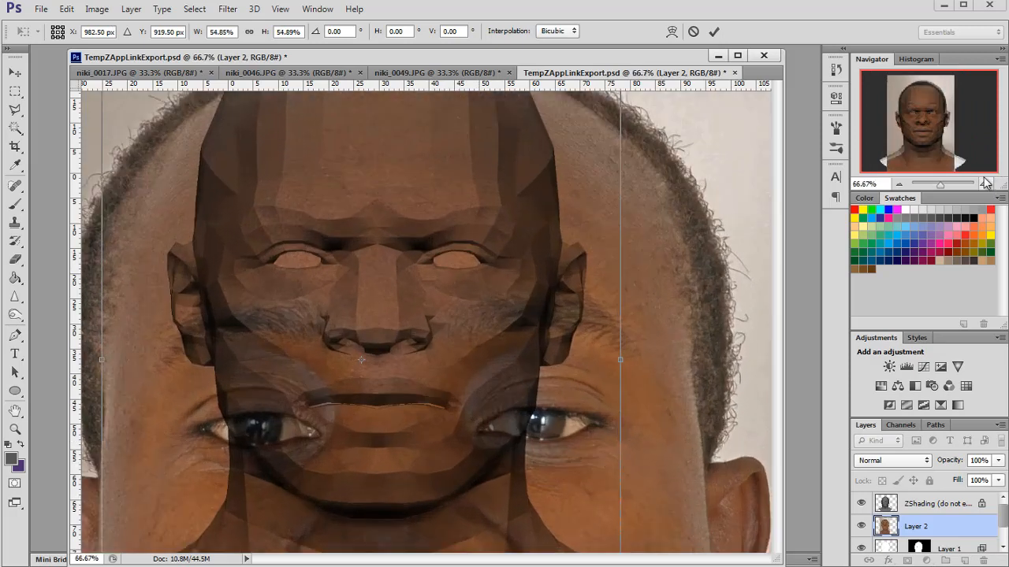
{"action": "left_click_drag", "start_coordinate": [921, 148], "coordinate": [909, 124]}
{"action": "scroll", "coordinate": [579, 335], "scroll_direction": "up", "scroll_amount": 3}
{"action": "left_click_drag", "start_coordinate": [532, 291], "coordinate": [537, 290]}
{"action": "scroll", "coordinate": [568, 252], "scroll_direction": "up", "scroll_amount": 8}
{"action": "left_click_drag", "start_coordinate": [620, 135], "coordinate": [601, 151]}
{"action": "scroll", "coordinate": [505, 268], "scroll_direction": "down", "scroll_amount": 8}
{"action": "left_click_drag", "start_coordinate": [502, 273], "coordinate": [506, 272]}
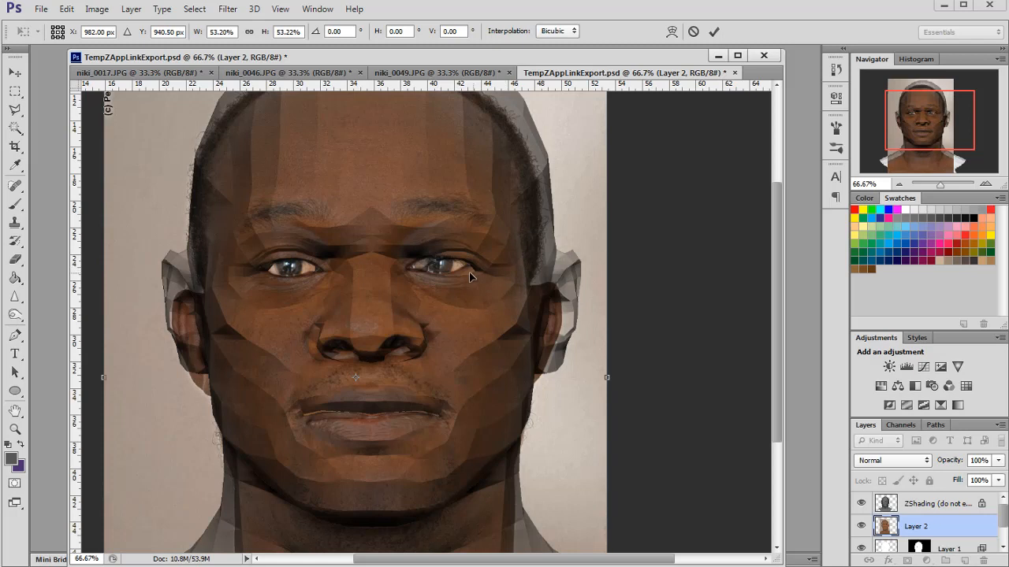
{"action": "mouse_move", "coordinate": [471, 276]}
{"action": "left_mouse_down"}
{"action": "mouse_move", "coordinate": [462, 273]}
{"action": "mouse_move", "coordinate": [470, 271]}
{"action": "left_mouse_up"}
{"action": "scroll", "coordinate": [513, 284], "scroll_direction": "down", "scroll_amount": 3}
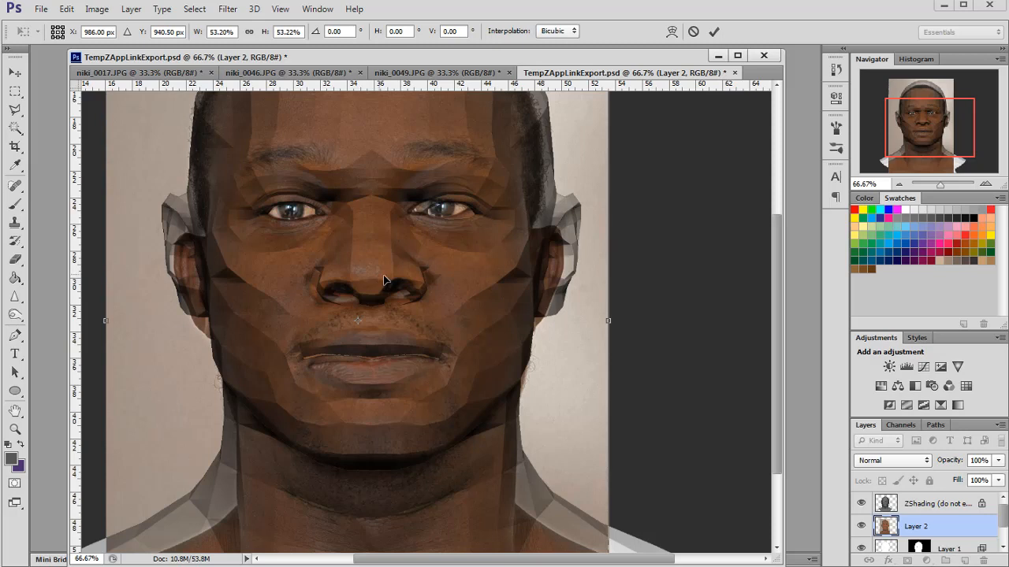
{"action": "scroll", "coordinate": [387, 280], "scroll_direction": "up", "scroll_amount": 3}
{"action": "scroll", "coordinate": [392, 272], "scroll_direction": "up", "scroll_amount": 4}
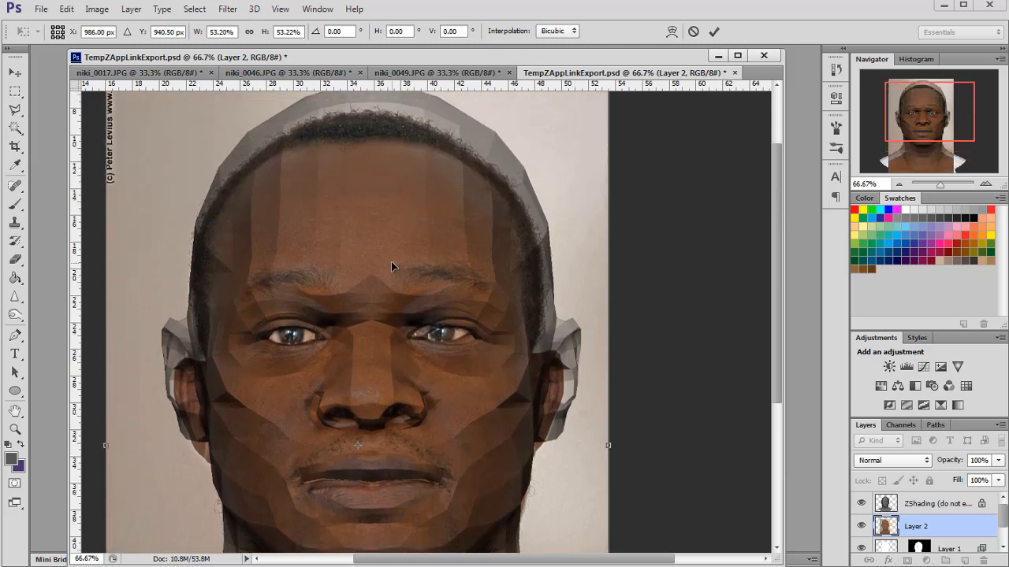
{"action": "left_click", "coordinate": [229, 9]}
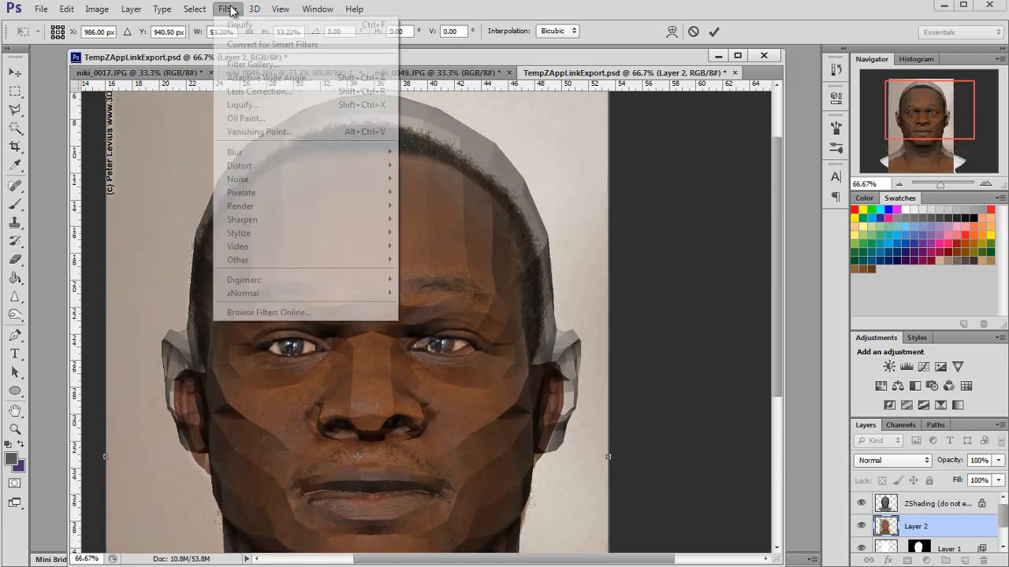
{"action": "left_click", "coordinate": [897, 522]}
{"action": "key", "text": "Return"}
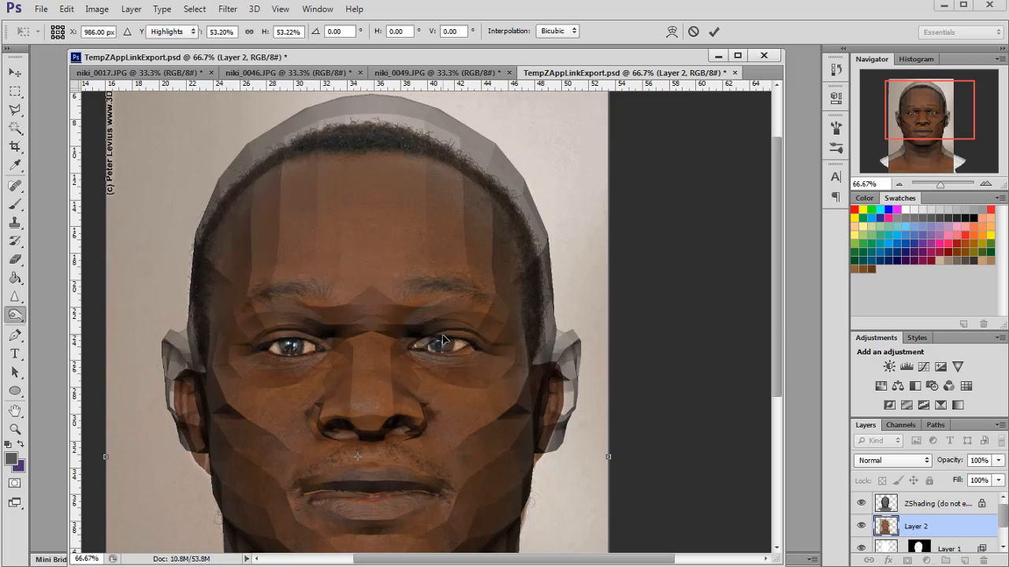
Open the Liquify filter for the portrait layer and use the ZShading (do not edit) layer as its backdrop.
{"action": "left_click", "coordinate": [227, 9]}
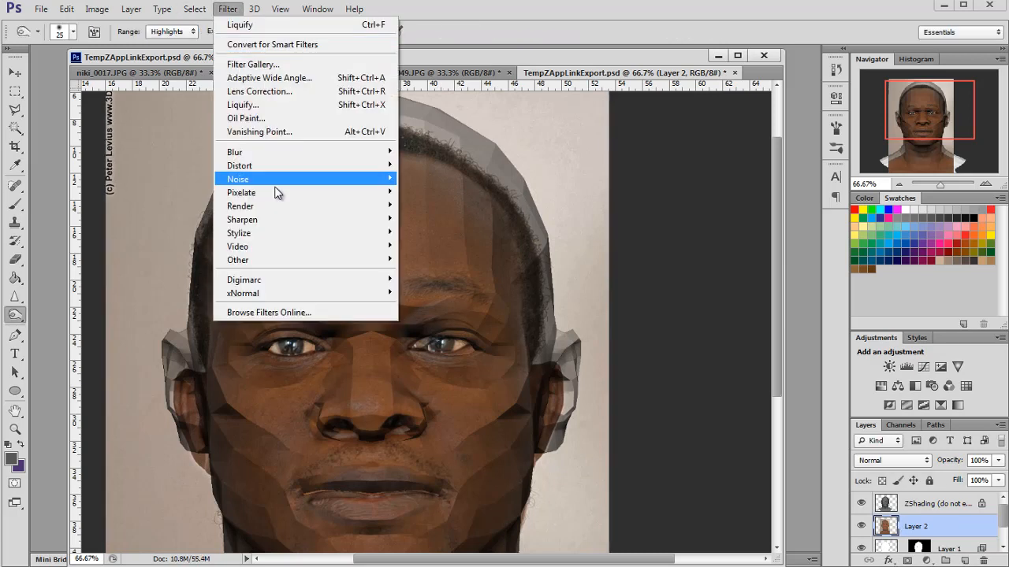
{"action": "left_click", "coordinate": [260, 104]}
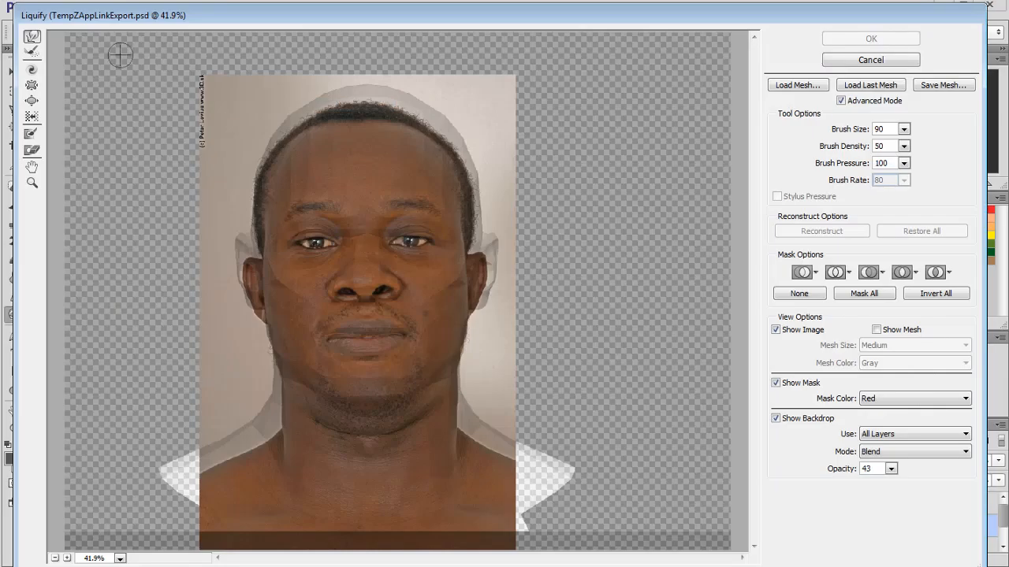
{"action": "left_click", "coordinate": [32, 183]}
{"action": "left_click", "coordinate": [905, 436]}
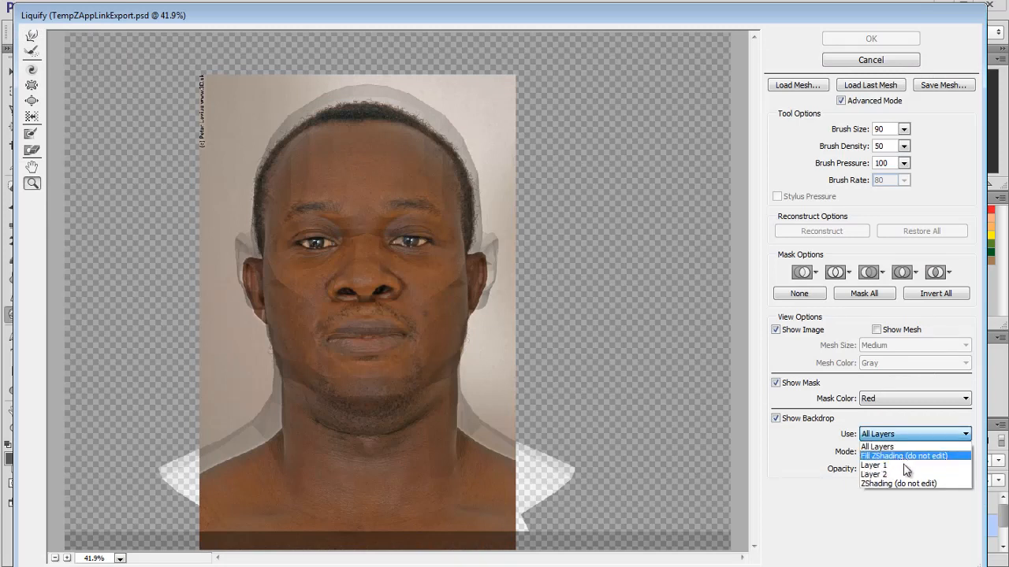
{"action": "left_click", "coordinate": [899, 483]}
Warp the left half of the portrait's mouth onto the model's lip line with the Forward Warp tool at brush size 300.
{"action": "left_click", "coordinate": [326, 242]}
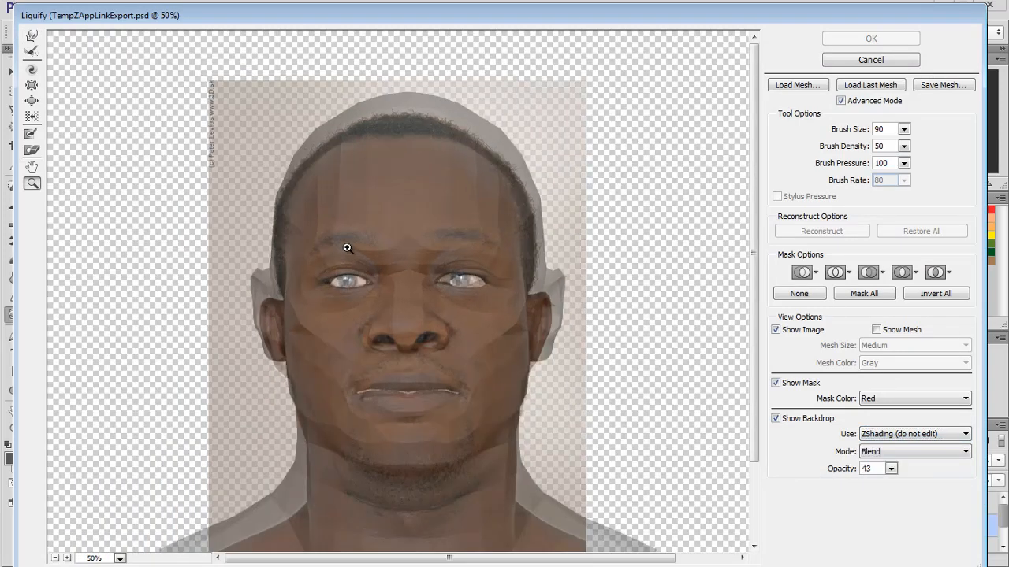
{"action": "left_click", "coordinate": [347, 246]}
{"action": "left_click", "coordinate": [396, 290]}
{"action": "scroll", "coordinate": [453, 317], "scroll_direction": "down", "scroll_amount": 3}
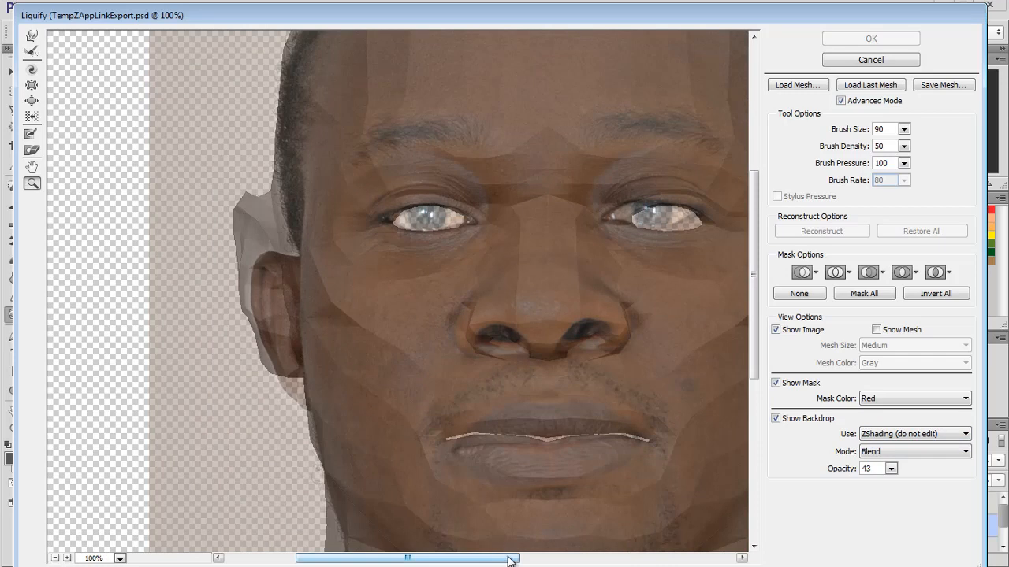
{"action": "left_click_drag", "start_coordinate": [511, 558], "coordinate": [563, 557]}
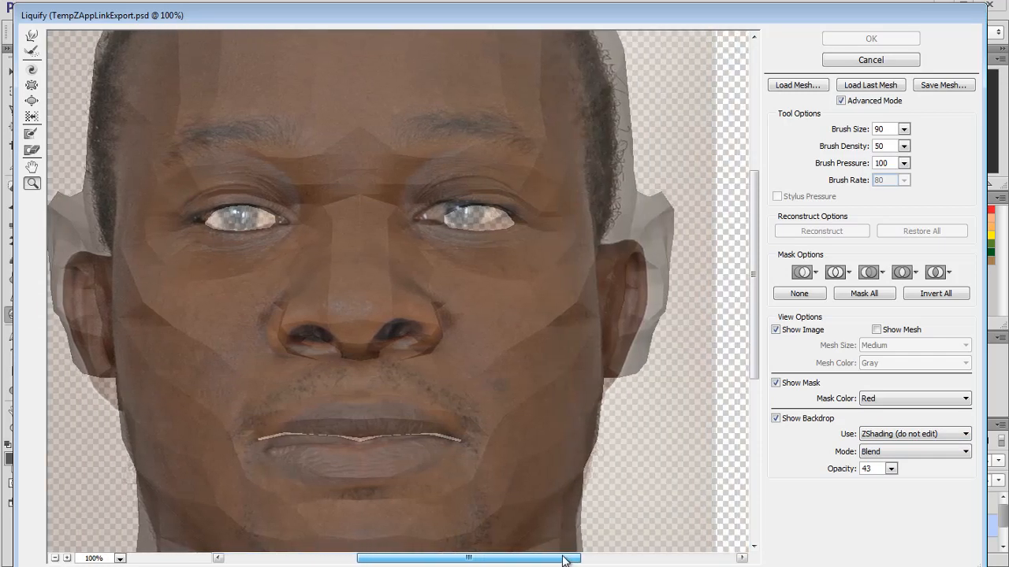
{"action": "scroll", "coordinate": [374, 439], "scroll_direction": "down", "scroll_amount": 2}
{"action": "left_click", "coordinate": [32, 37]}
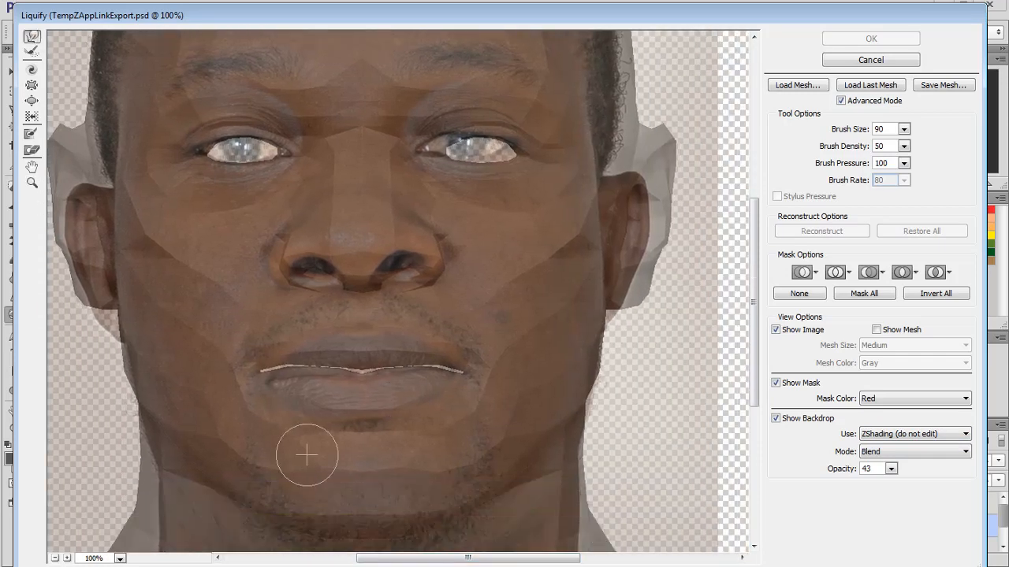
{"action": "key", "text": "bracketright"}
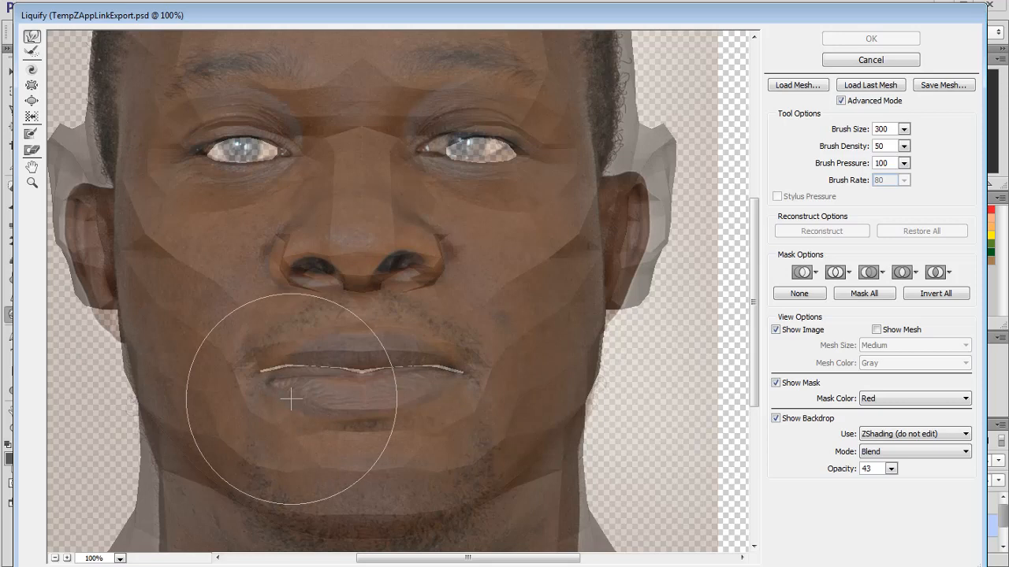
{"action": "left_click", "coordinate": [290, 370]}
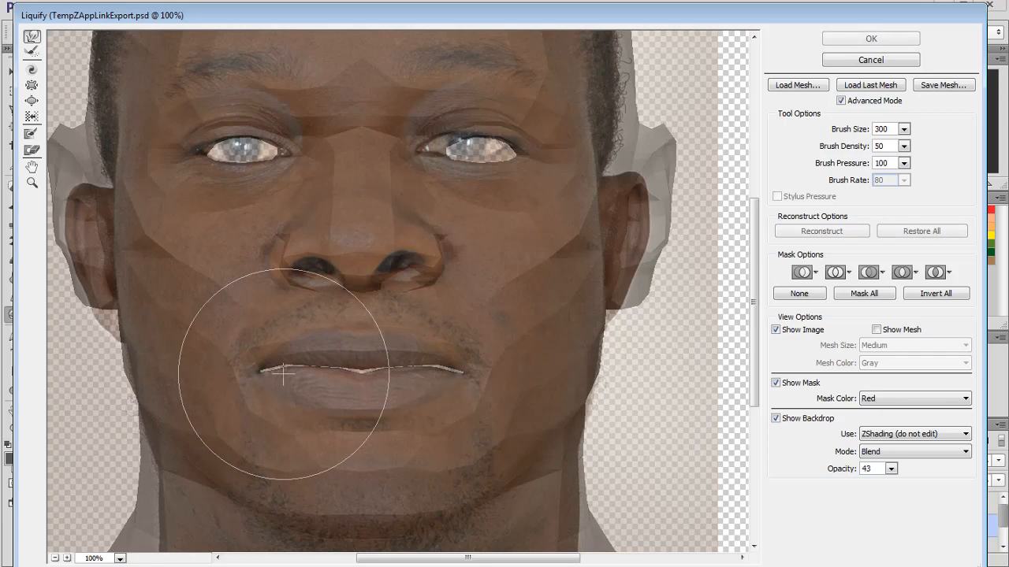
Warp the right mouth corner and the lips to the model's mouth shape, reducing the brush size from 250 to 175.
{"action": "key", "text": "bracketleft"}
{"action": "key", "text": "bracketleft"}
{"action": "key", "text": "bracketleft"}
{"action": "key", "text": "bracketleft"}
{"action": "key", "text": "bracketleft"}
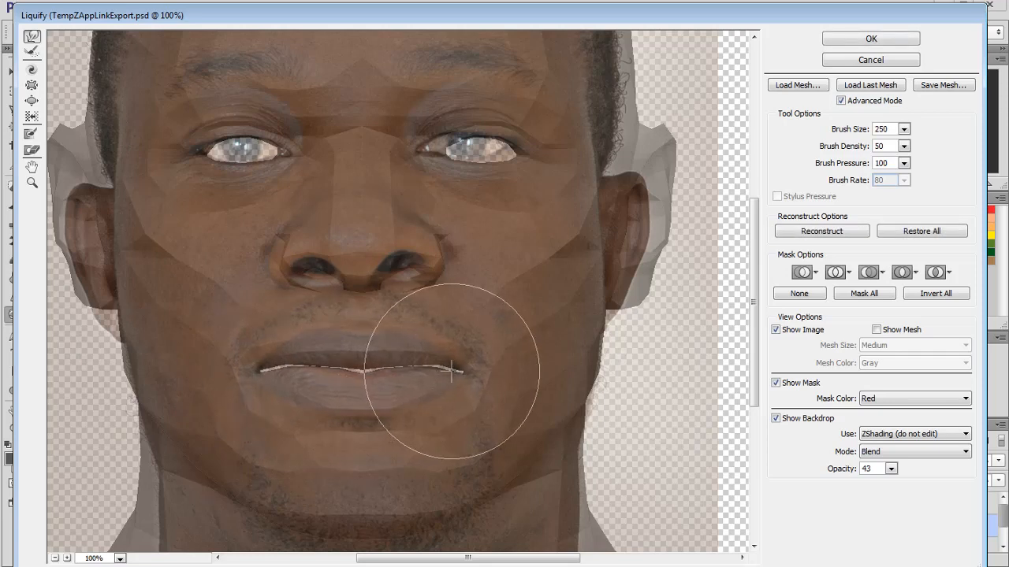
{"action": "key", "text": "bracketright"}
{"action": "key", "text": "bracketleft"}
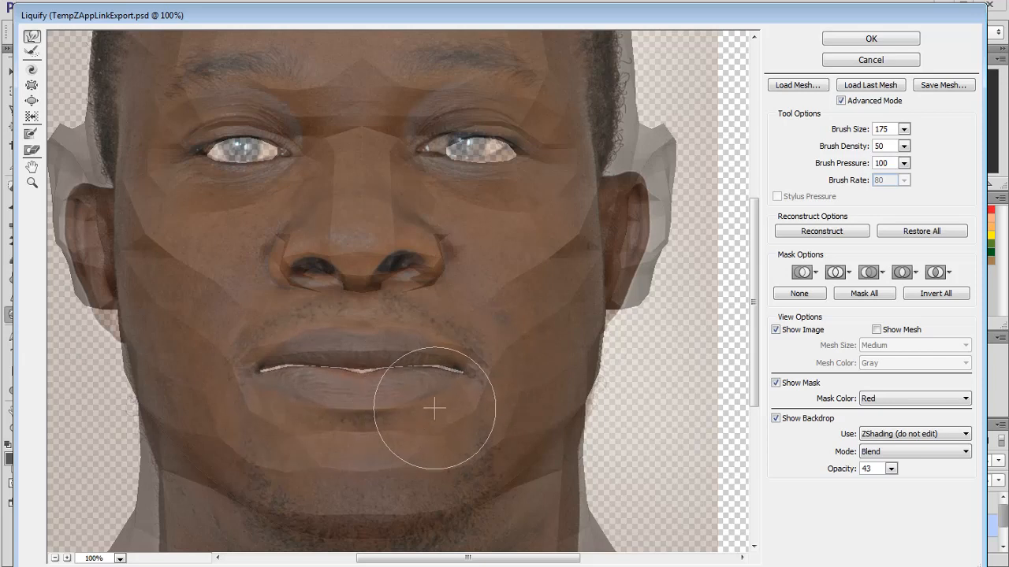
{"action": "key", "text": "bracketleft"}
{"action": "key", "text": "bracketleft"}
{"action": "key", "text": "bracketleft"}
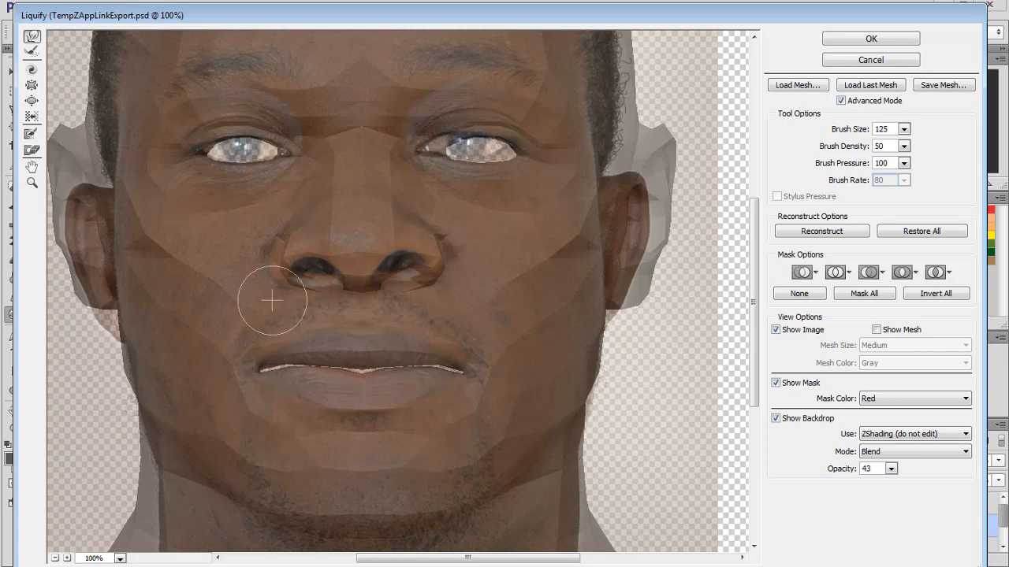
Warp the left nose wing and nostril to fit the model's nose, reducing the brush size from 175 to 80.
{"action": "key", "text": "bracketright"}
{"action": "key", "text": "bracketright"}
{"action": "key", "text": "bracketright"}
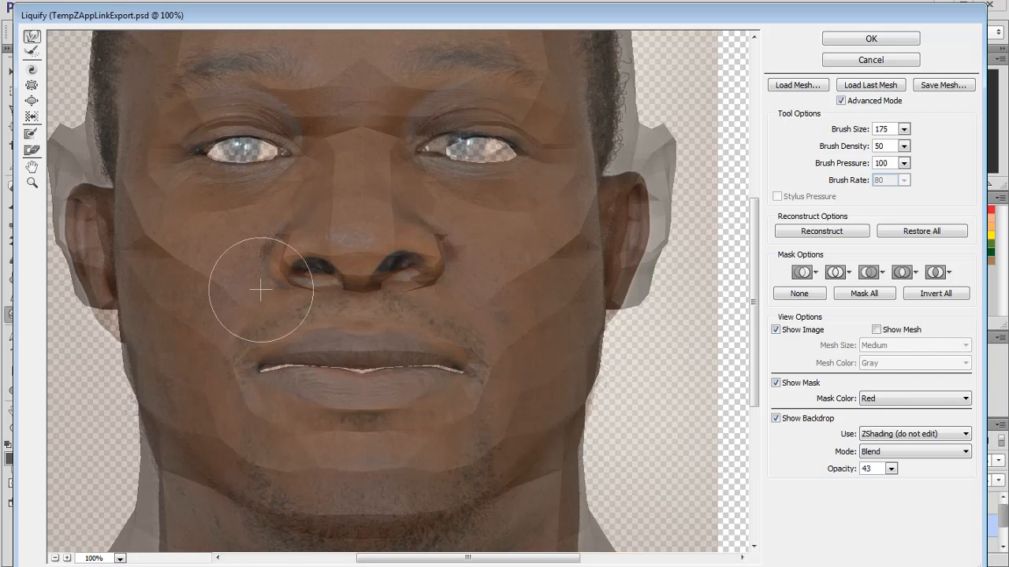
{"action": "key", "text": "bracketleft"}
{"action": "key", "text": "bracketleft"}
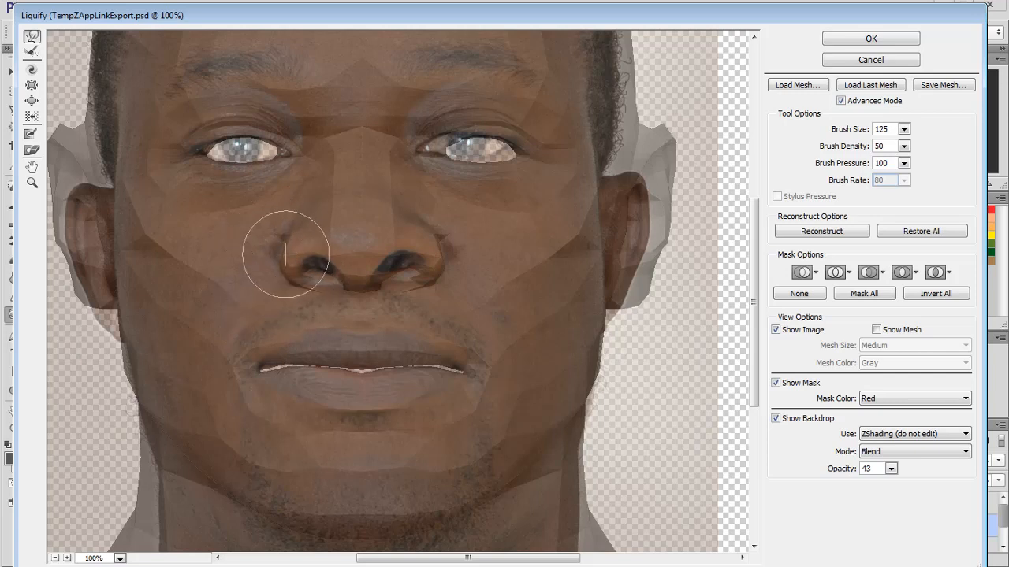
{"action": "key", "text": "bracketleft"}
{"action": "key", "text": "bracketleft"}
{"action": "key", "text": "bracketleft"}
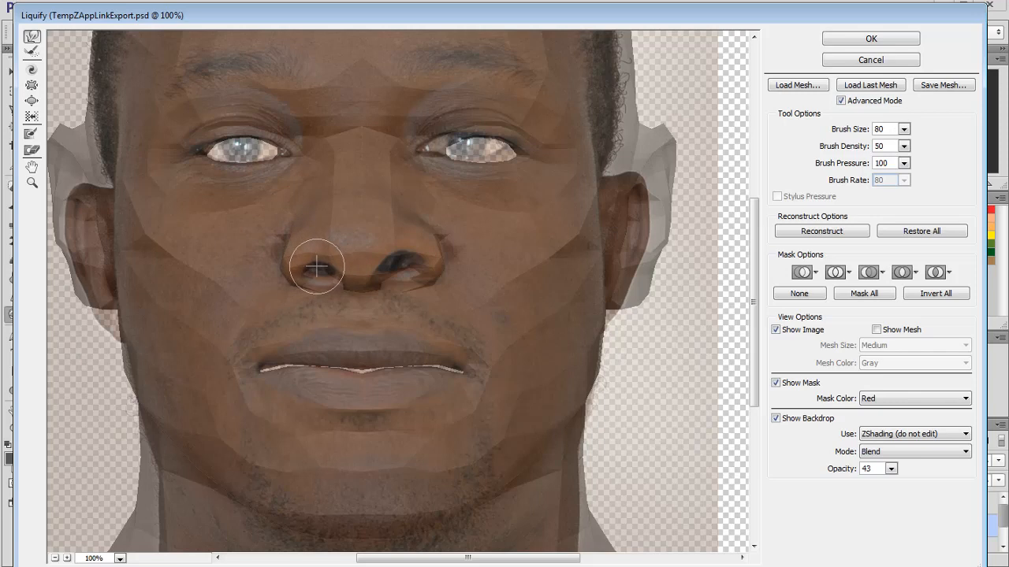
Warp the right nose wing and nostril to fit the model's nose, using brush sizes between 70 and 150.
{"action": "key", "text": "bracketright"}
{"action": "key", "text": "bracketright"}
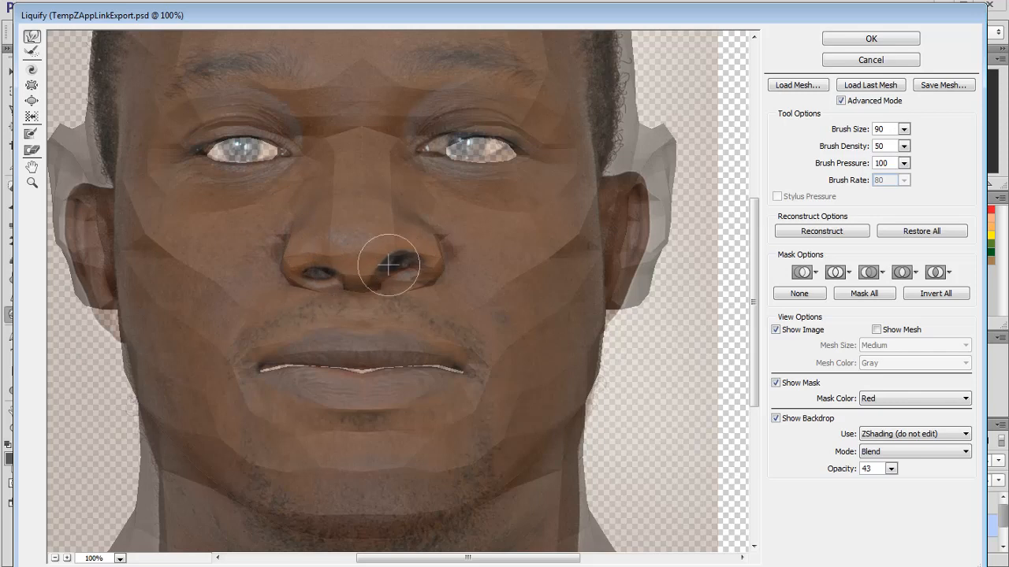
{"action": "key", "text": "bracketright"}
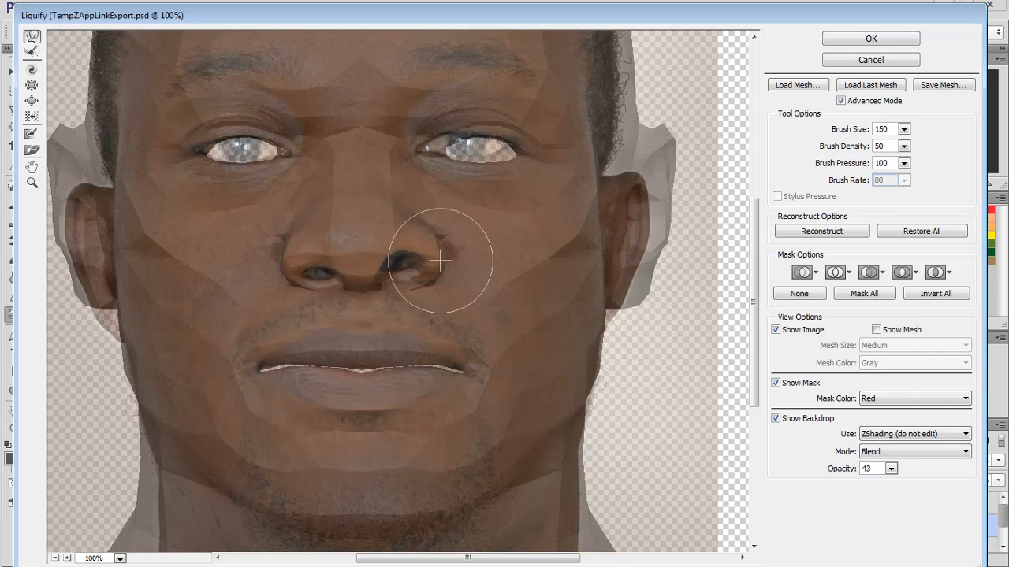
{"action": "key", "text": "bracketleft"}
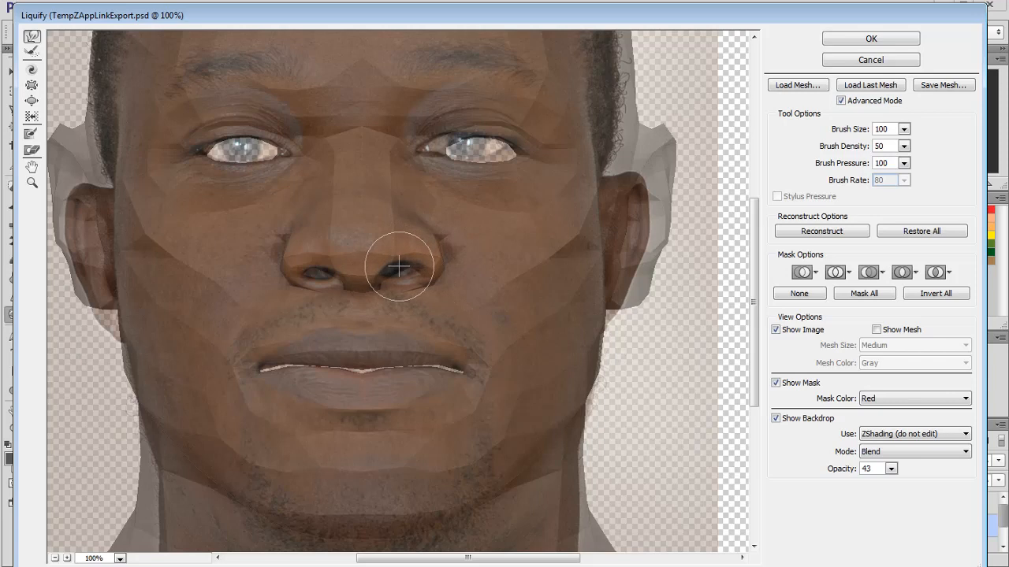
{"action": "key", "text": "bracketleft"}
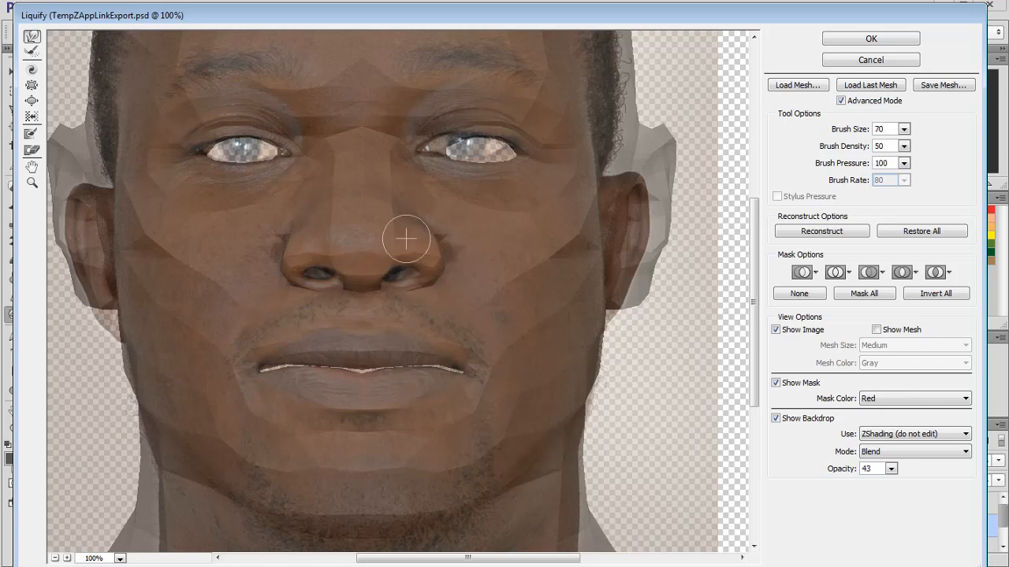
{"action": "key", "text": "bracketright"}
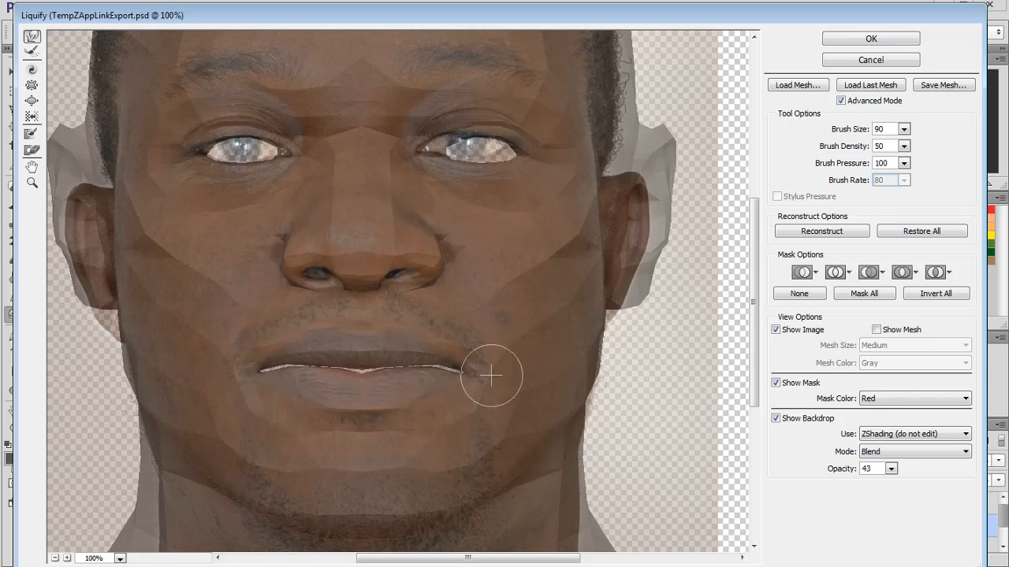
Adjust the portrait's chin and jaw area to the model's outline with the Forward Warp tool at brush size 300.
{"action": "scroll", "coordinate": [535, 359], "scroll_direction": "down", "scroll_amount": 3}
{"action": "key", "text": "bracketright"}
{"action": "key", "text": "bracketright"}
{"action": "key", "text": "bracketright"}
{"action": "key", "text": "bracketright"}
{"action": "key", "text": "bracketright"}
{"action": "key", "text": "bracketright"}
{"action": "key", "text": "bracketright"}
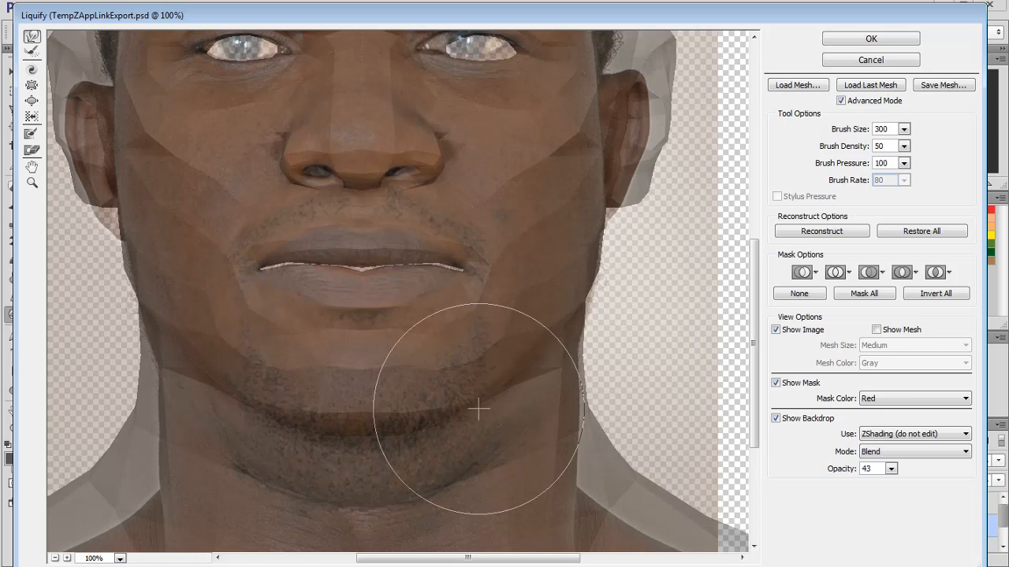
Warp the portrait's eyes onto the model's eye openings, reducing the brush size from 250 to 150.
{"action": "scroll", "coordinate": [271, 288], "scroll_direction": "up", "scroll_amount": 3}
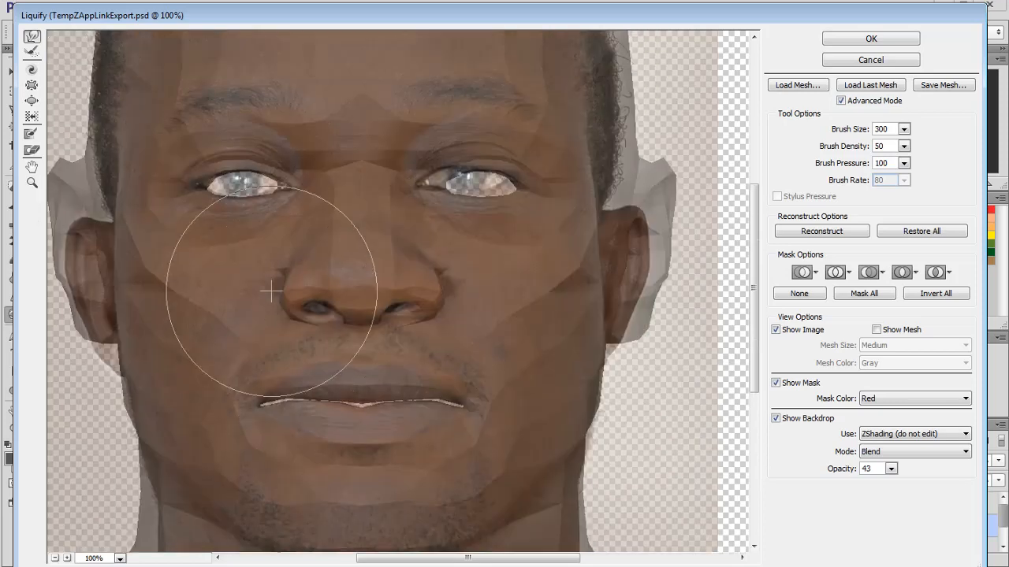
{"action": "scroll", "coordinate": [493, 209], "scroll_direction": "up", "scroll_amount": 2}
{"action": "key", "text": "bracketleft"}
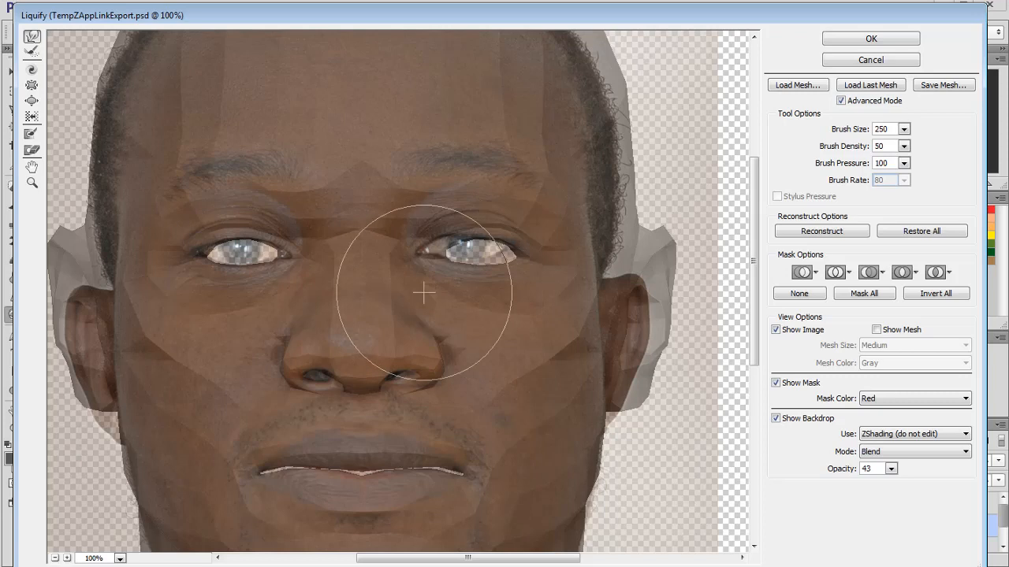
{"action": "key", "text": "bracketleft"}
{"action": "key", "text": "bracketleft"}
{"action": "key", "text": "bracketleft"}
{"action": "key", "text": "bracketleft"}
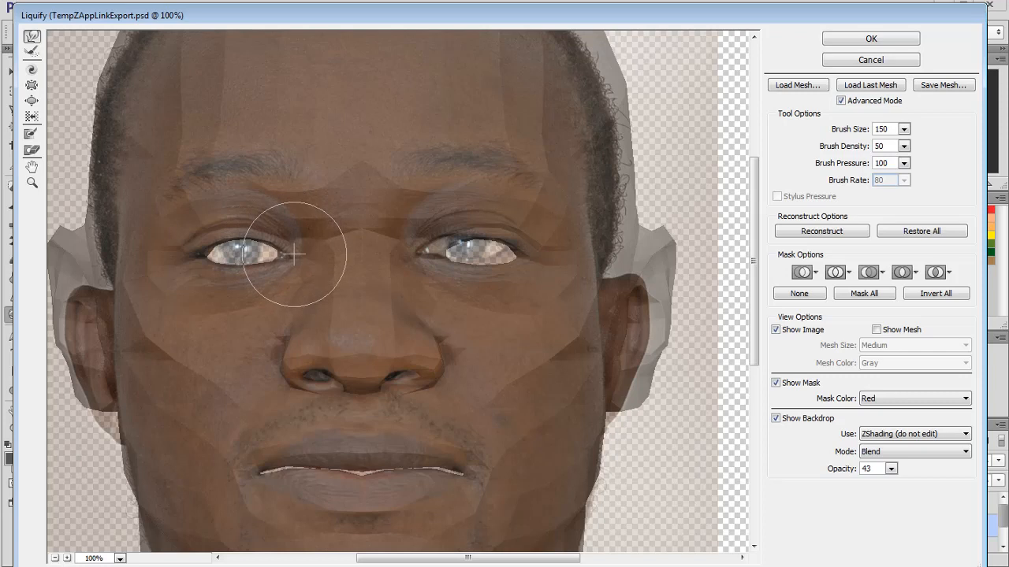
Refine the inner corner and lids of the left eye against the model's eye opening with brush size 70.
{"action": "key", "text": "bracketleft"}
{"action": "key", "text": "bracketleft"}
{"action": "key", "text": "bracketleft"}
{"action": "key", "text": "bracketleft"}
{"action": "key", "text": "bracketleft"}
{"action": "key", "text": "bracketleft"}
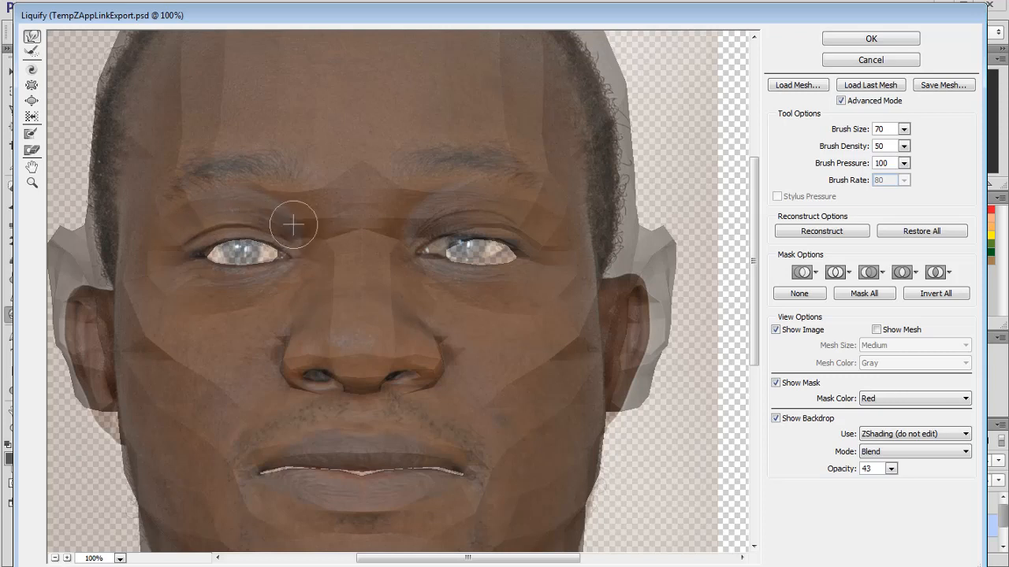
Pull the inner part of the left eyebrow down toward the model's brow ridge, using brush sizes 125 to 175.
{"action": "key", "text": "bracketright"}
{"action": "key", "text": "bracketright"}
{"action": "key", "text": "bracketright"}
{"action": "key", "text": "bracketright"}
{"action": "key", "text": "bracketright"}
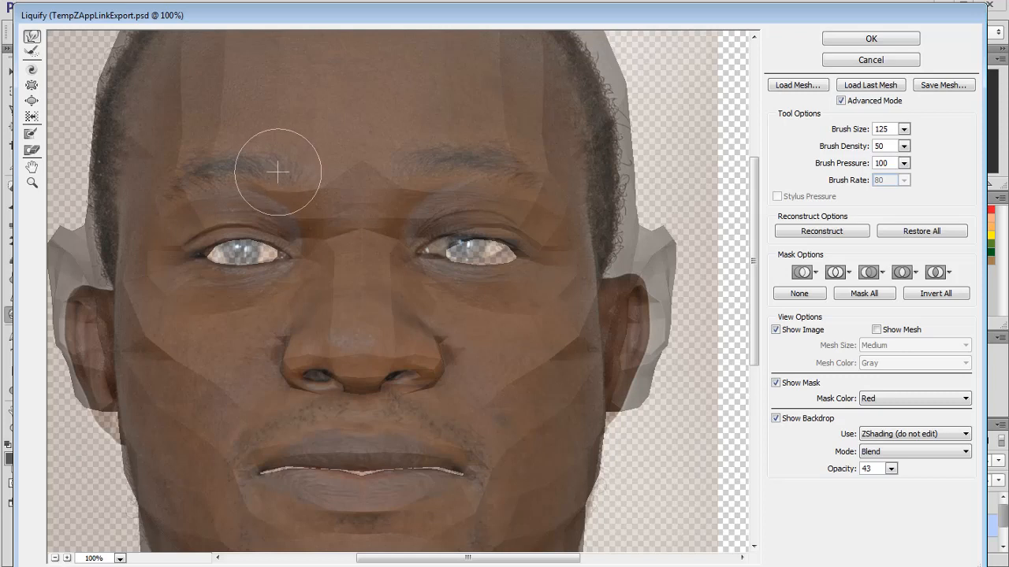
{"action": "key", "text": "bracketright"}
{"action": "key", "text": "bracketright"}
{"action": "key", "text": "bracketright"}
{"action": "key", "text": "bracketright"}
{"action": "key", "text": "bracketright"}
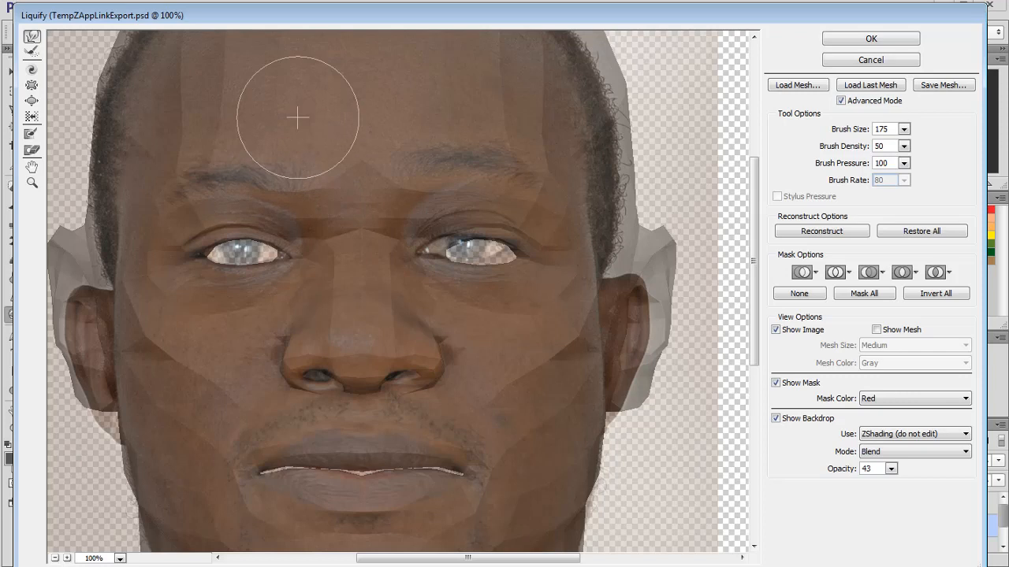
Refine the outer end of the left eyebrow with the Forward Warp tool at brush size 125.
{"action": "key", "text": "bracketleft"}
{"action": "key", "text": "bracketleft"}
{"action": "key", "text": "bracketleft"}
{"action": "key", "text": "bracketleft"}
{"action": "key", "text": "bracketleft"}
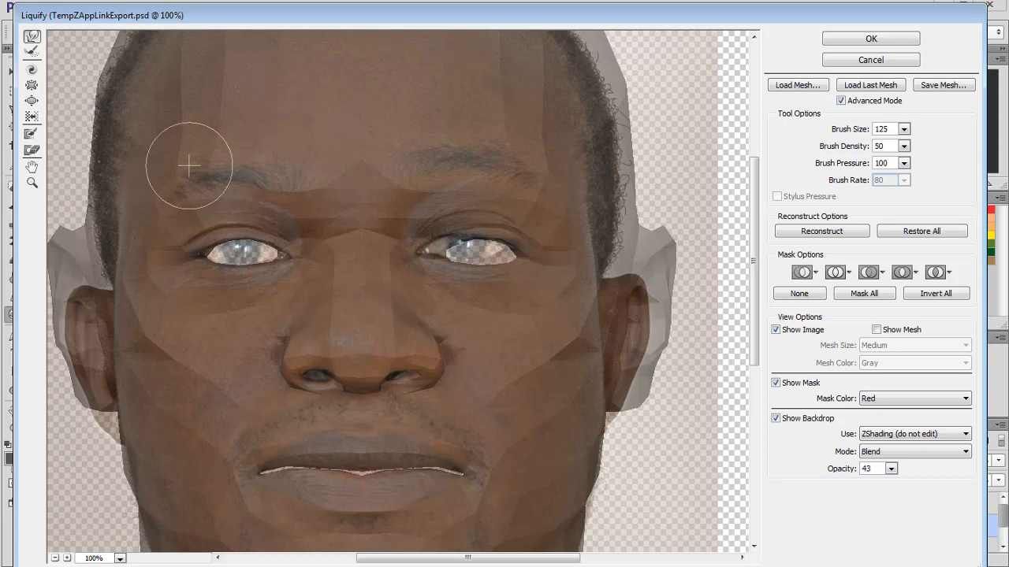
Shift the portrait's right eye and eyebrow to match the model's eye opening and brow, using brush sizes 175 and 200.
{"action": "key", "text": "bracketright"}
{"action": "key", "text": "bracketright"}
{"action": "key", "text": "bracketright"}
{"action": "key", "text": "bracketright"}
{"action": "key", "text": "bracketright"}
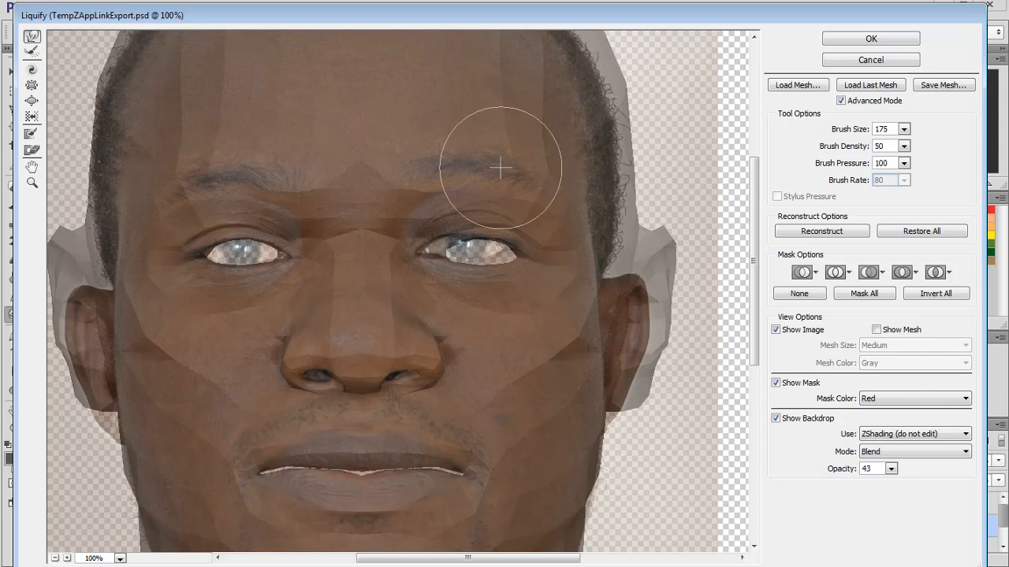
{"action": "key", "text": "bracketright"}
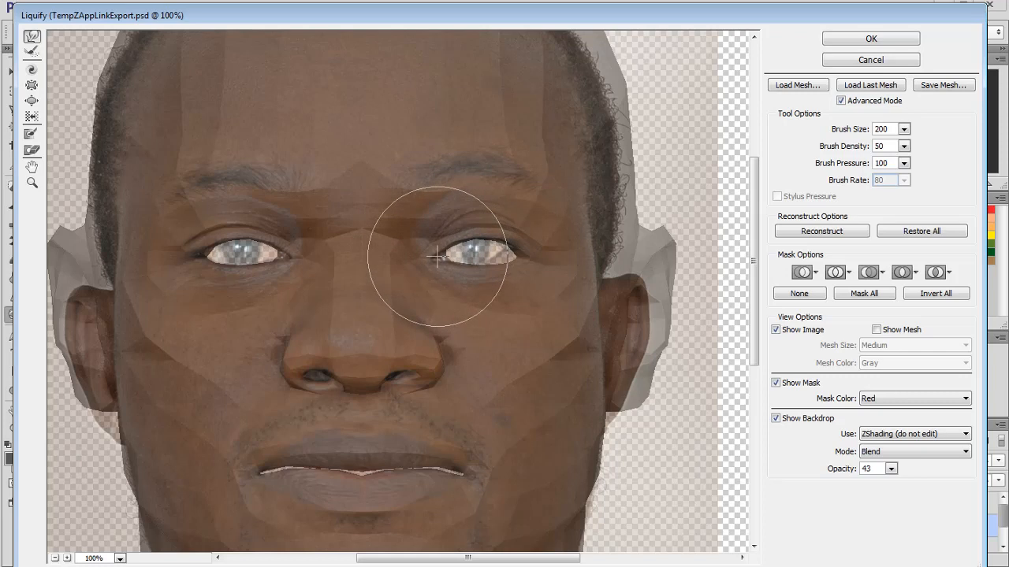
Refine the inner corner and lids of the right eye, reducing the brush size from 150 to 70.
{"action": "key", "text": "bracketleft"}
{"action": "key", "text": "bracketleft"}
{"action": "key", "text": "bracketleft"}
{"action": "key", "text": "bracketleft"}
{"action": "key", "text": "bracketleft"}
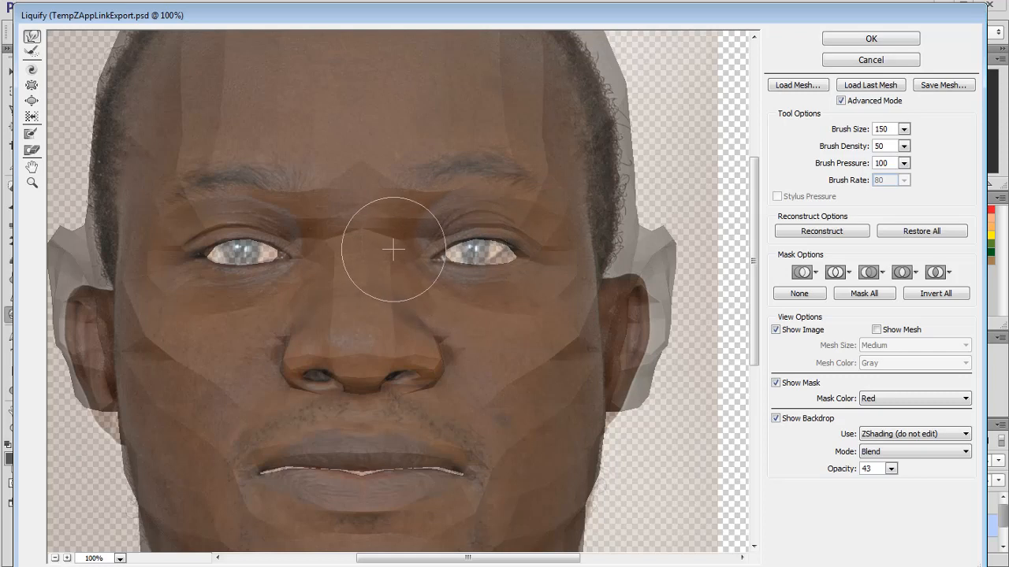
{"action": "key", "text": "bracketleft"}
{"action": "key", "text": "bracketleft"}
{"action": "key", "text": "bracketleft"}
{"action": "key", "text": "bracketleft"}
{"action": "key", "text": "bracketleft"}
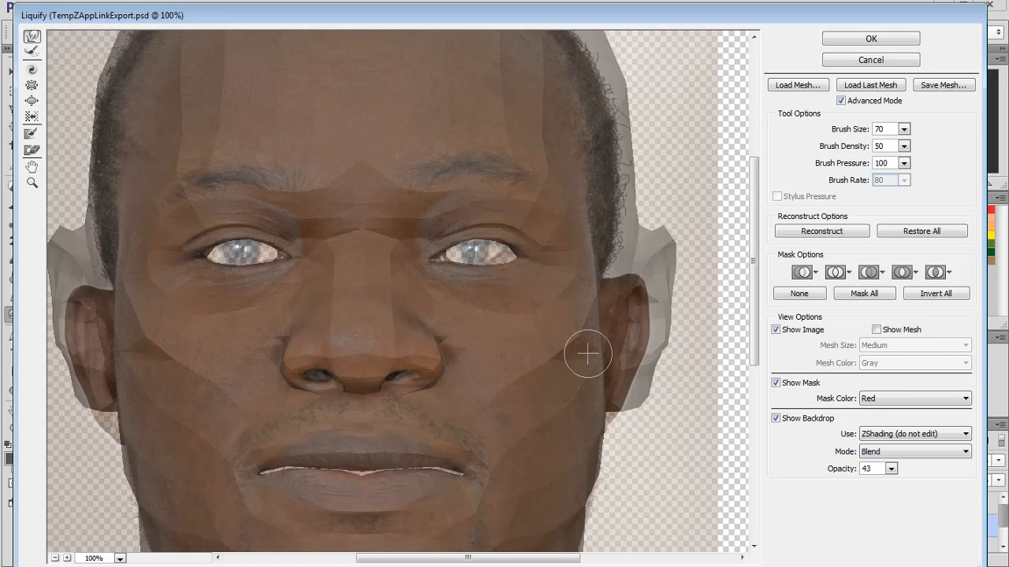
Pull the inner part of the right eyebrow down toward the model's brow ridge, using brush sizes 200 and 150.
{"action": "scroll", "coordinate": [587, 355], "scroll_direction": "down", "scroll_amount": 4}
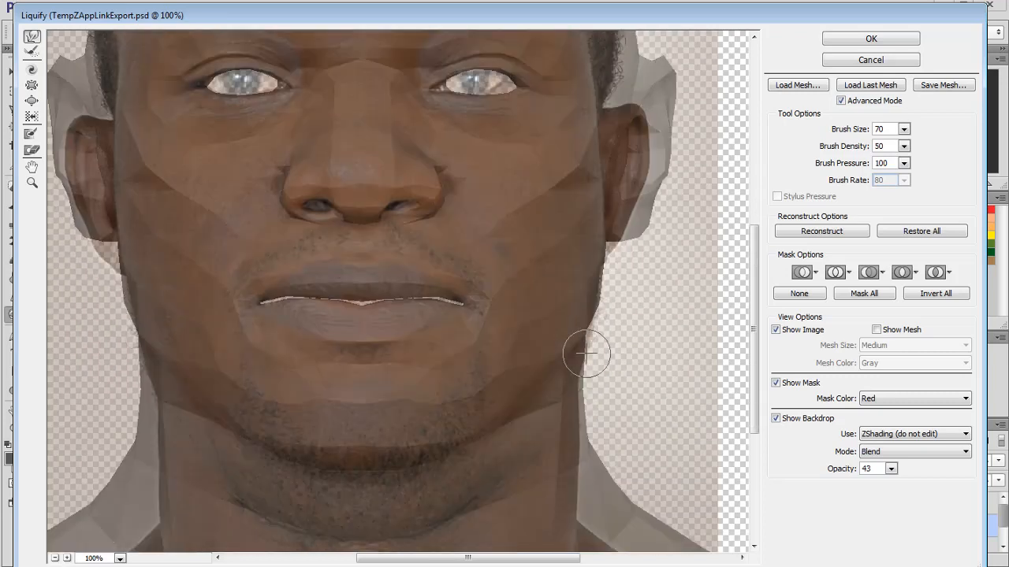
{"action": "scroll", "coordinate": [587, 355], "scroll_direction": "down", "scroll_amount": 2}
{"action": "scroll", "coordinate": [587, 355], "scroll_direction": "up", "scroll_amount": 6}
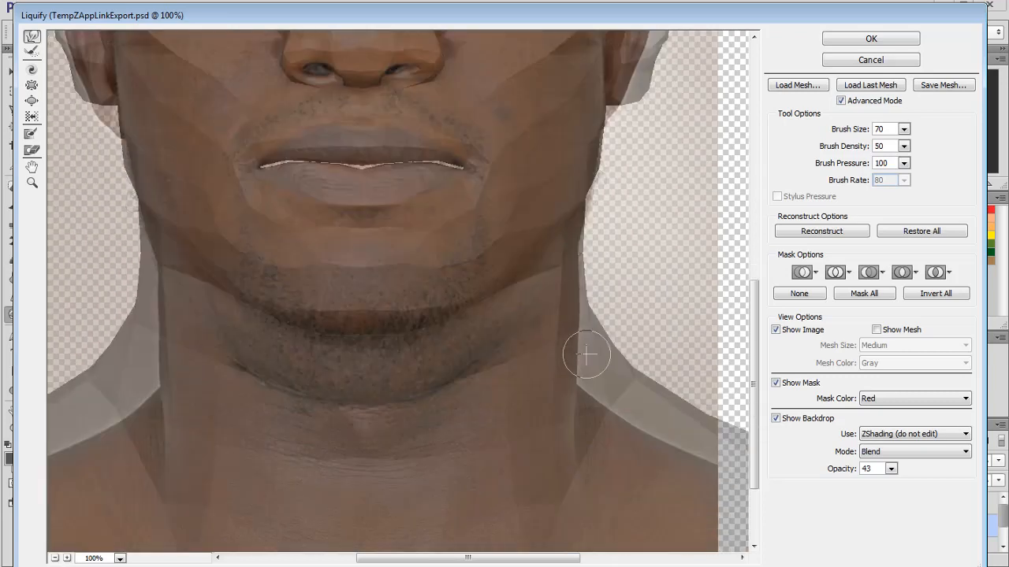
{"action": "scroll", "coordinate": [587, 355], "scroll_direction": "up", "scroll_amount": 2}
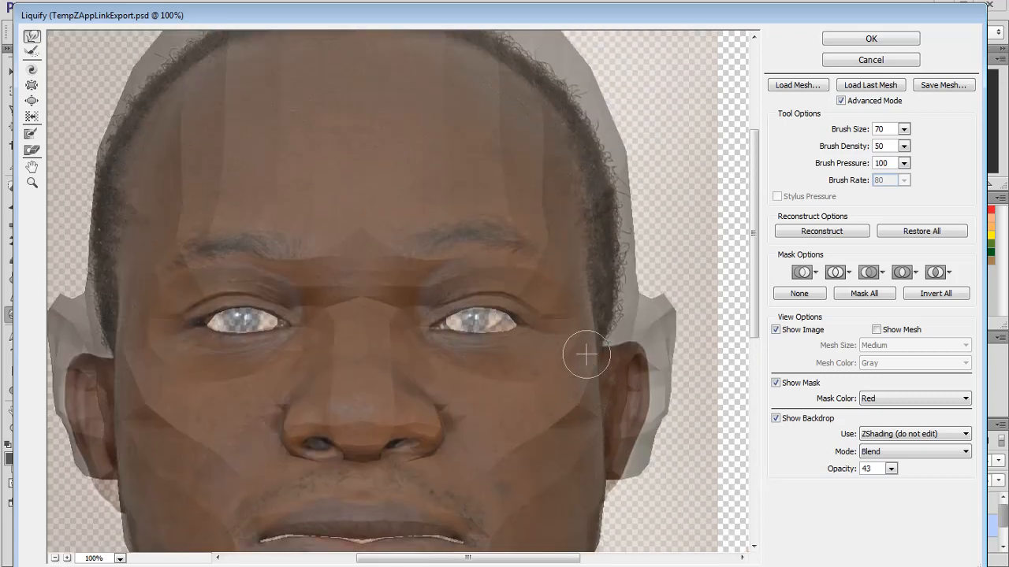
{"action": "key", "text": "bracketright"}
{"action": "key", "text": "bracketright"}
{"action": "key", "text": "bracketright"}
{"action": "key", "text": "bracketright"}
{"action": "key", "text": "bracketright"}
{"action": "key", "text": "bracketright"}
{"action": "key", "text": "bracketright"}
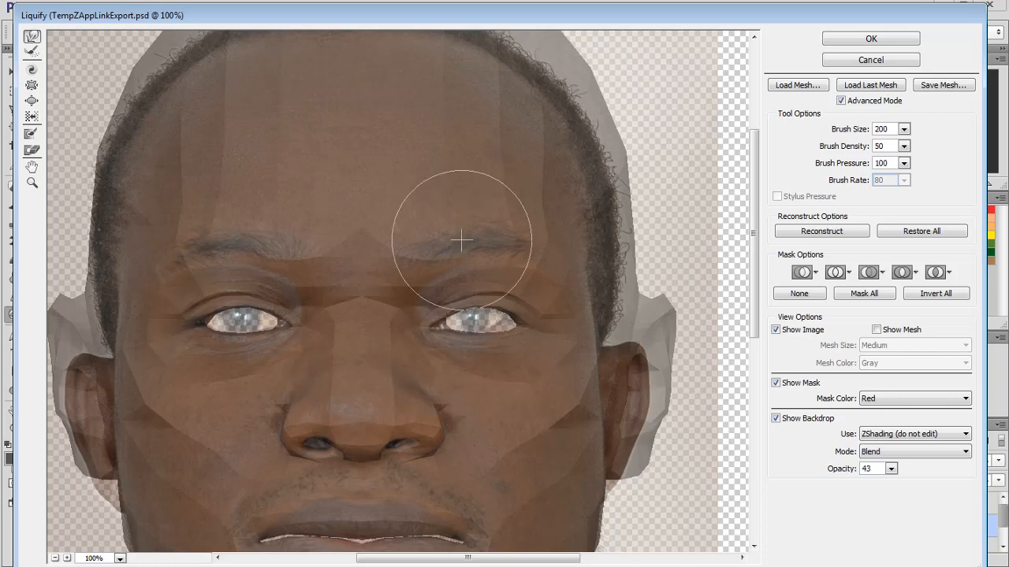
{"action": "key", "text": "bracketleft"}
{"action": "key", "text": "bracketleft"}
{"action": "key", "text": "bracketleft"}
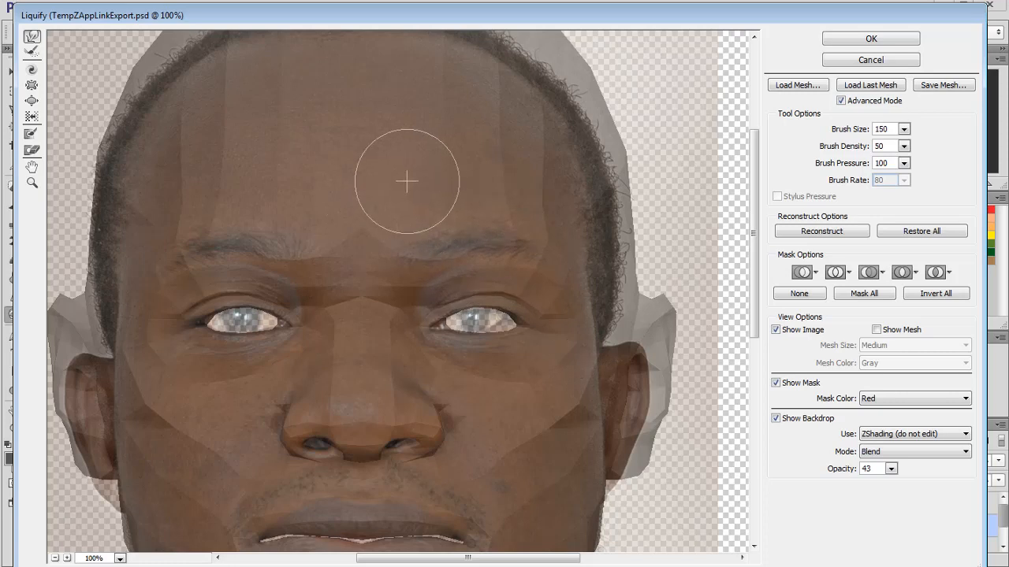
{"action": "key", "text": "bracketleft"}
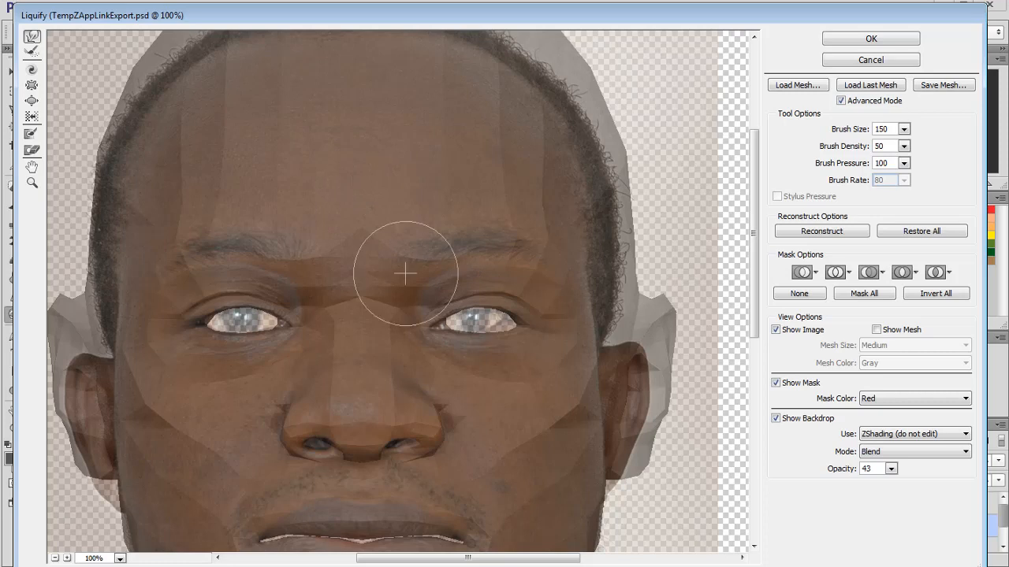
Fit the outer corner of the right eye to the model's eye opening with brush sizes 90 and 100.
{"action": "key", "text": "bracketleft"}
{"action": "key", "text": "bracketleft"}
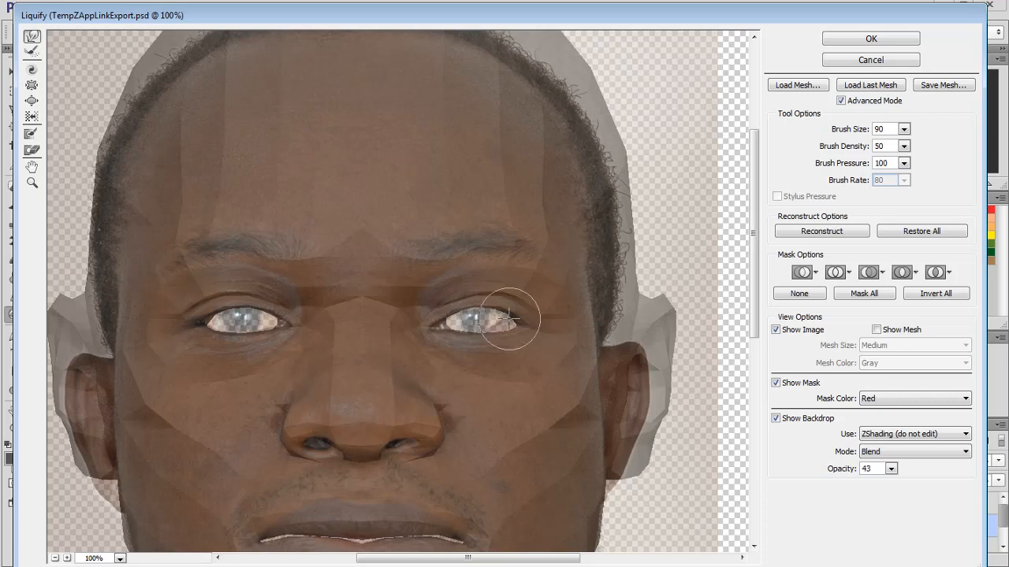
{"action": "key", "text": "bracketright"}
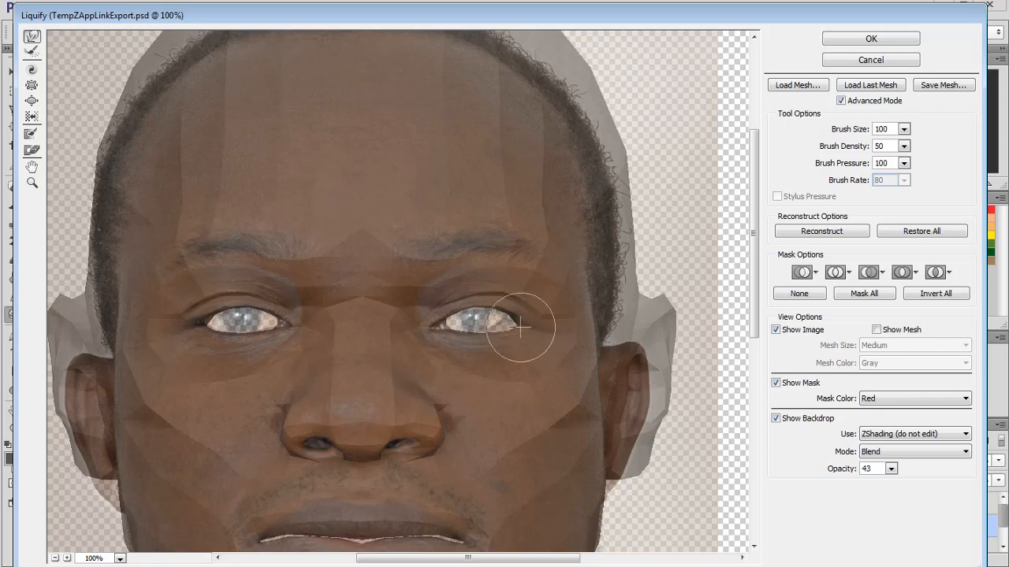
Touch up the upper lip against the model's mouth with brush size 70 and apply the Liquify warp.
{"action": "scroll", "coordinate": [584, 354], "scroll_direction": "down", "scroll_amount": 3}
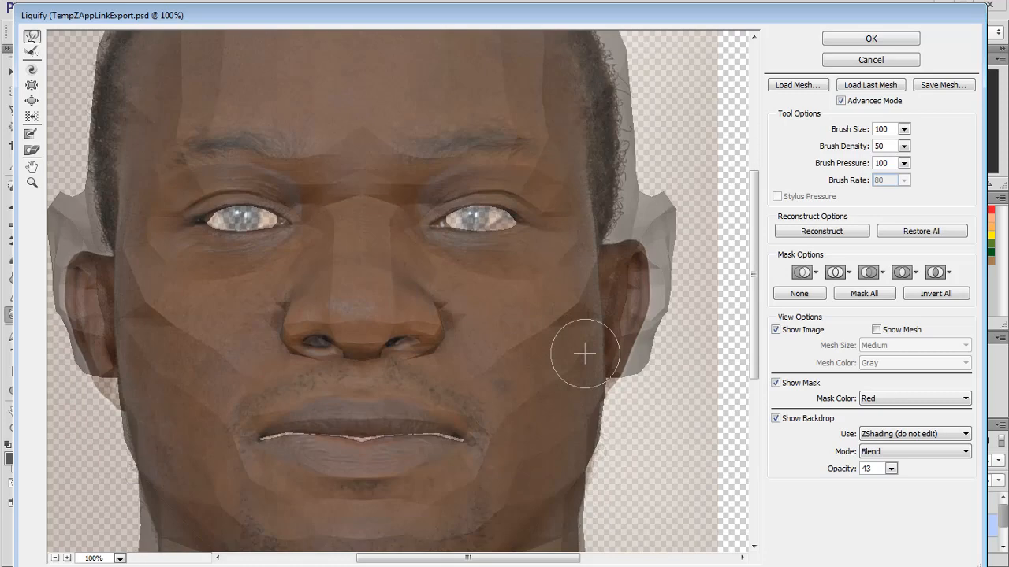
{"action": "left_click", "coordinate": [870, 40]}
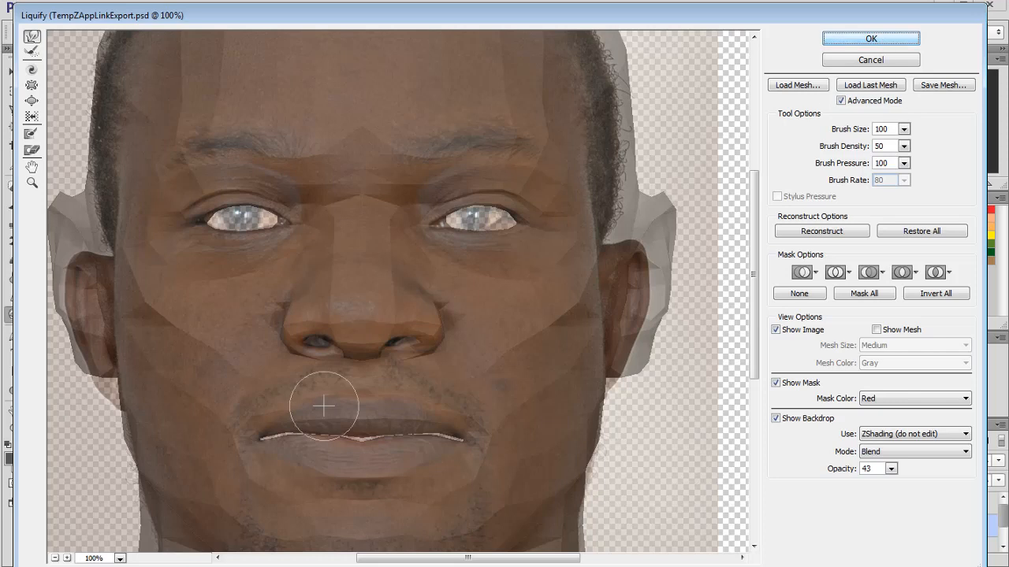
{"action": "key", "text": "bracketleft"}
{"action": "key", "text": "bracketleft"}
{"action": "key", "text": "bracketleft"}
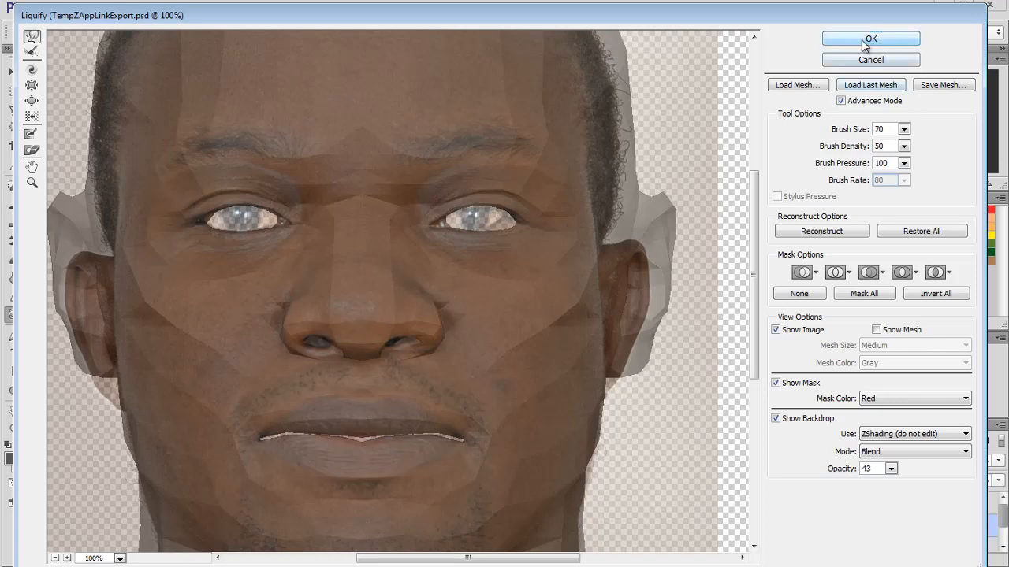
{"action": "left_click", "coordinate": [866, 41]}
Merge the warped portrait on Layer 2 down into Layer 1 and save TempZAppLinkExport.psd.
{"action": "scroll", "coordinate": [489, 302], "scroll_direction": "down", "scroll_amount": 2}
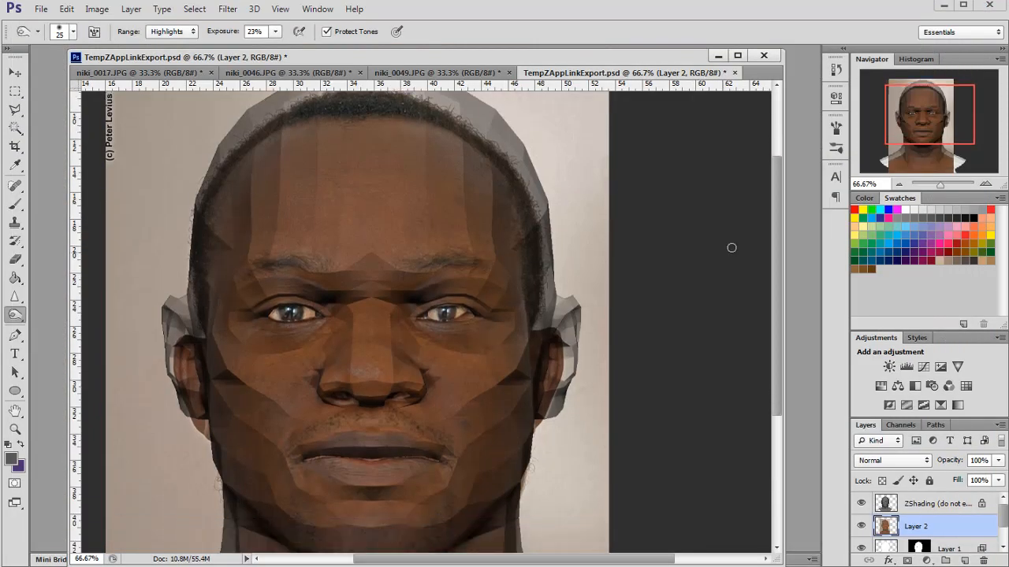
{"action": "left_click_drag", "start_coordinate": [778, 202], "coordinate": [772, 235]}
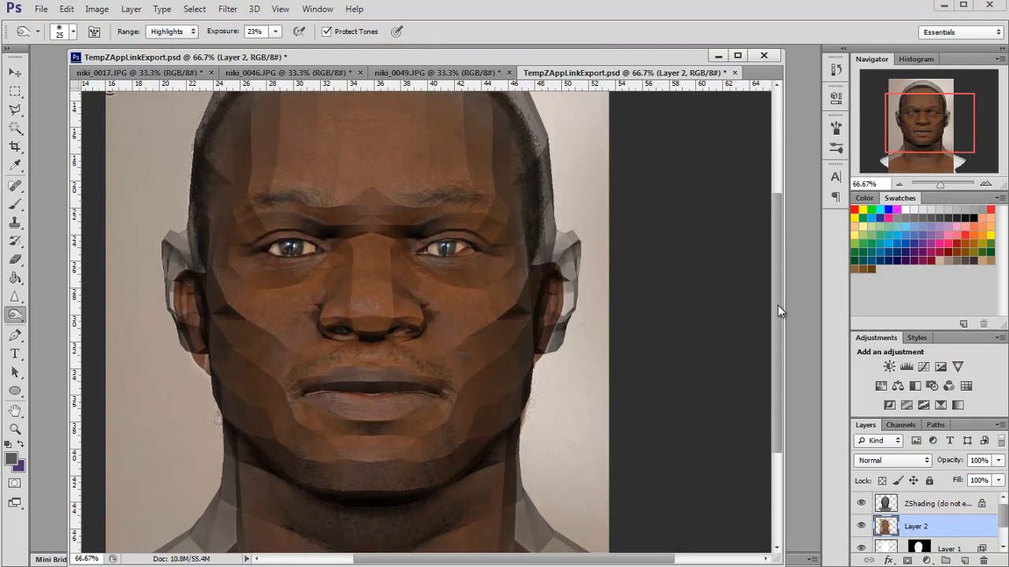
{"action": "left_click_drag", "start_coordinate": [778, 305], "coordinate": [778, 283]}
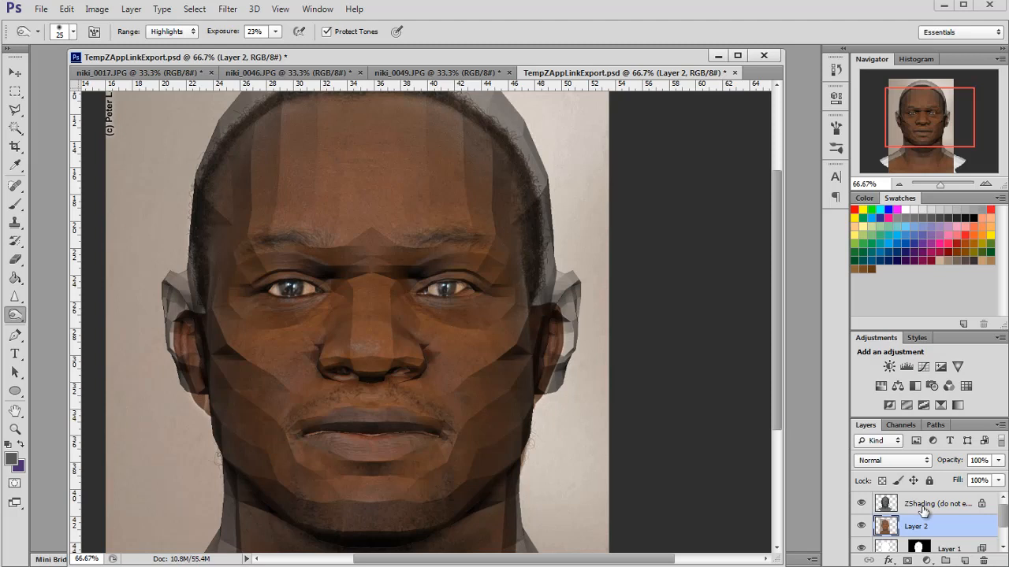
{"action": "scroll", "coordinate": [925, 510], "scroll_direction": "down", "scroll_amount": 1}
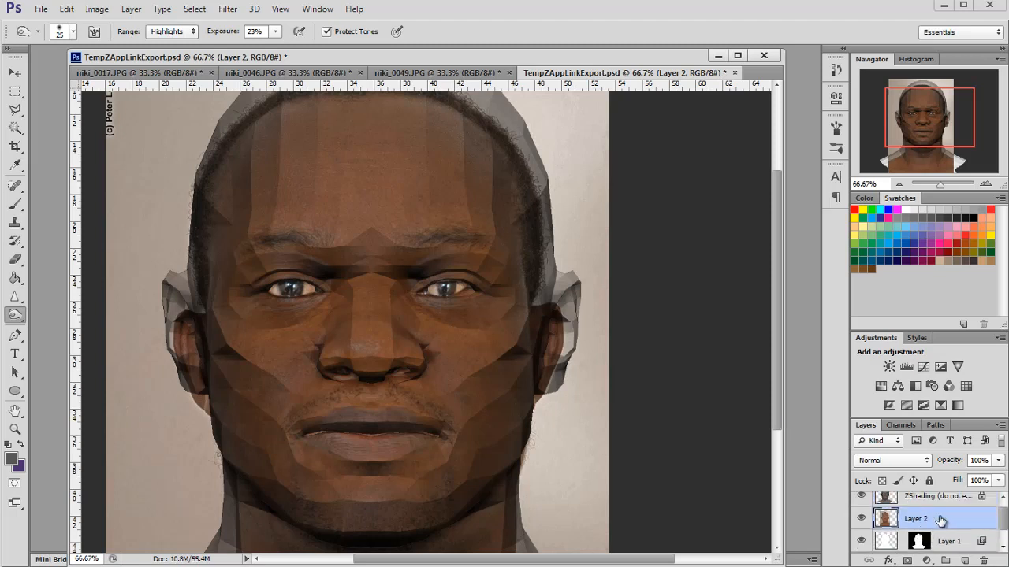
{"action": "key", "text": "ctrl+e"}
{"action": "left_click", "coordinate": [445, 232]}
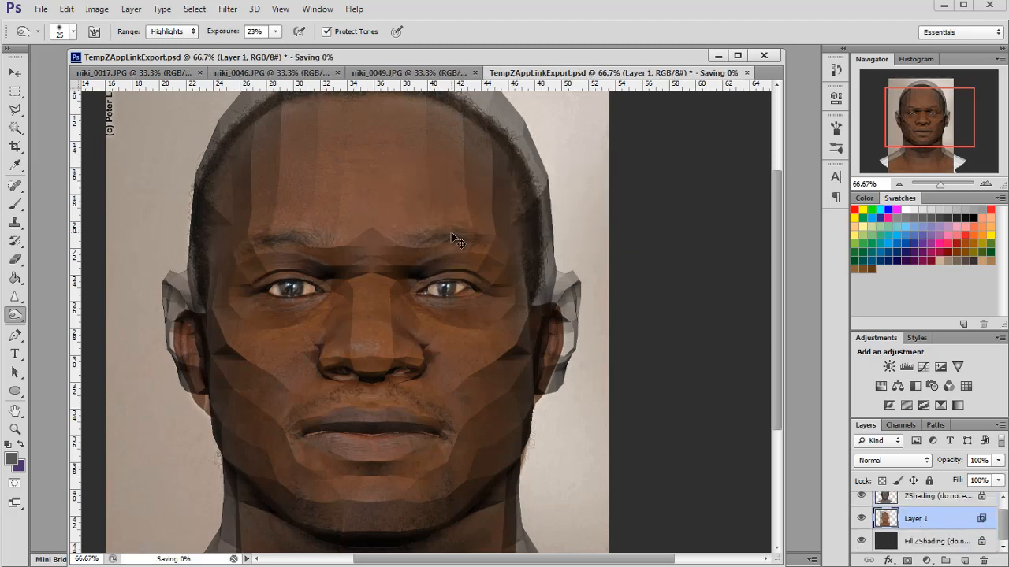
Switch to ZBrush, re-enter it from ZAppLink and pick up the edited projection onto the face_LP head.
{"action": "key", "text": "alt+Tab"}
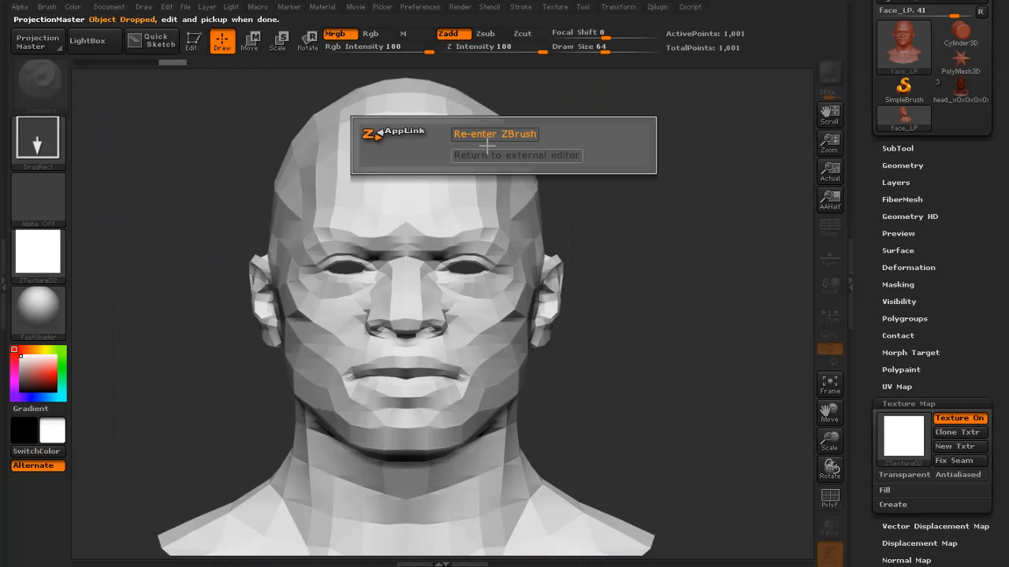
{"action": "left_click", "coordinate": [485, 133]}
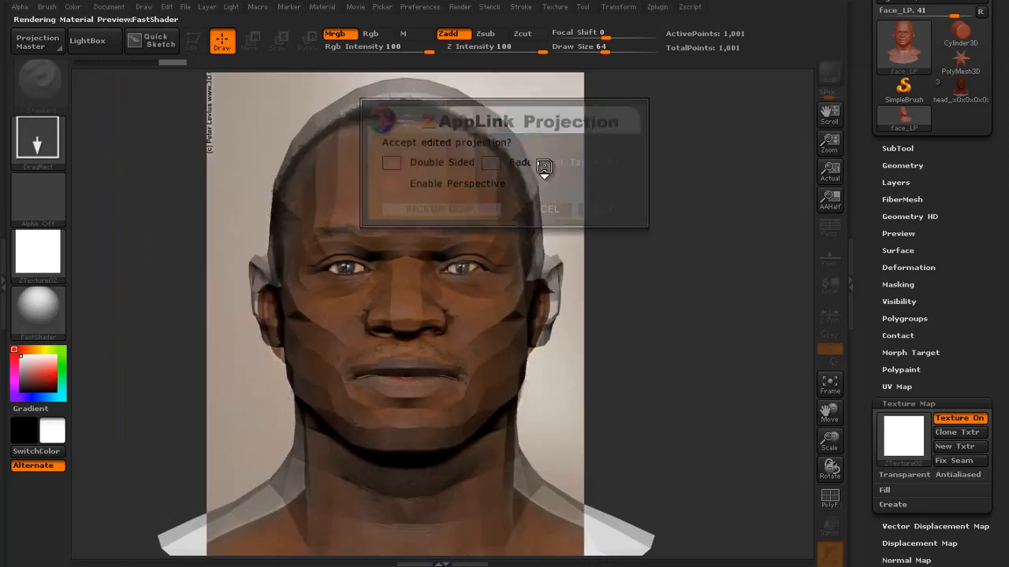
{"action": "left_click", "coordinate": [454, 209]}
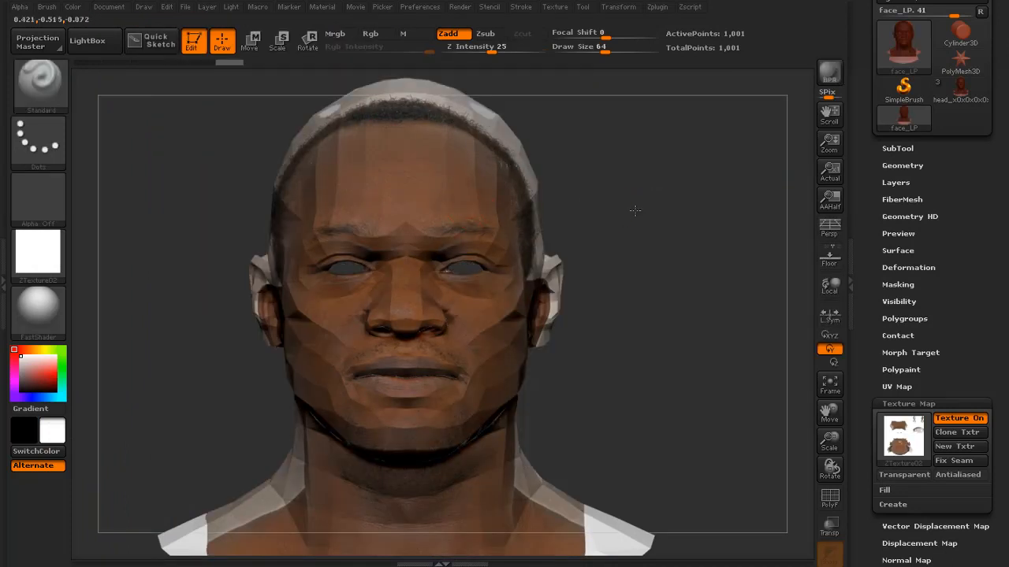
Check the projected portrait on the head from the front and side, and clone its texture map into the texture library.
{"action": "left_click_drag", "start_coordinate": [635, 210], "coordinate": [705, 251]}
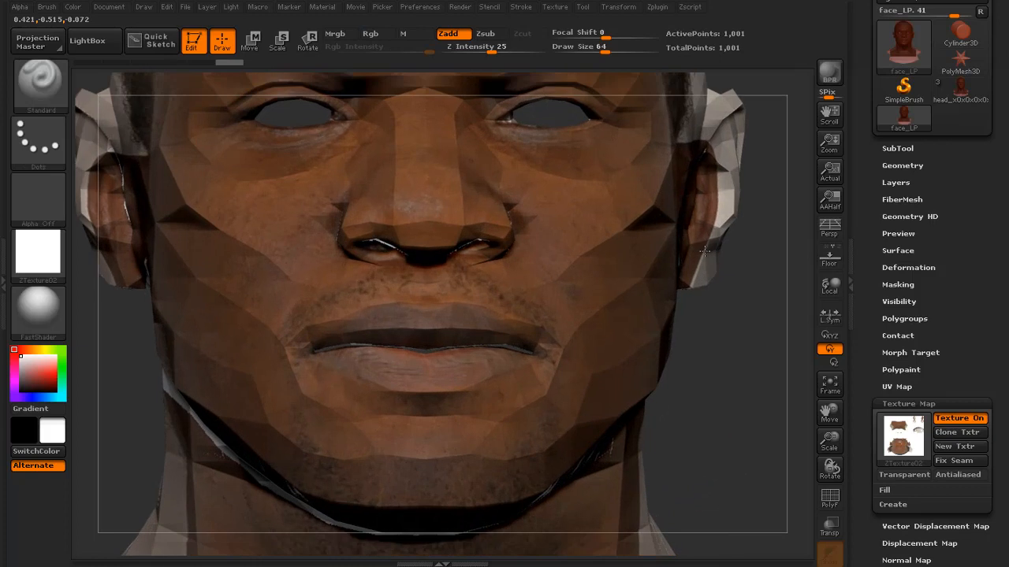
{"action": "left_click_drag", "start_coordinate": [725, 306], "coordinate": [739, 356]}
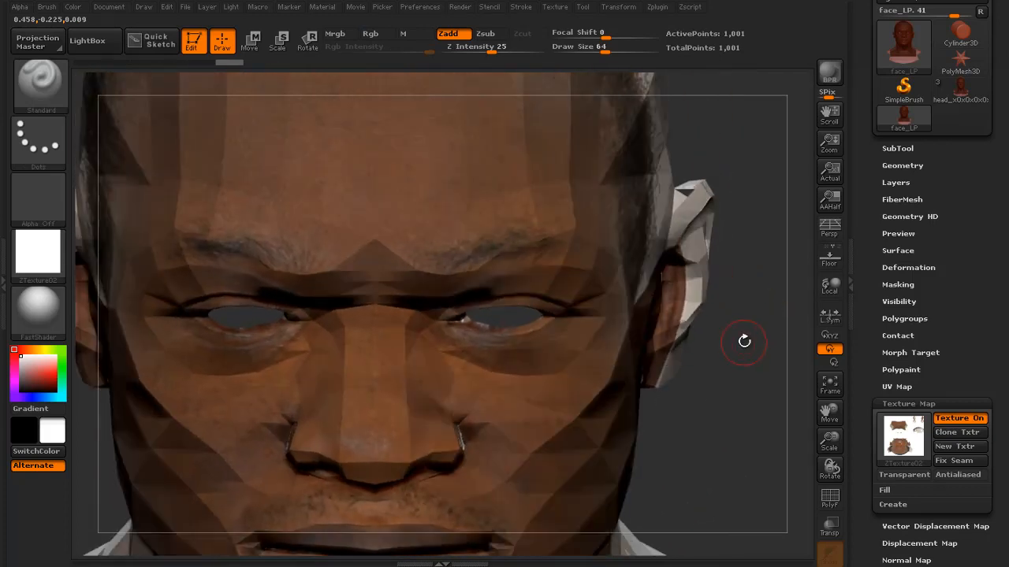
{"action": "key", "text": "f"}
{"action": "left_click_drag", "start_coordinate": [701, 278], "coordinate": [657, 280]}
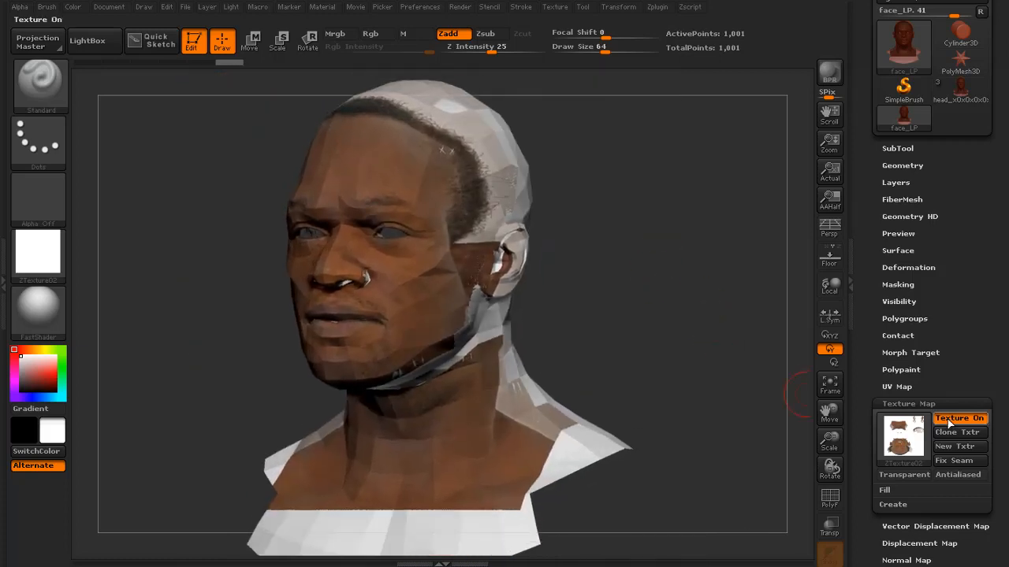
{"action": "left_click_drag", "start_coordinate": [963, 398], "coordinate": [963, 377]}
{"action": "left_click", "coordinate": [967, 413]}
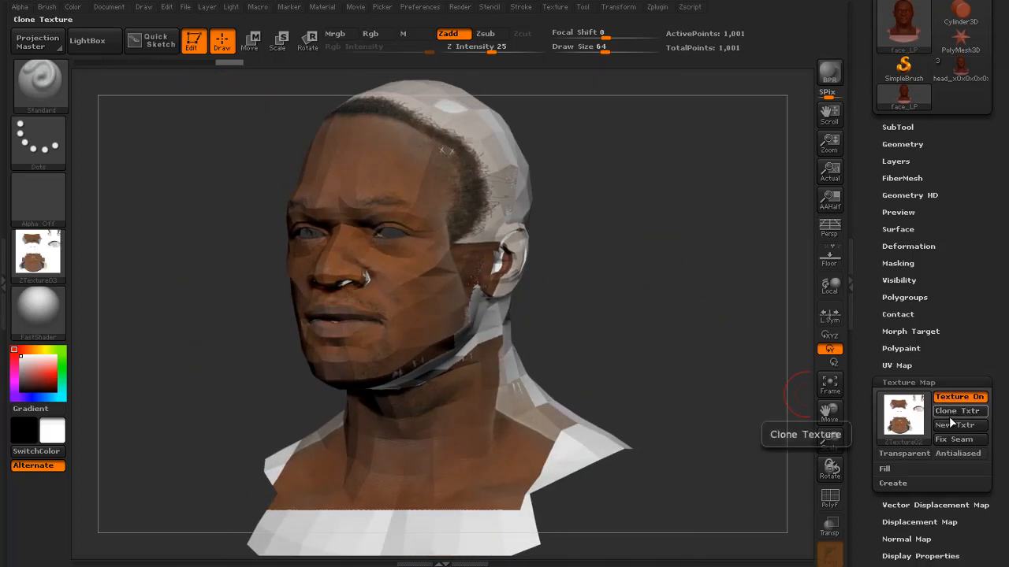
Flip the cloned texture vertically and export it as a Photoshop file named front in the project folder.
{"action": "left_click", "coordinate": [555, 7]}
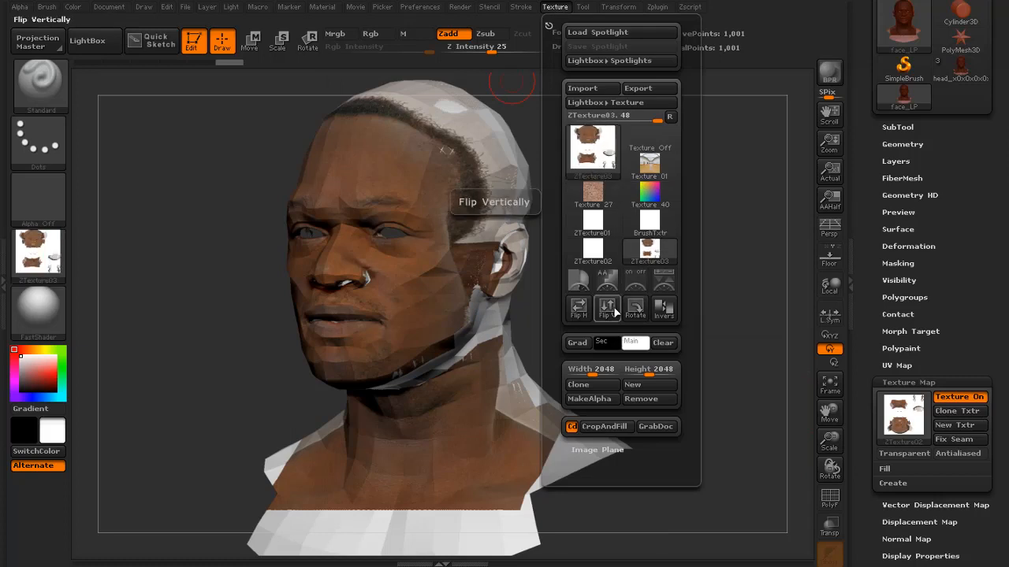
{"action": "left_click", "coordinate": [651, 89]}
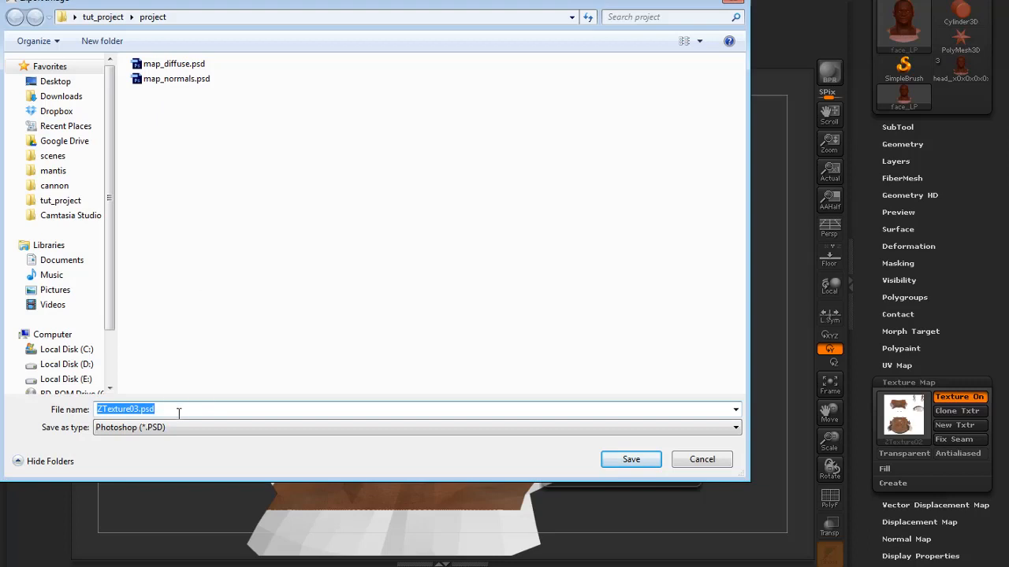
{"action": "type", "text": "f"}
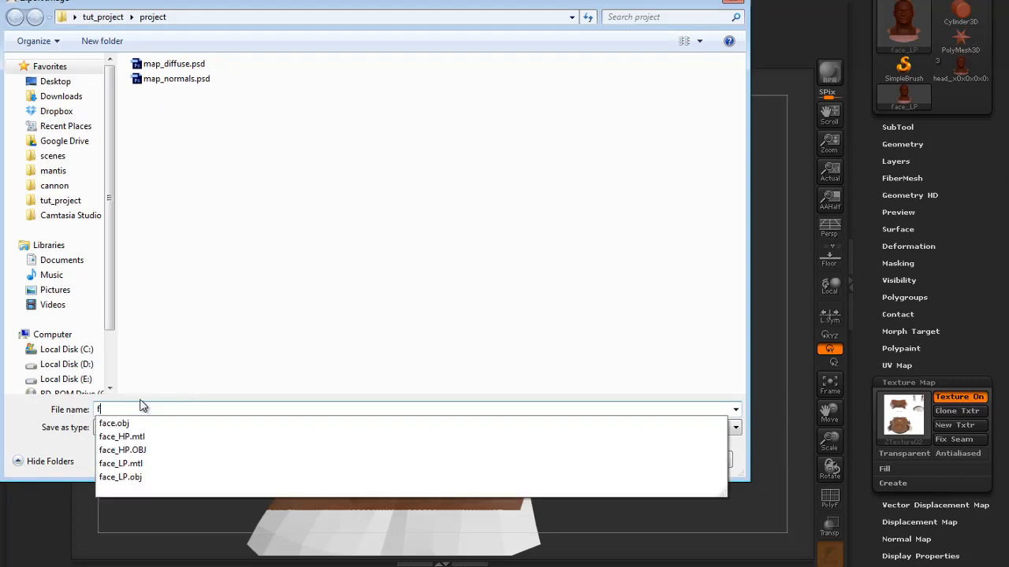
{"action": "type", "text": "ront"}
{"action": "key", "text": "Return"}
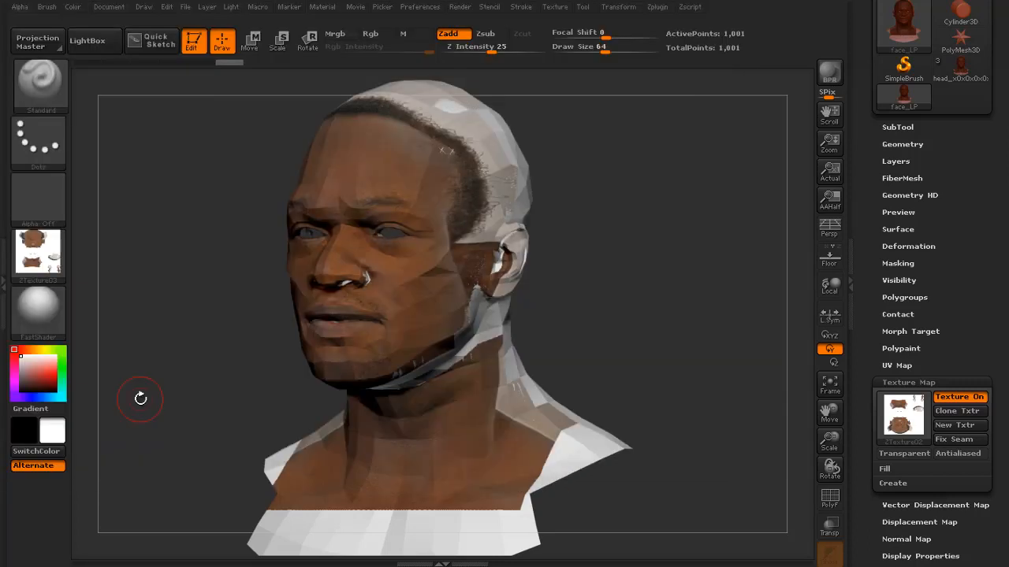
Turn the head back to the front view and create a new blank texture of 2048 by 2048.
{"action": "left_click_drag", "start_coordinate": [559, 115], "coordinate": [642, 193]}
{"action": "key", "text": "shift"}
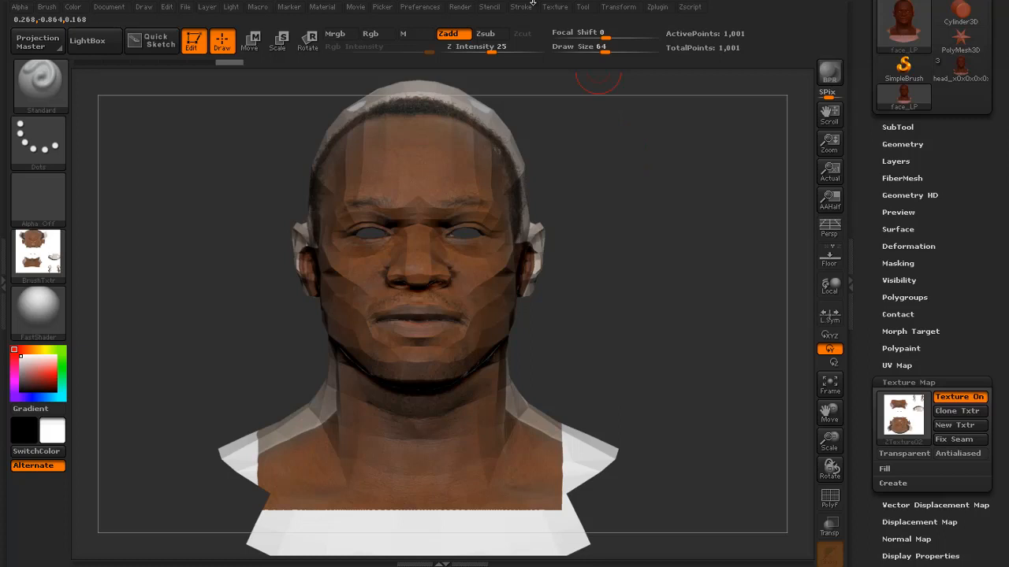
{"action": "left_click", "coordinate": [556, 7]}
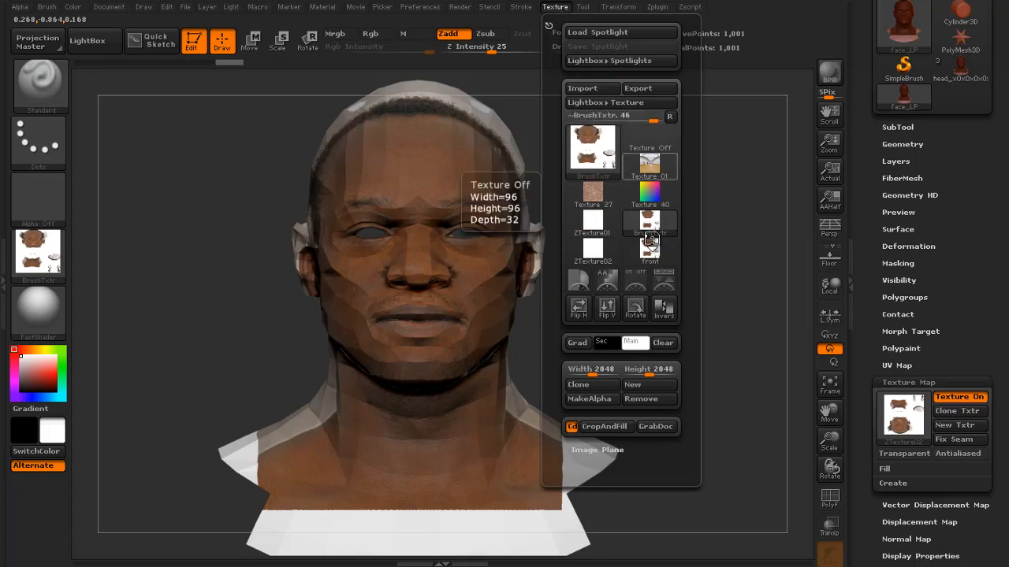
{"action": "left_click", "coordinate": [635, 386]}
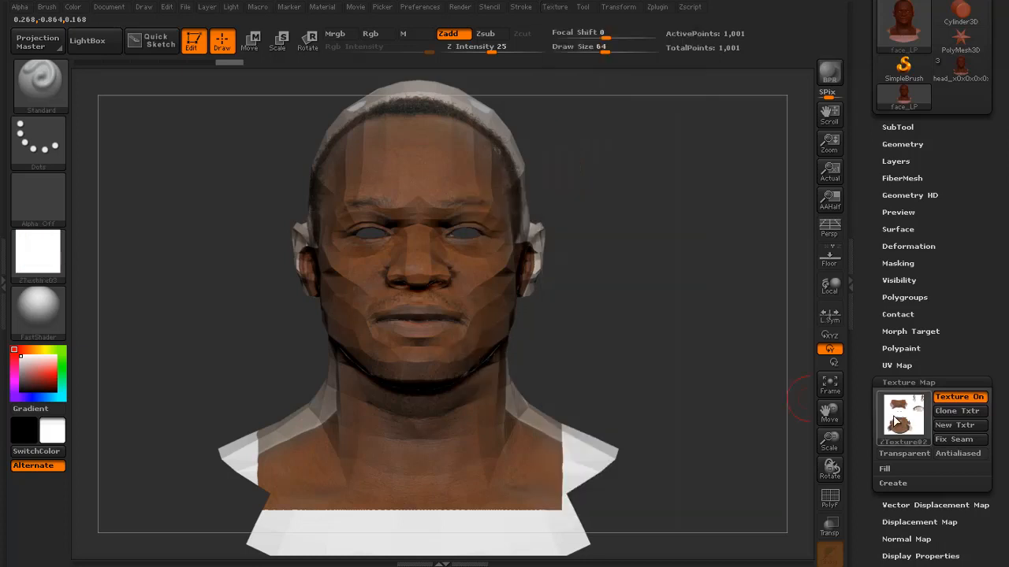
Apply the new blank texture to the face_LP head and turn the head to its left-facing side profile.
{"action": "left_click", "coordinate": [898, 413]}
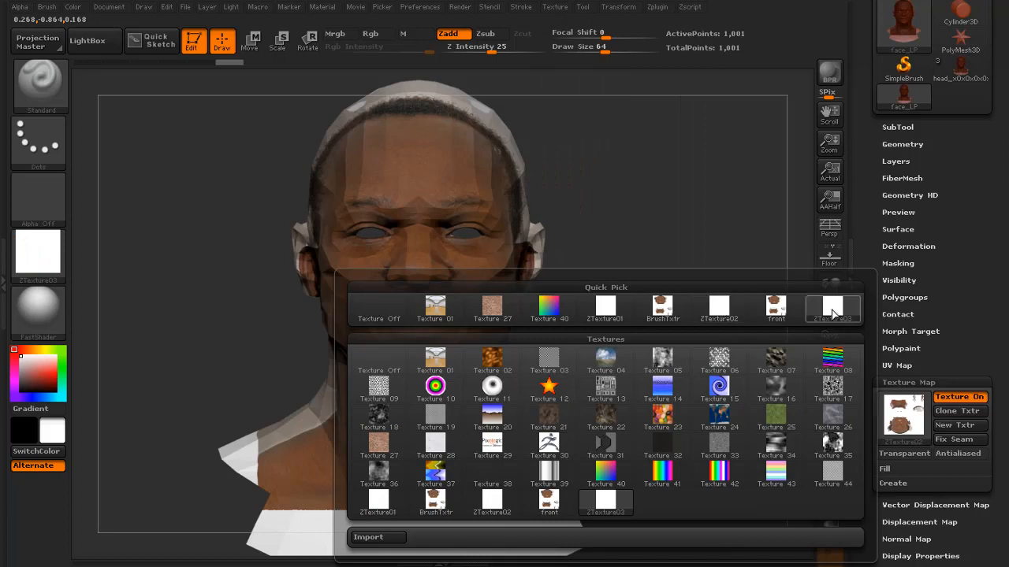
{"action": "left_click", "coordinate": [833, 314]}
{"action": "left_click_drag", "start_coordinate": [658, 312], "coordinate": [674, 327]}
{"action": "left_click_drag", "start_coordinate": [670, 326], "coordinate": [671, 322]}
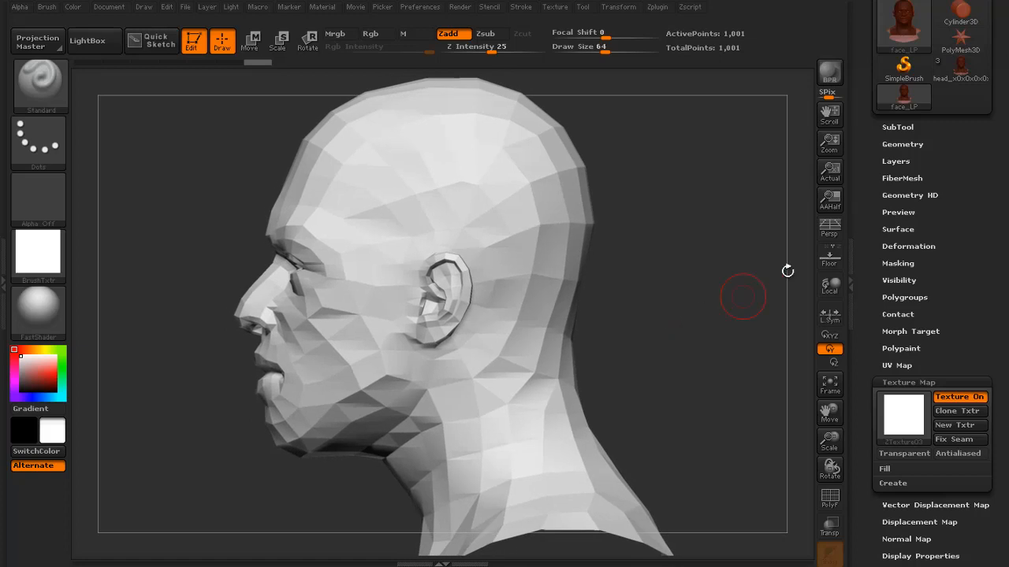
Send the profile view to Photoshop through ZAppLink and update TempZAppLinkExport.psd from its changed disk copy.
{"action": "left_click", "coordinate": [108, 7]}
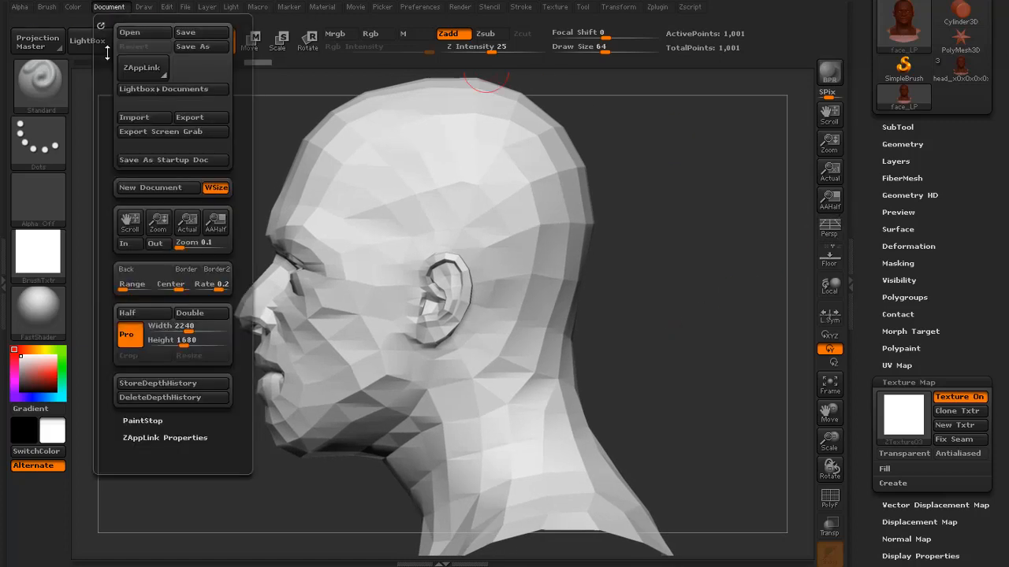
{"action": "left_click", "coordinate": [139, 65]}
{"action": "left_click", "coordinate": [471, 209]}
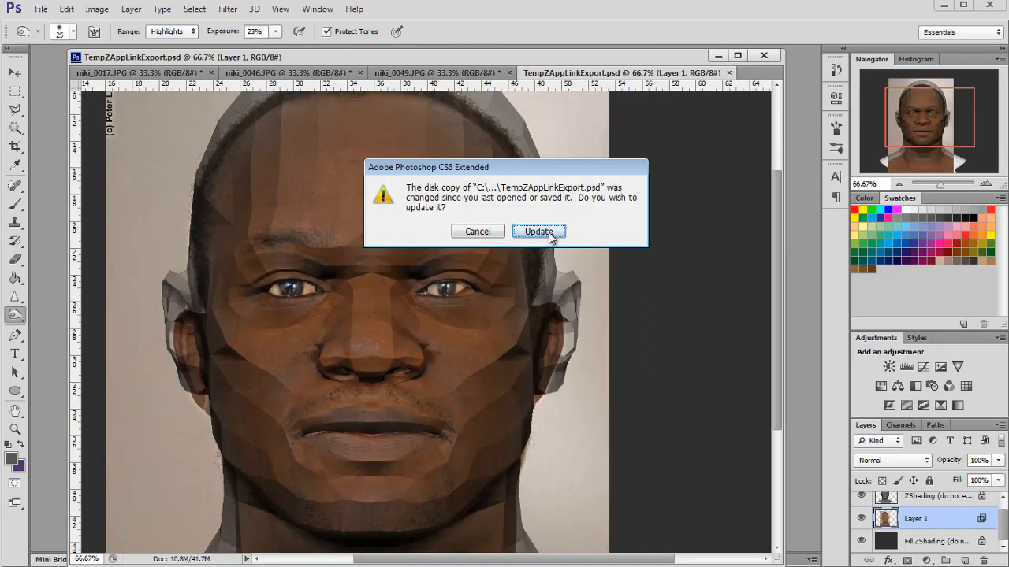
{"action": "left_click", "coordinate": [539, 231]}
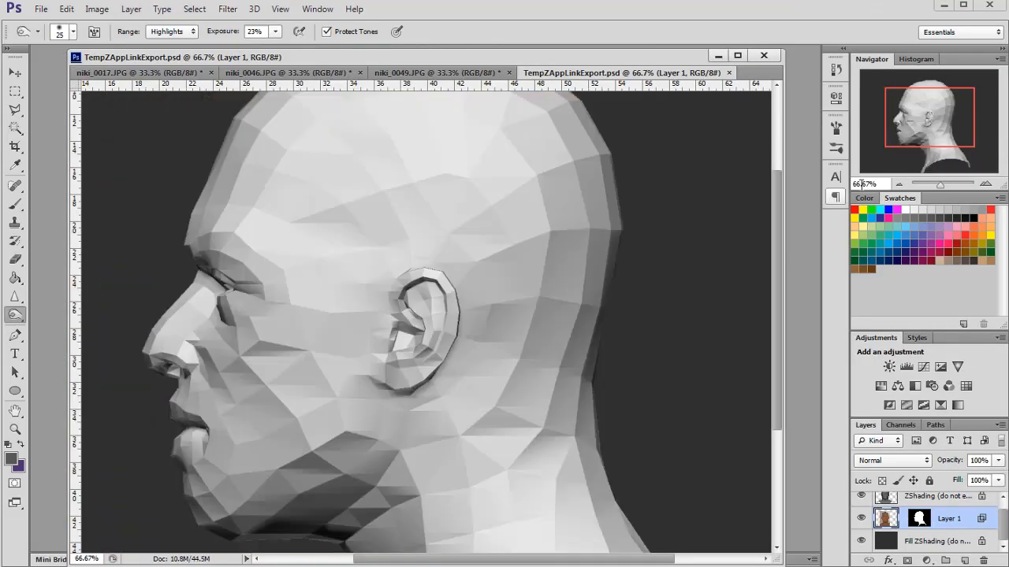
{"action": "left_click", "coordinate": [904, 184]}
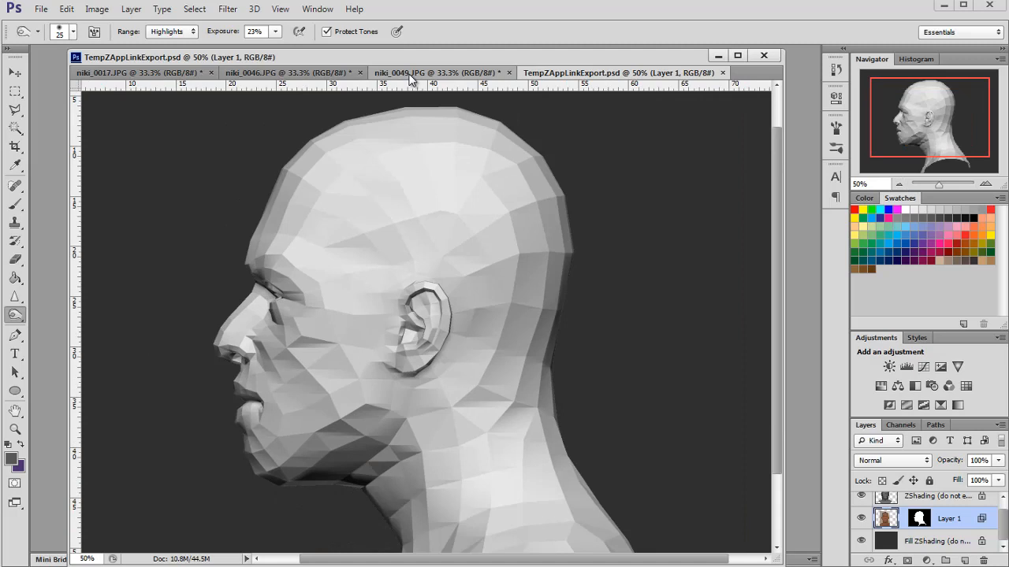
Copy the side portrait from niki_0049.JPG into TempZAppLinkExport.psd as a new layer above Layer 1.
{"action": "left_click", "coordinate": [229, 74]}
{"action": "left_click", "coordinate": [398, 73]}
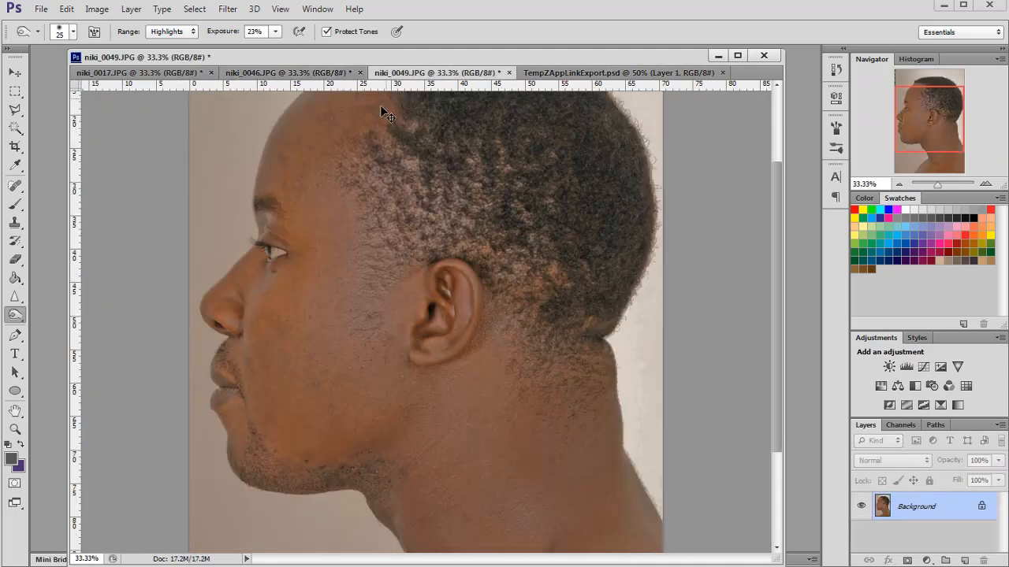
{"action": "left_click", "coordinate": [603, 74]}
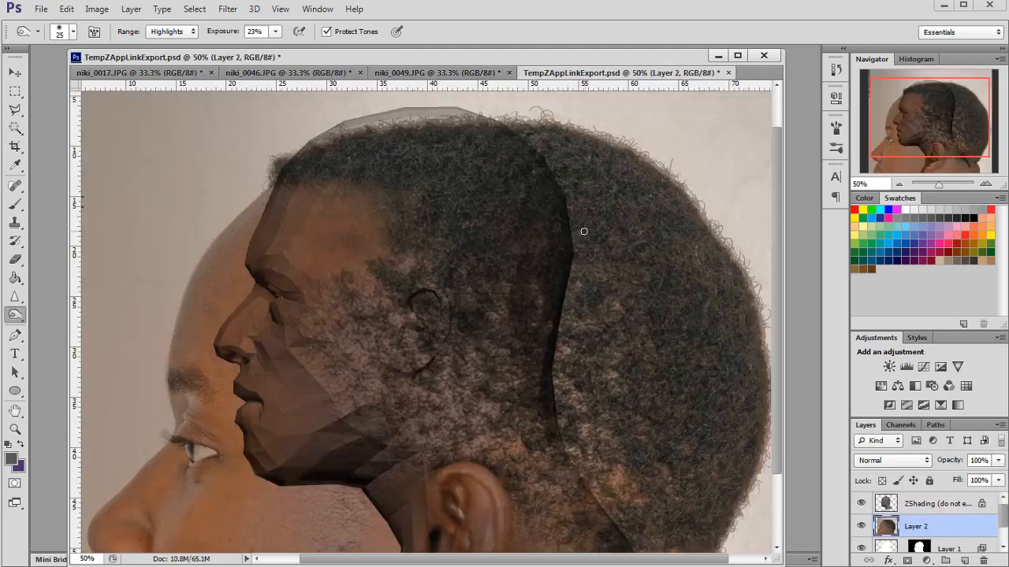
Free-transform the pasted portrait layer down to about half size and place it over the head's profile.
{"action": "key", "text": "ctrl+t"}
{"action": "left_click_drag", "start_coordinate": [361, 290], "coordinate": [472, 386]}
{"action": "left_click_drag", "start_coordinate": [184, 140], "coordinate": [474, 365]}
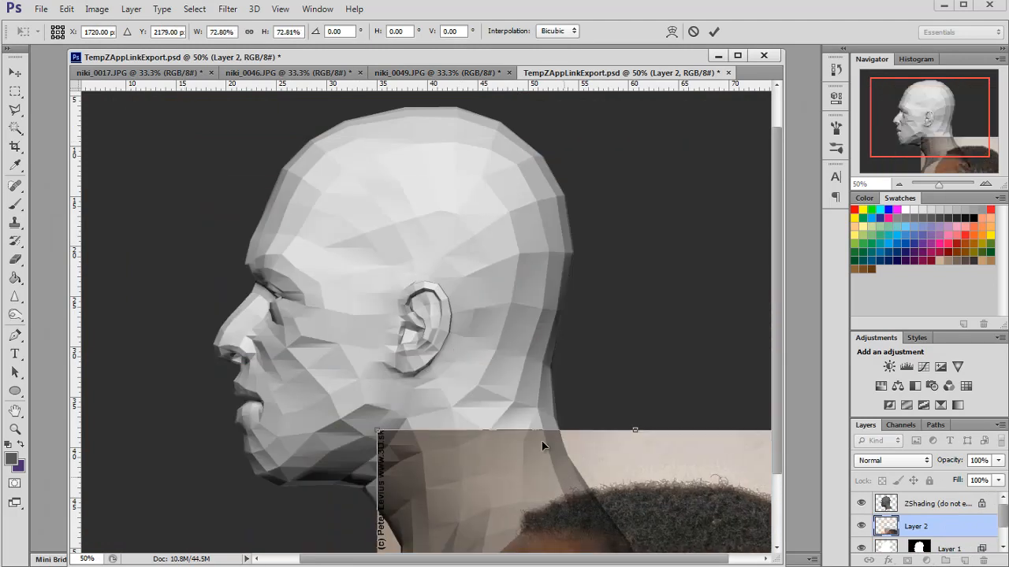
{"action": "left_click_drag", "start_coordinate": [542, 446], "coordinate": [231, 143]}
{"action": "left_click_drag", "start_coordinate": [152, 112], "coordinate": [292, 326]}
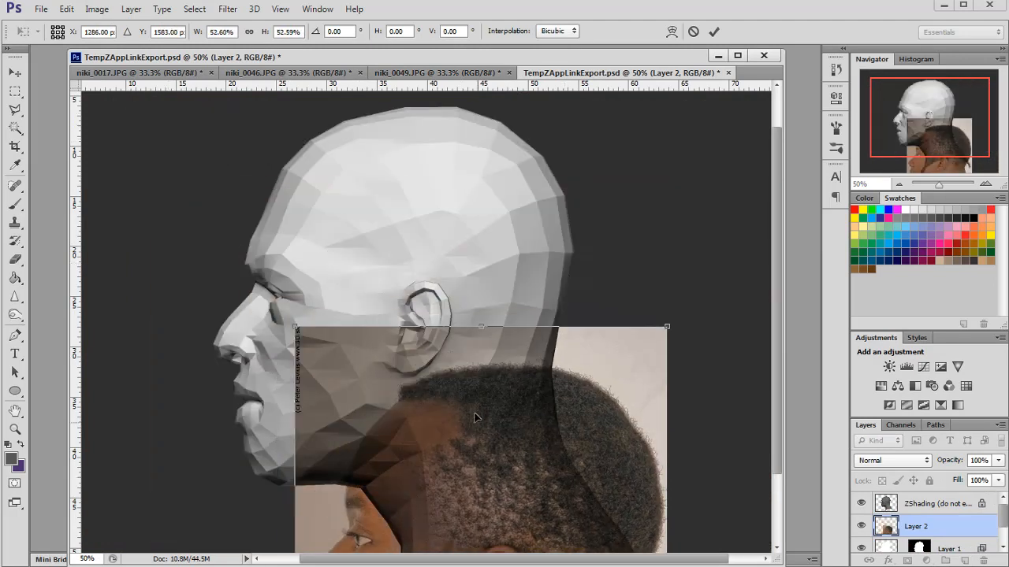
{"action": "left_click_drag", "start_coordinate": [477, 417], "coordinate": [383, 168]}
{"action": "left_click_drag", "start_coordinate": [410, 265], "coordinate": [419, 243]}
{"action": "left_click_drag", "start_coordinate": [227, 95], "coordinate": [177, 95]}
{"action": "left_click_drag", "start_coordinate": [332, 222], "coordinate": [305, 204]}
{"action": "left_click_drag", "start_coordinate": [225, 92], "coordinate": [232, 145]}
{"action": "left_click_drag", "start_coordinate": [327, 279], "coordinate": [301, 207]}
Refine the portrait's position against the model's neck, ear and skull, scaling it to about 51.4%.
{"action": "scroll", "coordinate": [328, 334], "scroll_direction": "down", "scroll_amount": 4}
{"action": "left_click_drag", "start_coordinate": [550, 506], "coordinate": [544, 453]}
{"action": "left_click_drag", "start_coordinate": [590, 523], "coordinate": [558, 475]}
{"action": "left_click_drag", "start_coordinate": [451, 403], "coordinate": [467, 438]}
{"action": "scroll", "coordinate": [568, 288], "scroll_direction": "up", "scroll_amount": 3}
{"action": "scroll", "coordinate": [568, 288], "scroll_direction": "up", "scroll_amount": 3}
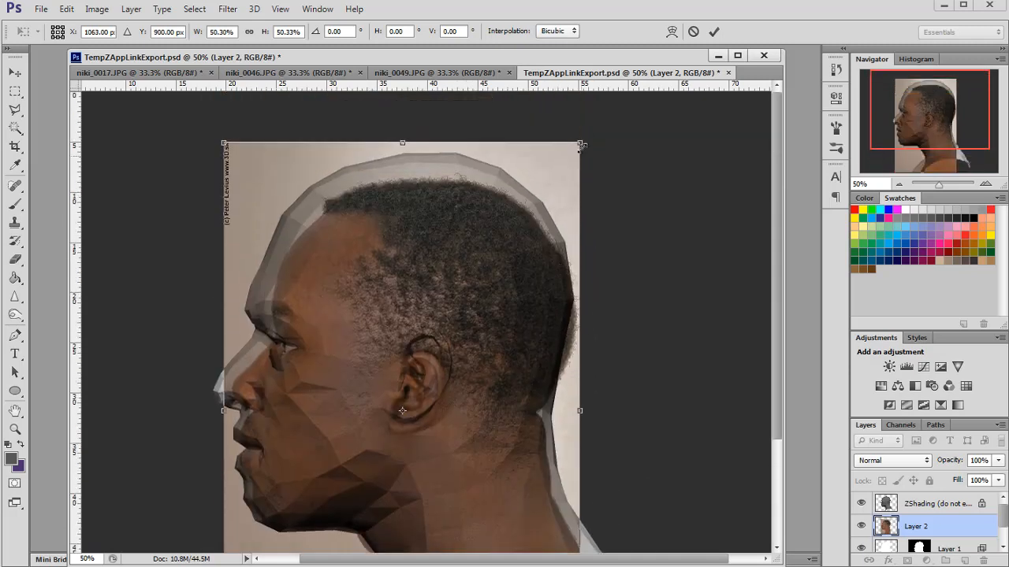
{"action": "left_click_drag", "start_coordinate": [581, 144], "coordinate": [595, 121]}
{"action": "left_click_drag", "start_coordinate": [542, 196], "coordinate": [538, 199]}
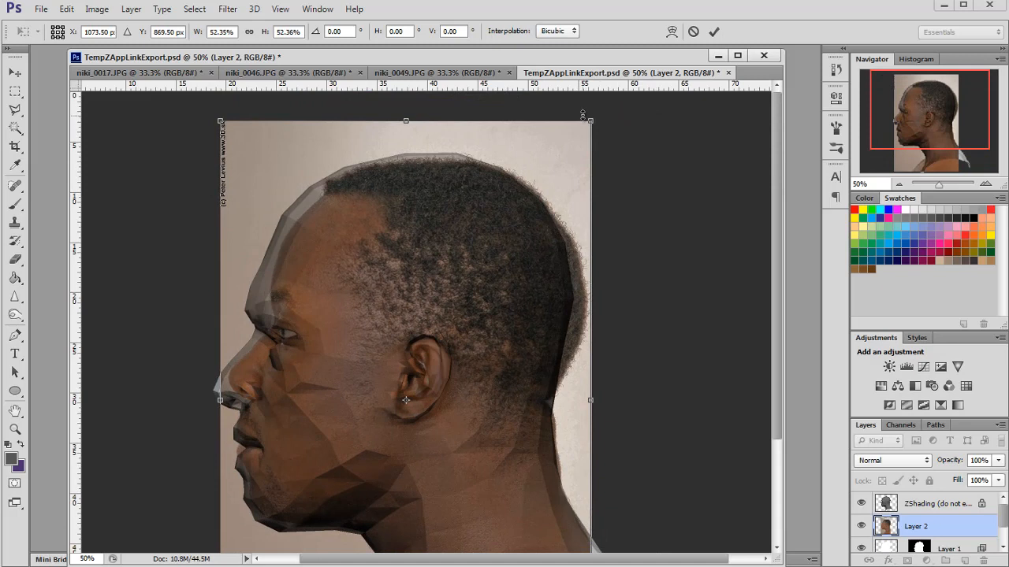
{"action": "left_click_drag", "start_coordinate": [591, 122], "coordinate": [582, 129]}
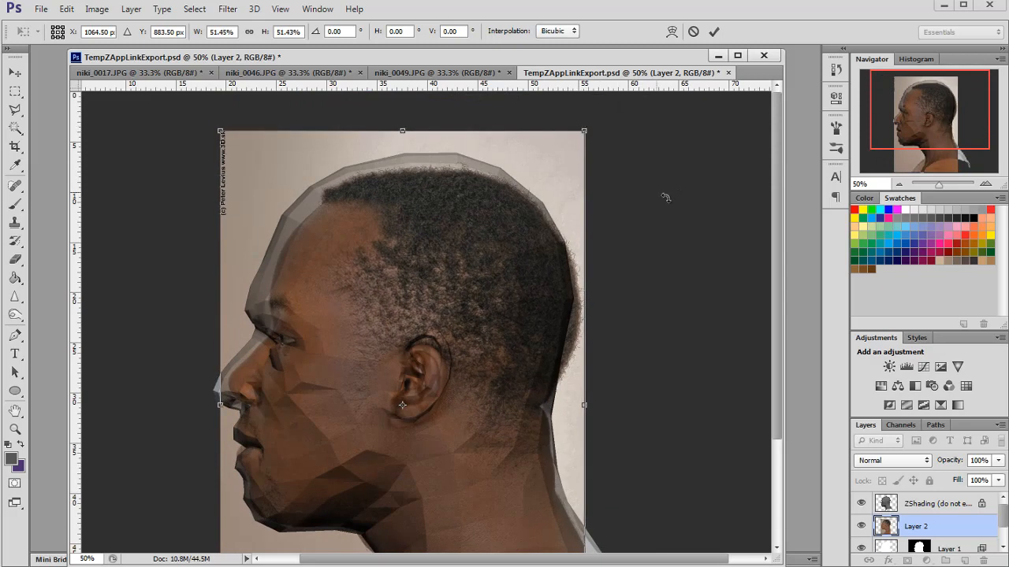
Rotate the portrait about -4.07°, scale it to about 52%, align it with the profile and apply the transform.
{"action": "left_click_drag", "start_coordinate": [664, 198], "coordinate": [657, 166]}
{"action": "left_click_drag", "start_coordinate": [572, 262], "coordinate": [571, 254]}
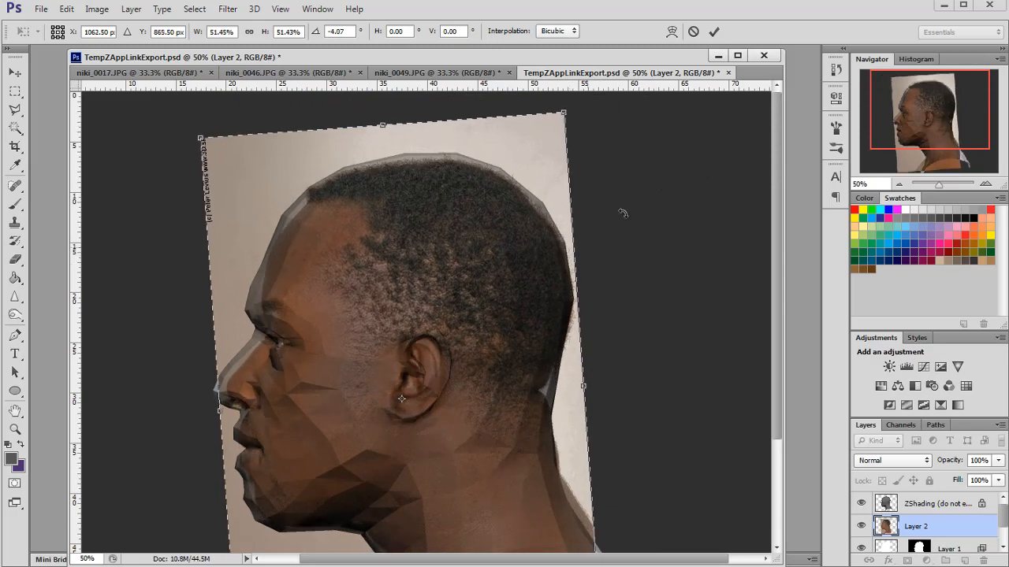
{"action": "left_click_drag", "start_coordinate": [570, 114], "coordinate": [571, 100]}
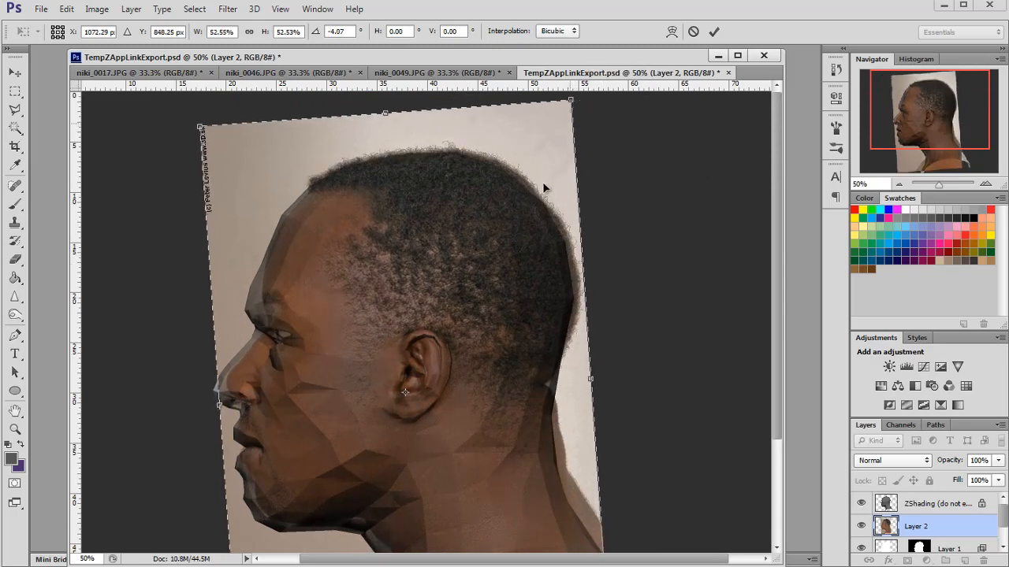
{"action": "left_click_drag", "start_coordinate": [526, 227], "coordinate": [529, 225]}
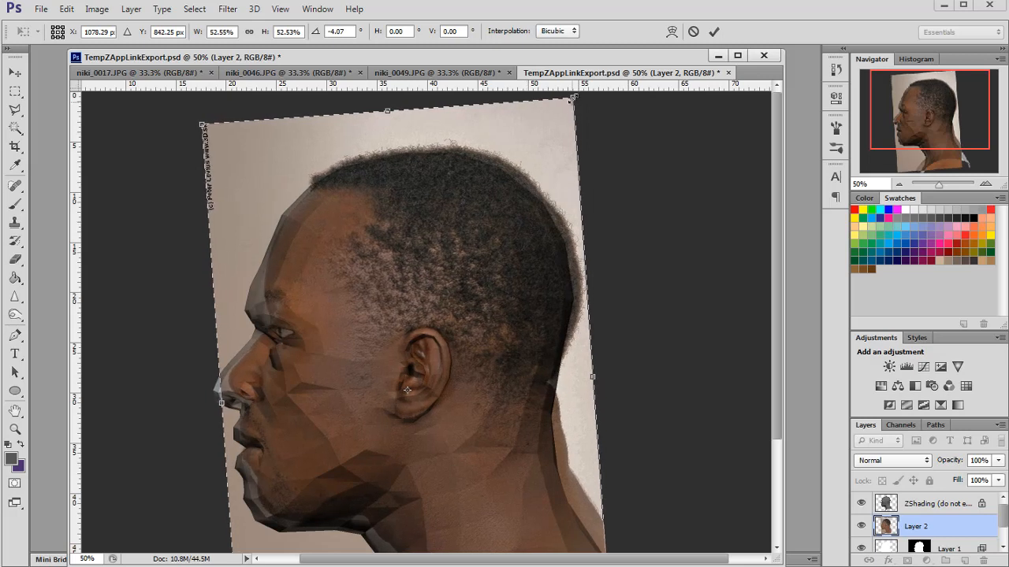
{"action": "left_click_drag", "start_coordinate": [573, 98], "coordinate": [570, 103]}
{"action": "scroll", "coordinate": [499, 349], "scroll_direction": "down", "scroll_amount": 2}
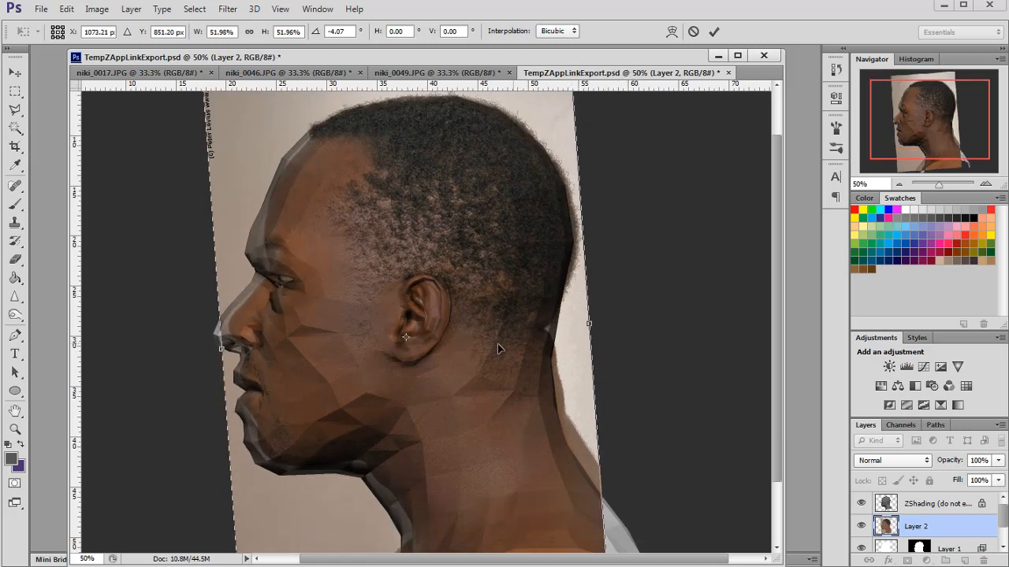
{"action": "left_click_drag", "start_coordinate": [485, 351], "coordinate": [485, 353]}
{"action": "scroll", "coordinate": [487, 359], "scroll_direction": "down", "scroll_amount": 2}
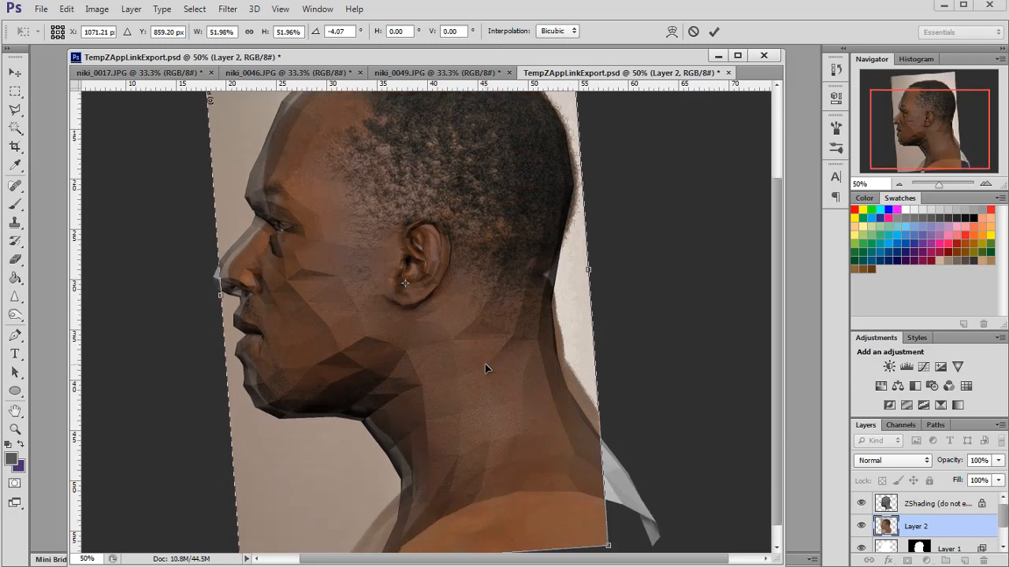
{"action": "scroll", "coordinate": [485, 368], "scroll_direction": "up", "scroll_amount": 2}
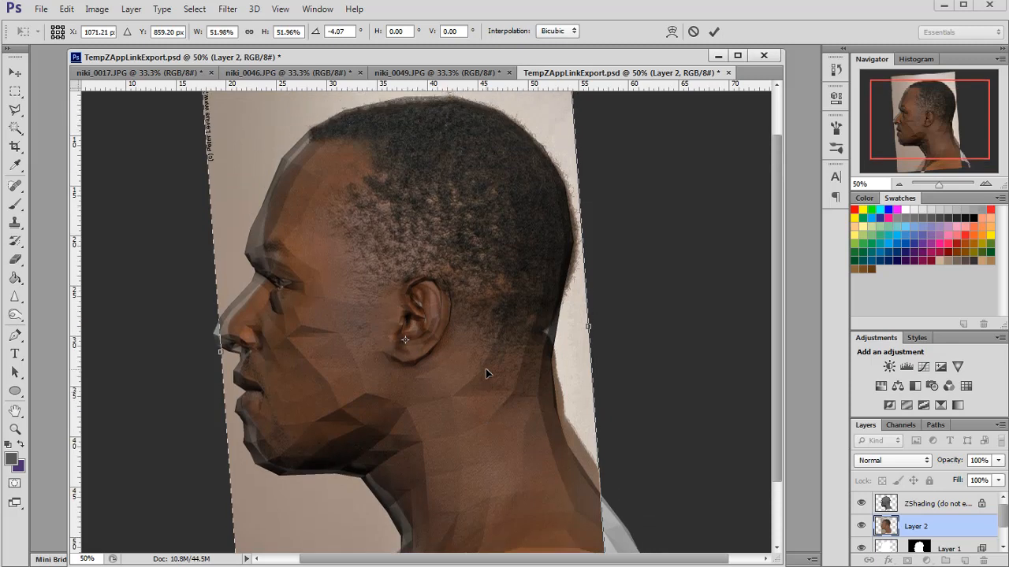
{"action": "key", "text": "Return"}
{"action": "key", "text": "o"}
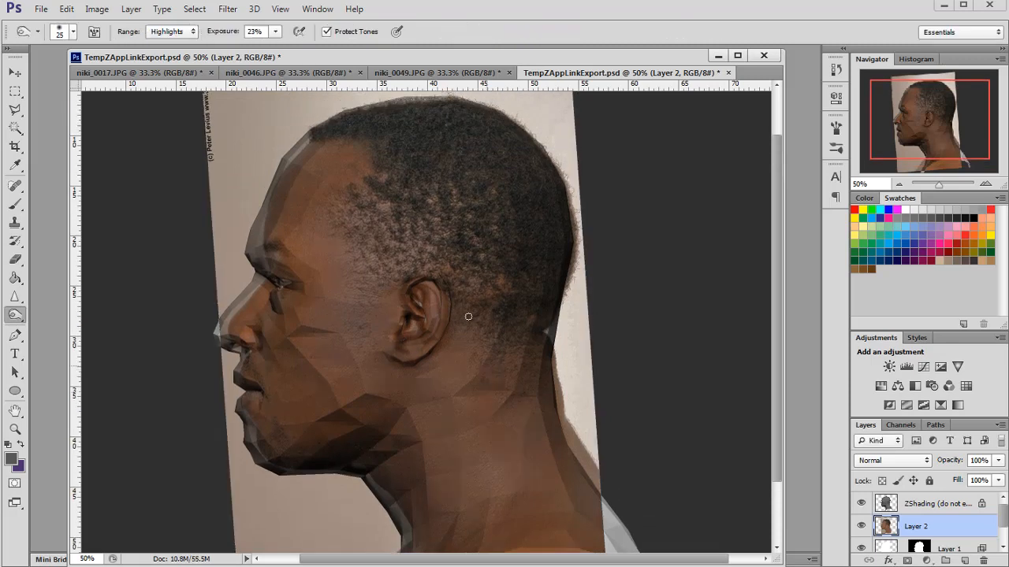
Open the Liquify filter on the portrait layer and set its backdrop to the ZShading (do not edit) layer.
{"action": "left_click", "coordinate": [228, 10]}
{"action": "left_click", "coordinate": [253, 104]}
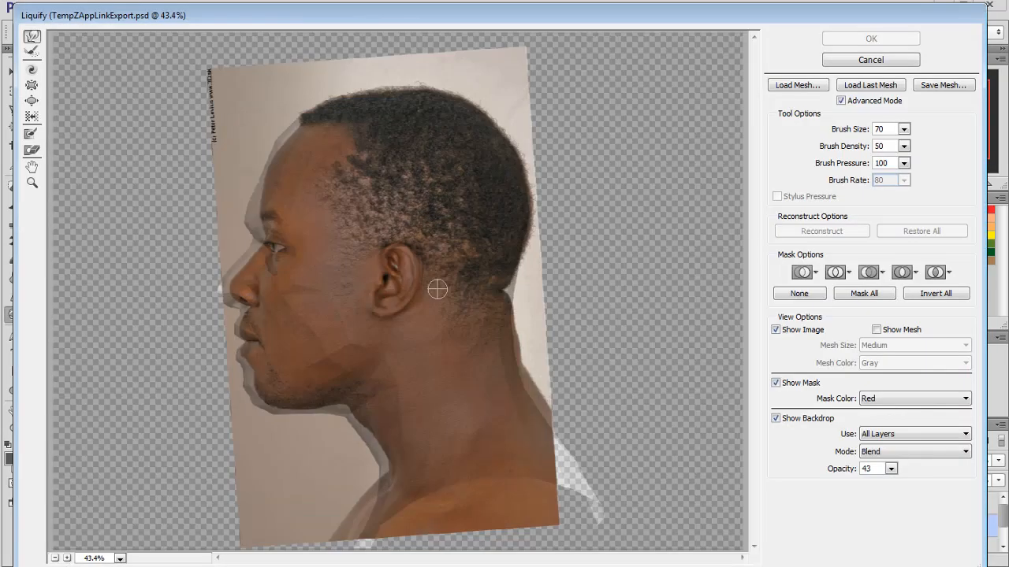
{"action": "left_click", "coordinate": [907, 428]}
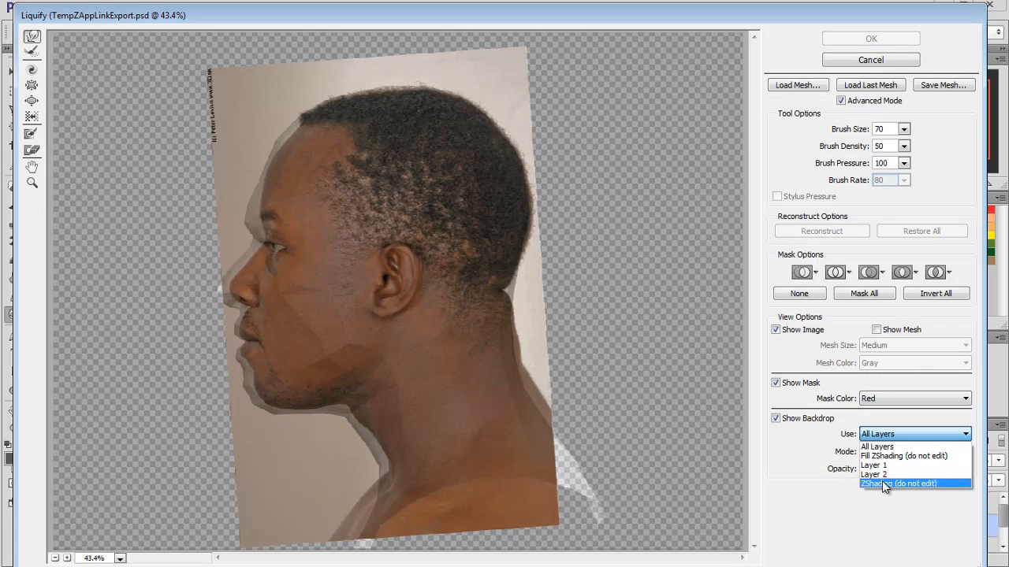
{"action": "left_click", "coordinate": [882, 481]}
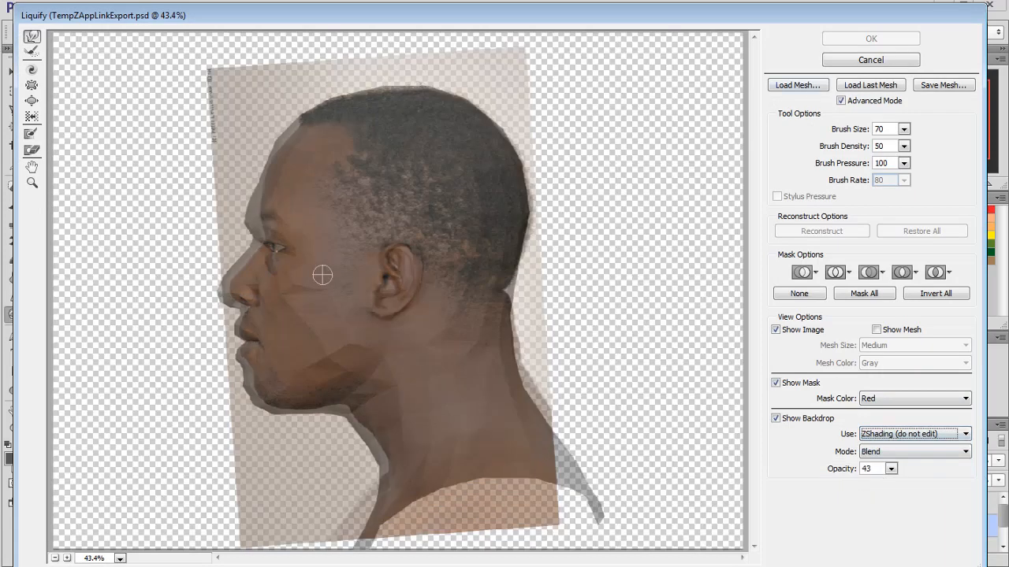
Set the Liquify brush size to 250 and warp the top of the ear toward the model's ear outline.
{"action": "left_click", "coordinate": [32, 184]}
{"action": "left_click", "coordinate": [390, 292]}
{"action": "left_click", "coordinate": [466, 288]}
{"action": "left_click", "coordinate": [410, 284]}
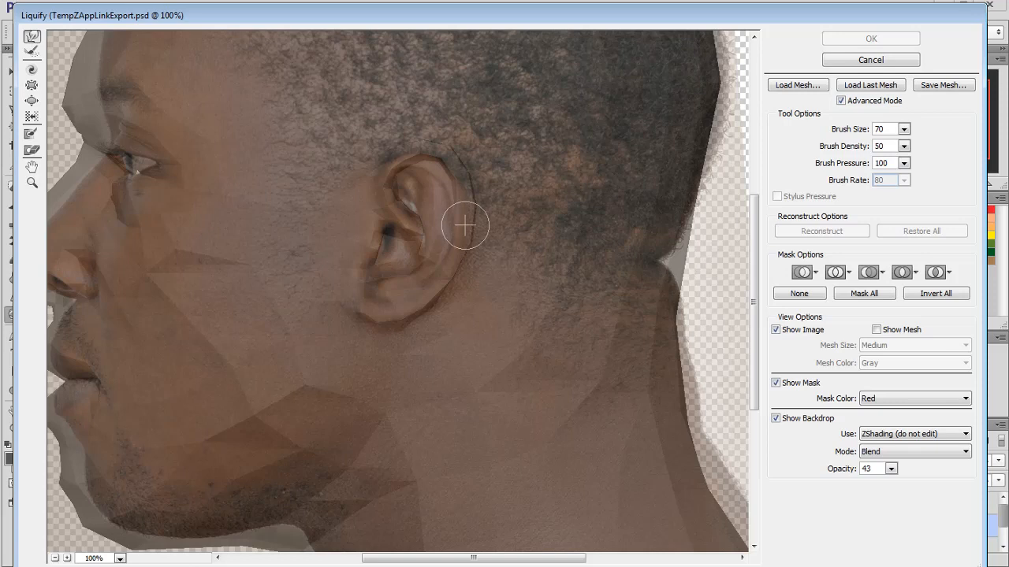
{"action": "key", "text": "bracketright"}
{"action": "key", "text": "bracketright"}
{"action": "key", "text": "bracketright"}
{"action": "key", "text": "bracketright"}
{"action": "key", "text": "bracketright"}
{"action": "key", "text": "bracketright"}
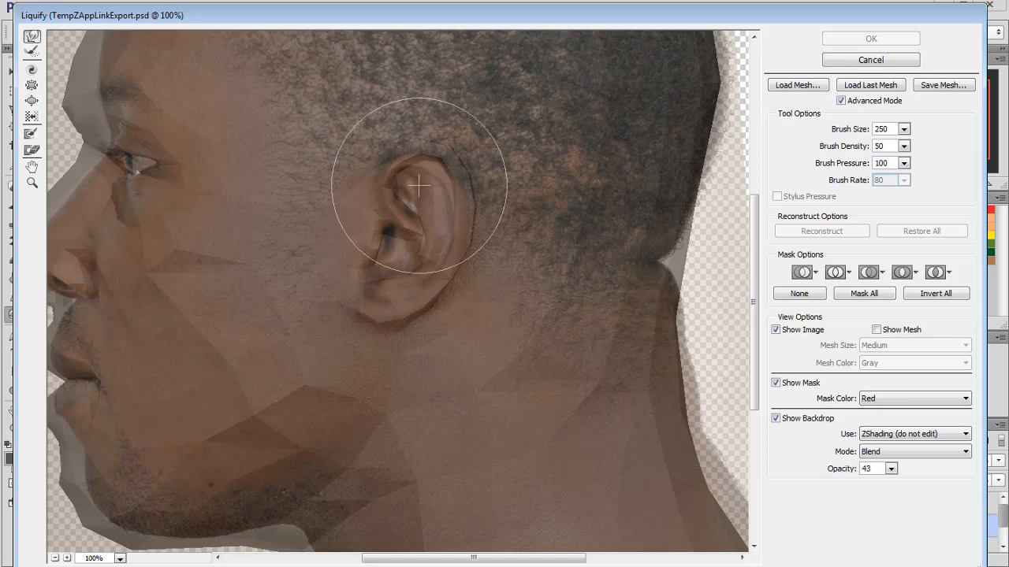
{"action": "left_click_drag", "start_coordinate": [425, 160], "coordinate": [430, 162]}
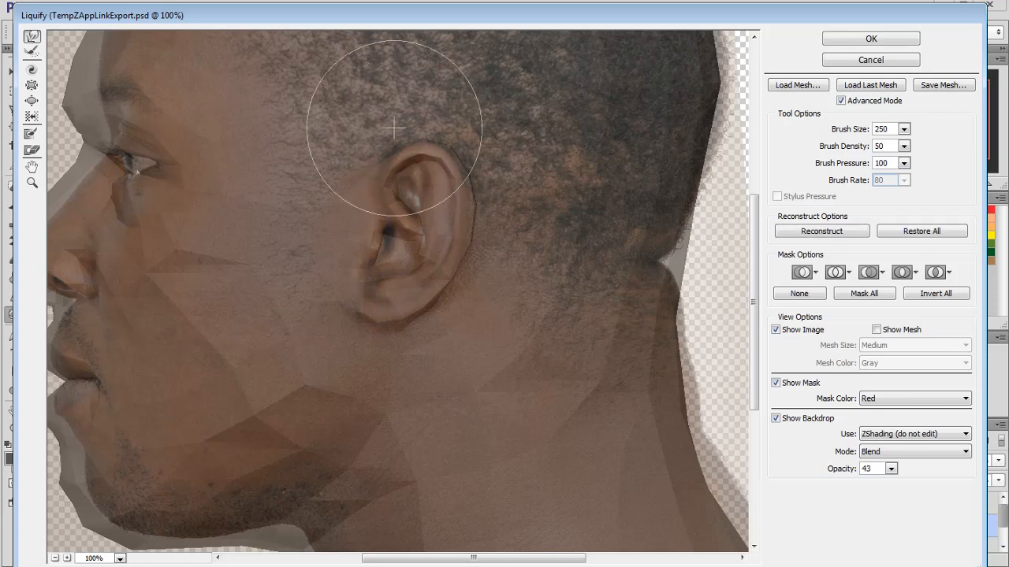
Reshape the ear's upper and rear edge with a size 400 brush, and reduce the brush to 175.
{"action": "key", "text": "bracketright"}
{"action": "key", "text": "bracketright"}
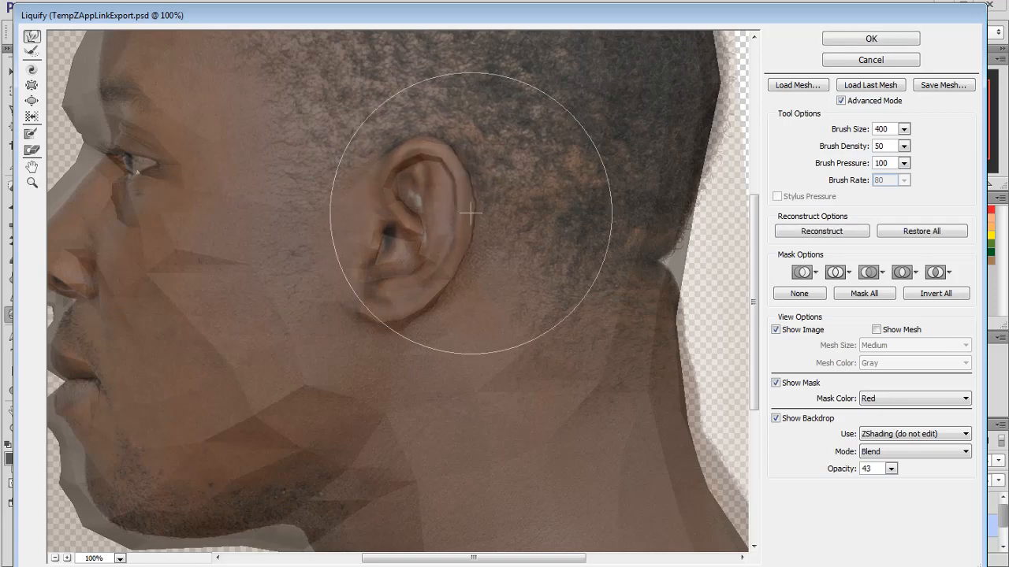
{"action": "scroll", "coordinate": [468, 213], "scroll_direction": "up", "scroll_amount": 5}
{"action": "key", "text": "bracketleft"}
{"action": "key", "text": "bracketleft"}
{"action": "key", "text": "bracketleft"}
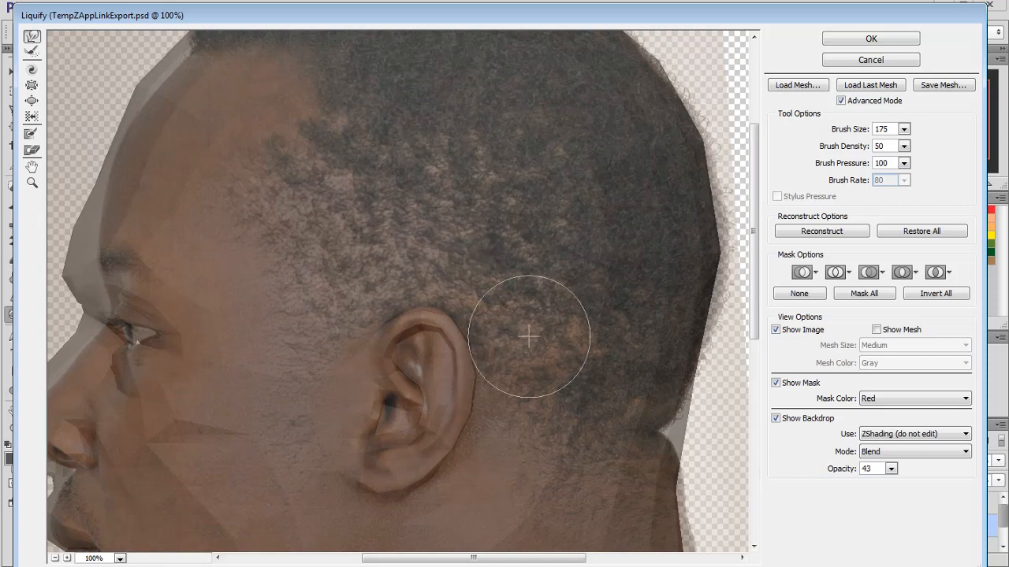
Refine the ear's upper rim with a size 150 brush and its inner folds with a size 80 brush.
{"action": "scroll", "coordinate": [528, 439], "scroll_direction": "down", "scroll_amount": 5}
{"action": "key", "text": "bracketleft"}
{"action": "key", "text": "bracketleft"}
{"action": "key", "text": "bracketleft"}
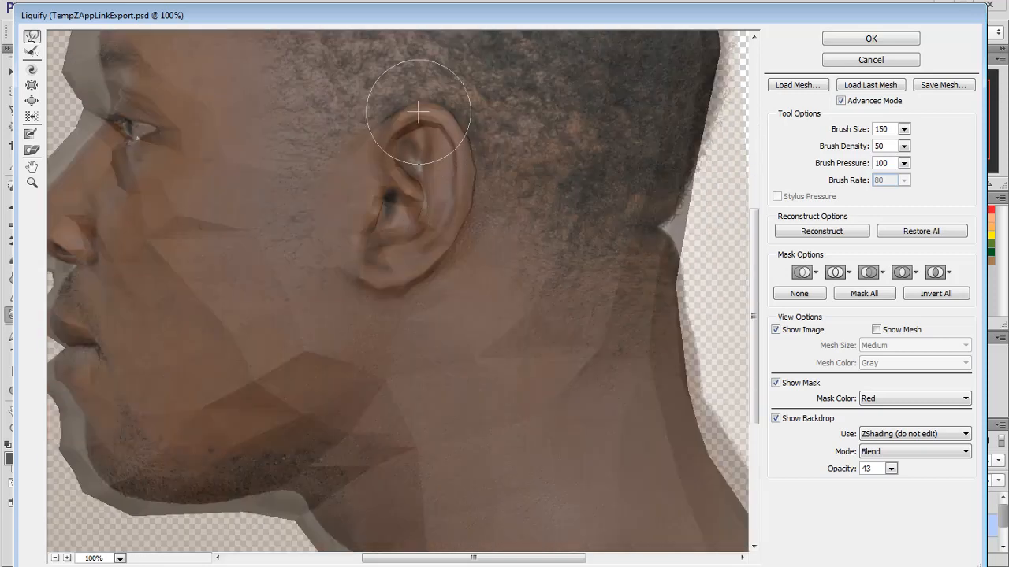
{"action": "key", "text": "bracketleft"}
{"action": "key", "text": "bracketleft"}
{"action": "key", "text": "bracketleft"}
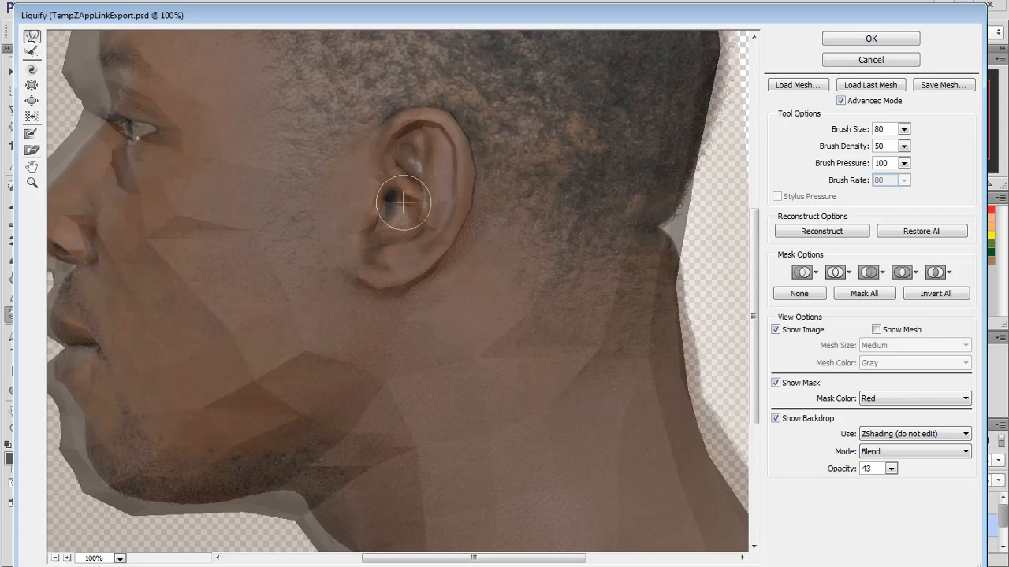
Warp the ear canal and inner ear folds to match the model, using brush sizes 125, 90 and 60.
{"action": "key", "text": "bracketright"}
{"action": "key", "text": "bracketright"}
{"action": "key", "text": "bracketright"}
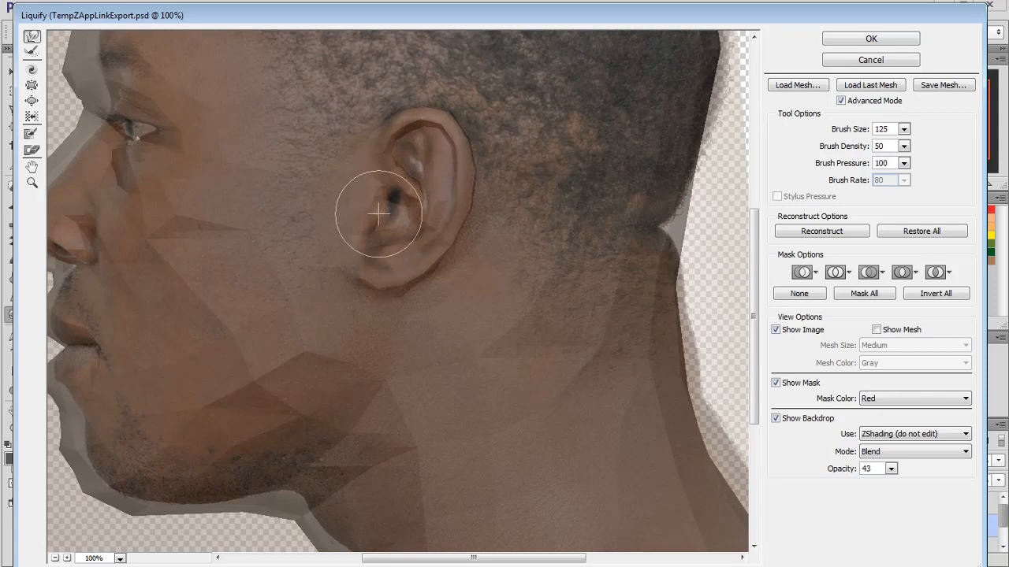
{"action": "key", "text": "bracketleft"}
{"action": "key", "text": "bracketleft"}
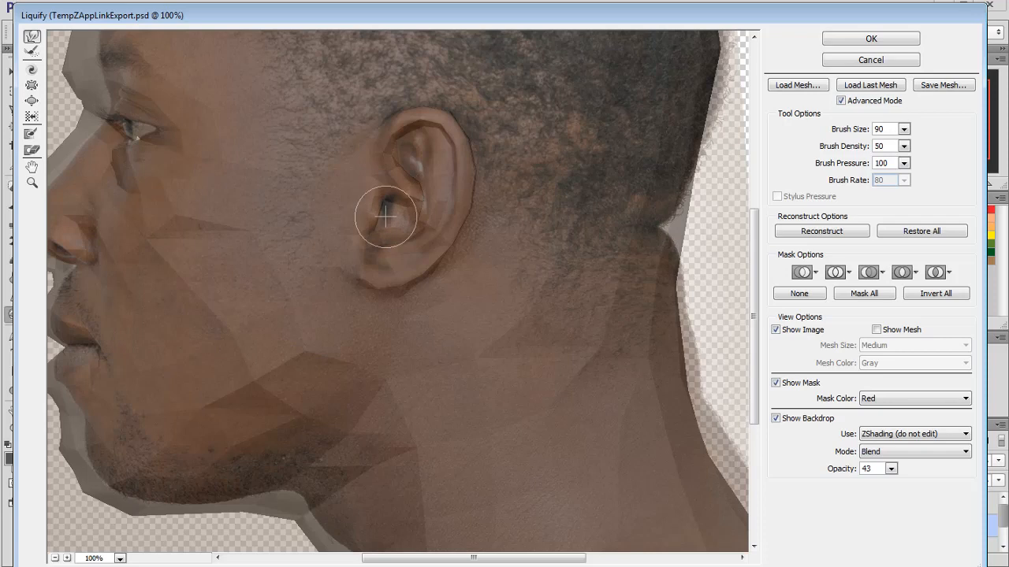
{"action": "key", "text": "bracketright"}
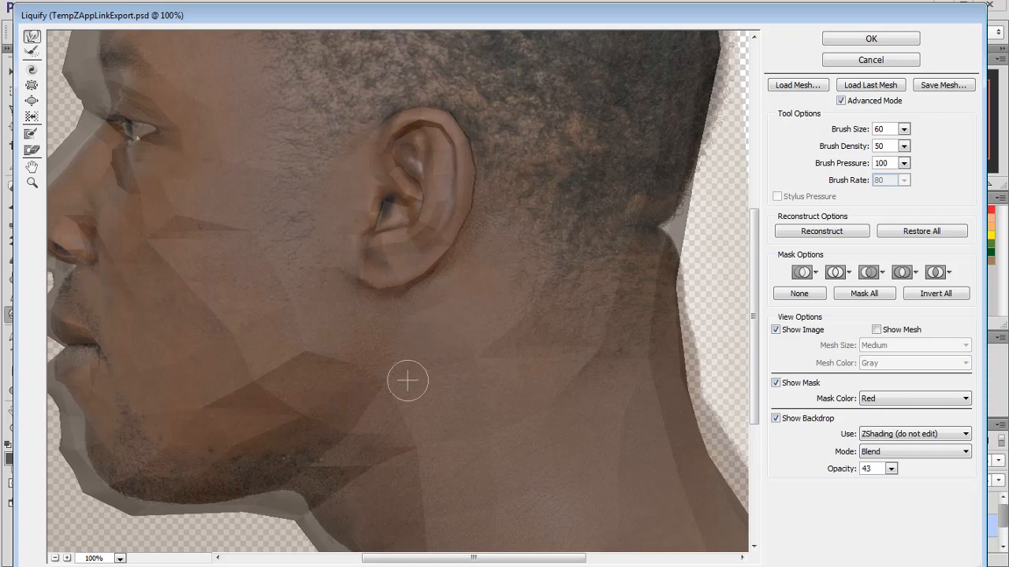
{"action": "mouse_move", "coordinate": [423, 559]}
{"action": "left_mouse_down"}
{"action": "mouse_move", "coordinate": [455, 558]}
{"action": "mouse_move", "coordinate": [439, 556]}
{"action": "left_mouse_up"}
{"action": "scroll", "coordinate": [446, 456], "scroll_direction": "down", "scroll_amount": 5}
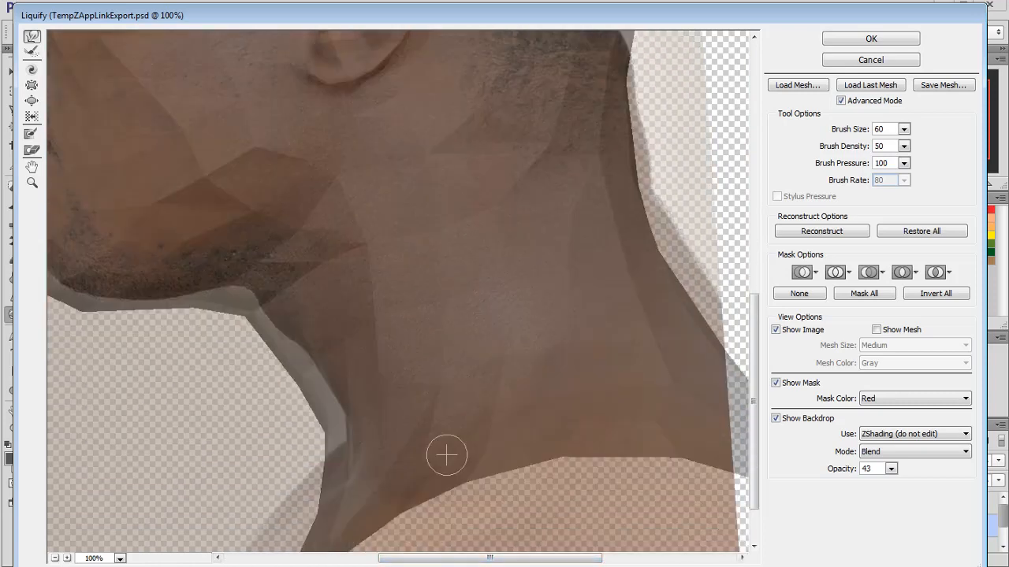
{"action": "scroll", "coordinate": [446, 456], "scroll_direction": "up", "scroll_amount": 9}
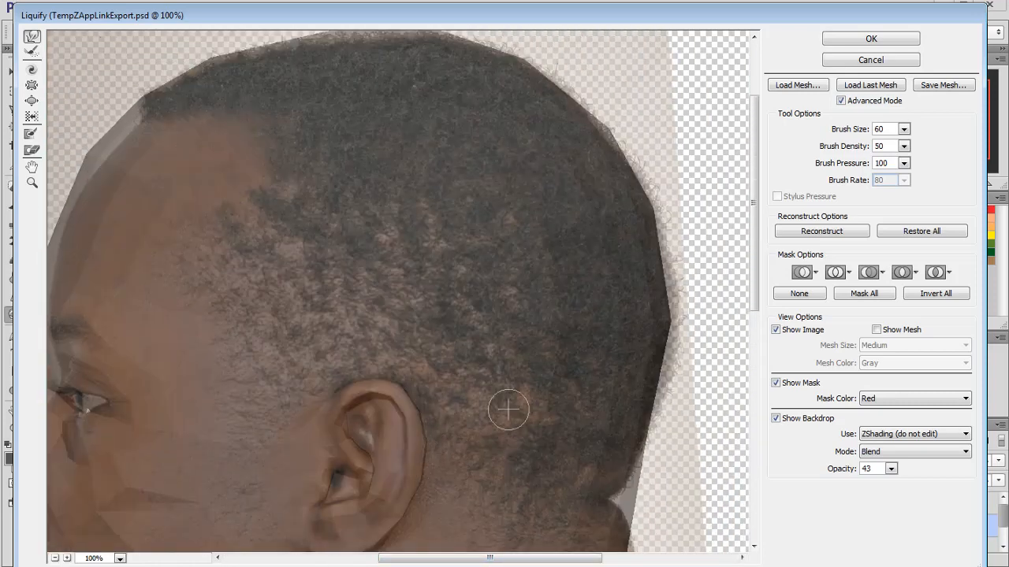
Apply the Liquify warp to the side portrait and merge the portrait layer down into Layer 1.
{"action": "left_click", "coordinate": [860, 42]}
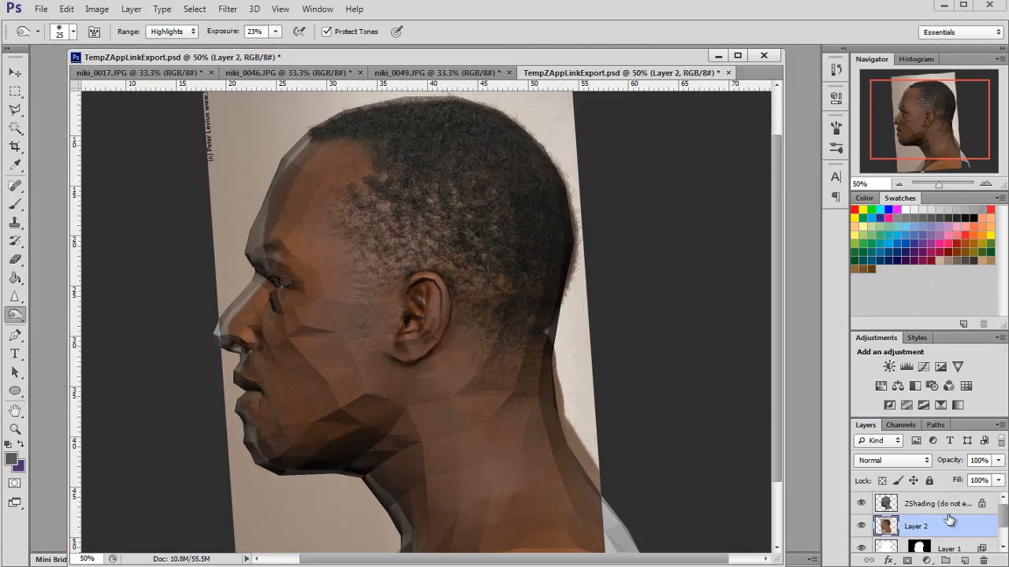
{"action": "key", "text": "ctrl+e"}
{"action": "left_click", "coordinate": [445, 232]}
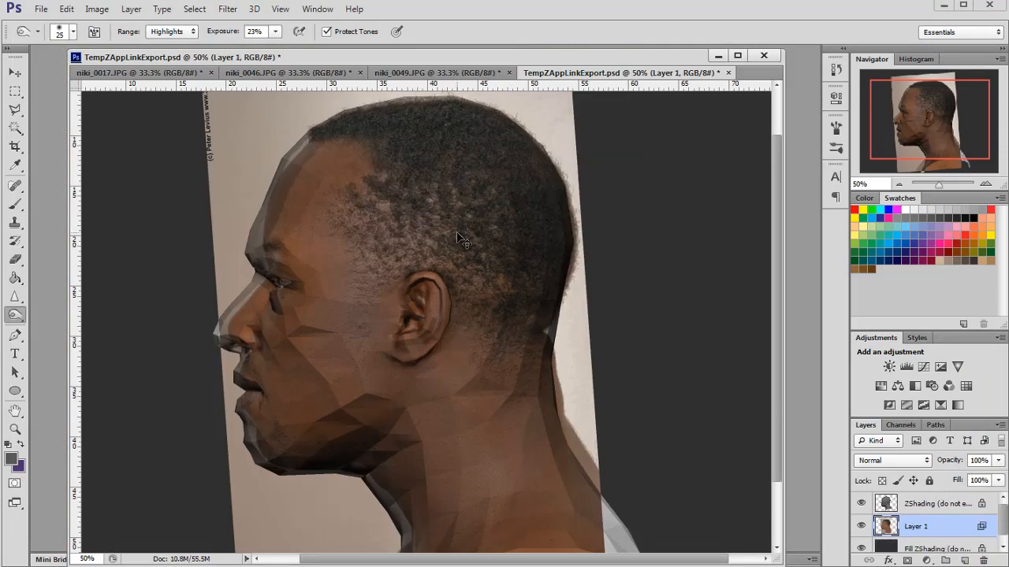
Switch to ZBrush, re-enter from ZAppLink, pick up the edited projection on the head and inspect the result.
{"action": "key", "text": "alt+Tab"}
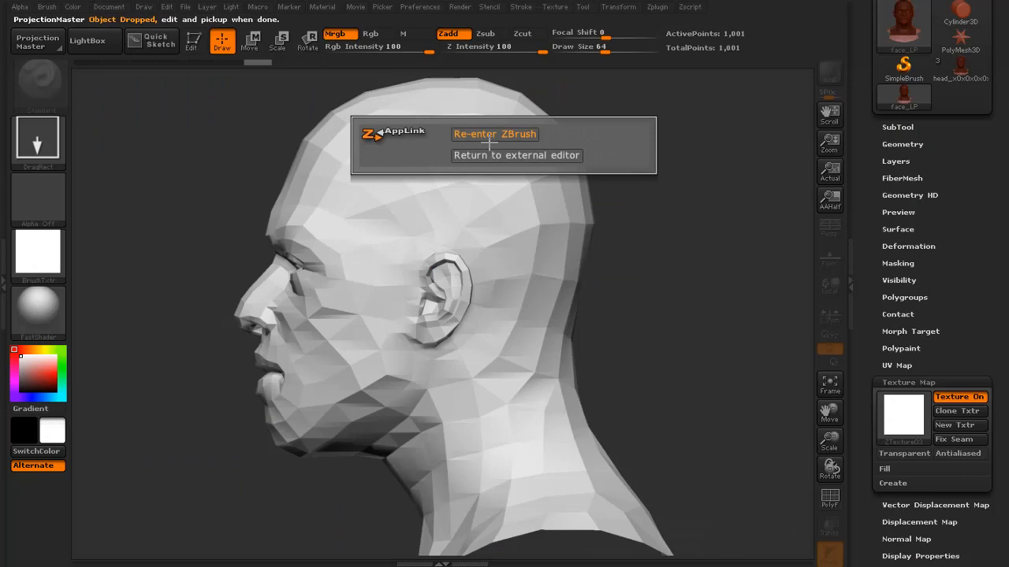
{"action": "left_click", "coordinate": [492, 135]}
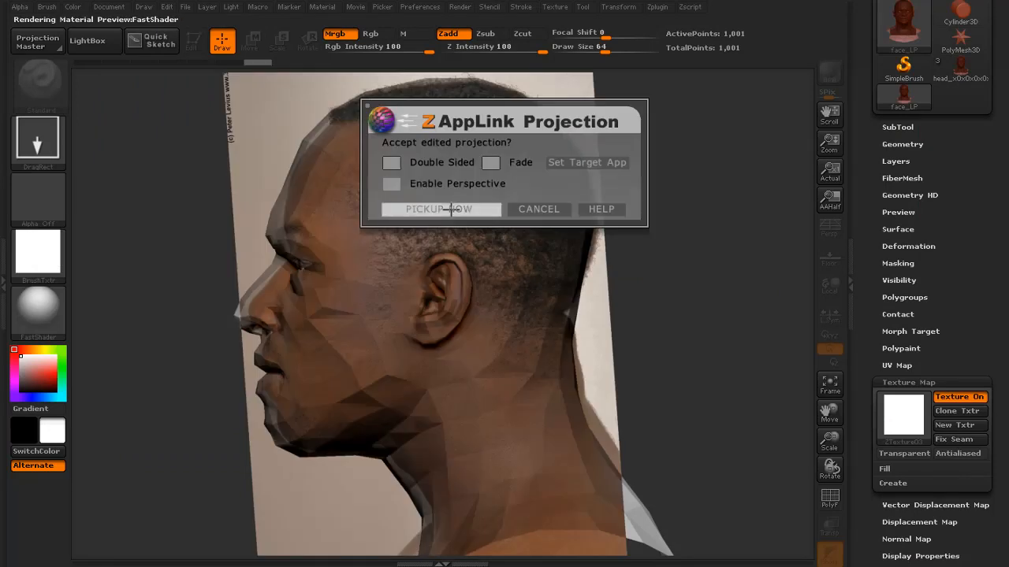
{"action": "left_click", "coordinate": [451, 209]}
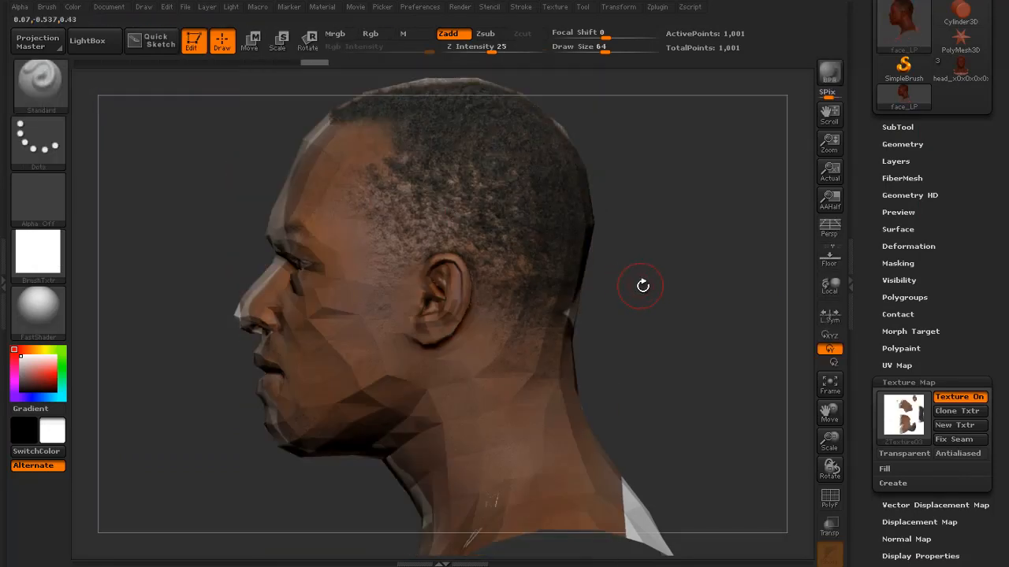
{"action": "mouse_move", "coordinate": [643, 286]}
{"action": "left_mouse_down"}
{"action": "mouse_move", "coordinate": [678, 285]}
{"action": "mouse_move", "coordinate": [657, 286]}
{"action": "mouse_move", "coordinate": [641, 258]}
{"action": "mouse_move", "coordinate": [699, 266]}
{"action": "mouse_move", "coordinate": [647, 261]}
{"action": "mouse_move", "coordinate": [698, 301]}
{"action": "mouse_move", "coordinate": [718, 282]}
{"action": "mouse_move", "coordinate": [631, 307]}
{"action": "mouse_move", "coordinate": [482, 381]}
{"action": "left_mouse_up"}
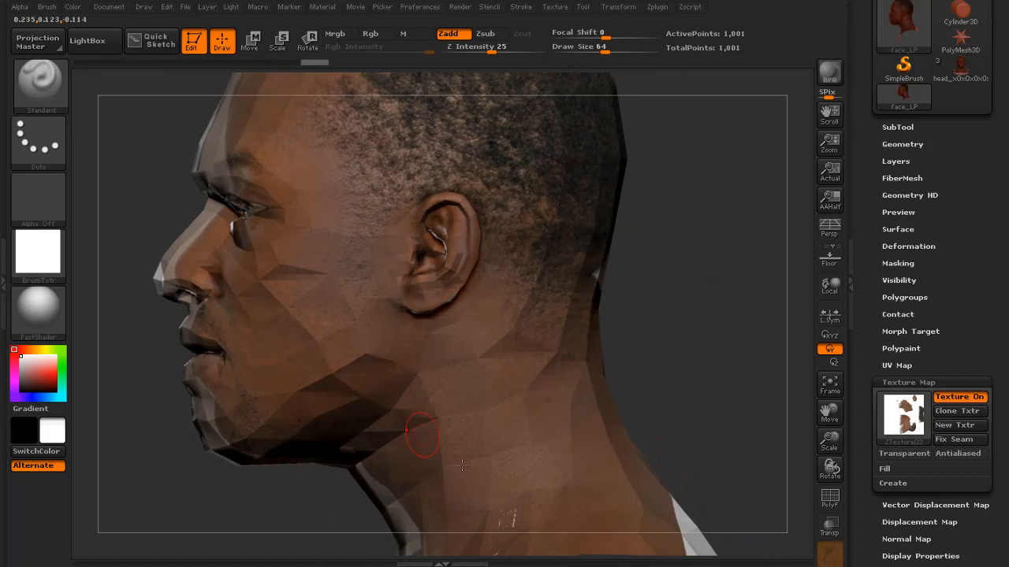
{"action": "mouse_move", "coordinate": [662, 339]}
{"action": "left_mouse_down"}
{"action": "mouse_move", "coordinate": [627, 319]}
{"action": "mouse_move", "coordinate": [633, 313]}
{"action": "mouse_move", "coordinate": [647, 346]}
{"action": "mouse_move", "coordinate": [697, 342]}
{"action": "mouse_move", "coordinate": [623, 345]}
{"action": "mouse_move", "coordinate": [661, 336]}
{"action": "left_mouse_up"}
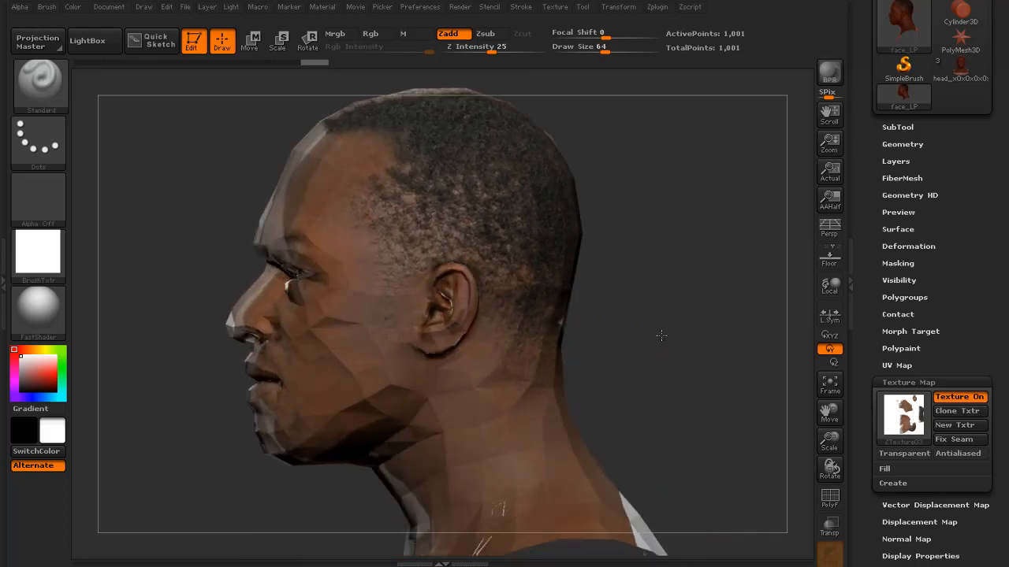
Clone the head's projected side texture and export it as a PSD named side.
{"action": "left_click", "coordinate": [958, 411]}
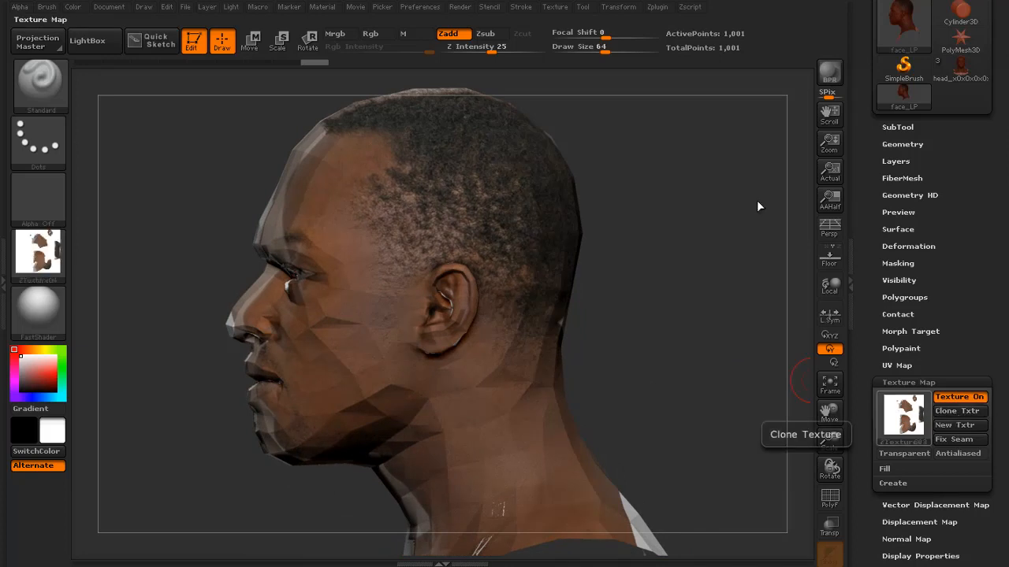
{"action": "left_click", "coordinate": [555, 7]}
{"action": "mouse_move", "coordinate": [660, 284]}
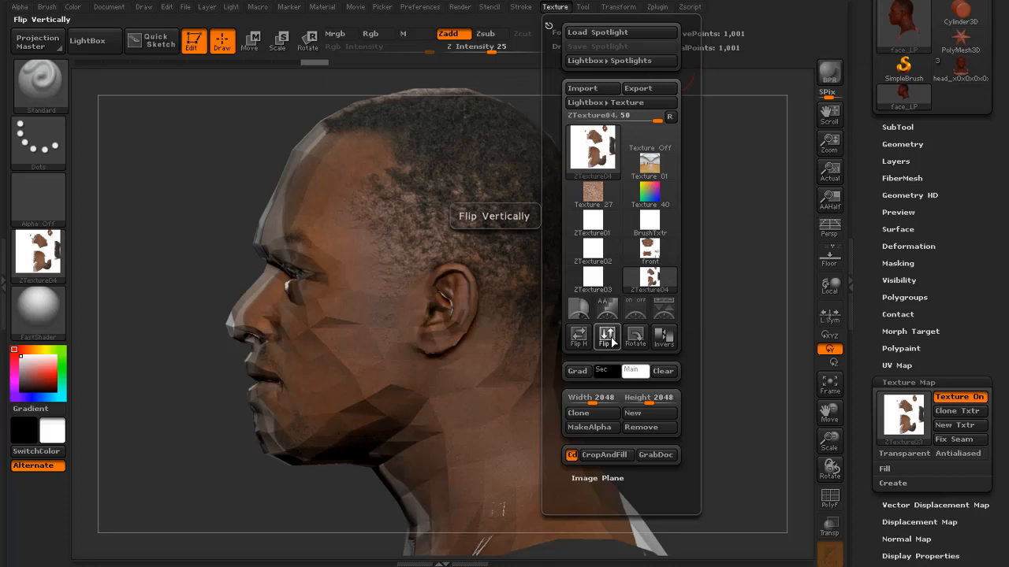
{"action": "left_click", "coordinate": [638, 88]}
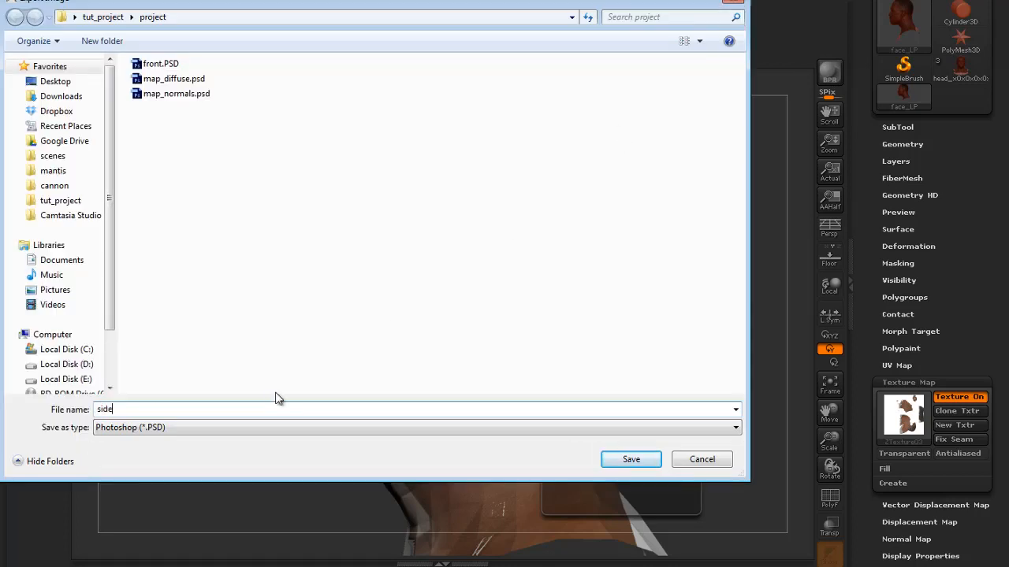
{"action": "type", "text": "side"}
{"action": "key", "text": "Return"}
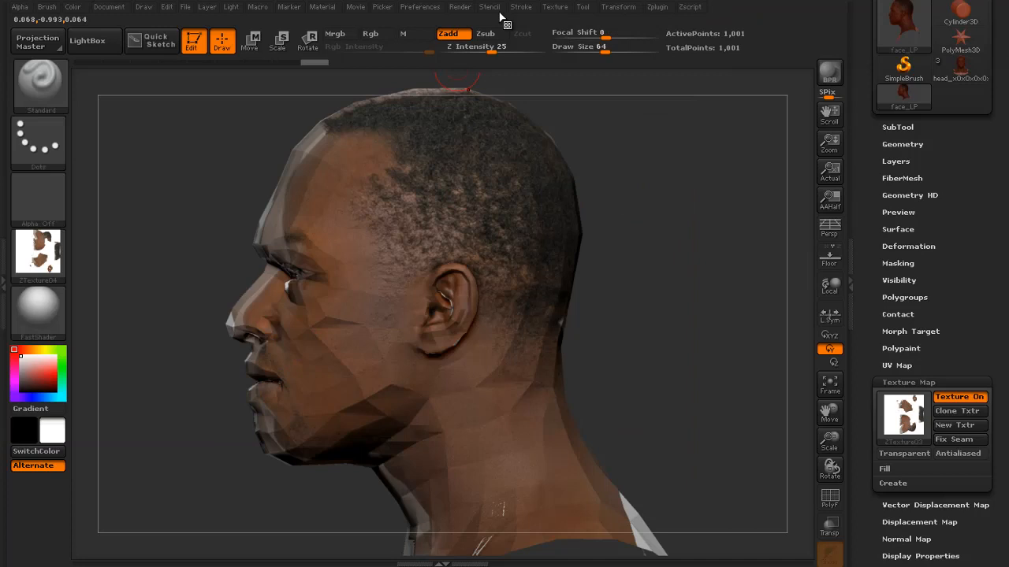
Create a new blank white 2048 x 2048 texture and assign it to the head's texture map.
{"action": "left_click", "coordinate": [554, 7]}
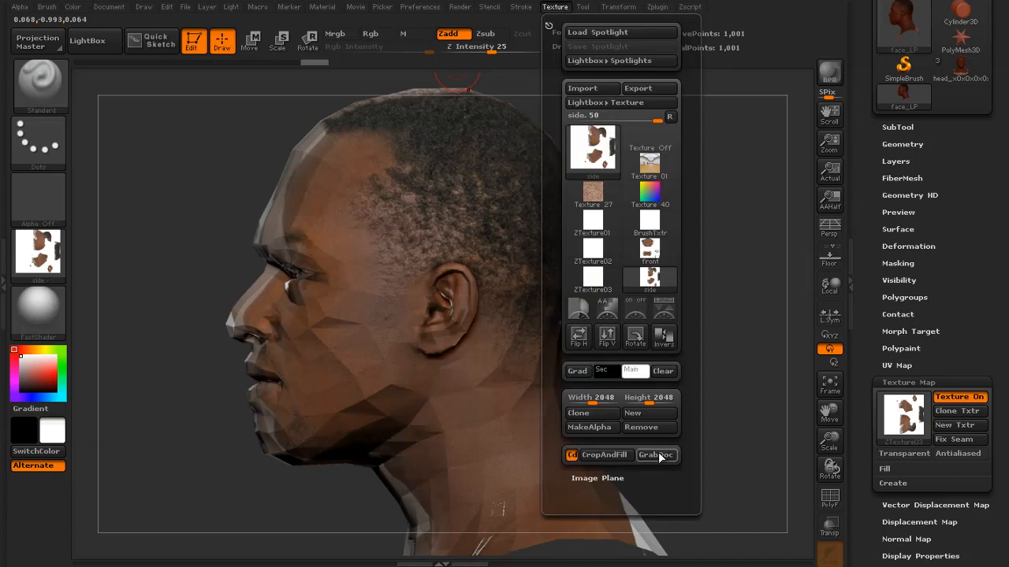
{"action": "left_click", "coordinate": [636, 415]}
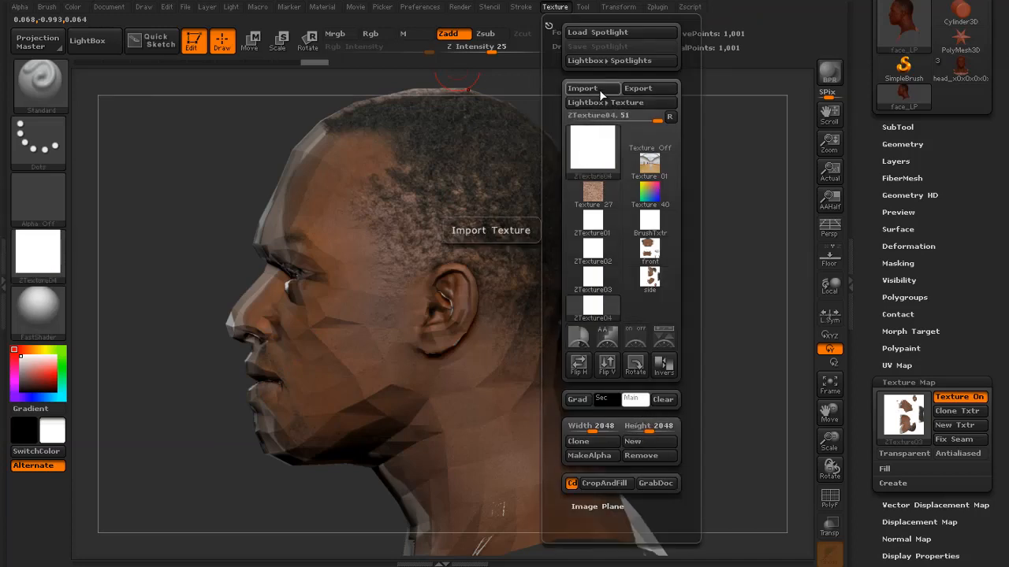
{"action": "left_click", "coordinate": [904, 414]}
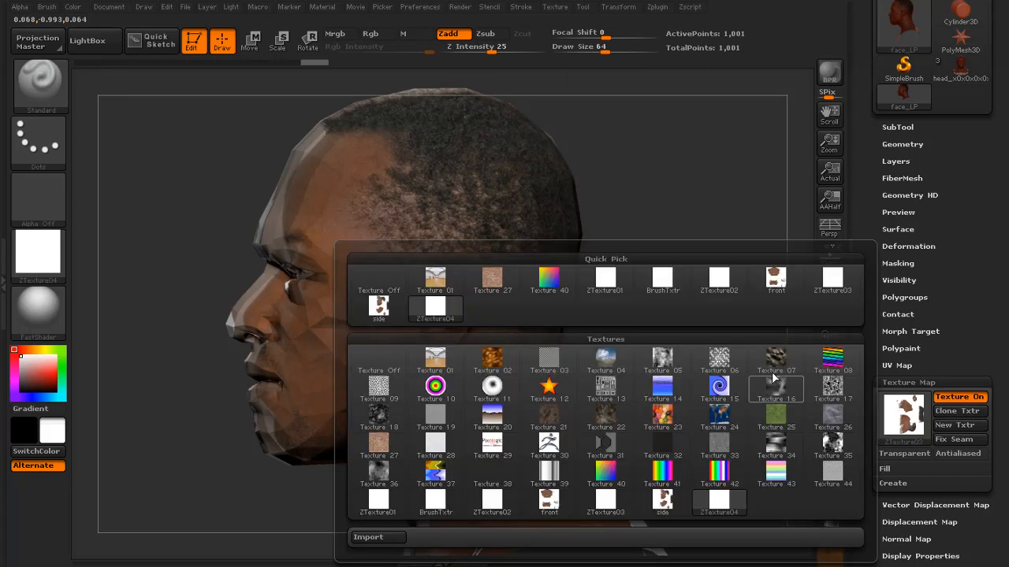
{"action": "left_click", "coordinate": [435, 308]}
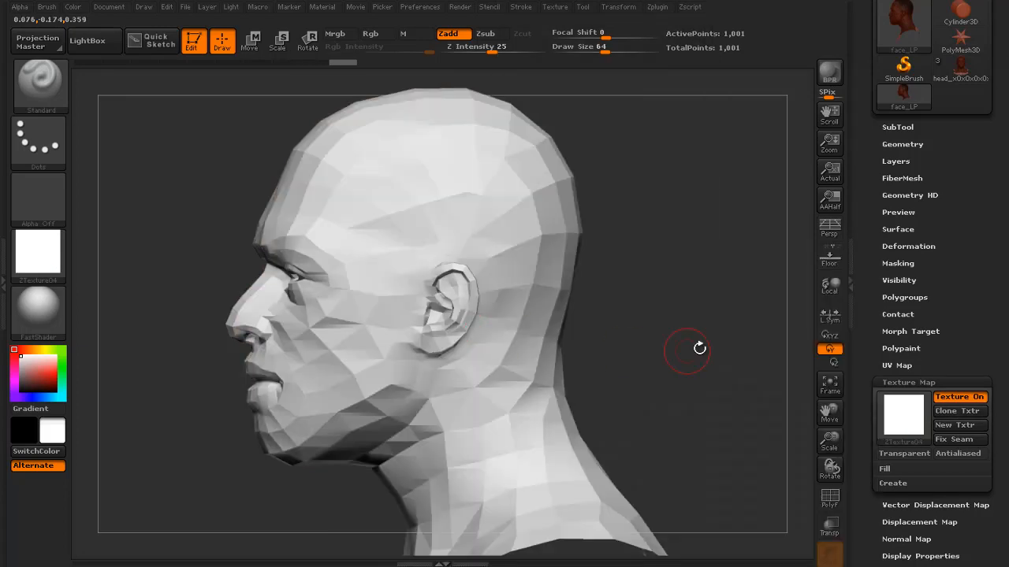
Turn the head from profile toward a three-quarter view and compare its angle with the niki_0046.JPG portrait in Photoshop.
{"action": "mouse_move", "coordinate": [703, 351]}
{"action": "left_mouse_down"}
{"action": "mouse_move", "coordinate": [712, 351]}
{"action": "mouse_move", "coordinate": [693, 350]}
{"action": "left_mouse_up"}
{"action": "key", "text": "alt+Tab"}
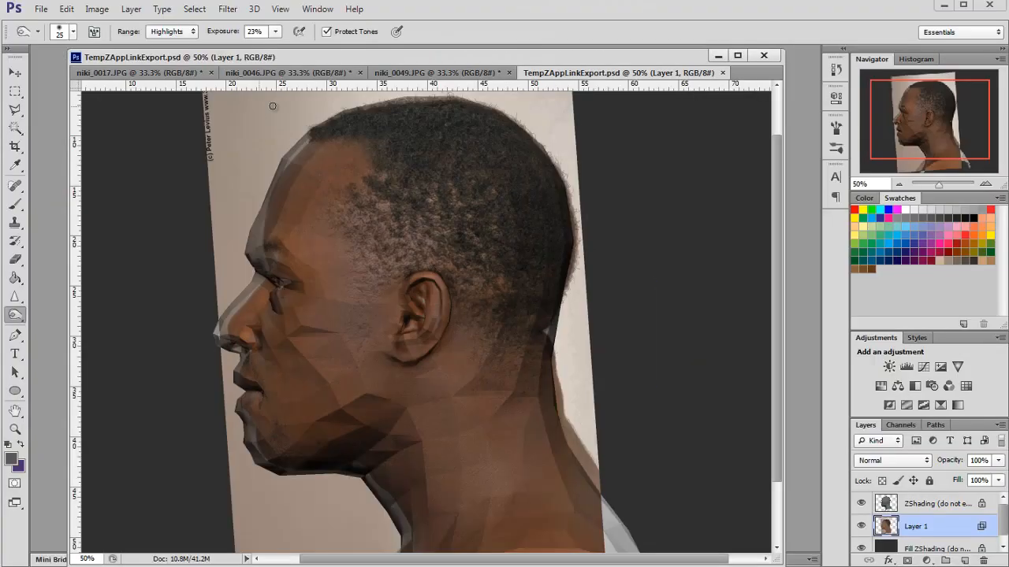
{"action": "left_click", "coordinate": [418, 73]}
{"action": "left_click", "coordinate": [283, 73]}
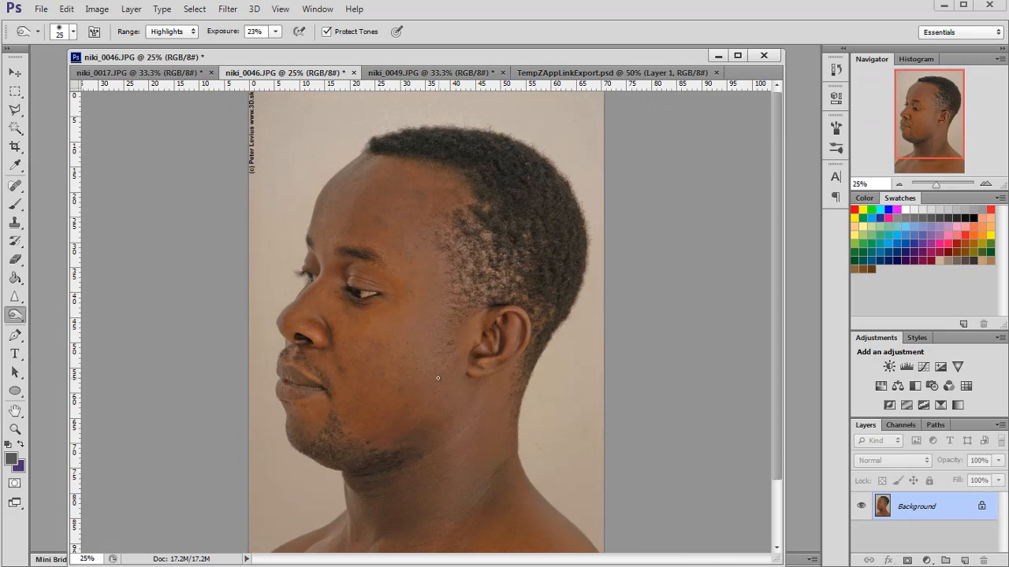
{"action": "scroll", "coordinate": [365, 373], "scroll_direction": "down", "scroll_amount": 1}
{"action": "scroll", "coordinate": [177, 360], "scroll_direction": "down", "scroll_amount": 1}
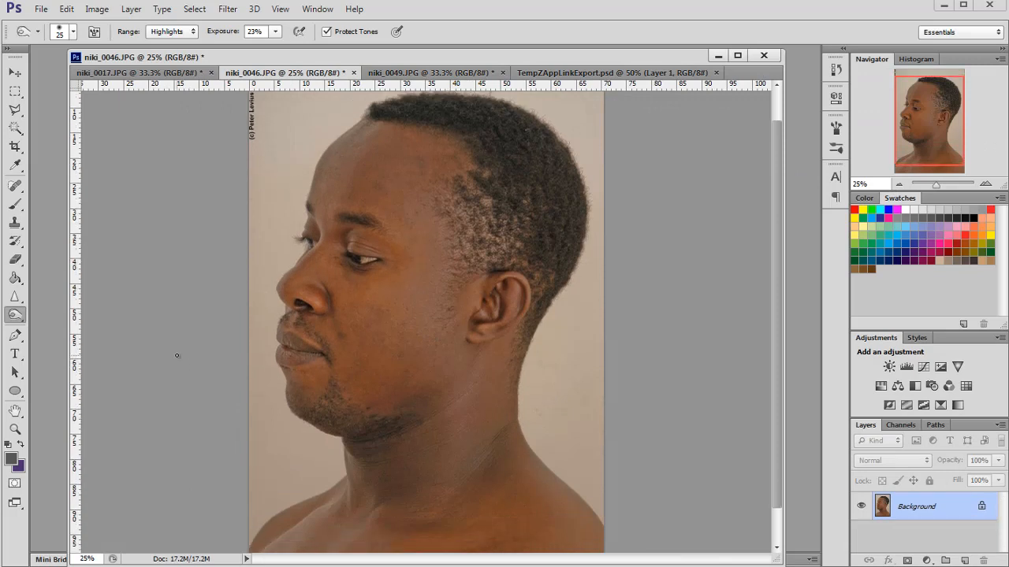
{"action": "scroll", "coordinate": [177, 355], "scroll_direction": "up", "scroll_amount": 1}
{"action": "key", "text": "alt+Tab"}
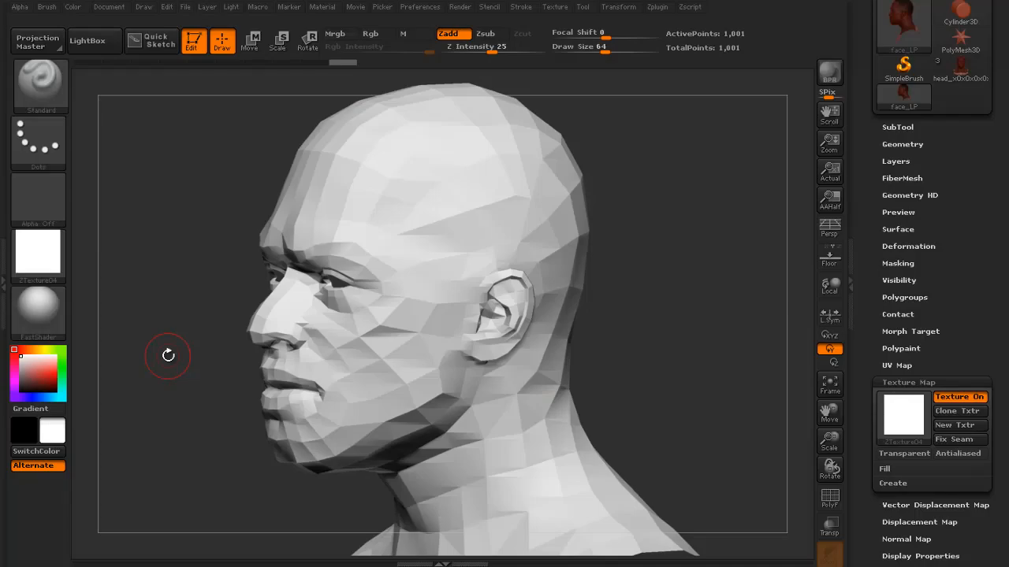
Rotate and tilt the ZBrush head so its three-quarter pose matches the niki_0046.JPG portrait.
{"action": "key", "text": "alt+Tab"}
{"action": "key", "text": "alt+Tab"}
{"action": "left_click", "coordinate": [830, 363]}
{"action": "mouse_move", "coordinate": [654, 393]}
{"action": "left_mouse_down"}
{"action": "mouse_move", "coordinate": [647, 397]}
{"action": "mouse_move", "coordinate": [662, 381]}
{"action": "left_mouse_up"}
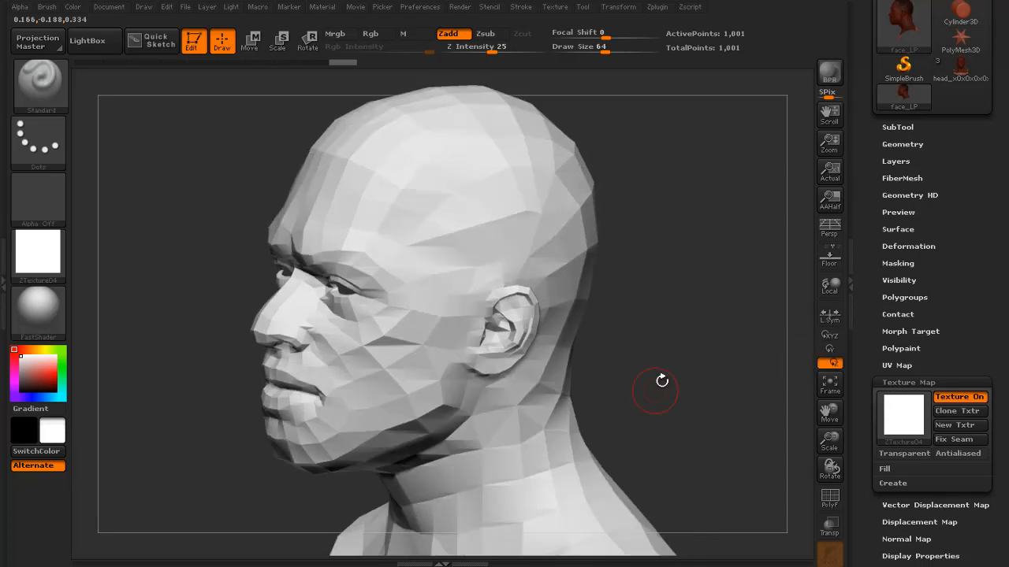
{"action": "left_click_drag", "start_coordinate": [649, 279], "coordinate": [664, 255]}
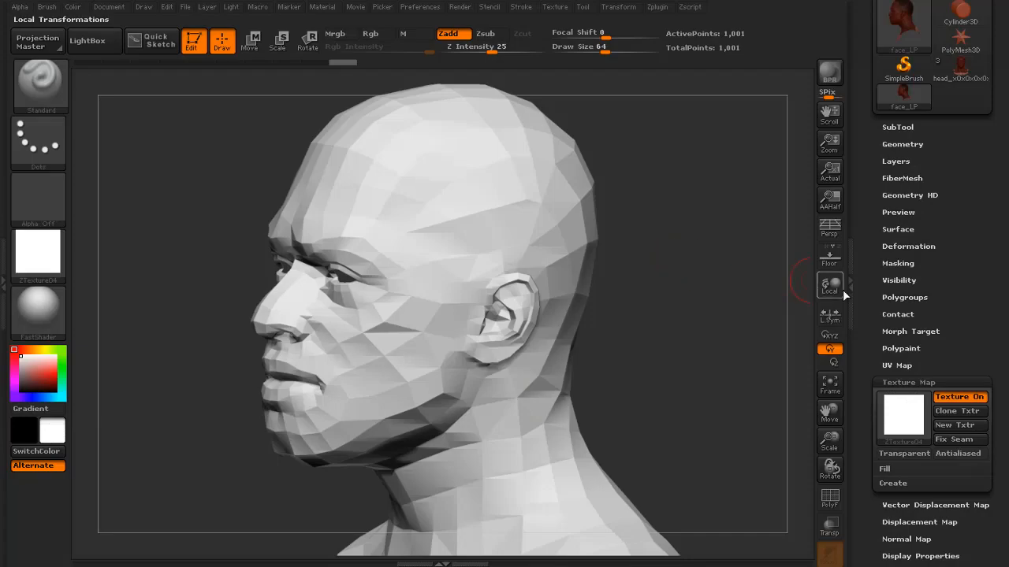
{"action": "left_click", "coordinate": [829, 335]}
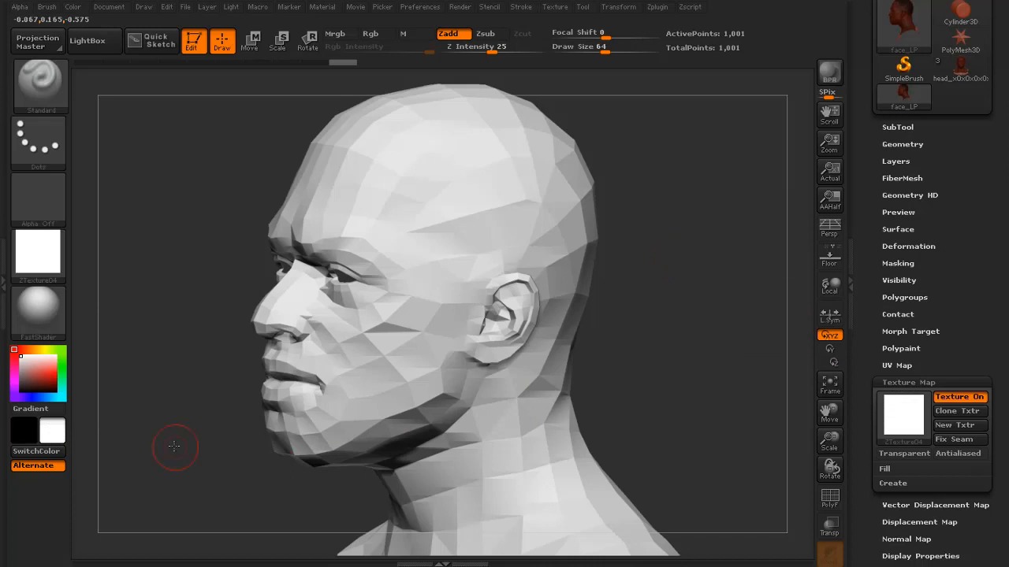
{"action": "left_click_drag", "start_coordinate": [174, 446], "coordinate": [768, 298]}
{"action": "left_click", "coordinate": [829, 363]}
{"action": "left_click_drag", "start_coordinate": [788, 379], "coordinate": [733, 386]}
{"action": "left_click_drag", "start_coordinate": [707, 328], "coordinate": [676, 331]}
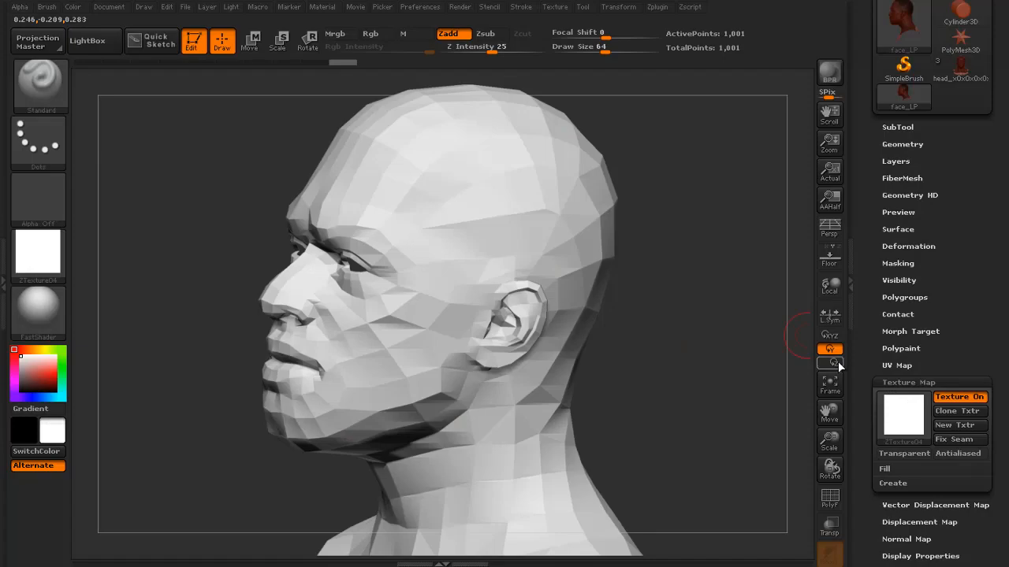
{"action": "left_click_drag", "start_coordinate": [708, 368], "coordinate": [708, 369]}
{"action": "left_click", "coordinate": [829, 352]}
{"action": "left_click_drag", "start_coordinate": [725, 310], "coordinate": [725, 309]}
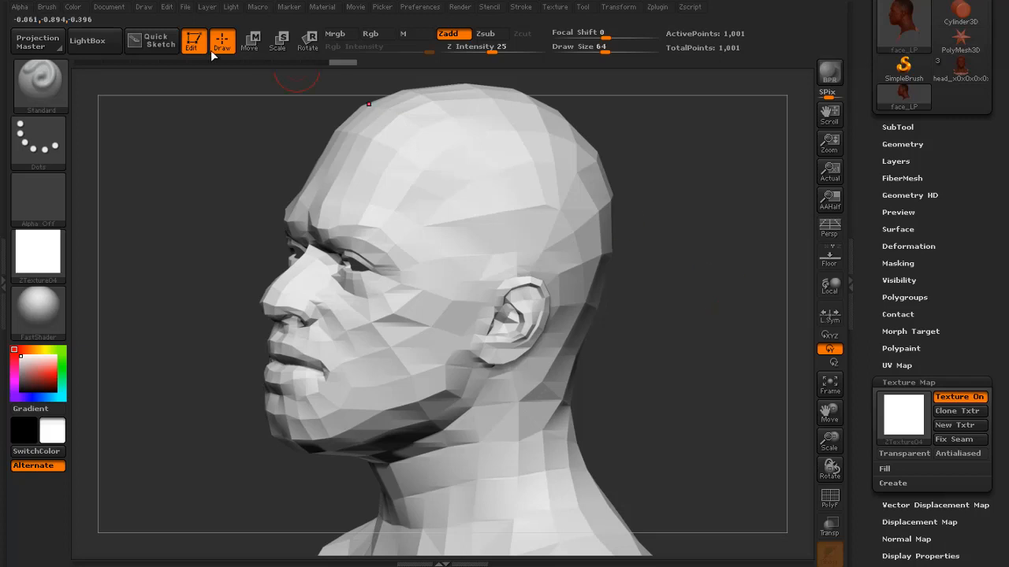
Send the three-quarter view to Photoshop through ZAppLink and update TempZAppLinkExport.psd from disk.
{"action": "left_click", "coordinate": [105, 8]}
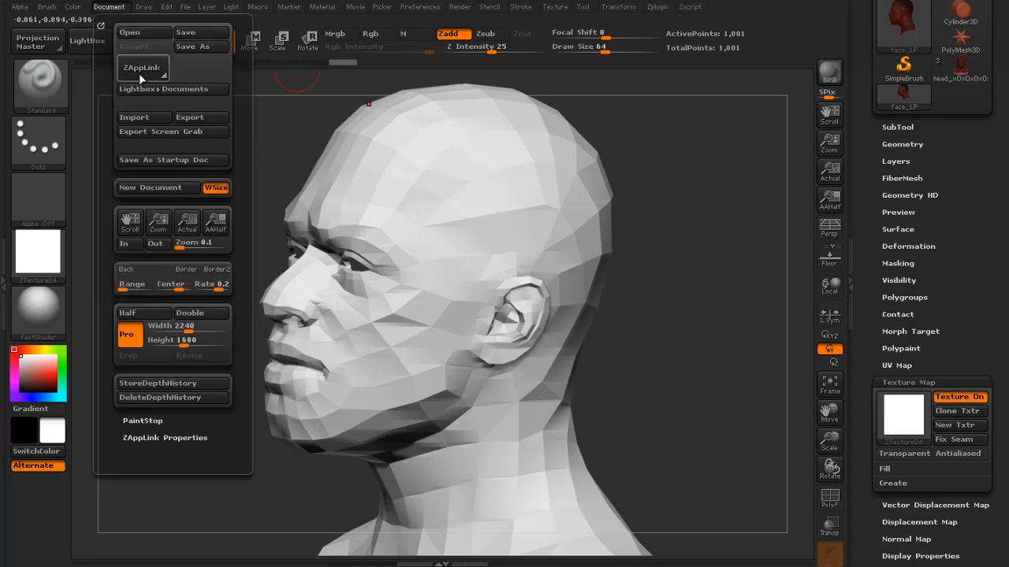
{"action": "left_click", "coordinate": [139, 70]}
{"action": "left_click", "coordinate": [442, 208]}
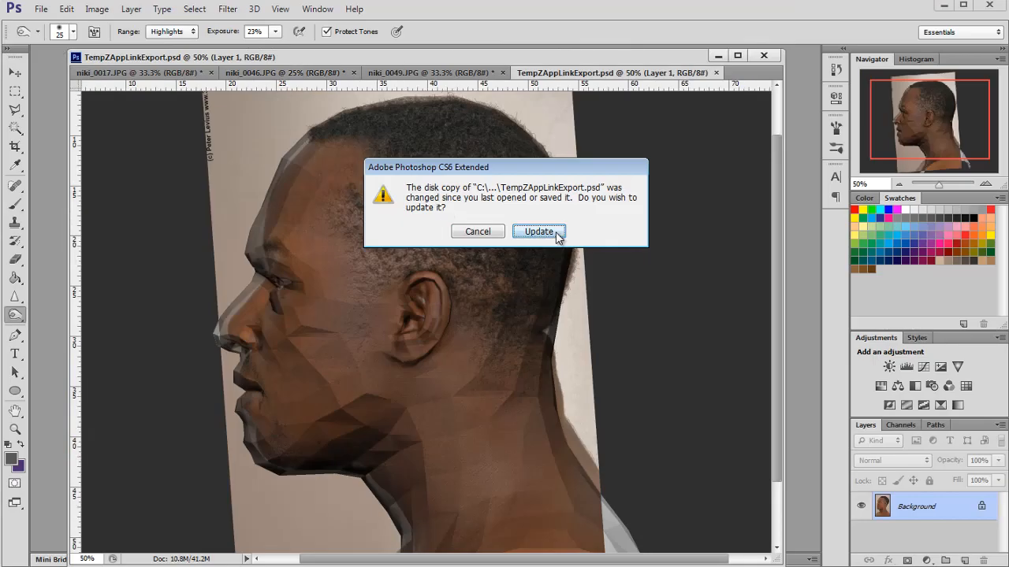
{"action": "left_click", "coordinate": [556, 234]}
Copy the whole niki_0046.JPG portrait and paste it into TempZAppLinkExport.psd as a new layer.
{"action": "left_click", "coordinate": [293, 73]}
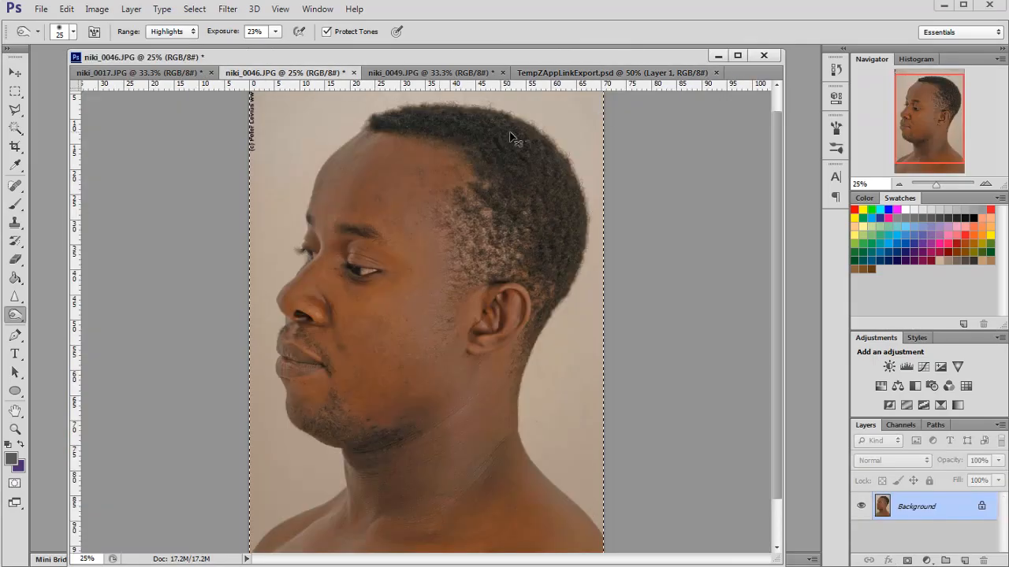
{"action": "left_click", "coordinate": [612, 72]}
{"action": "key", "text": "ctrl+v"}
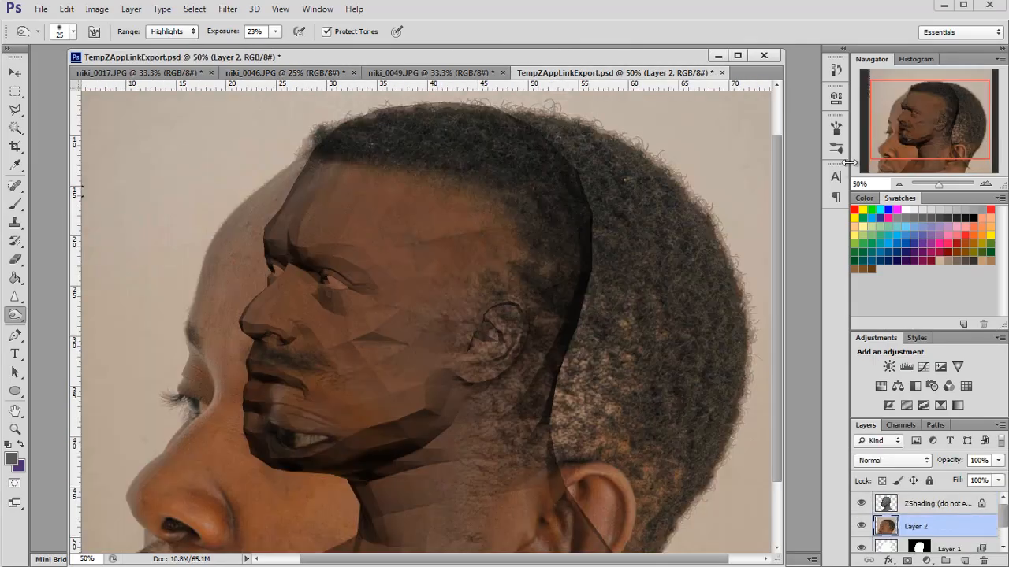
Start transforming the pasted portrait and scale it down to about 60%, moving it toward the model's head.
{"action": "key", "text": "ctrl+t"}
{"action": "left_click_drag", "start_coordinate": [332, 235], "coordinate": [390, 303]}
{"action": "left_click_drag", "start_coordinate": [132, 103], "coordinate": [450, 392]}
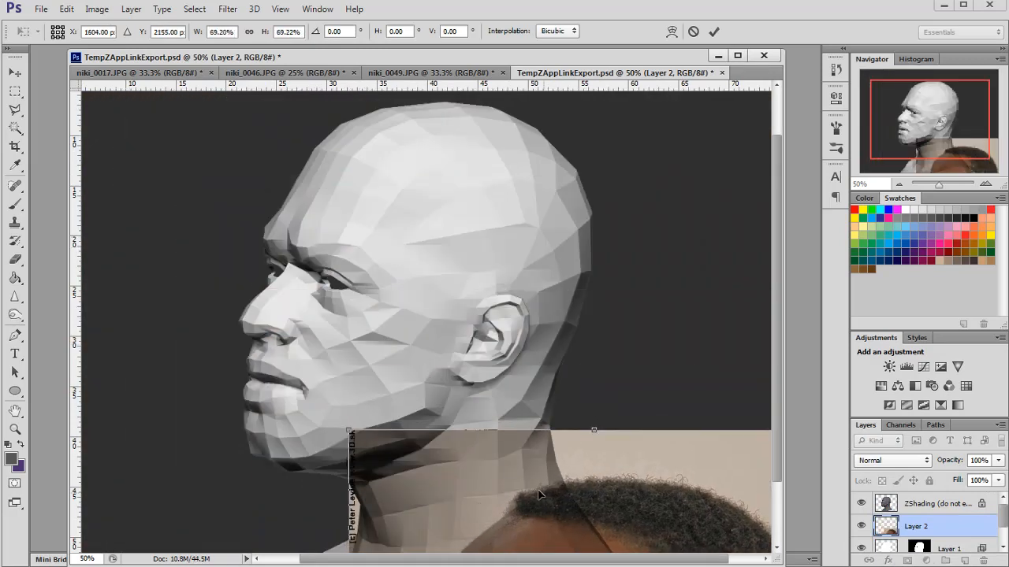
{"action": "left_click_drag", "start_coordinate": [539, 492], "coordinate": [398, 230]}
{"action": "left_click_drag", "start_coordinate": [207, 169], "coordinate": [290, 253]}
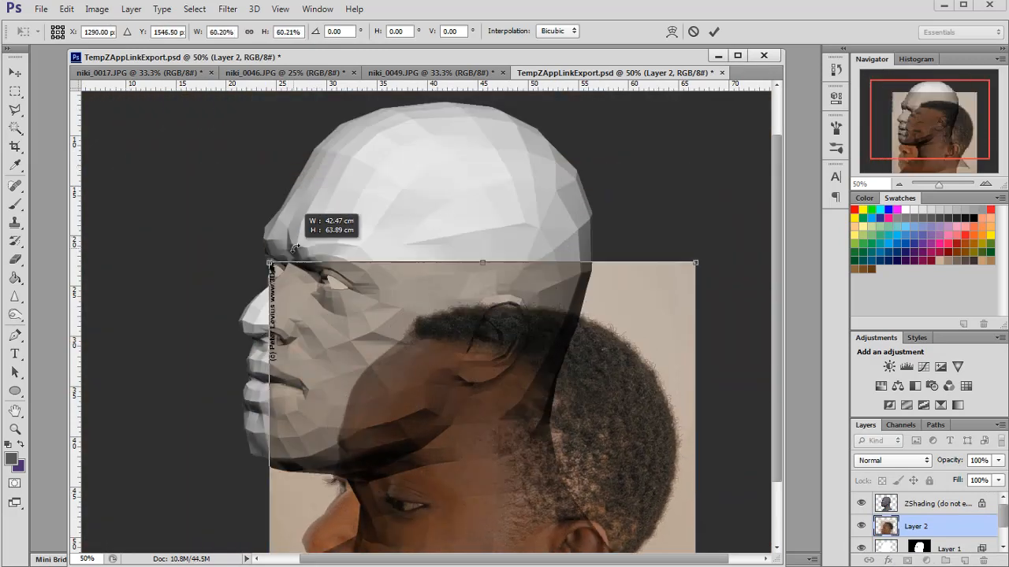
Scale the portrait to about 56.1% and position its face over the model's head.
{"action": "left_click_drag", "start_coordinate": [430, 407], "coordinate": [379, 230]}
{"action": "left_click_drag", "start_coordinate": [249, 97], "coordinate": [308, 253]}
{"action": "left_click_drag", "start_coordinate": [373, 317], "coordinate": [328, 214]}
{"action": "left_click_drag", "start_coordinate": [229, 115], "coordinate": [187, 104]}
{"action": "left_click_drag", "start_coordinate": [346, 280], "coordinate": [369, 290]}
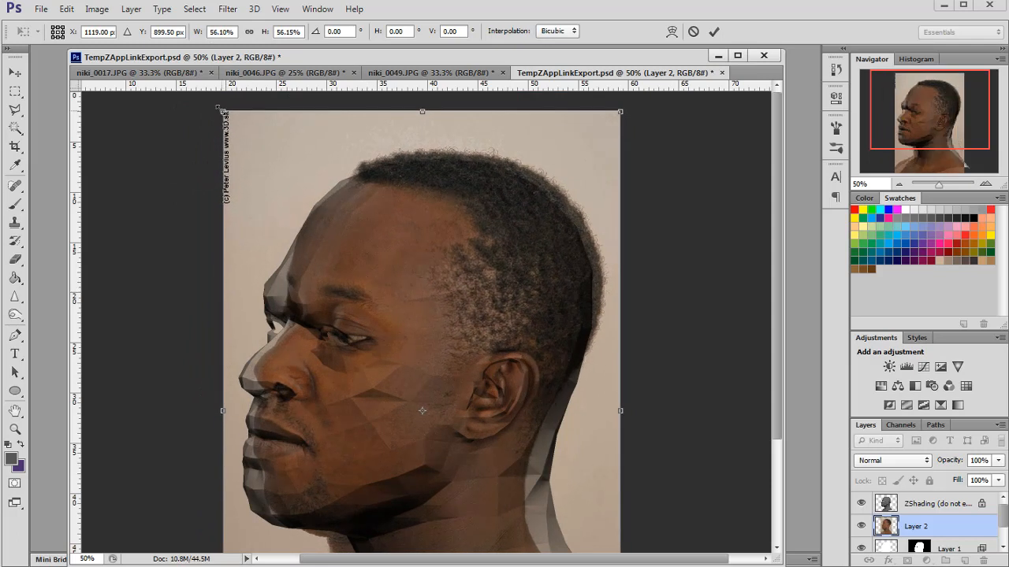
Fine-tune the portrait's scale to about 56.4% and shift it to line up the nose and mouth with the model.
{"action": "left_click_drag", "start_coordinate": [220, 109], "coordinate": [215, 103]}
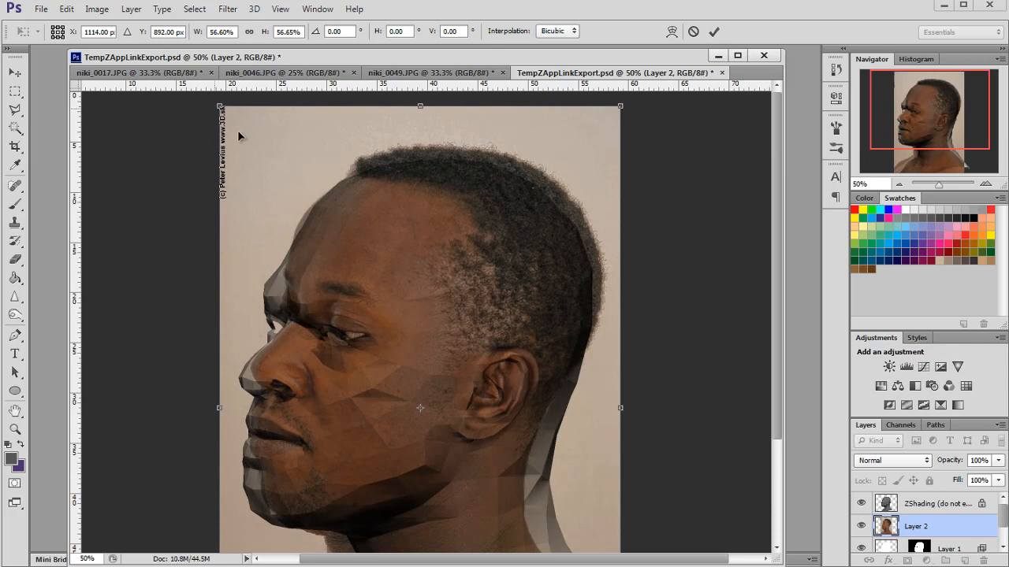
{"action": "mouse_move", "coordinate": [298, 171]}
{"action": "left_mouse_down"}
{"action": "mouse_move", "coordinate": [286, 173]}
{"action": "mouse_move", "coordinate": [327, 158]}
{"action": "mouse_move", "coordinate": [321, 175]}
{"action": "mouse_move", "coordinate": [285, 171]}
{"action": "mouse_move", "coordinate": [286, 180]}
{"action": "left_mouse_up"}
{"action": "left_click_drag", "start_coordinate": [206, 109], "coordinate": [209, 113]}
{"action": "left_click_drag", "start_coordinate": [280, 194], "coordinate": [280, 194]}
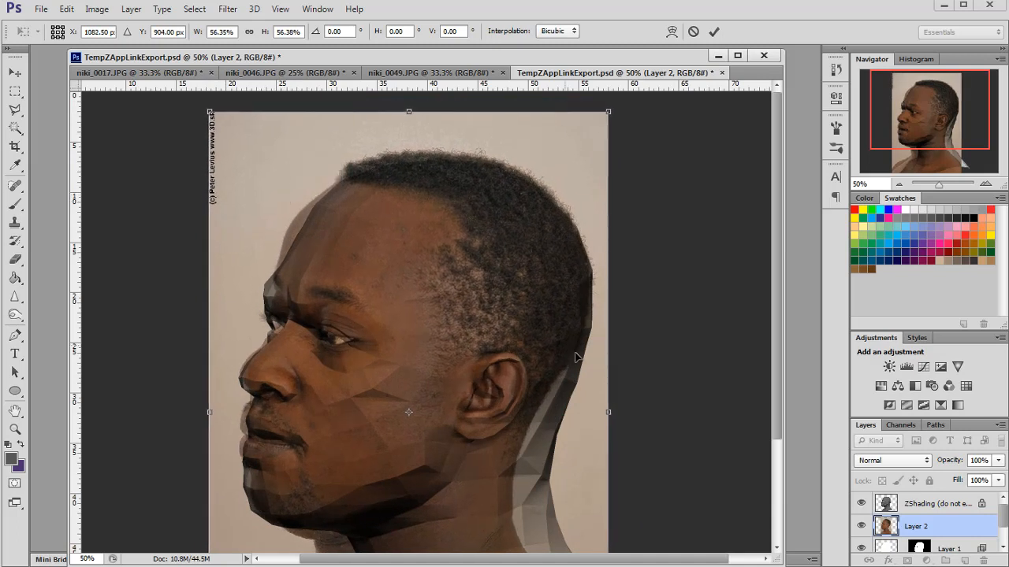
Rotate the pasted portrait to about -2.42°, scale it to about 55.2%, and realign its face with the model.
{"action": "left_click_drag", "start_coordinate": [637, 339], "coordinate": [637, 331]}
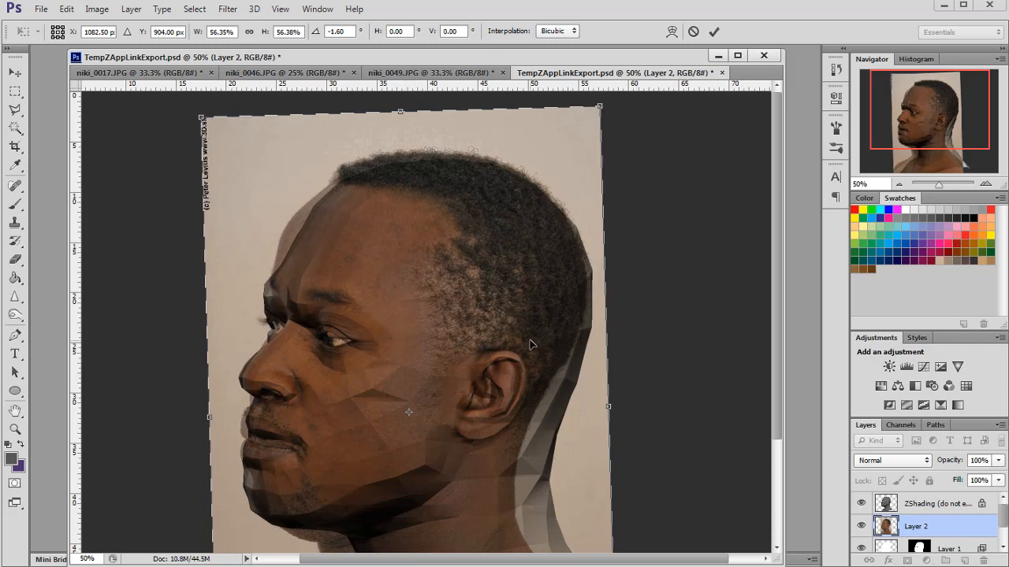
{"action": "left_click_drag", "start_coordinate": [531, 344], "coordinate": [542, 343]}
{"action": "left_click_drag", "start_coordinate": [638, 323], "coordinate": [636, 319]}
{"action": "mouse_move", "coordinate": [536, 351]}
{"action": "left_mouse_down"}
{"action": "mouse_move", "coordinate": [631, 351]}
{"action": "mouse_move", "coordinate": [552, 406]}
{"action": "mouse_move", "coordinate": [598, 382]}
{"action": "mouse_move", "coordinate": [530, 345]}
{"action": "mouse_move", "coordinate": [532, 253]}
{"action": "mouse_move", "coordinate": [529, 345]}
{"action": "left_mouse_up"}
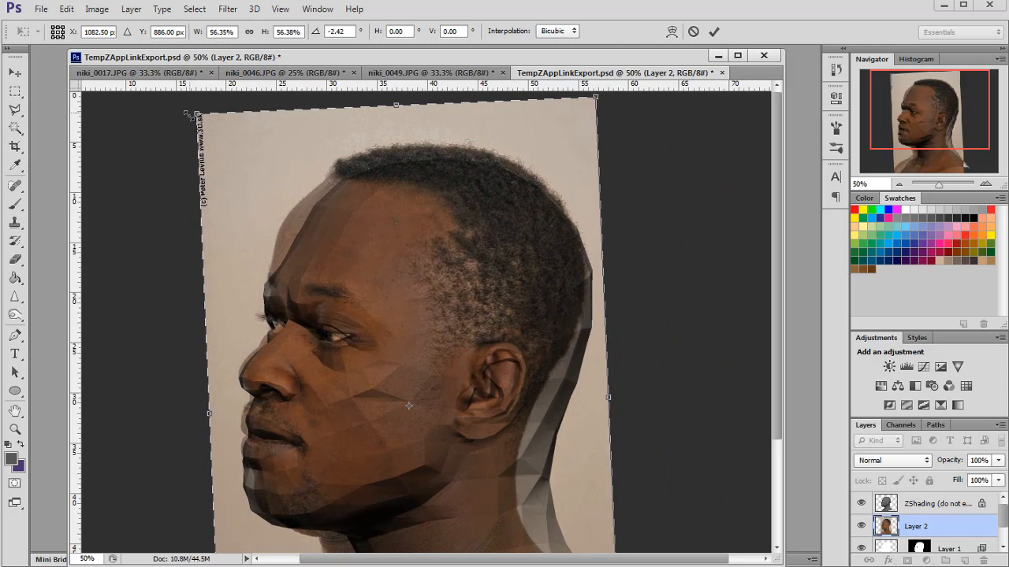
{"action": "left_click_drag", "start_coordinate": [191, 116], "coordinate": [199, 129]}
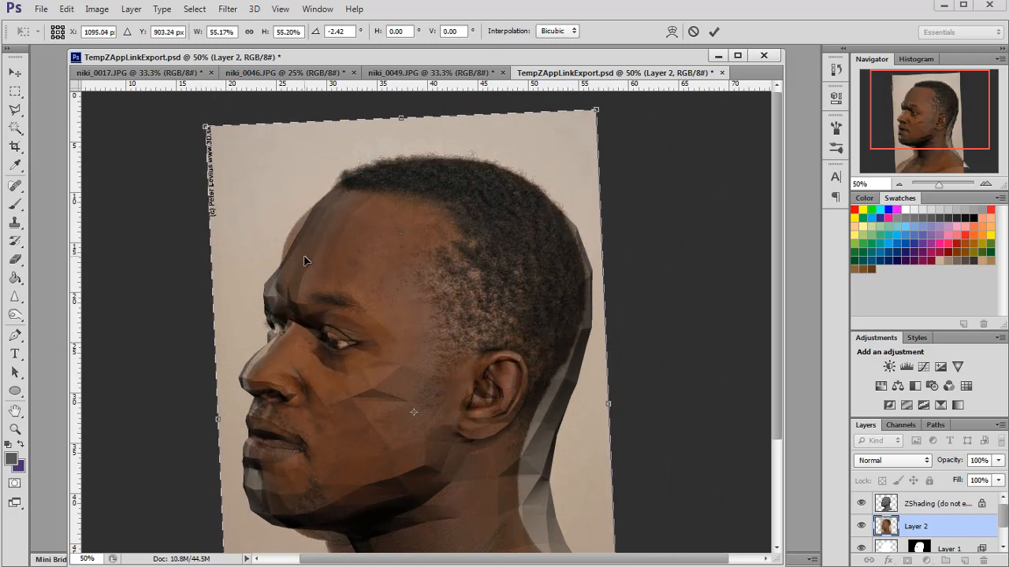
{"action": "left_click_drag", "start_coordinate": [306, 260], "coordinate": [299, 253]}
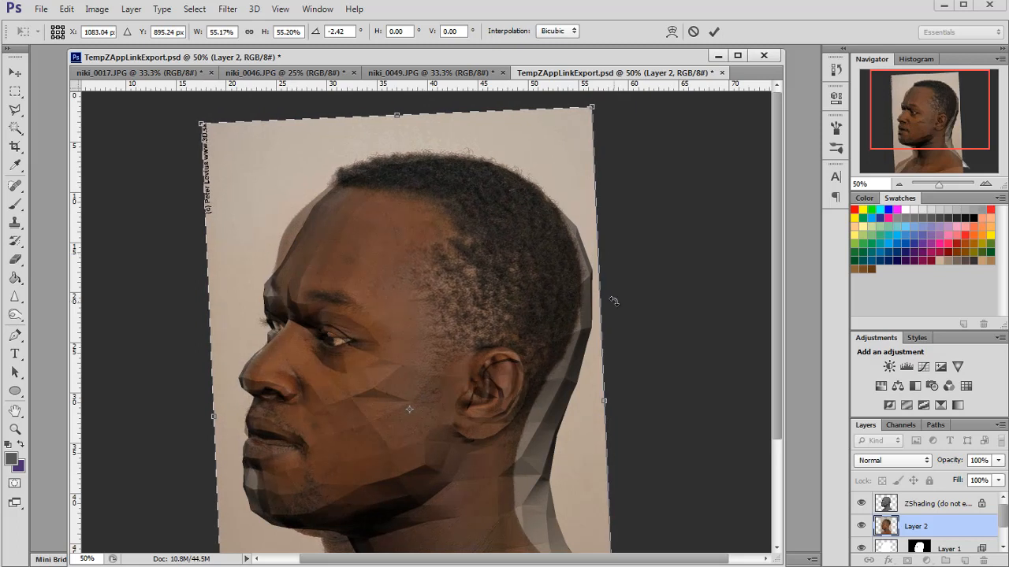
Adjust the portrait's rotation to about -1.86°, nudge it over the model's head, and apply the transform.
{"action": "left_click_drag", "start_coordinate": [621, 310], "coordinate": [652, 309]}
{"action": "left_click_drag", "start_coordinate": [562, 317], "coordinate": [559, 315]}
{"action": "scroll", "coordinate": [554, 299], "scroll_direction": "down", "scroll_amount": 3}
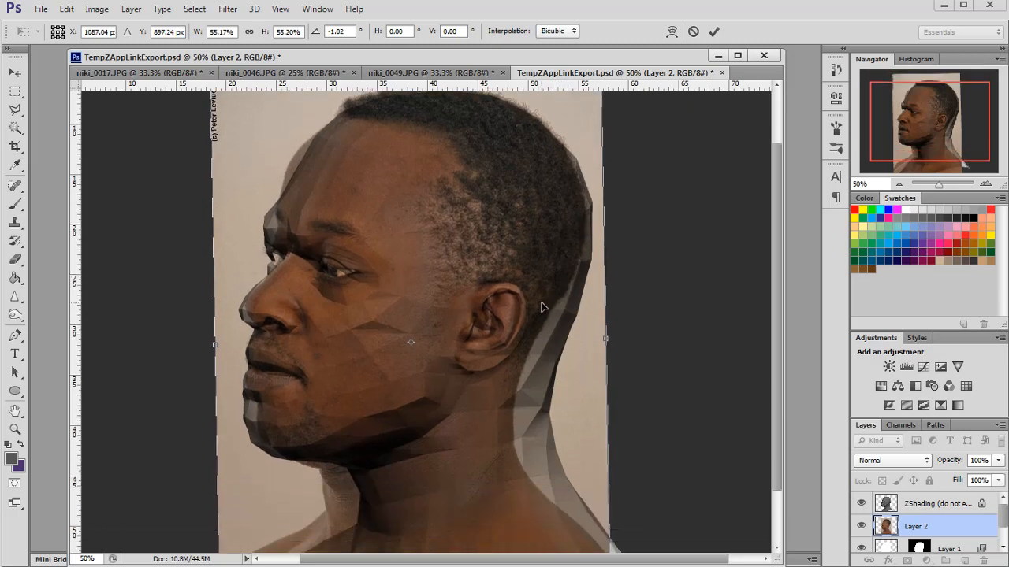
{"action": "left_click_drag", "start_coordinate": [651, 300], "coordinate": [650, 297]}
{"action": "left_click_drag", "start_coordinate": [559, 300], "coordinate": [560, 303]}
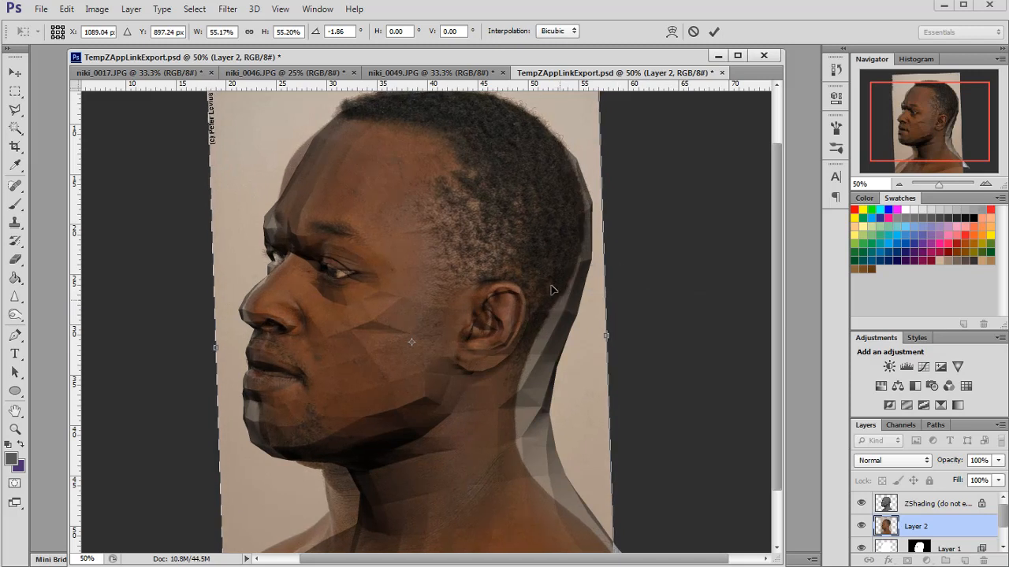
{"action": "left_click", "coordinate": [228, 9]}
{"action": "left_click", "coordinate": [452, 201]}
{"action": "key", "text": "Return"}
{"action": "key", "text": "o"}
Start Liquify on the portrait layer and use the ZShading (do not edit) layer as the backdrop.
{"action": "left_click", "coordinate": [228, 9]}
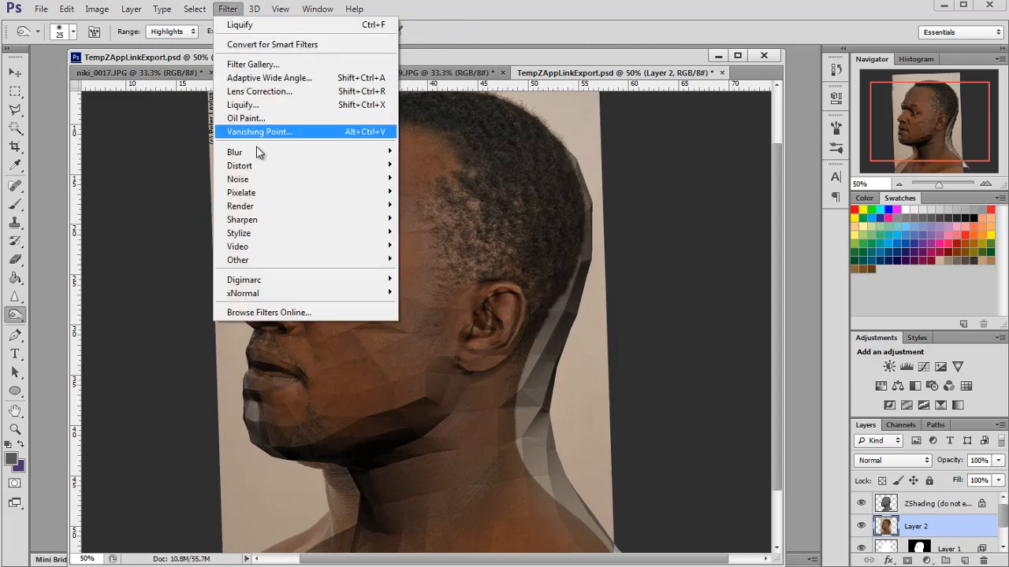
{"action": "left_click", "coordinate": [248, 101]}
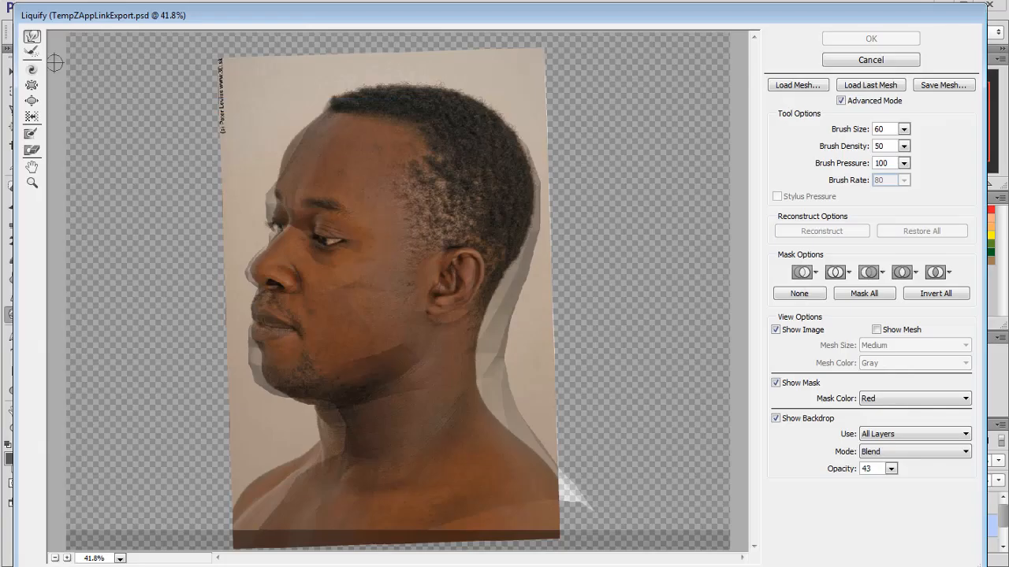
{"action": "left_click", "coordinate": [297, 299]}
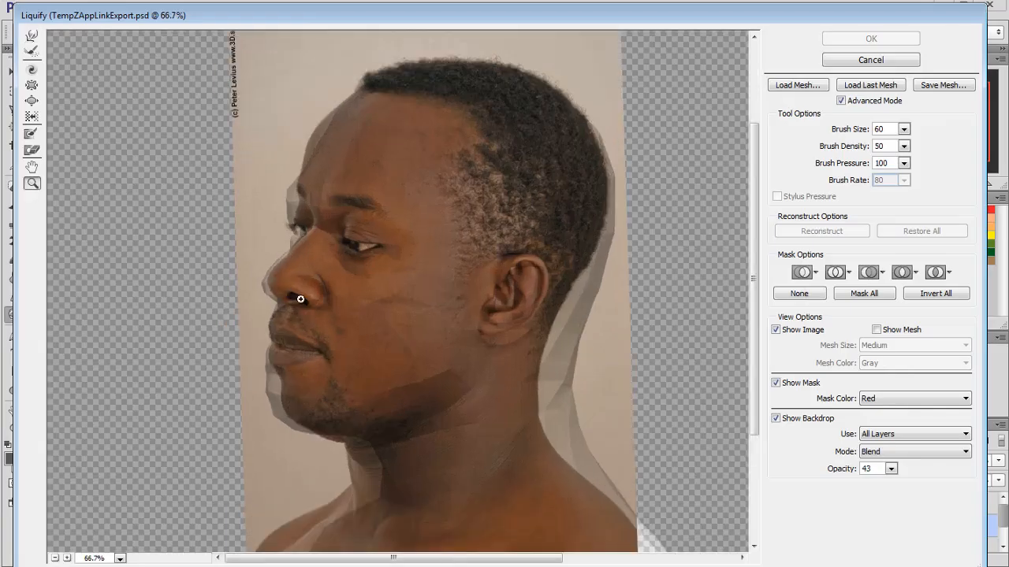
{"action": "left_click", "coordinate": [438, 339]}
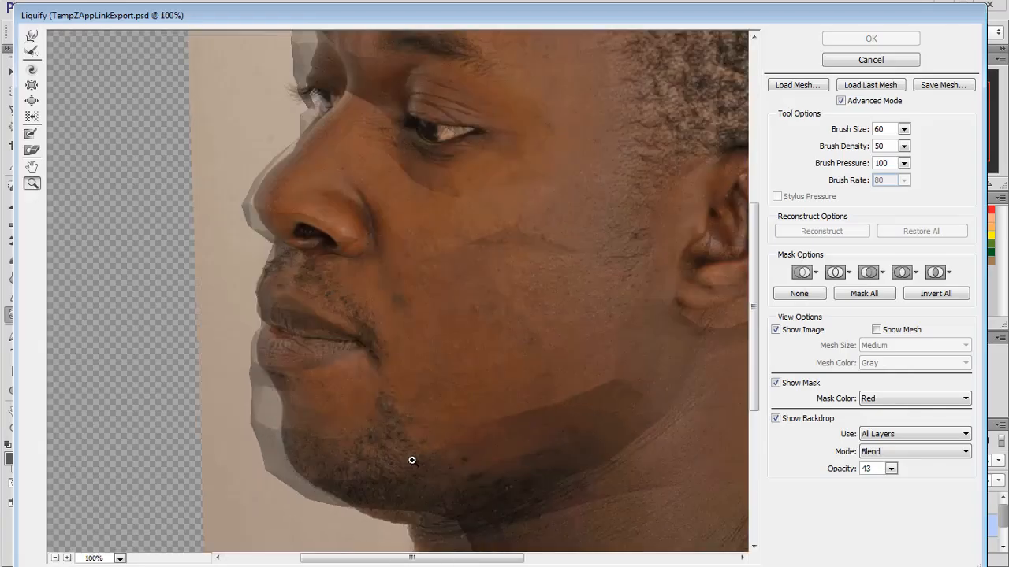
{"action": "left_click", "coordinate": [881, 434]}
{"action": "left_click", "coordinate": [873, 483]}
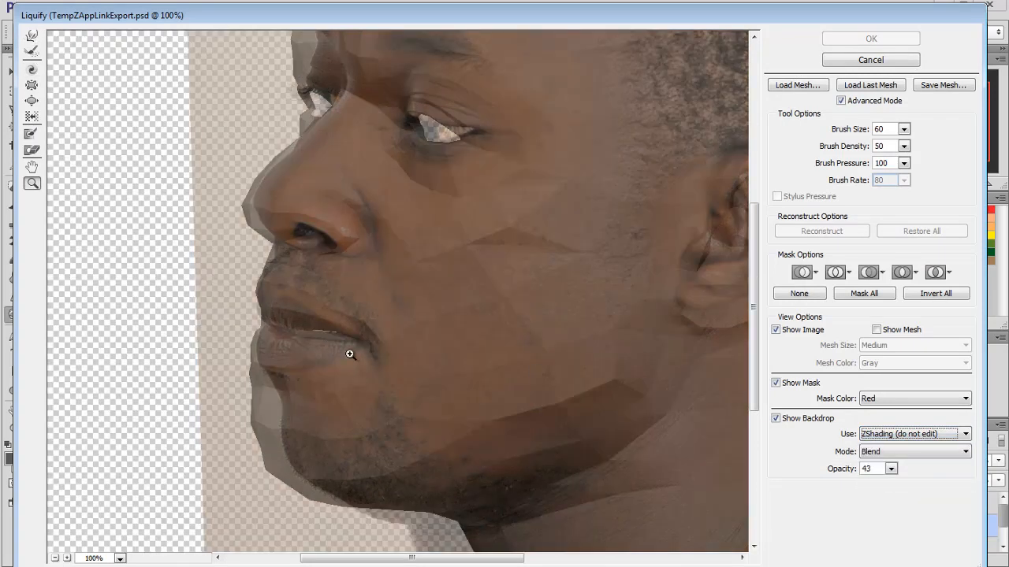
Warp the portrait's lips onto the model's mouth with the Forward Warp tool at brush size 250.
{"action": "left_click", "coordinate": [31, 35]}
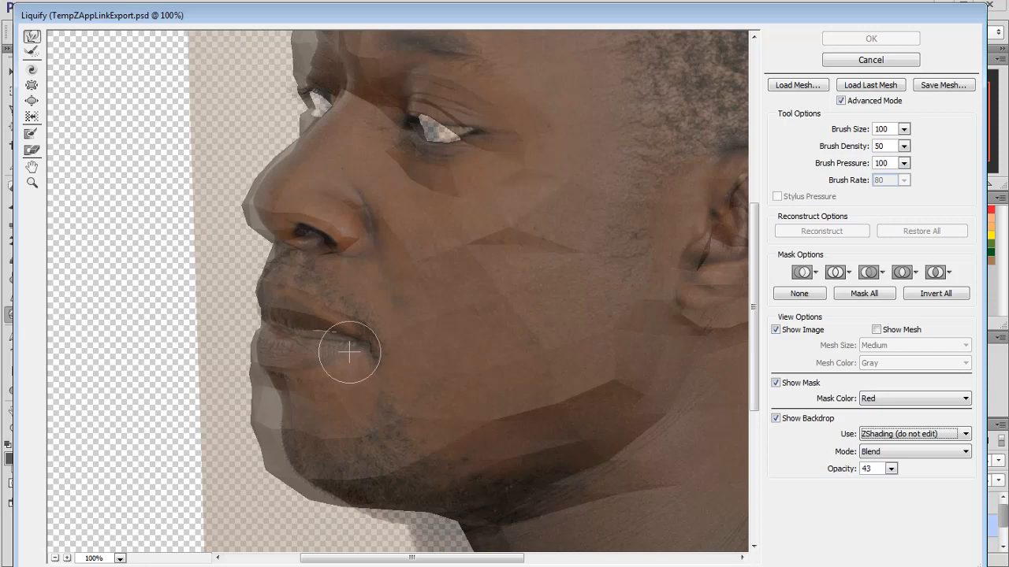
{"action": "key", "text": "bracketright"}
{"action": "key", "text": "bracketright"}
{"action": "key", "text": "bracketright"}
{"action": "key", "text": "bracketright"}
{"action": "key", "text": "bracketright"}
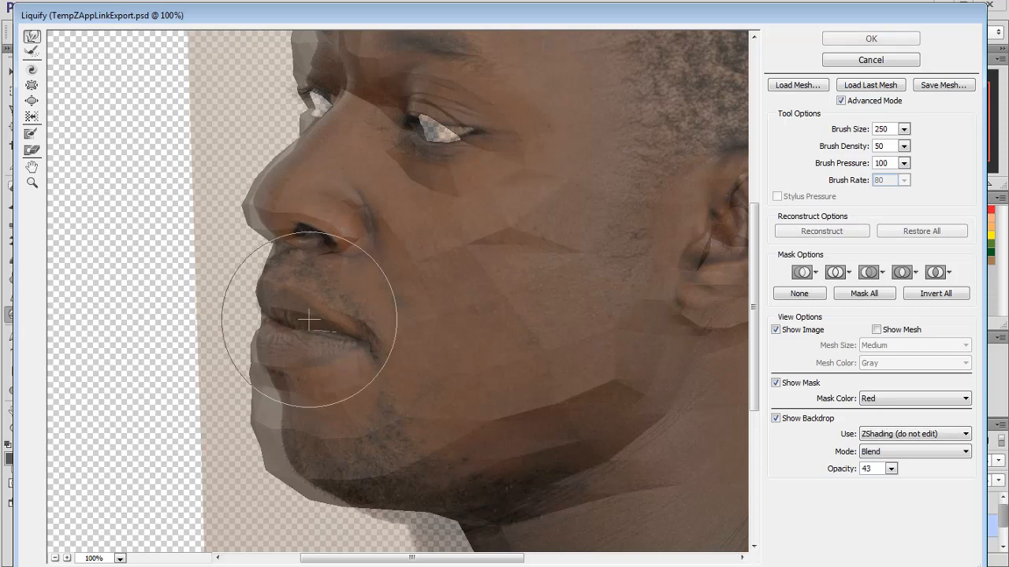
{"action": "mouse_move", "coordinate": [309, 321]}
{"action": "left_mouse_down"}
{"action": "mouse_move", "coordinate": [377, 357]}
{"action": "mouse_move", "coordinate": [286, 367]}
{"action": "left_mouse_up"}
Refine the mouth line and lip corner against the model's mouth, using warp brush sizes from 200 down to 100.
{"action": "key", "text": "bracketleft"}
{"action": "key", "text": "bracketleft"}
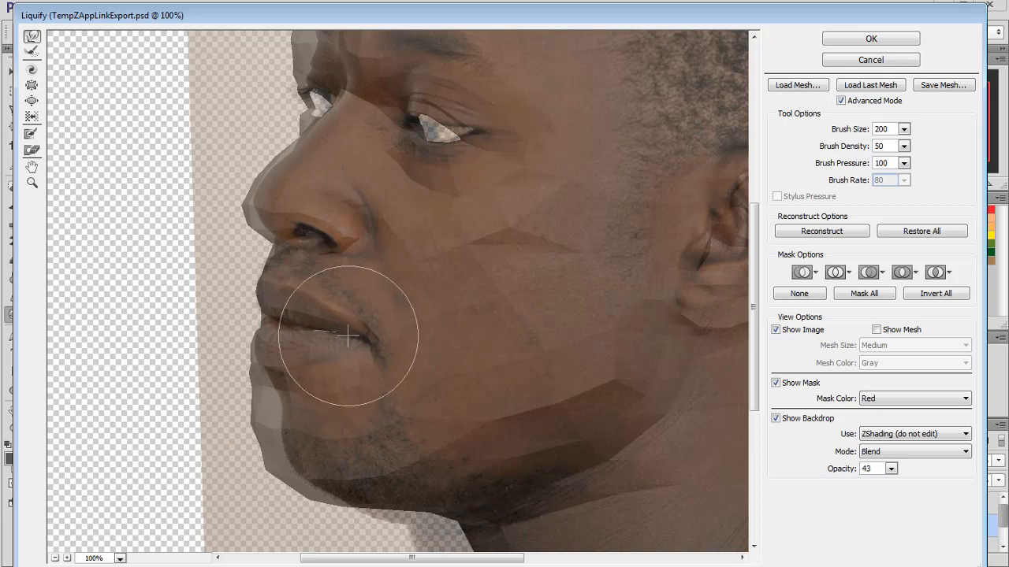
{"action": "key", "text": "bracketleft"}
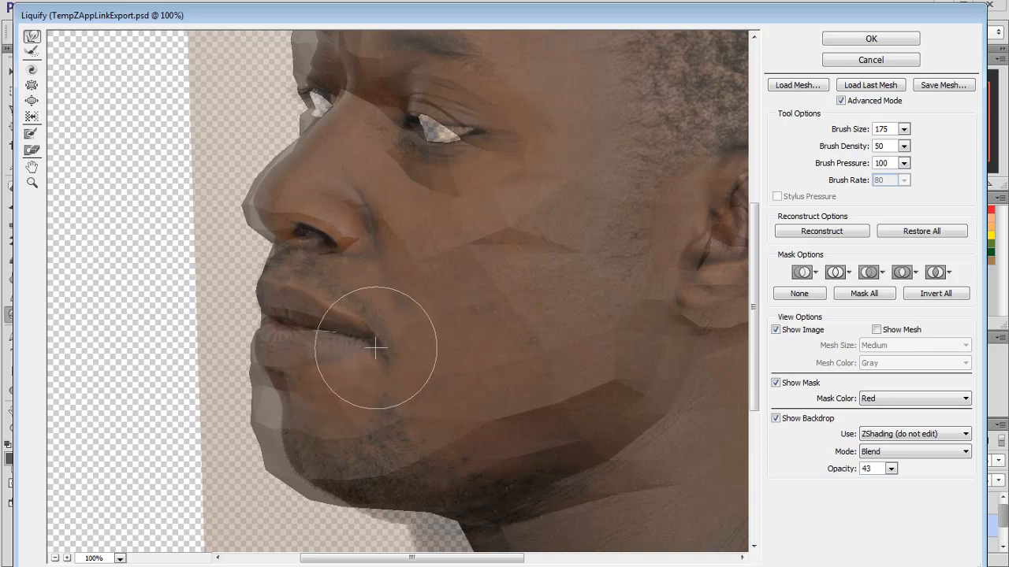
{"action": "scroll", "coordinate": [392, 294], "scroll_direction": "up", "scroll_amount": 3}
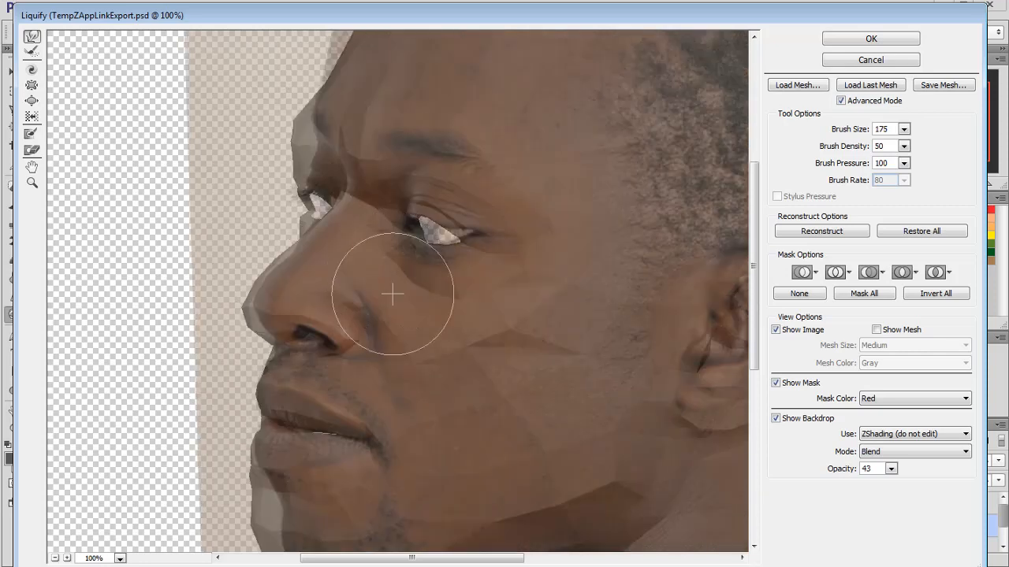
{"action": "scroll", "coordinate": [393, 294], "scroll_direction": "down", "scroll_amount": 3}
{"action": "key", "text": "bracketleft"}
{"action": "key", "text": "bracketleft"}
{"action": "key", "text": "bracketleft"}
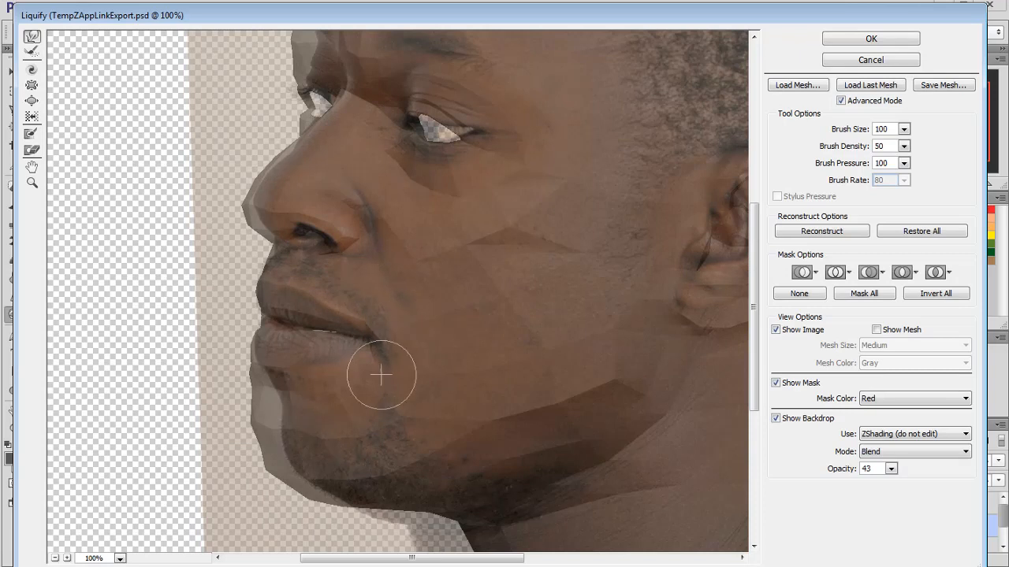
Warp the nostril and the wing of the nose onto the model's nose, using brush sizes between 150 and 70.
{"action": "scroll", "coordinate": [394, 256], "scroll_direction": "up", "scroll_amount": 2}
{"action": "key", "text": "bracketright"}
{"action": "key", "text": "bracketright"}
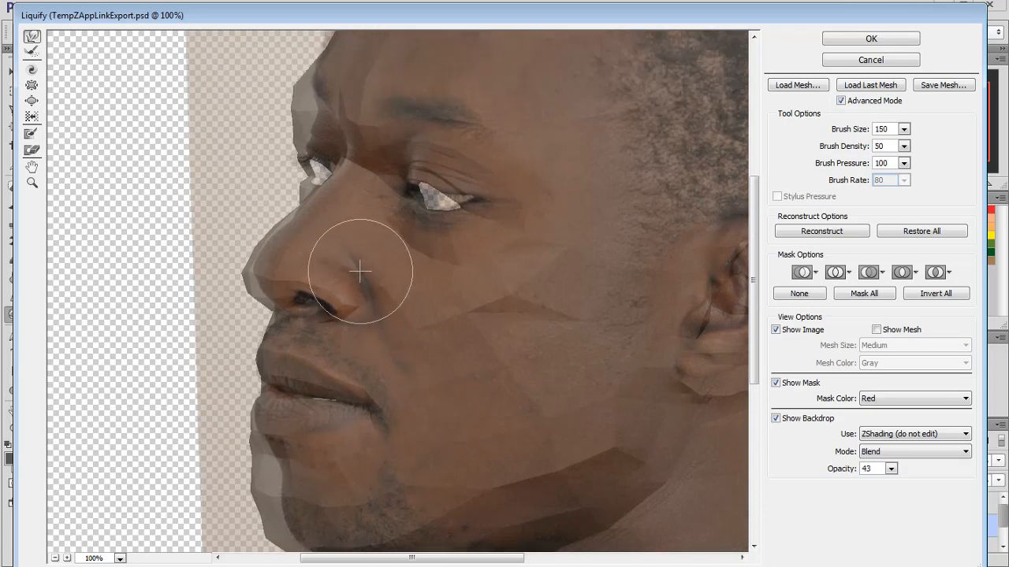
{"action": "key", "text": "bracketleft"}
{"action": "key", "text": "bracketleft"}
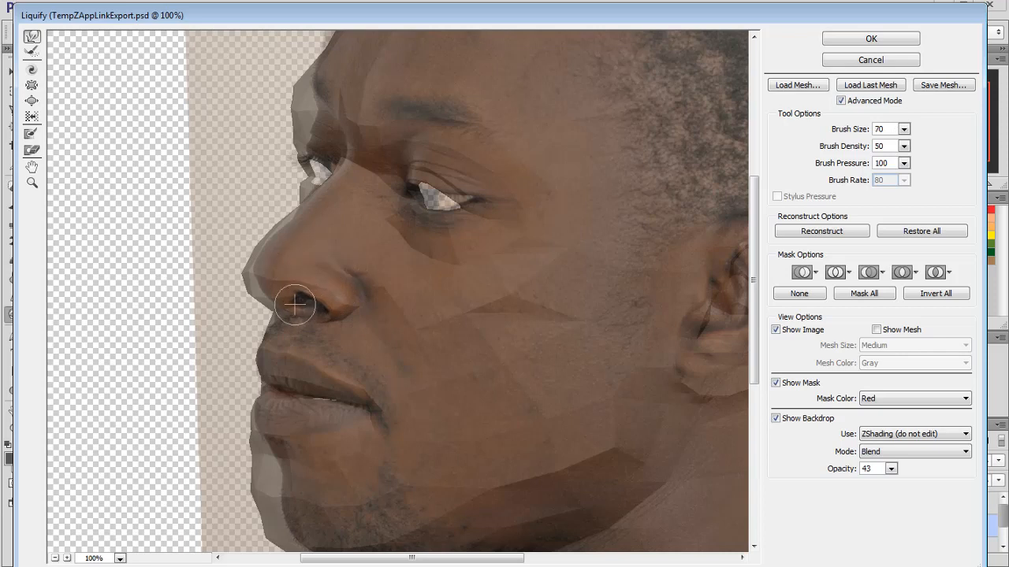
{"action": "key", "text": "bracketleft"}
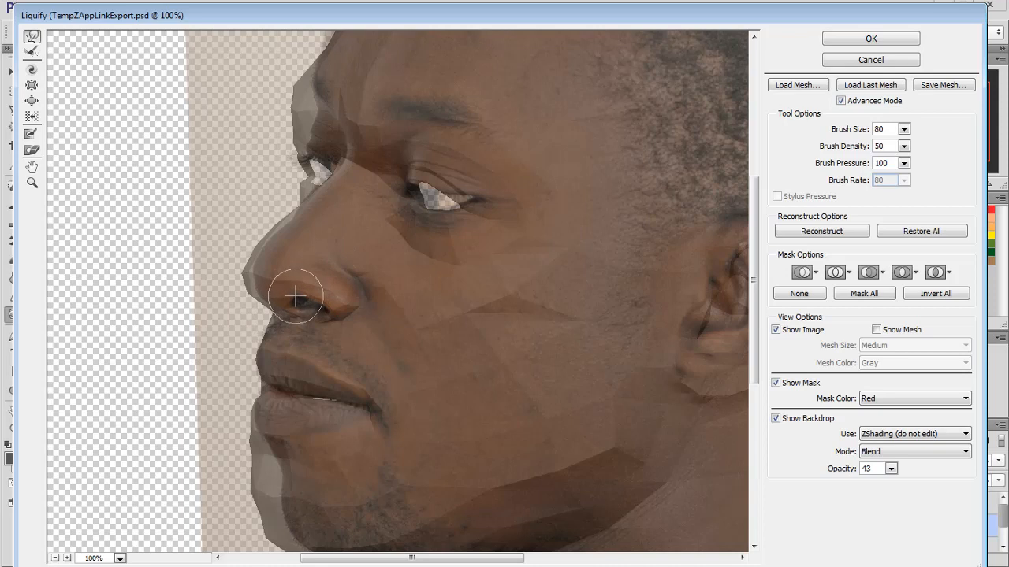
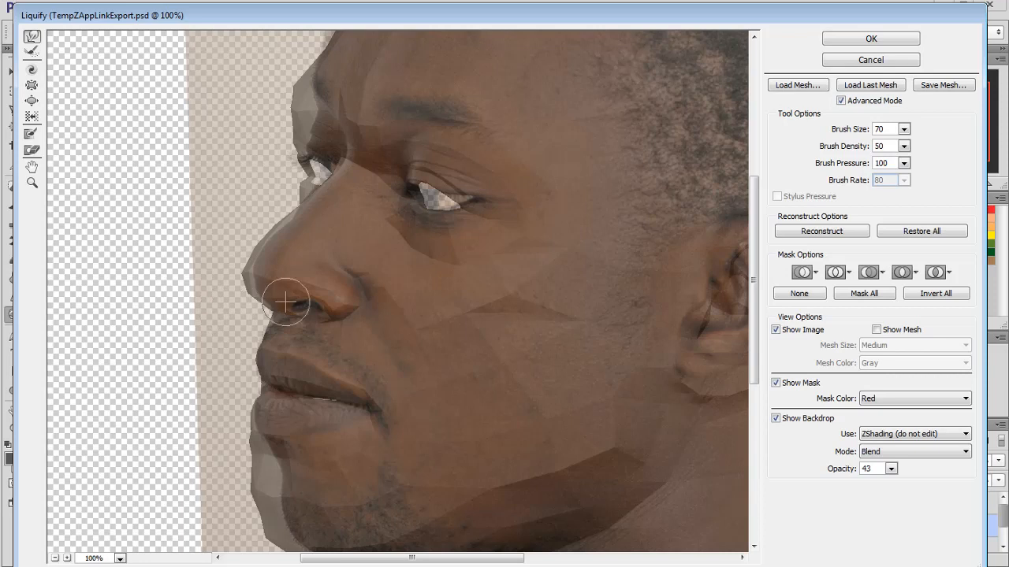
Reshape the near eyebrow and upper eye area to follow the model's brow, using warp brush sizes 125 and 150.
{"action": "scroll", "coordinate": [441, 214], "scroll_direction": "up", "scroll_amount": 1}
{"action": "key", "text": "bracketright"}
{"action": "key", "text": "bracketright"}
{"action": "key", "text": "bracketright"}
{"action": "key", "text": "bracketright"}
{"action": "key", "text": "bracketright"}
{"action": "key", "text": "bracketright"}
{"action": "key", "text": "bracketright"}
{"action": "key", "text": "bracketright"}
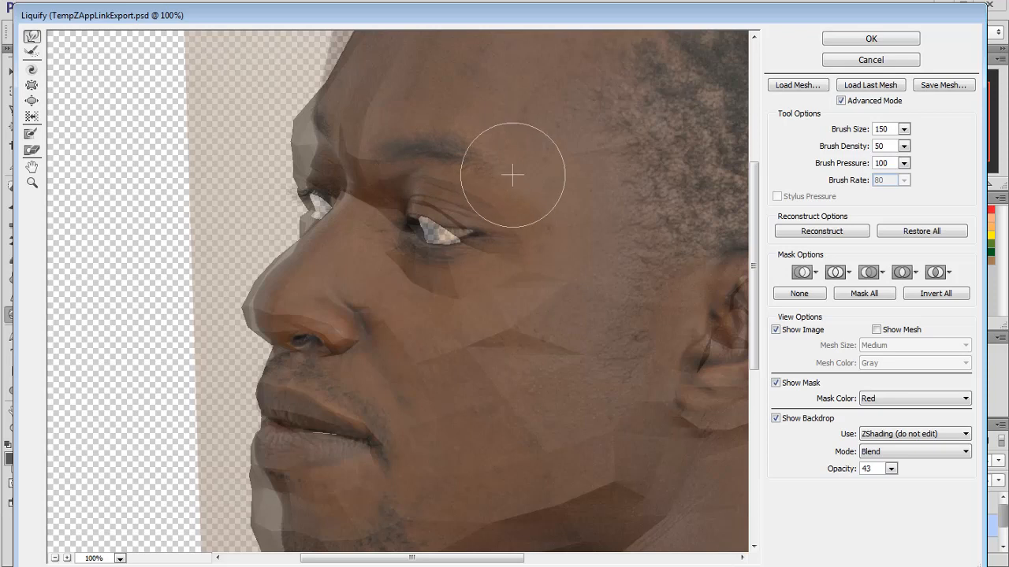
{"action": "key", "text": "bracketleft"}
{"action": "key", "text": "bracketleft"}
{"action": "key", "text": "bracketleft"}
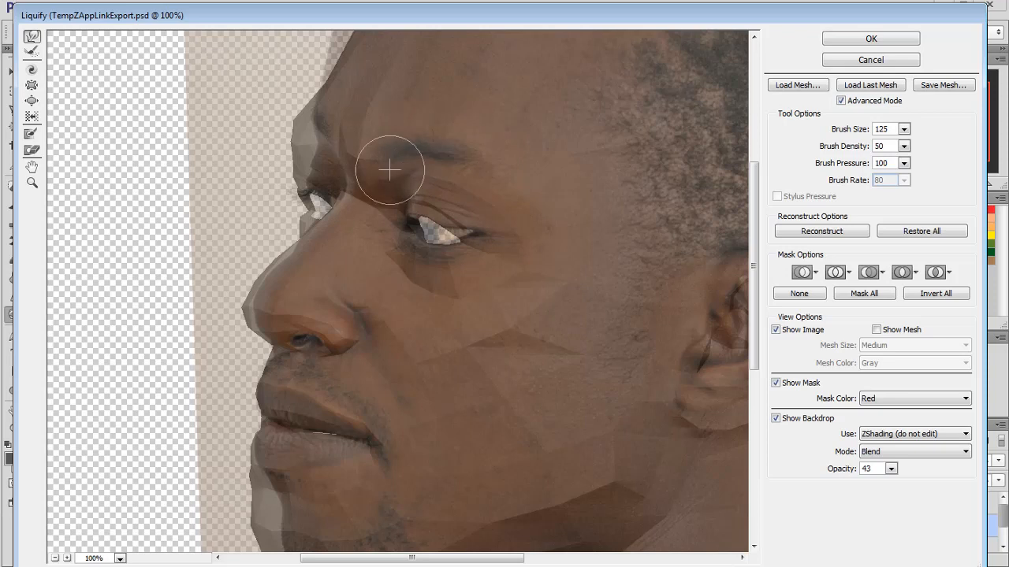
{"action": "key", "text": "bracketright"}
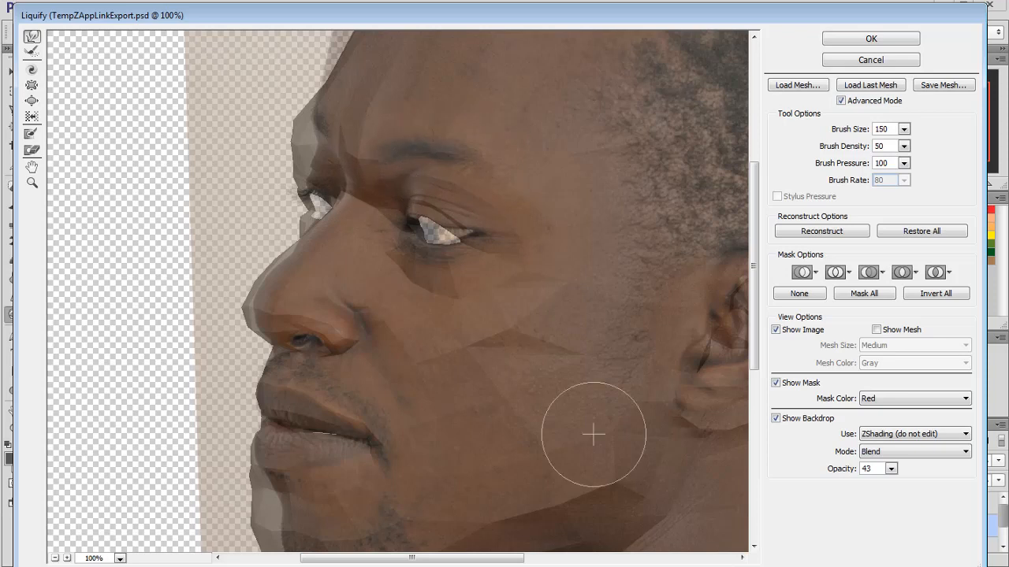
Warp the ear's upper rim and lobe onto the model's ear, using brush sizes between 175 and 250.
{"action": "left_click_drag", "start_coordinate": [488, 558], "coordinate": [569, 561]}
{"action": "key", "text": "bracketright"}
{"action": "key", "text": "bracketright"}
{"action": "key", "text": "bracketright"}
{"action": "key", "text": "bracketright"}
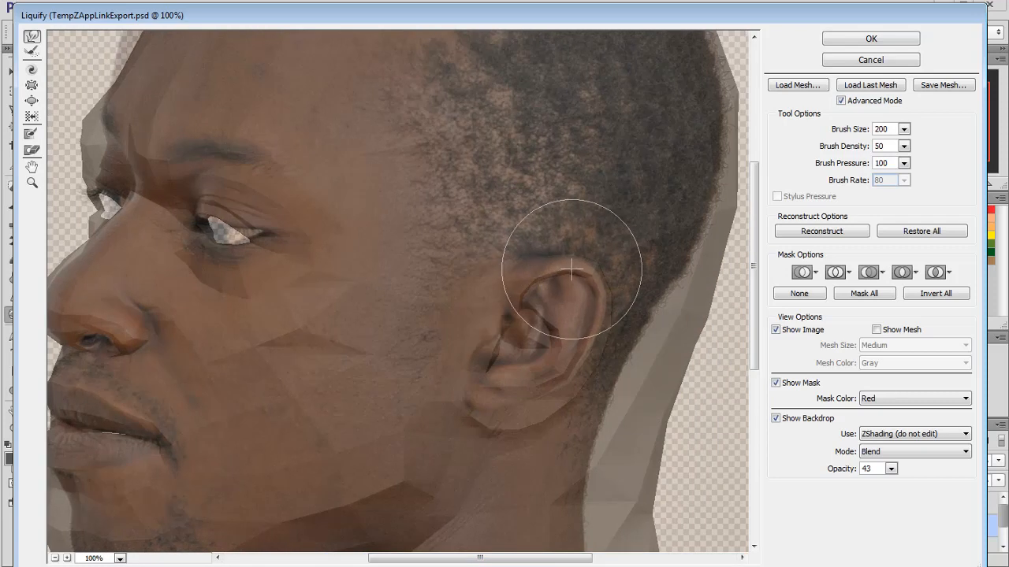
{"action": "key", "text": "bracketleft"}
{"action": "key", "text": "bracketleft"}
{"action": "key", "text": "bracketleft"}
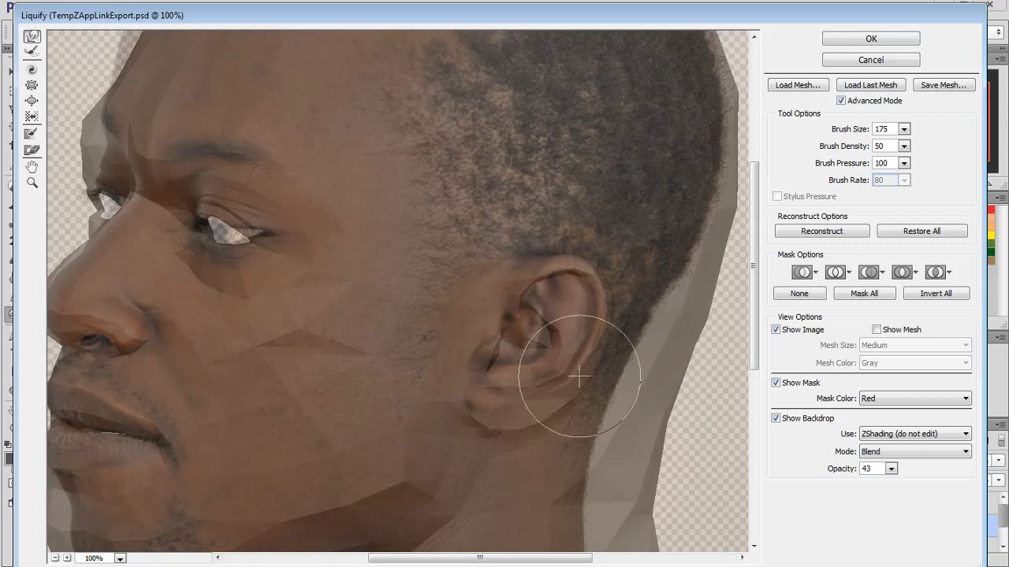
{"action": "key", "text": "bracketright"}
{"action": "key", "text": "bracketright"}
{"action": "key", "text": "bracketright"}
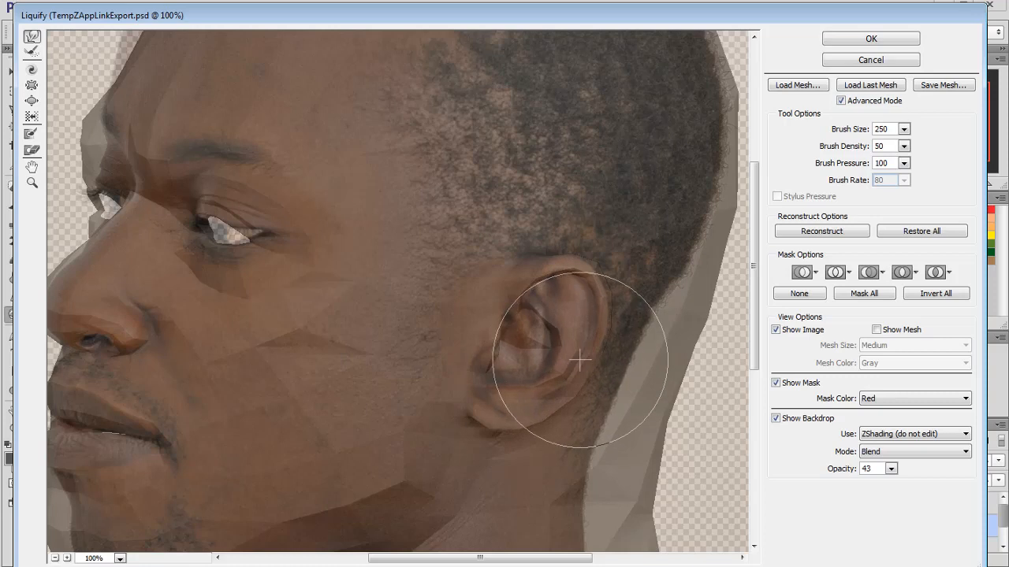
{"action": "key", "text": "bracketleft"}
{"action": "key", "text": "bracketleft"}
{"action": "key", "text": "bracketleft"}
Adjust the area around the earlobe and rear jaw to the model with a large warp brush of size 500.
{"action": "scroll", "coordinate": [540, 449], "scroll_direction": "down", "scroll_amount": 5}
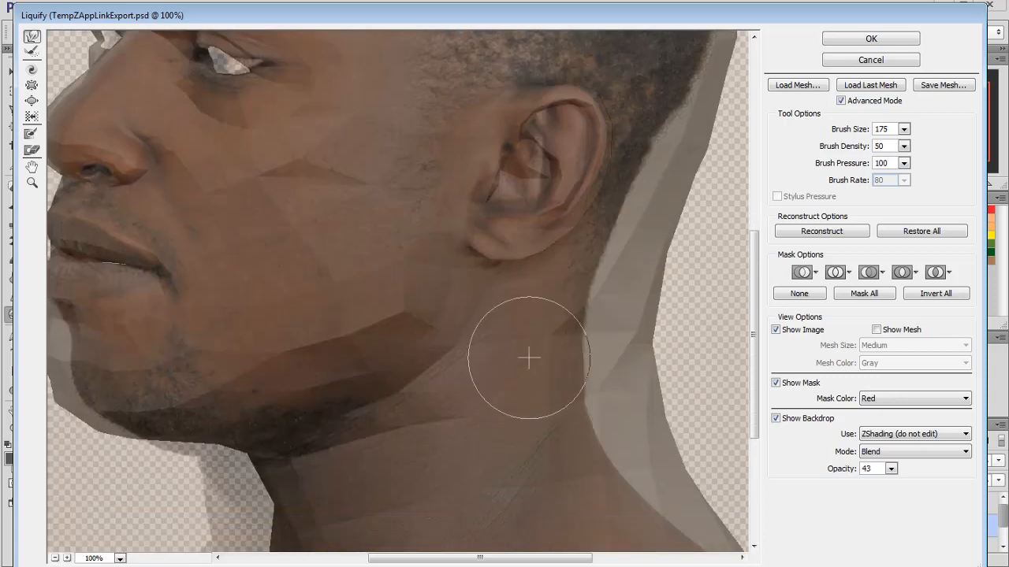
{"action": "key", "text": "bracketright"}
{"action": "key", "text": "bracketright"}
{"action": "key", "text": "bracketright"}
{"action": "key", "text": "bracketright"}
{"action": "key", "text": "bracketright"}
{"action": "key", "text": "bracketright"}
{"action": "key", "text": "bracketright"}
{"action": "key", "text": "bracketright"}
{"action": "key", "text": "bracketright"}
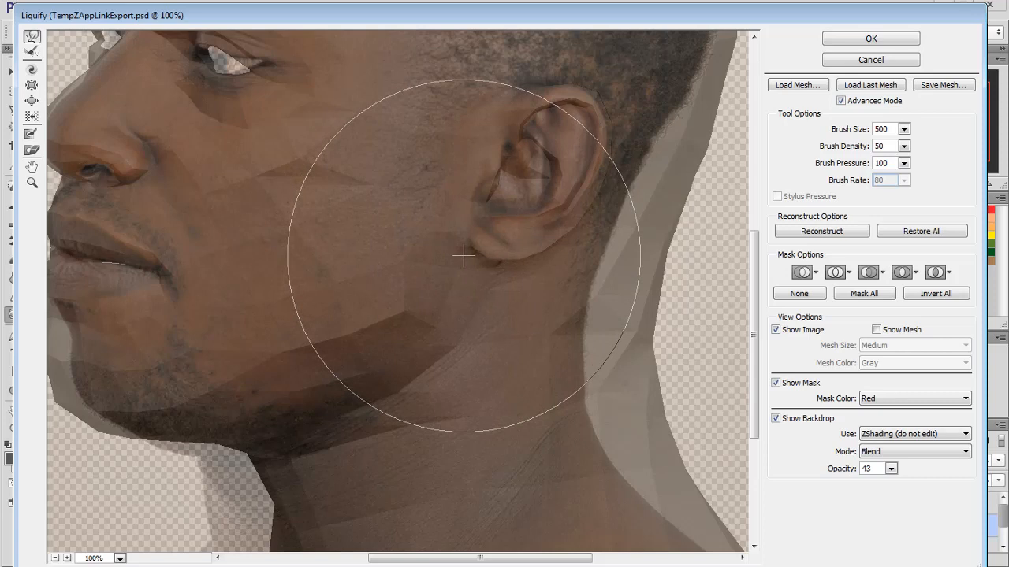
Fit the area behind the ear and the back of the head to the model, using warp brush sizes 175 to 300.
{"action": "key", "text": "bracketleft"}
{"action": "key", "text": "bracketleft"}
{"action": "key", "text": "bracketleft"}
{"action": "key", "text": "bracketleft"}
{"action": "key", "text": "bracketleft"}
{"action": "key", "text": "bracketleft"}
{"action": "key", "text": "bracketleft"}
{"action": "key", "text": "bracketleft"}
{"action": "key", "text": "bracketleft"}
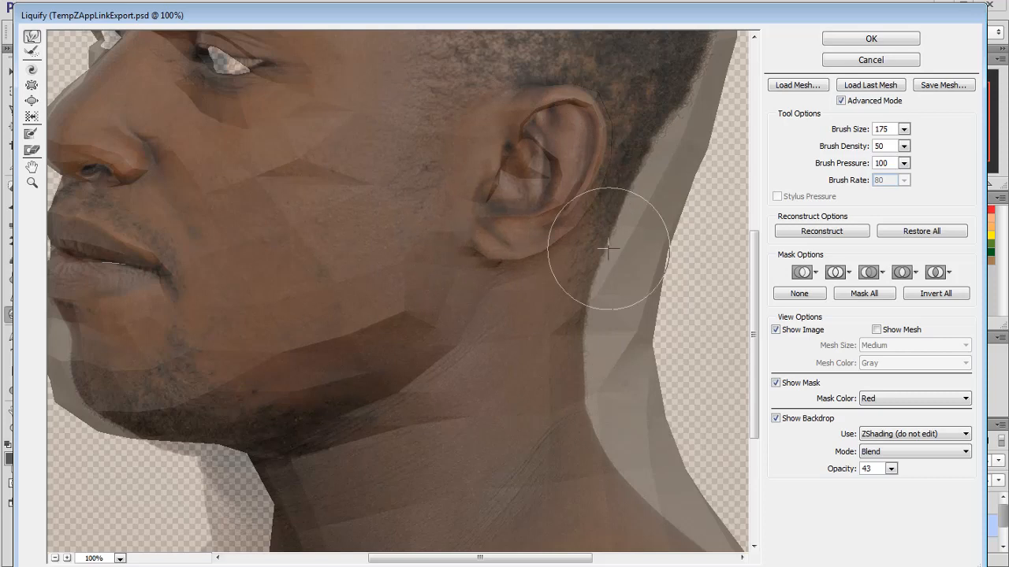
{"action": "scroll", "coordinate": [488, 237], "scroll_direction": "up", "scroll_amount": 3}
{"action": "key", "text": "bracketright"}
{"action": "key", "text": "bracketright"}
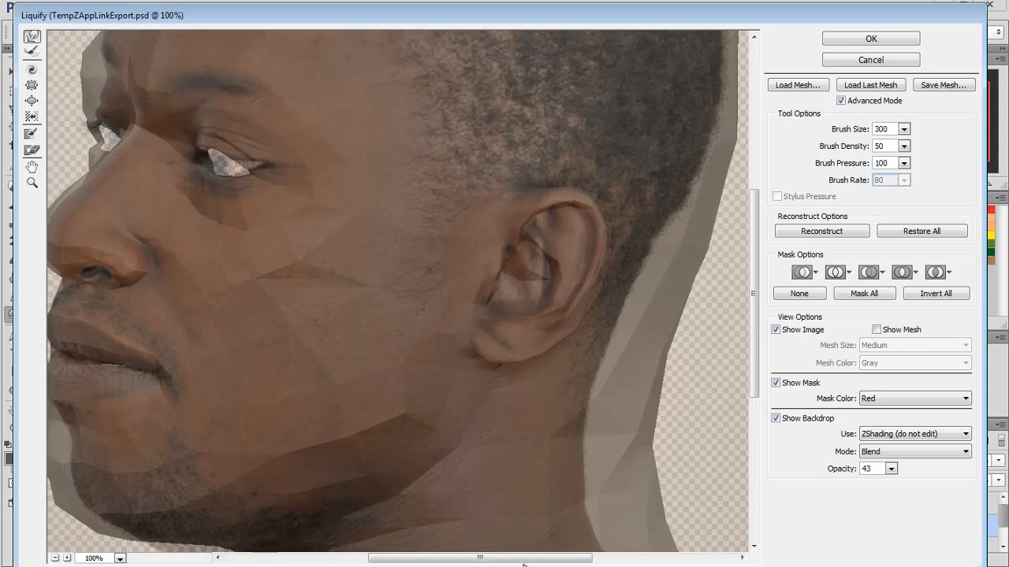
Fine-tune the nostril's lower edge and the area above the upper lip, using warp brush sizes from 90 down to 45.
{"action": "left_click_drag", "start_coordinate": [530, 558], "coordinate": [490, 559]}
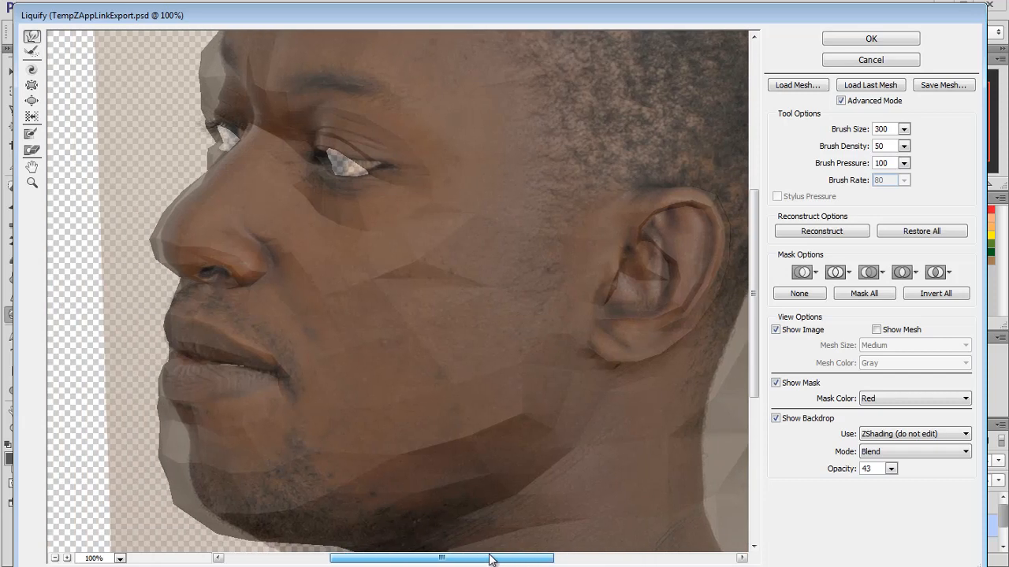
{"action": "key", "text": "bracketleft"}
{"action": "key", "text": "bracketleft"}
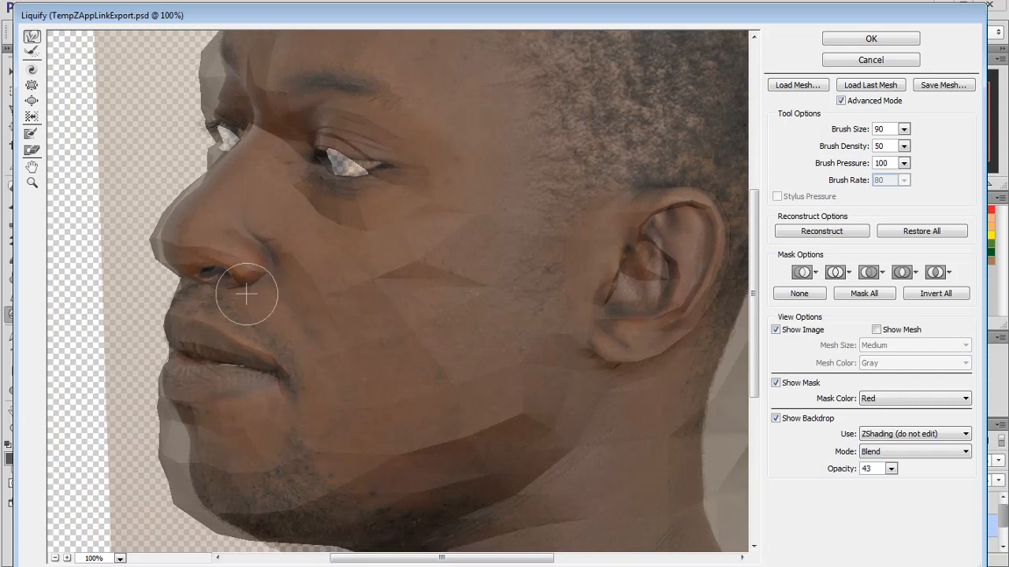
{"action": "key", "text": "bracketleft"}
{"action": "key", "text": "bracketleft"}
{"action": "key", "text": "bracketleft"}
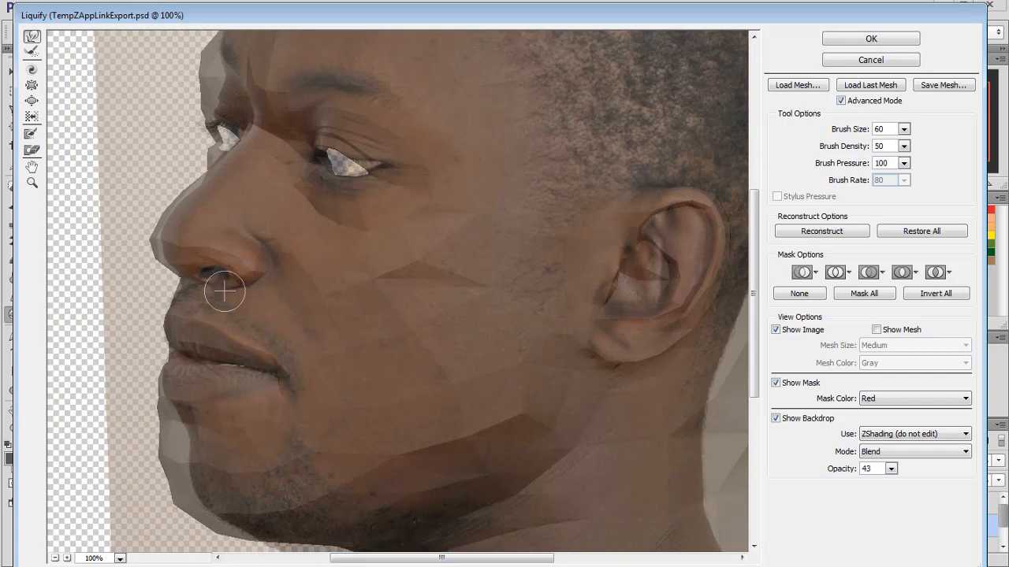
{"action": "key", "text": "bracketleft"}
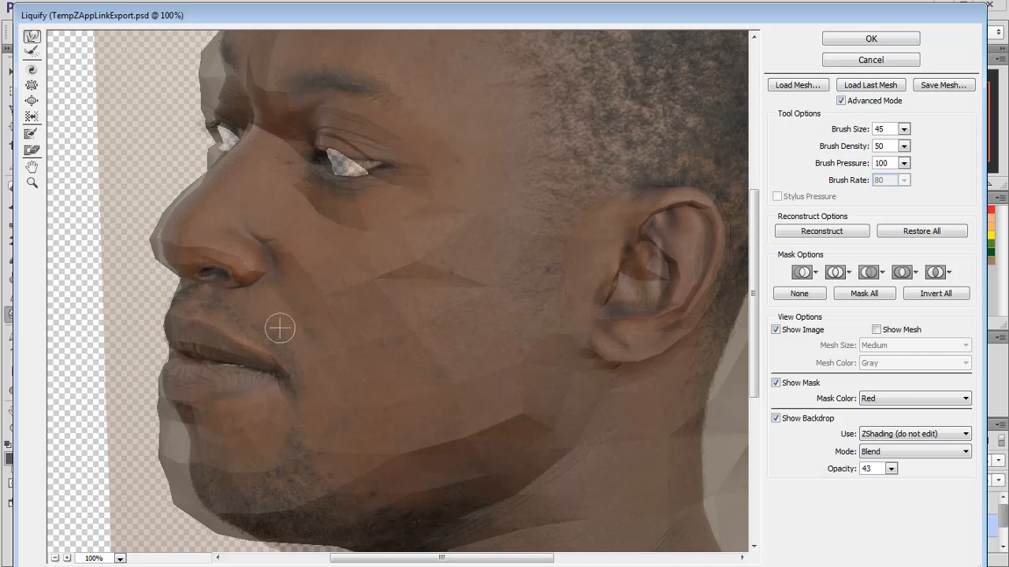
Touch up the area around the near eye with warp brush sizes up to 150 and apply the Liquify changes.
{"action": "key", "text": "bracketright"}
{"action": "key", "text": "bracketright"}
{"action": "key", "text": "bracketright"}
{"action": "key", "text": "bracketright"}
{"action": "key", "text": "bracketleft"}
{"action": "key", "text": "bracketleft"}
{"action": "key", "text": "bracketleft"}
{"action": "key", "text": "bracketleft"}
{"action": "scroll", "coordinate": [313, 345], "scroll_direction": "up", "scroll_amount": 2}
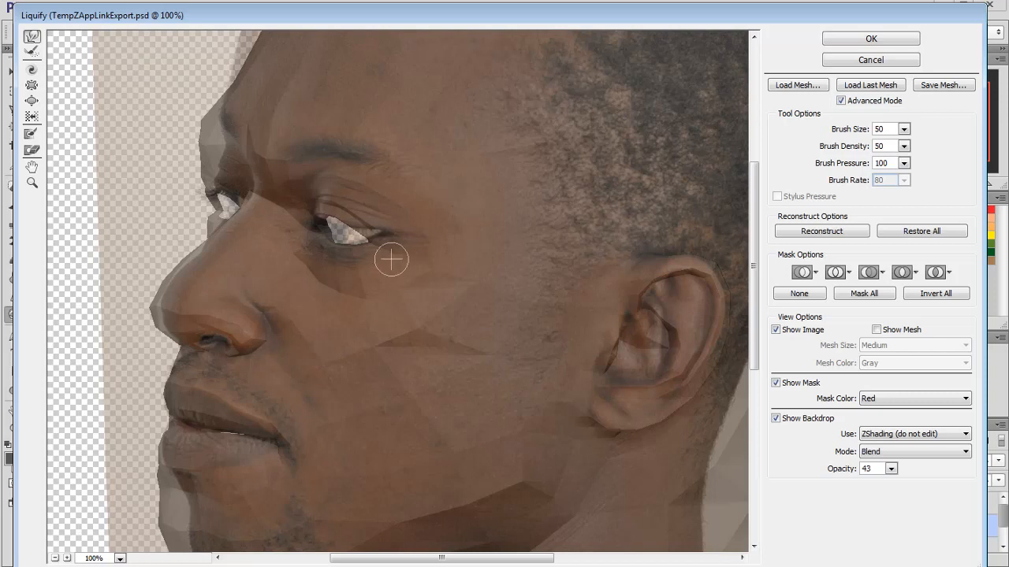
{"action": "key", "text": "bracketright"}
{"action": "key", "text": "bracketright"}
{"action": "key", "text": "bracketright"}
{"action": "key", "text": "bracketright"}
{"action": "key", "text": "bracketright"}
{"action": "key", "text": "bracketright"}
{"action": "key", "text": "bracketright"}
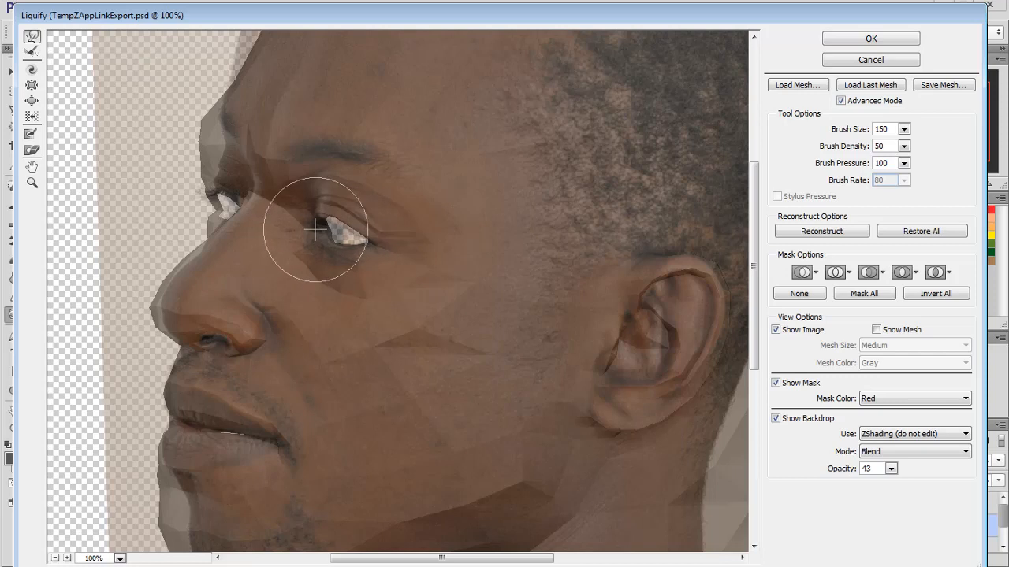
{"action": "left_click", "coordinate": [867, 39]}
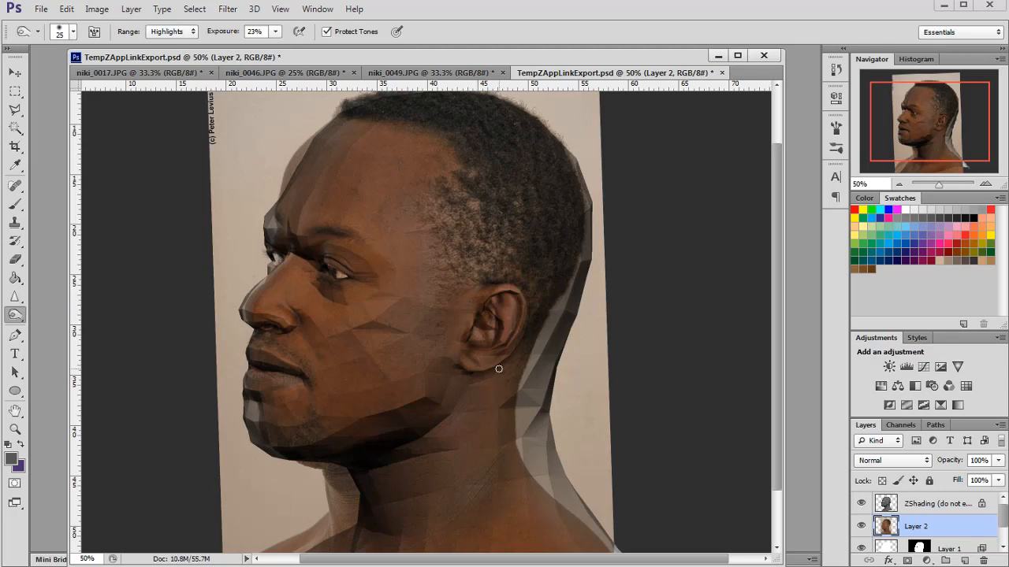
Merge the warped portrait layer down into Layer 1 with its mask applied and save the document.
{"action": "key", "text": "ctrl+e"}
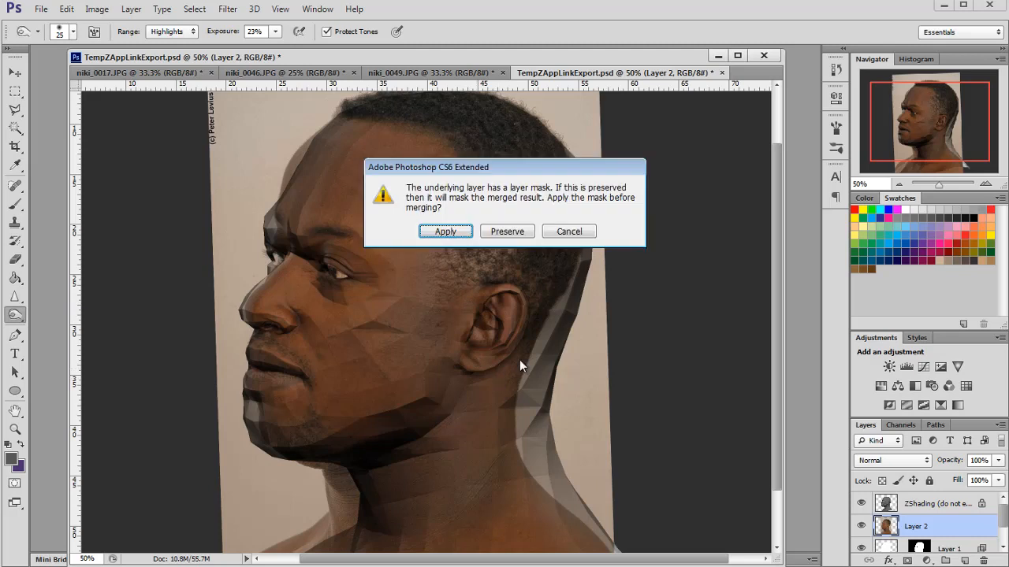
{"action": "left_click", "coordinate": [448, 230]}
{"action": "key", "text": "ctrl+s"}
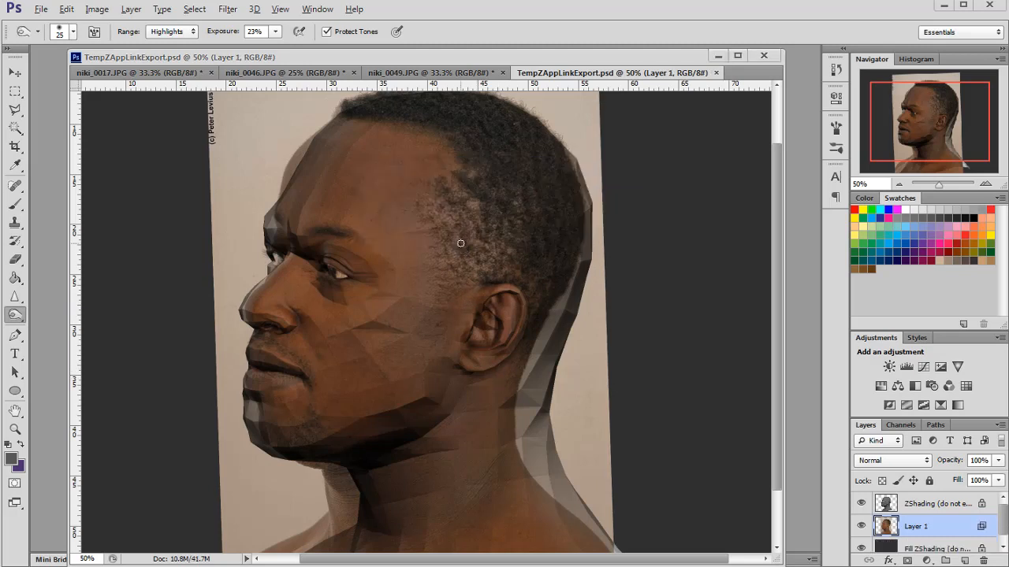
Switch to ZBrush and pick up the edited portrait as a projection onto the face_LP head.
{"action": "key", "text": "alt+Tab"}
{"action": "left_click", "coordinate": [495, 134]}
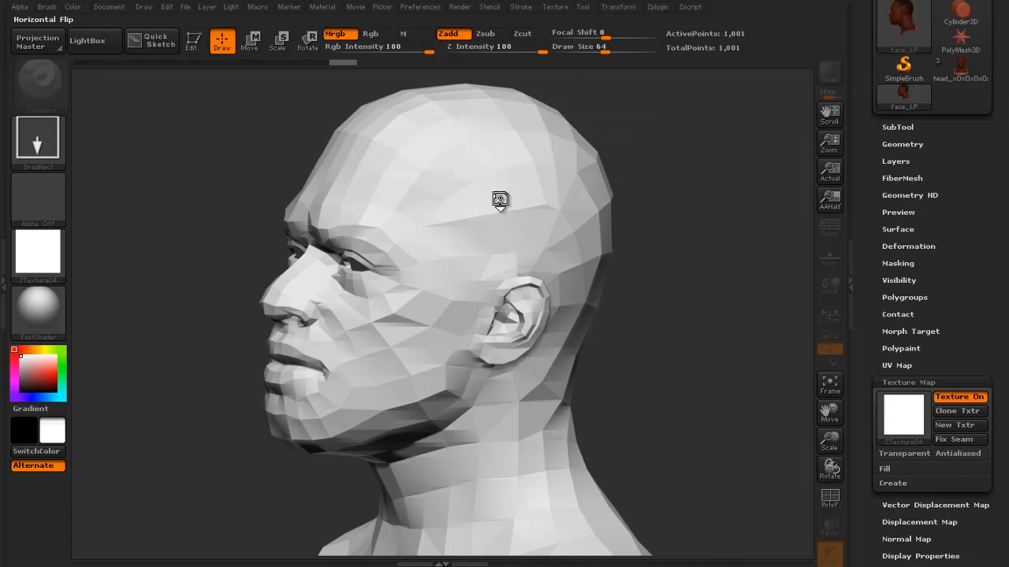
{"action": "left_click", "coordinate": [459, 211]}
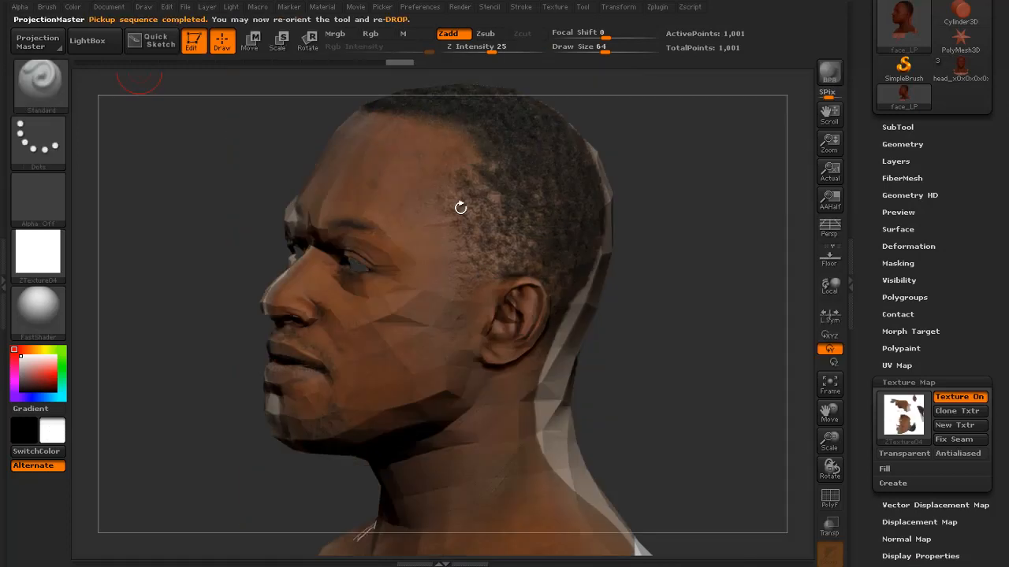
Examine the projected texture on the face, ear, neck and back of the head from several side views.
{"action": "left_click_drag", "start_coordinate": [698, 344], "coordinate": [723, 326]}
{"action": "key", "text": "f"}
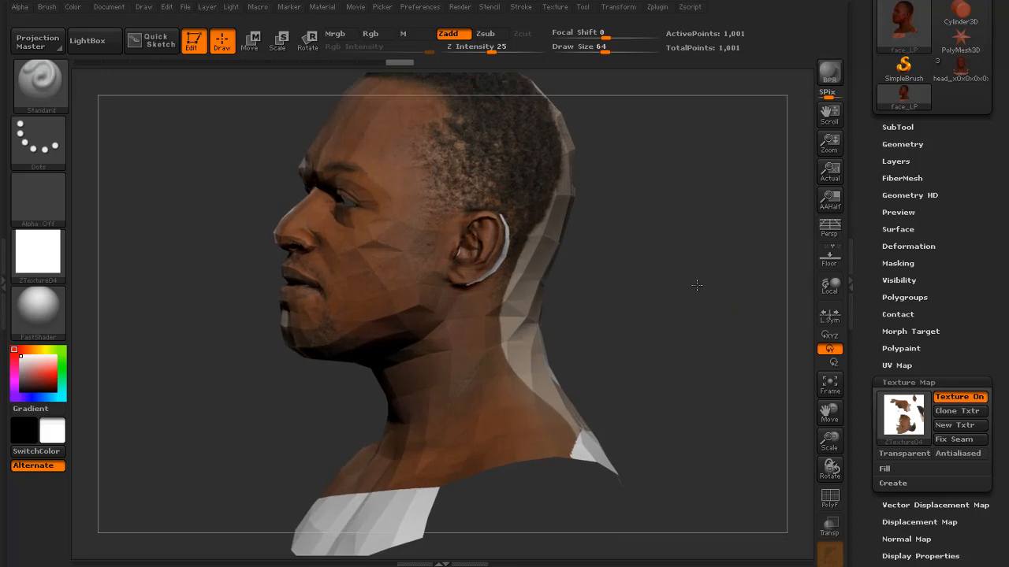
{"action": "left_click_drag", "start_coordinate": [697, 286], "coordinate": [678, 304]}
{"action": "key", "text": "alt+Tab"}
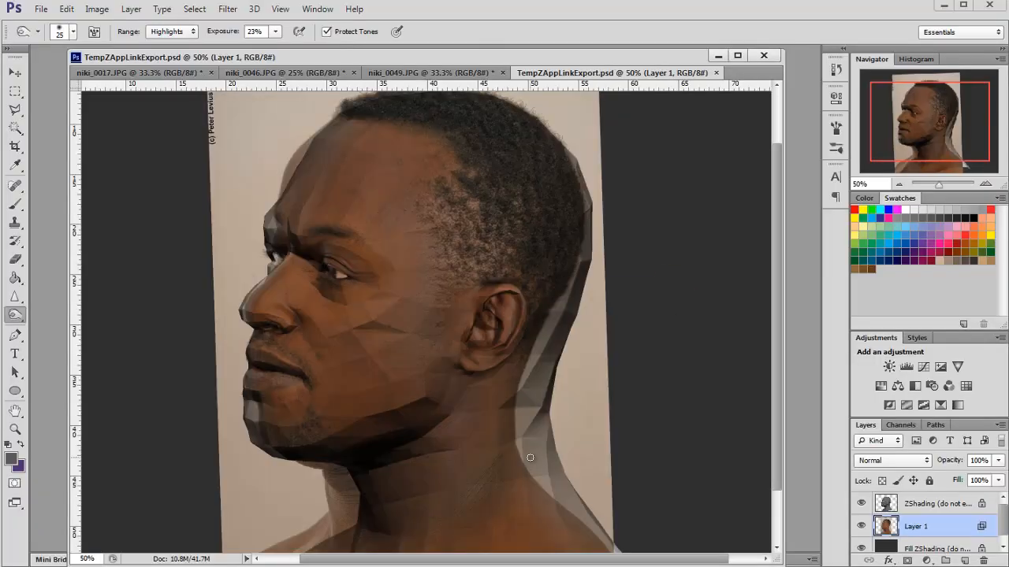
{"action": "key", "text": "alt+Tab"}
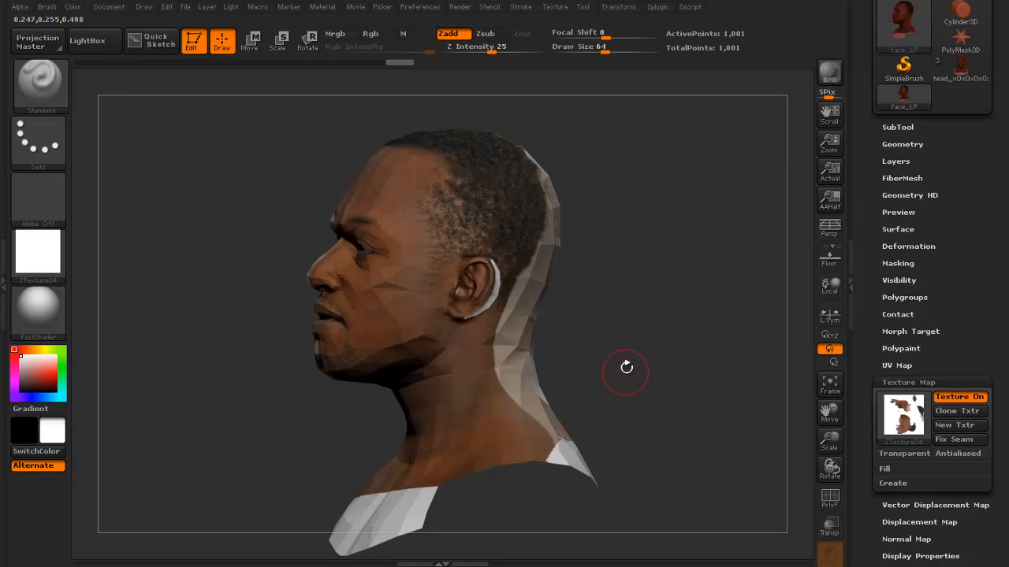
{"action": "left_click_drag", "start_coordinate": [627, 367], "coordinate": [749, 362]}
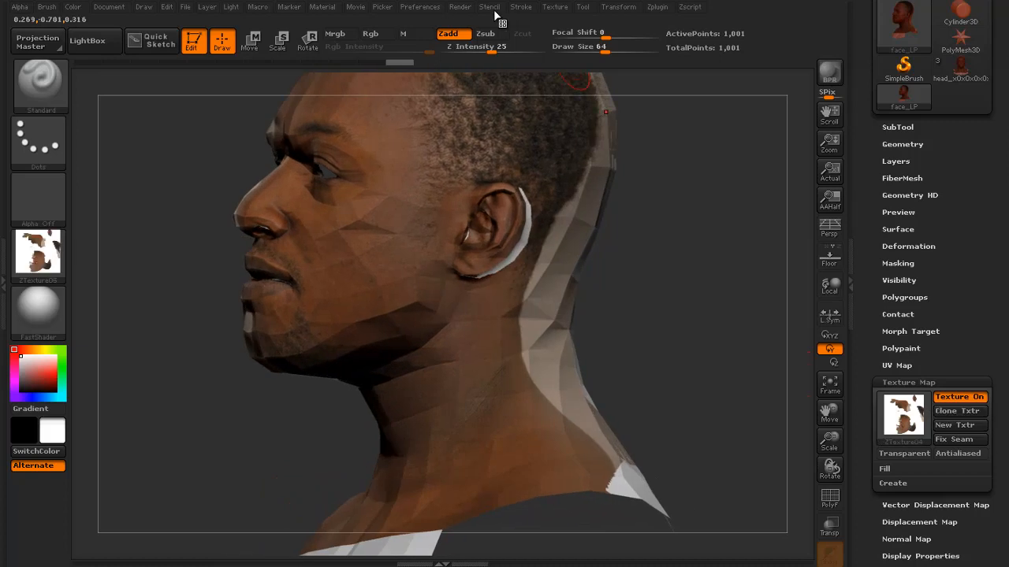
Flip ZTexture05 vertically and export it as middle in Photoshop PSD format to the project folder.
{"action": "left_click", "coordinate": [555, 6]}
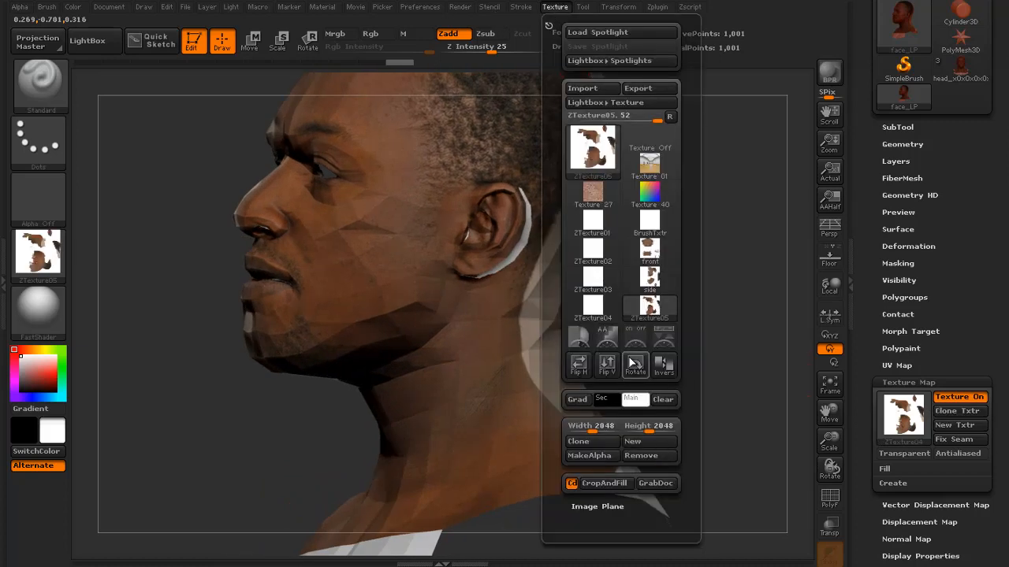
{"action": "left_click", "coordinate": [611, 367]}
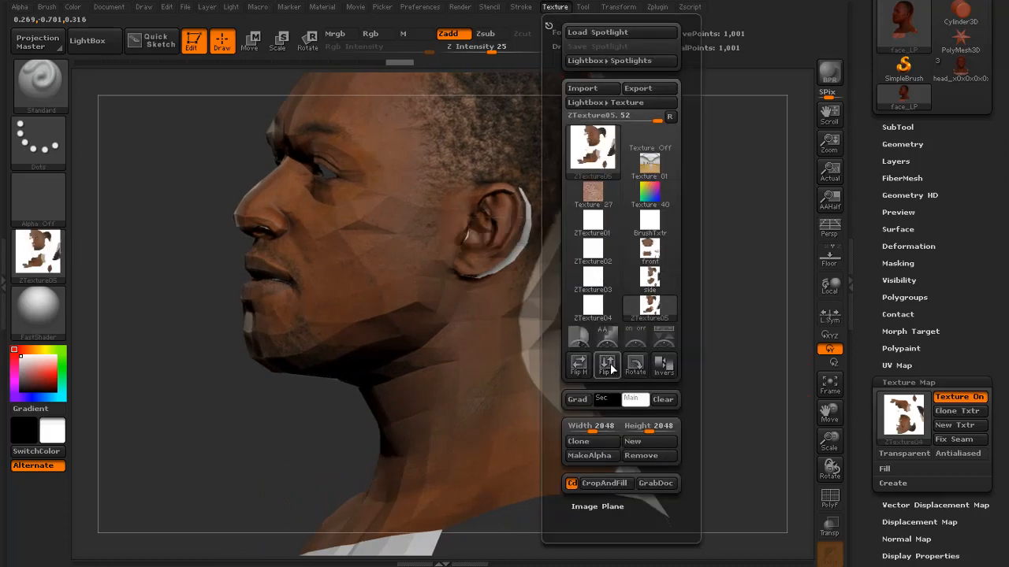
{"action": "left_click", "coordinate": [638, 88]}
{"action": "type", "text": "middle"}
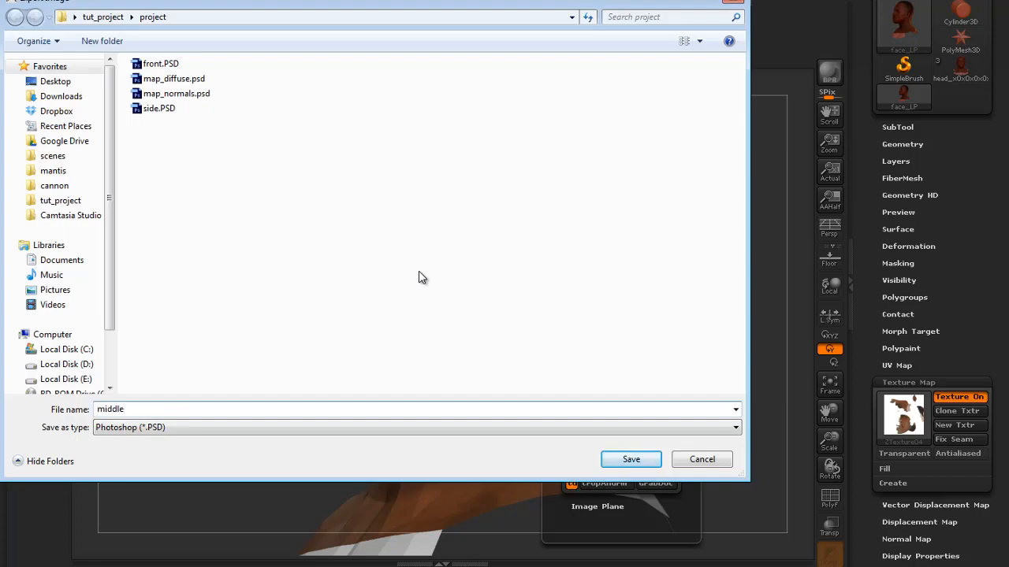
{"action": "key", "text": "Return"}
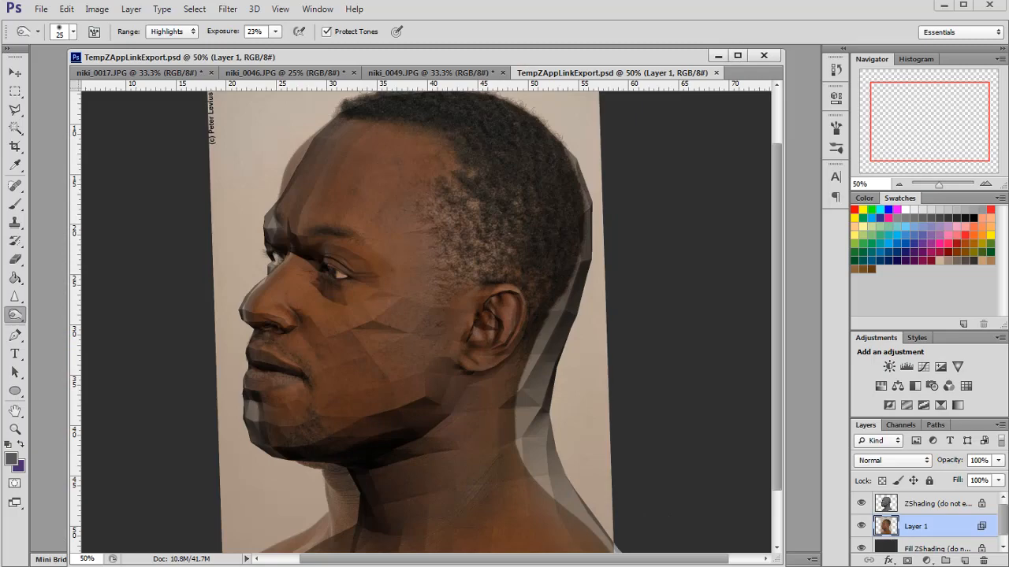
Close the TempZAppLinkExport.psd document in Photoshop.
{"action": "left_click", "coordinate": [717, 73]}
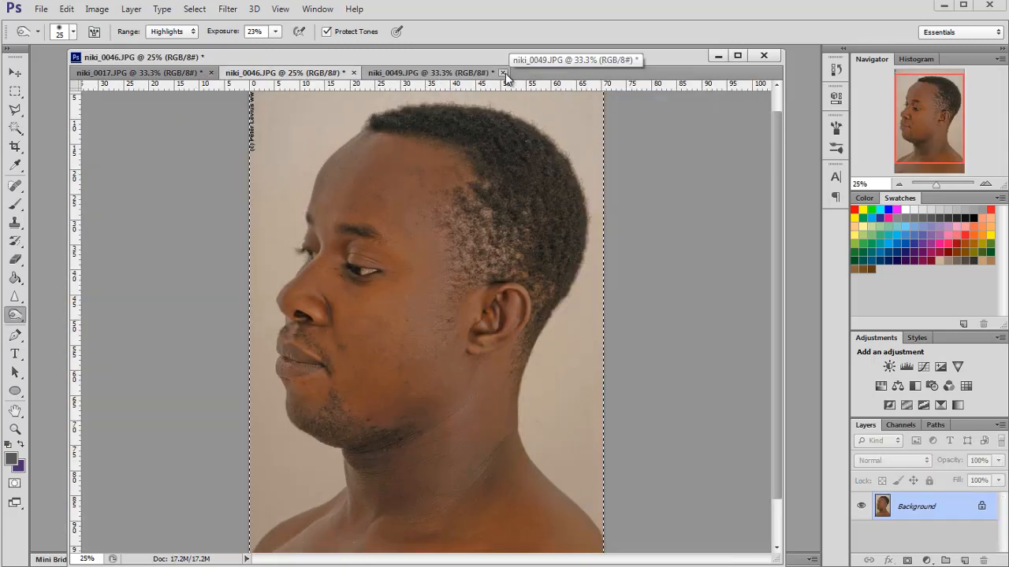
{"action": "left_click", "coordinate": [355, 73]}
{"action": "left_click", "coordinate": [557, 227]}
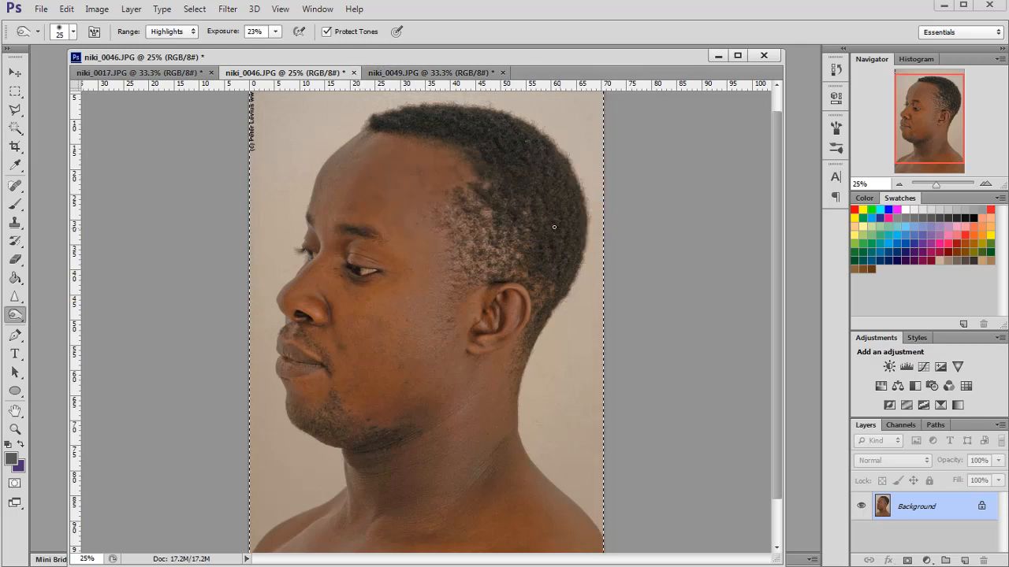
Minimize the window with the edited portraits and review the reference photos niki_0036.JPG, niki_0048.JPG and niki_0030.JPG.
{"action": "left_click_drag", "start_coordinate": [409, 57], "coordinate": [404, 56]}
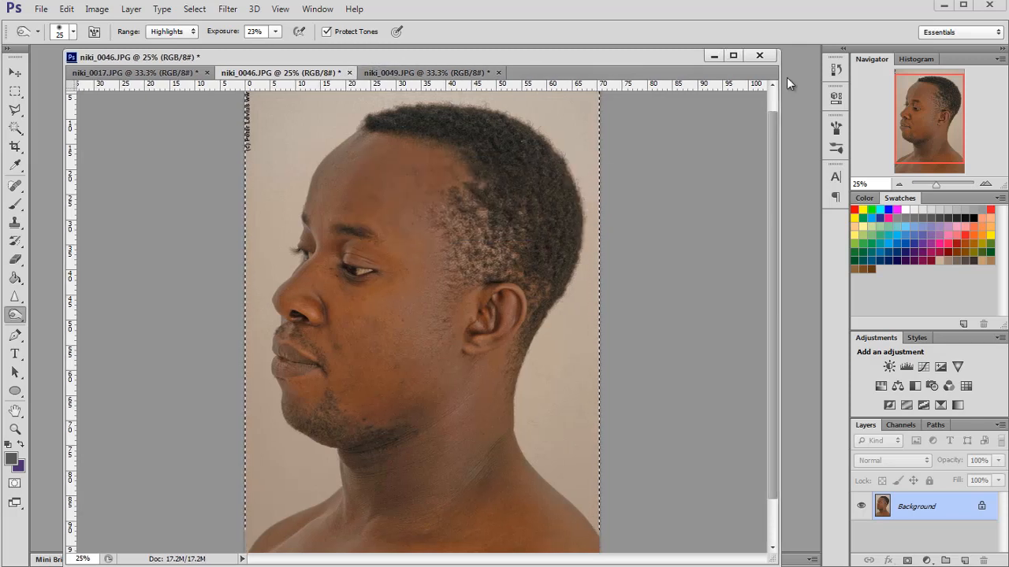
{"action": "left_click", "coordinate": [714, 56]}
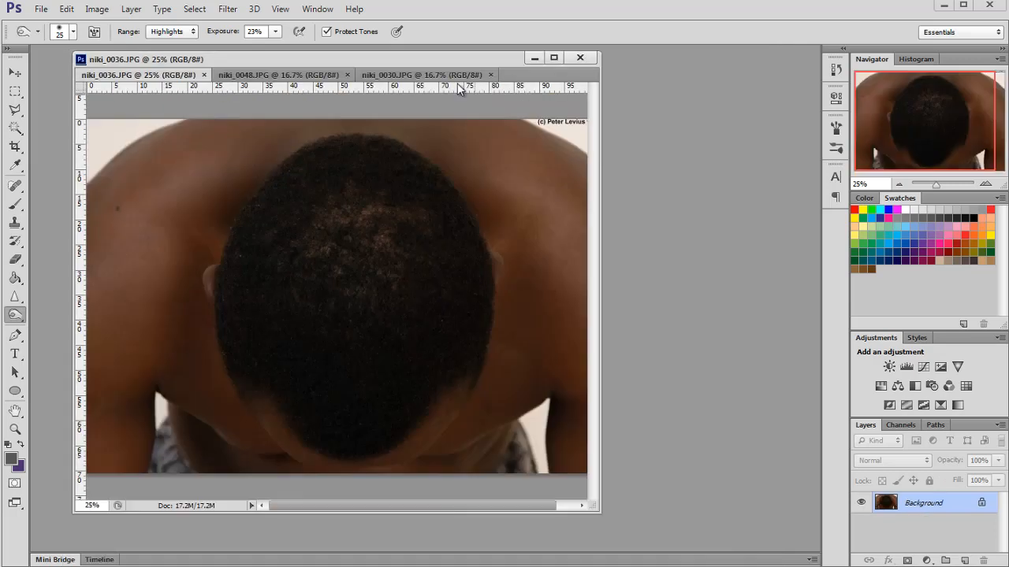
{"action": "left_click_drag", "start_coordinate": [467, 59], "coordinate": [458, 58]}
{"action": "left_click", "coordinate": [323, 73]}
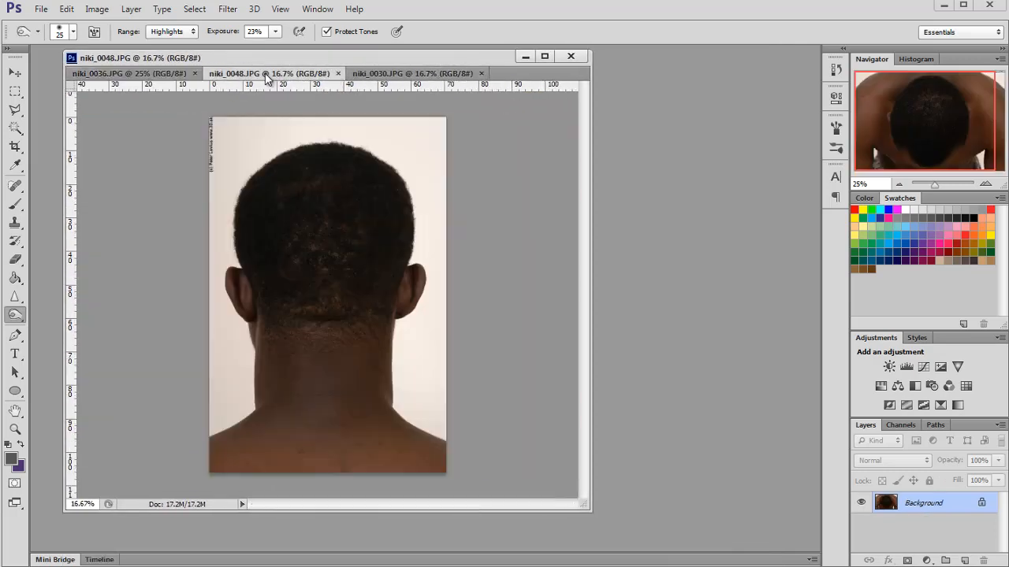
{"action": "left_click", "coordinate": [395, 74]}
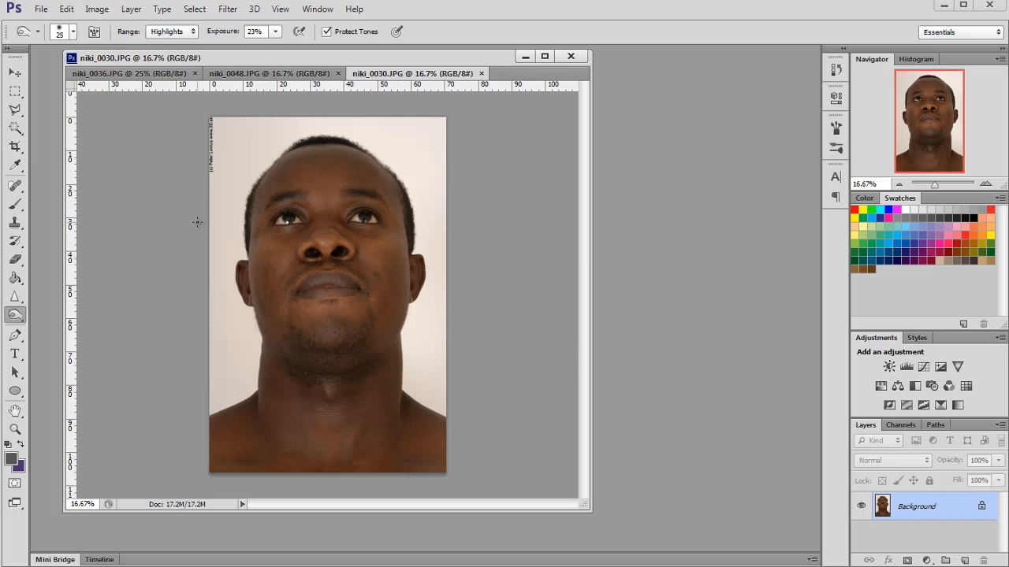
{"action": "left_click_drag", "start_coordinate": [586, 510], "coordinate": [636, 535]}
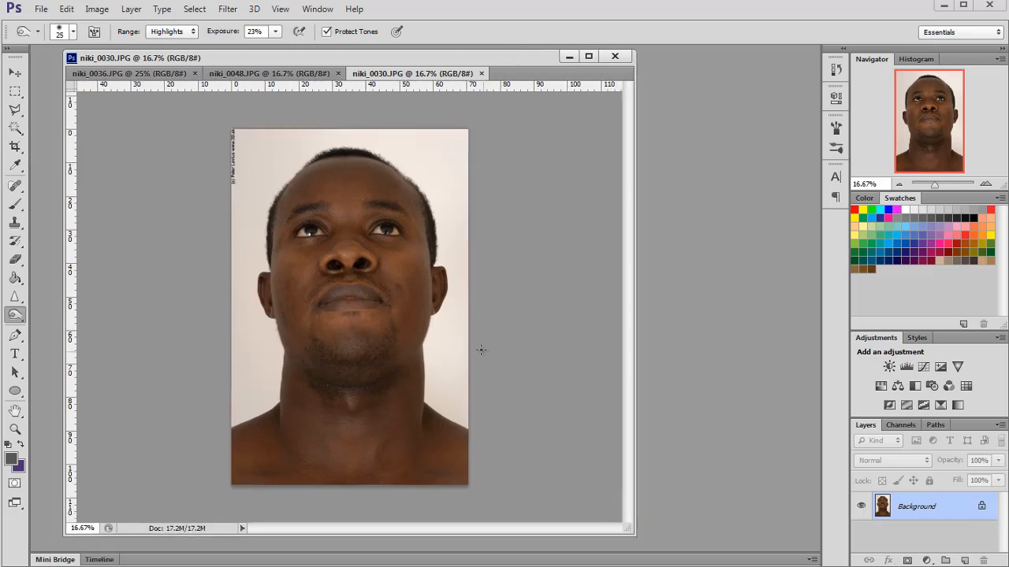
{"action": "left_click", "coordinate": [97, 8]}
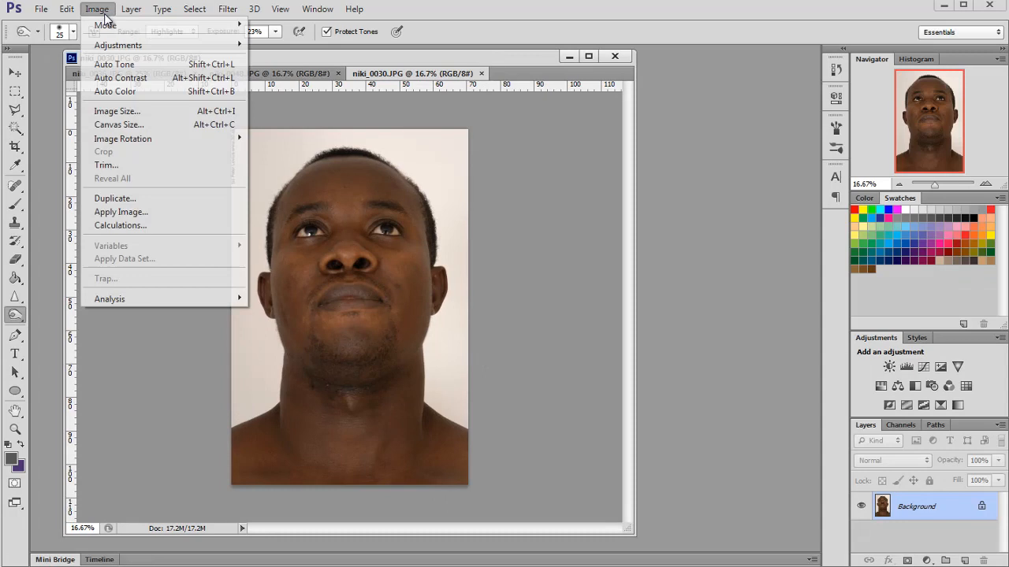
{"action": "mouse_move", "coordinate": [126, 47]}
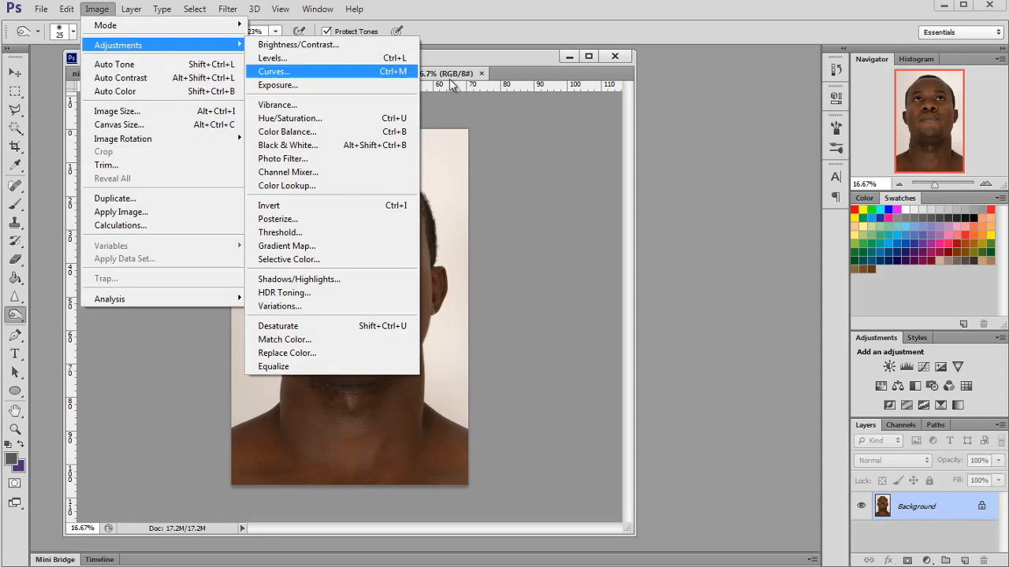
{"action": "left_click", "coordinate": [485, 66]}
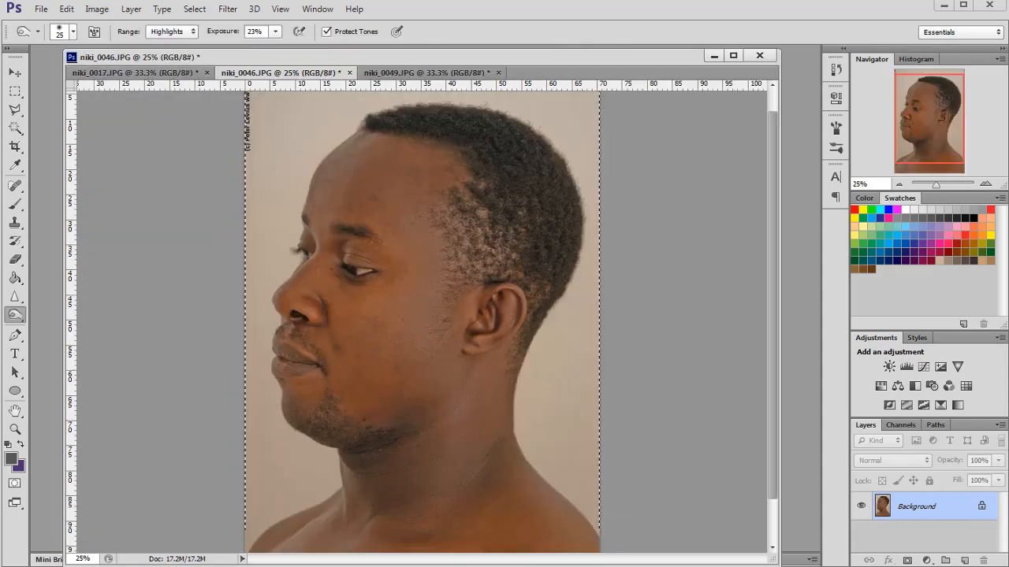
Save the edited three-quarter portrait niki_0046.JPG under a new name in the black_heads folder.
{"action": "left_click", "coordinate": [40, 9]}
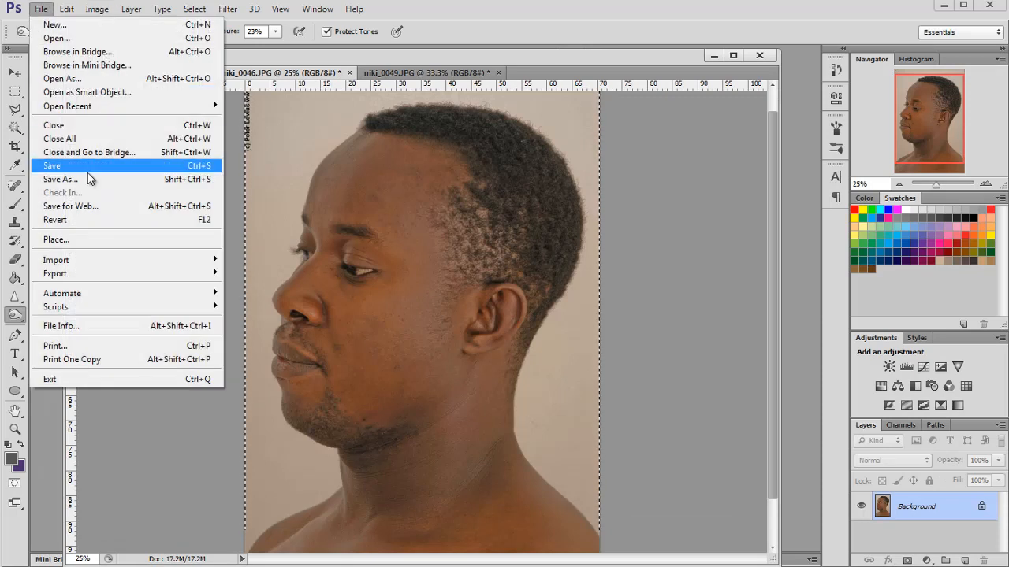
{"action": "left_click", "coordinate": [146, 179]}
{"action": "type", "text": "e"}
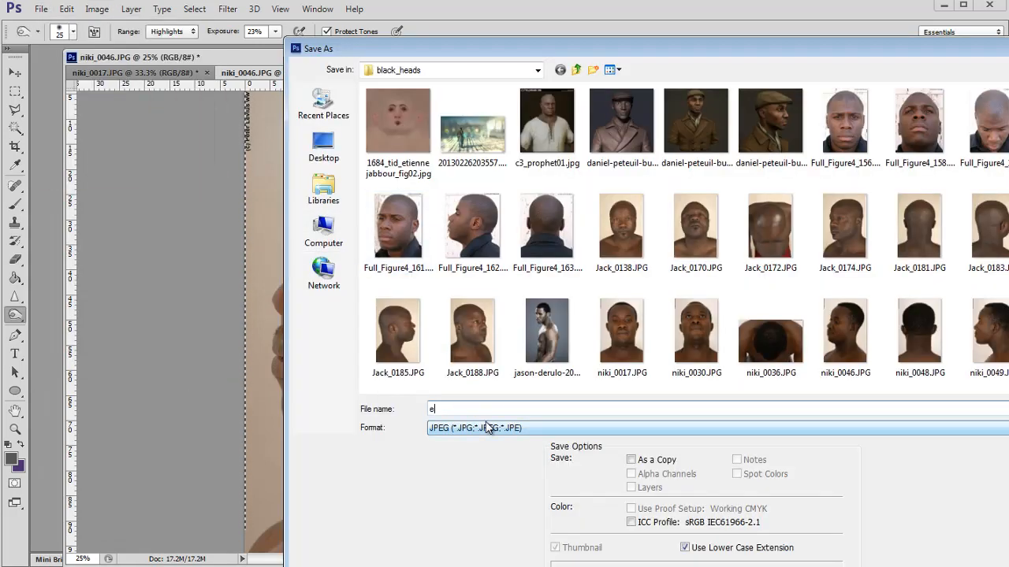
Save the edited niki_0046 photo as a JPEG named edit_1 in the black_heads folder.
{"action": "type", "text": "dit_1"}
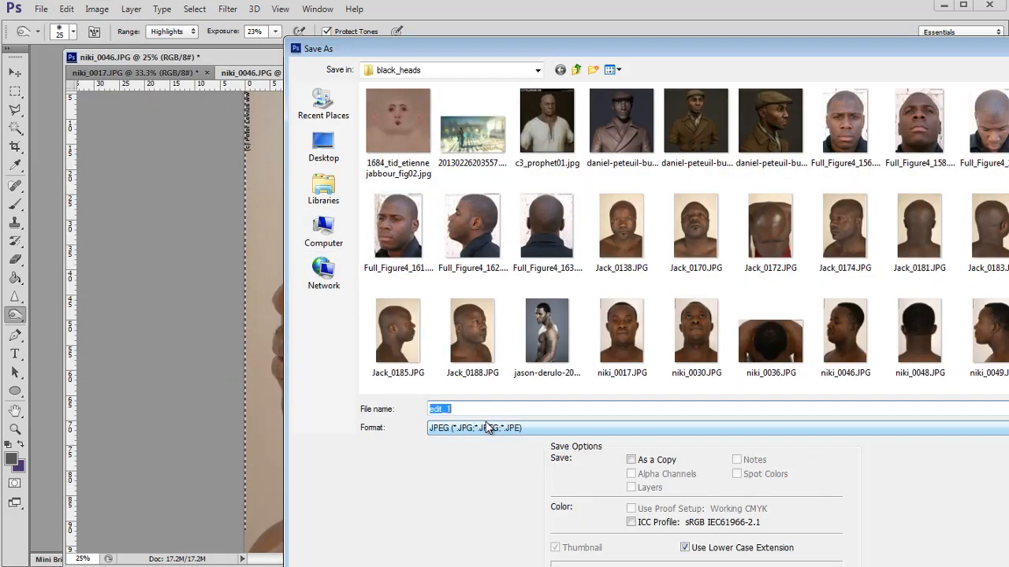
{"action": "key", "text": "Return"}
{"action": "key", "text": "Return"}
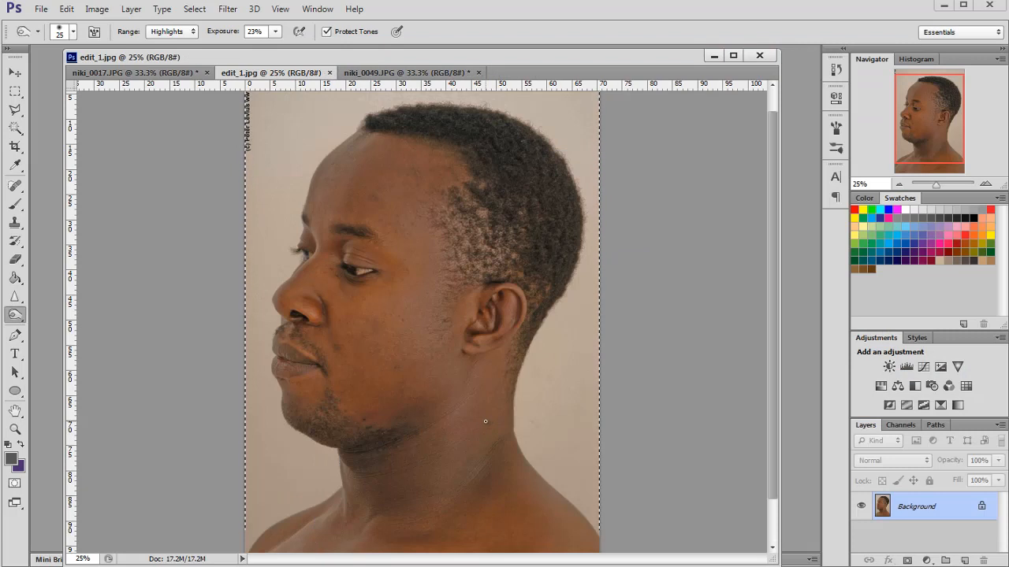
Save the edited niki_0049 photo as a separate JPEG named edit_2.
{"action": "left_click", "coordinate": [407, 72]}
{"action": "left_click", "coordinate": [41, 9]}
{"action": "left_click", "coordinate": [79, 181]}
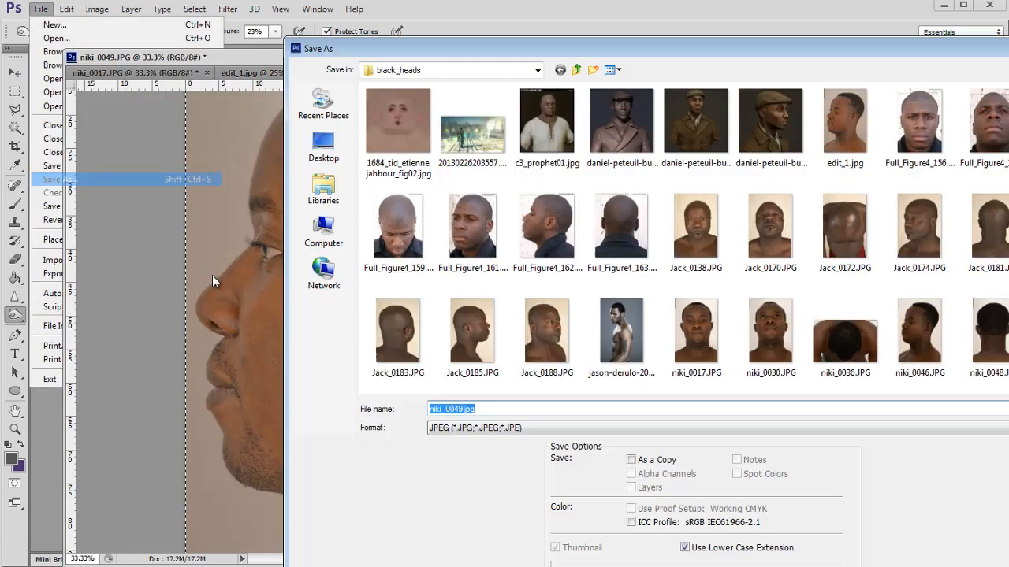
{"action": "type", "text": "edit_2"}
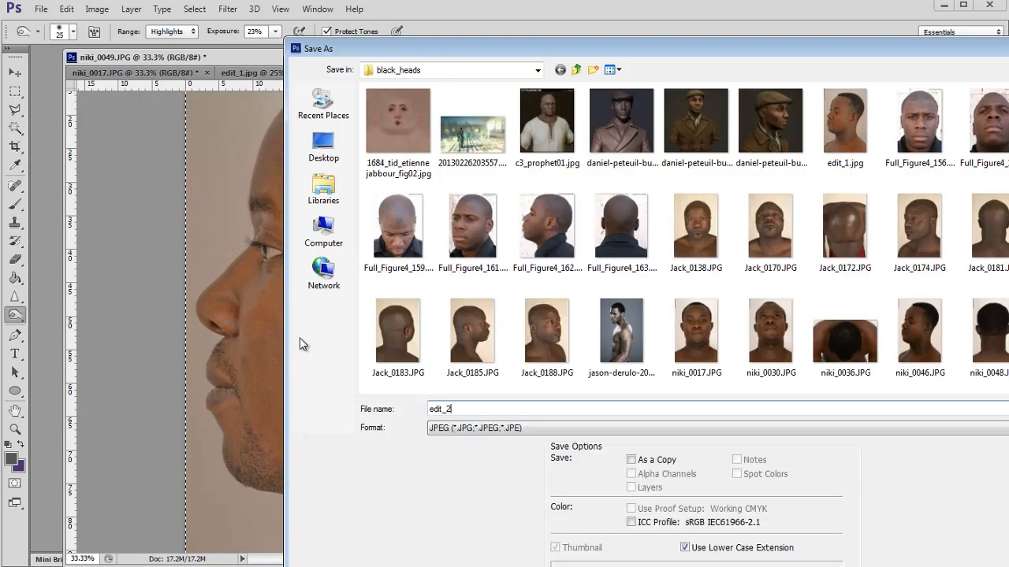
{"action": "key", "text": "Return"}
{"action": "key", "text": "Return"}
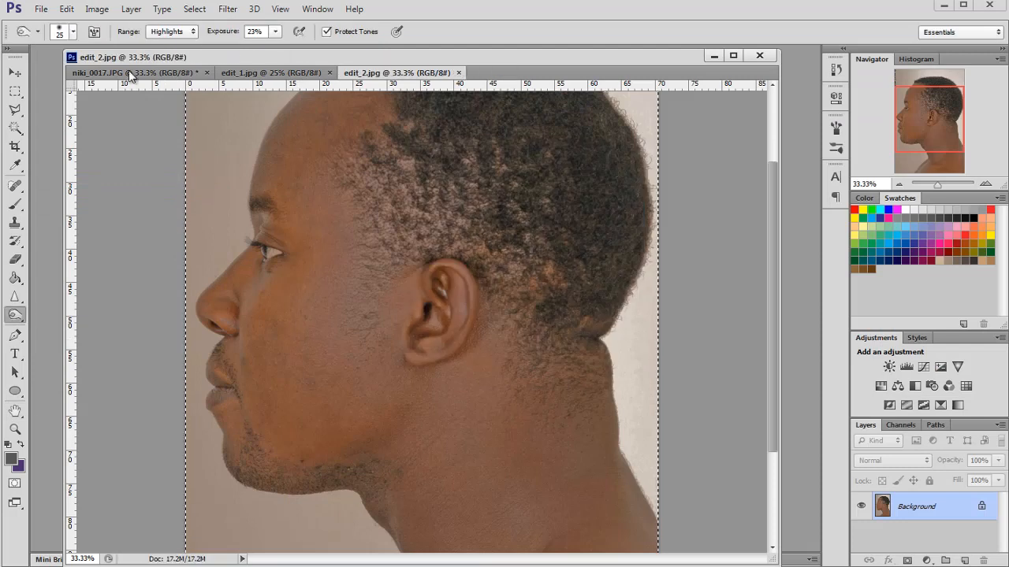
Save the edited niki_0017 photo as a separate JPEG named edit_3.
{"action": "left_click", "coordinate": [134, 73]}
{"action": "left_click", "coordinate": [41, 8]}
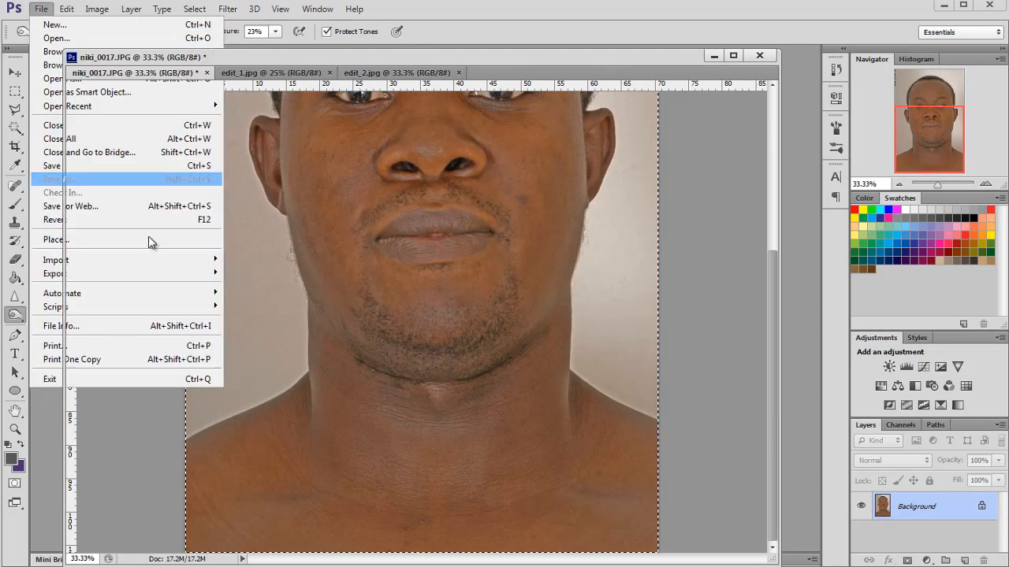
{"action": "left_click", "coordinate": [60, 179]}
{"action": "type", "text": "edit+"}
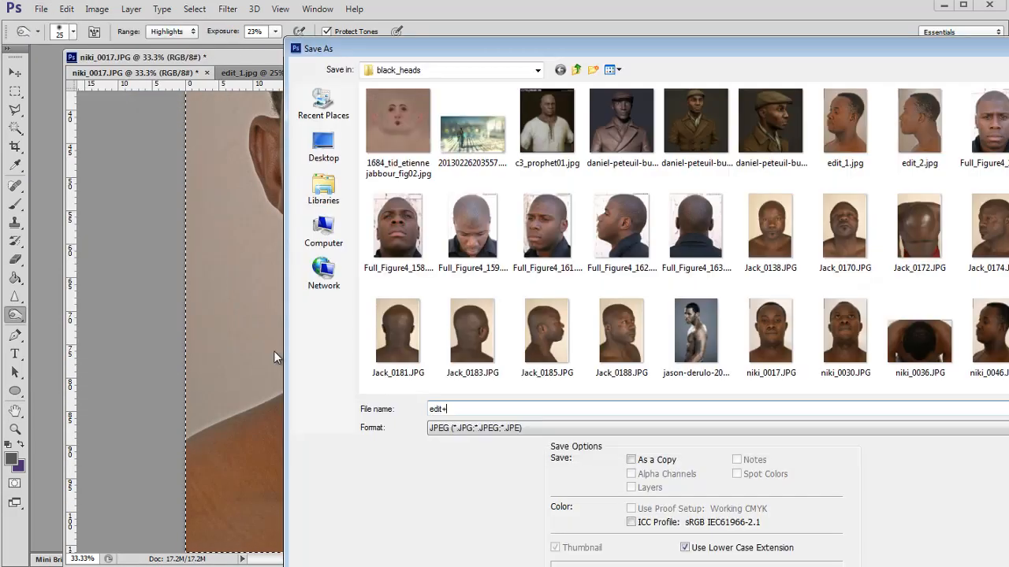
{"action": "key", "text": "BackSpace"}
{"action": "type", "text": "_3"}
{"action": "key", "text": "Return"}
{"action": "key", "text": "Return"}
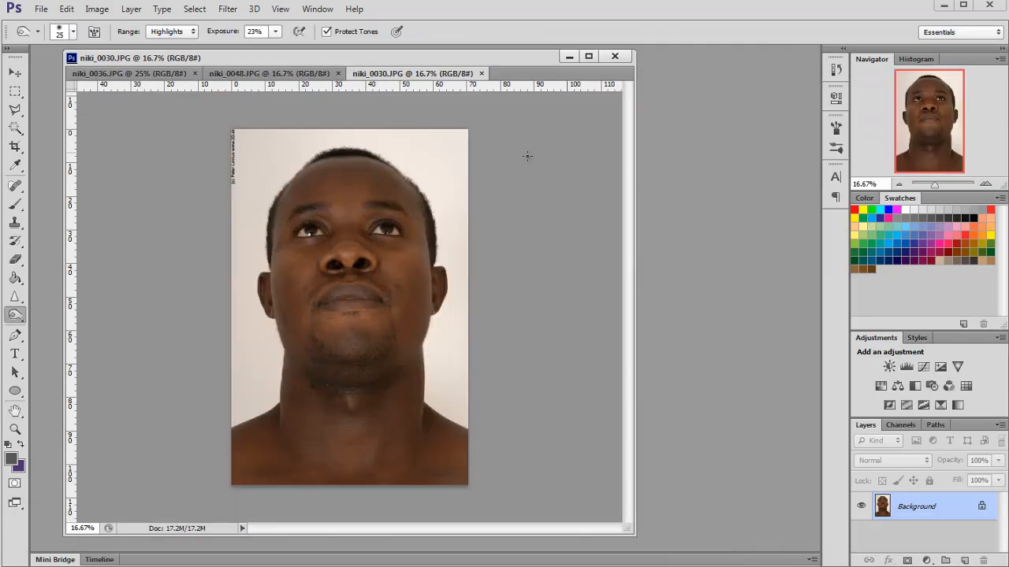
Apply Shadows/Highlights to the niki_0030 photo with the Highlights amount at 88% and the Highlights radius at 0 px.
{"action": "left_click", "coordinate": [97, 9]}
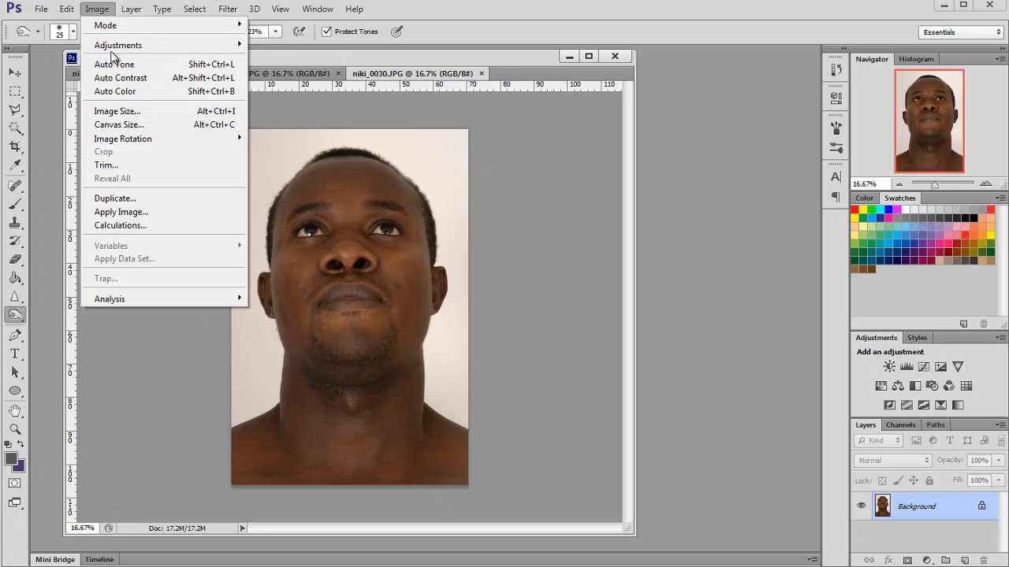
{"action": "mouse_move", "coordinate": [119, 45]}
{"action": "left_click", "coordinate": [307, 281]}
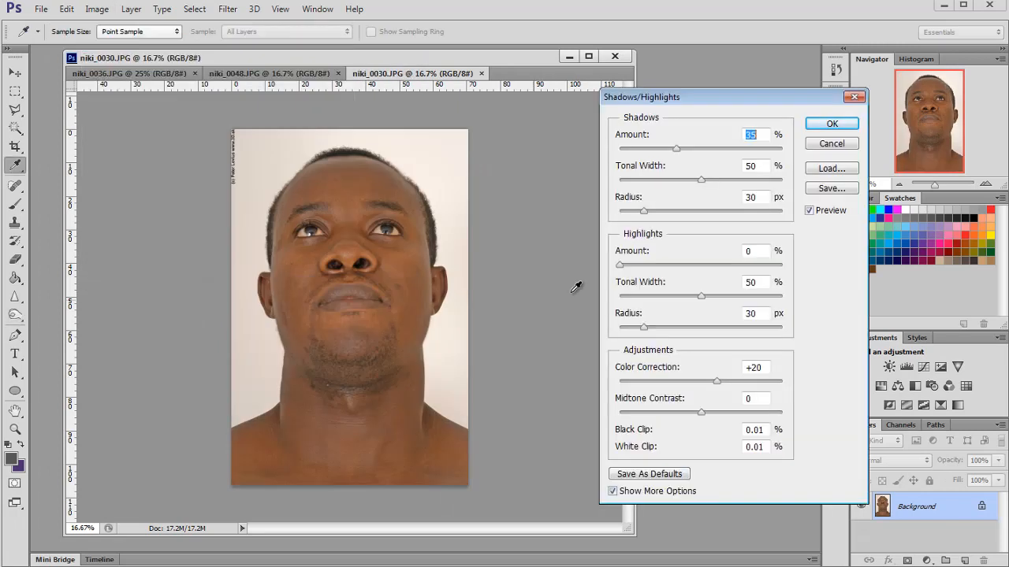
{"action": "left_click_drag", "start_coordinate": [687, 266], "coordinate": [755, 271]}
{"action": "left_click_drag", "start_coordinate": [643, 327], "coordinate": [577, 326]}
{"action": "left_click_drag", "start_coordinate": [752, 266], "coordinate": [762, 266]}
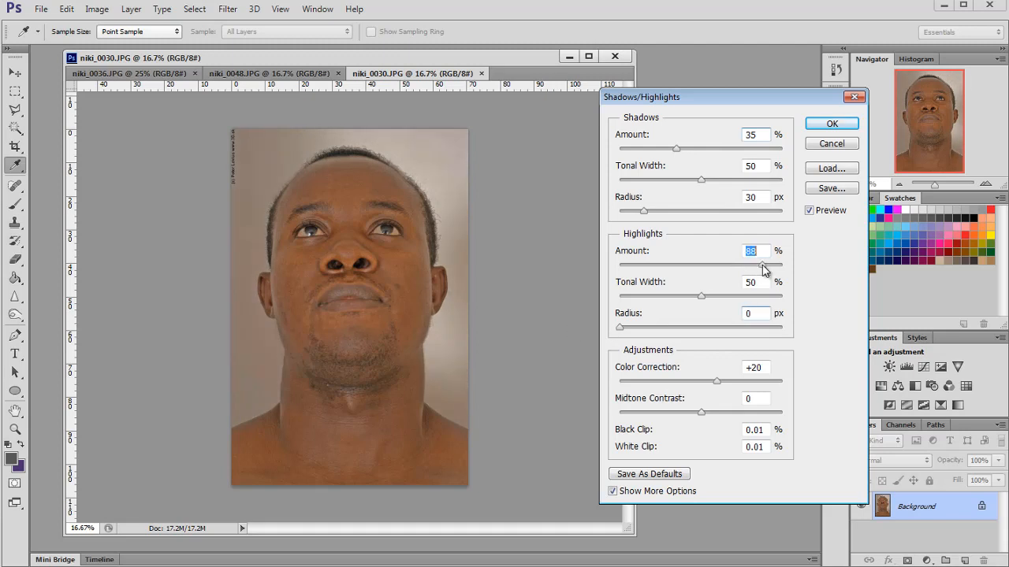
{"action": "left_click", "coordinate": [832, 124]}
{"action": "key", "text": "o"}
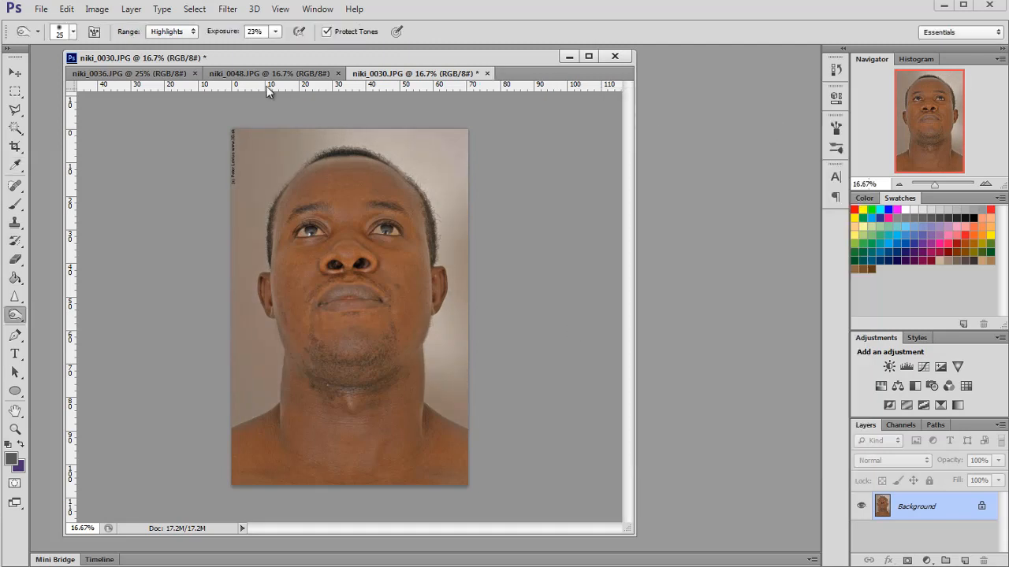
Apply Shadows/Highlights to the niki_0048 photo with the Highlights amount at 91% and the Highlights radius at 0 px.
{"action": "left_click", "coordinate": [260, 74]}
{"action": "left_click", "coordinate": [97, 9]}
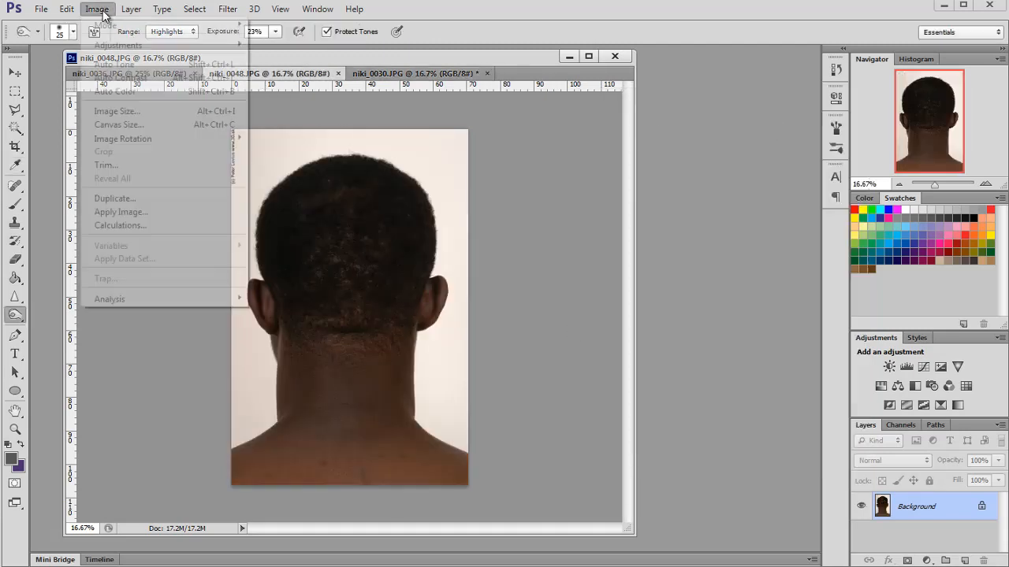
{"action": "mouse_move", "coordinate": [72, 38]}
{"action": "left_click", "coordinate": [307, 280]}
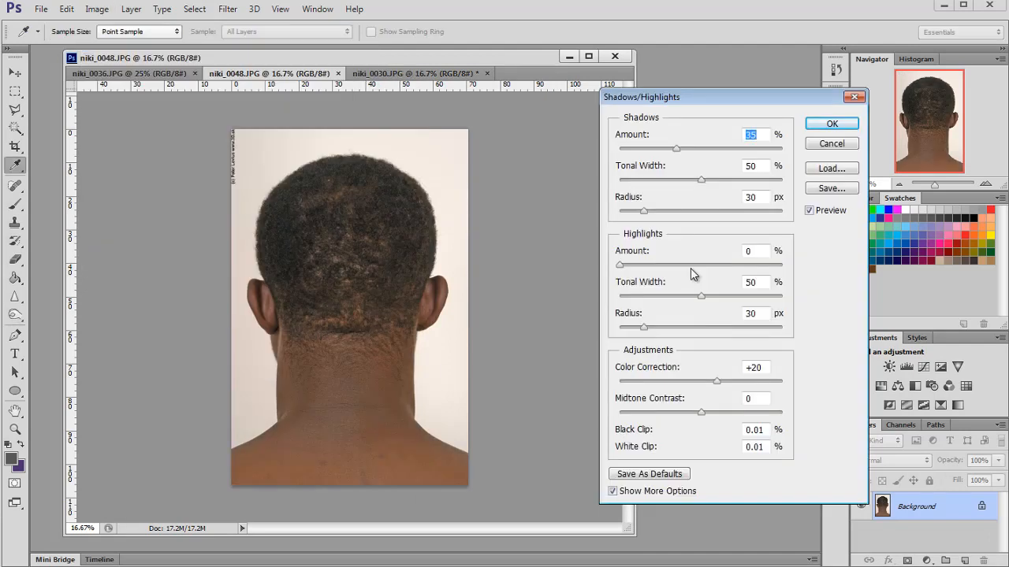
{"action": "left_click_drag", "start_coordinate": [690, 266], "coordinate": [762, 271]}
{"action": "left_click_drag", "start_coordinate": [644, 327], "coordinate": [543, 328]}
{"action": "left_click_drag", "start_coordinate": [768, 270], "coordinate": [770, 268]}
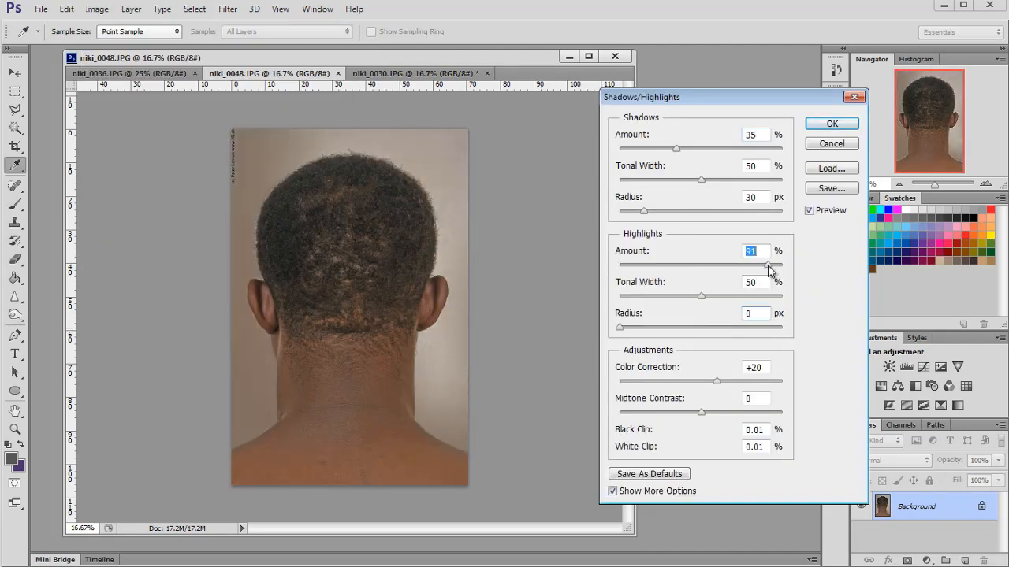
{"action": "left_click", "coordinate": [831, 125]}
{"action": "key", "text": "o"}
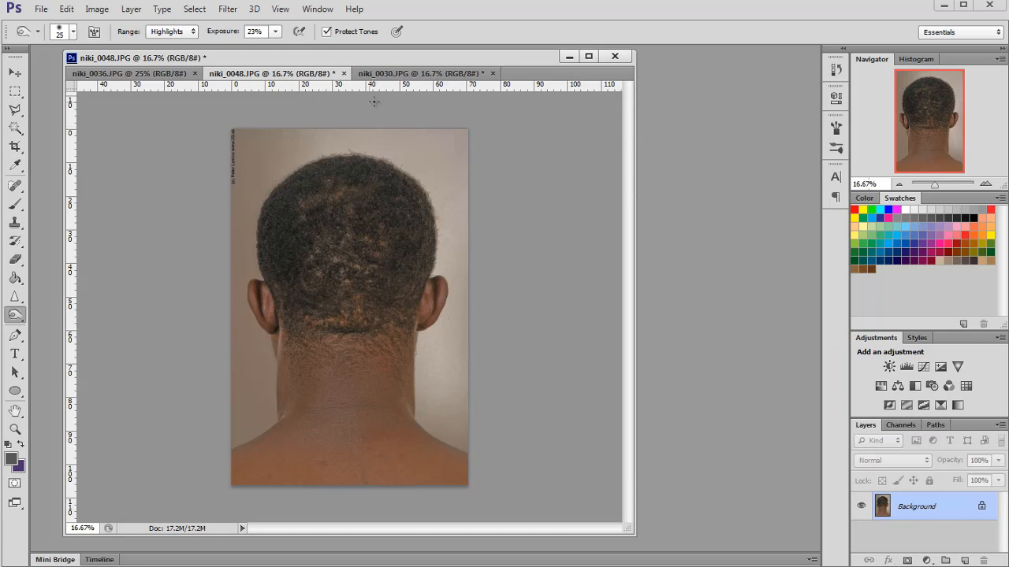
Apply Shadows/Highlights to the niki_0036 photo with Shadows tonal width 51%, Highlights amount 83% and Highlights radius 0 px.
{"action": "left_click", "coordinate": [418, 73]}
{"action": "left_click", "coordinate": [156, 73]}
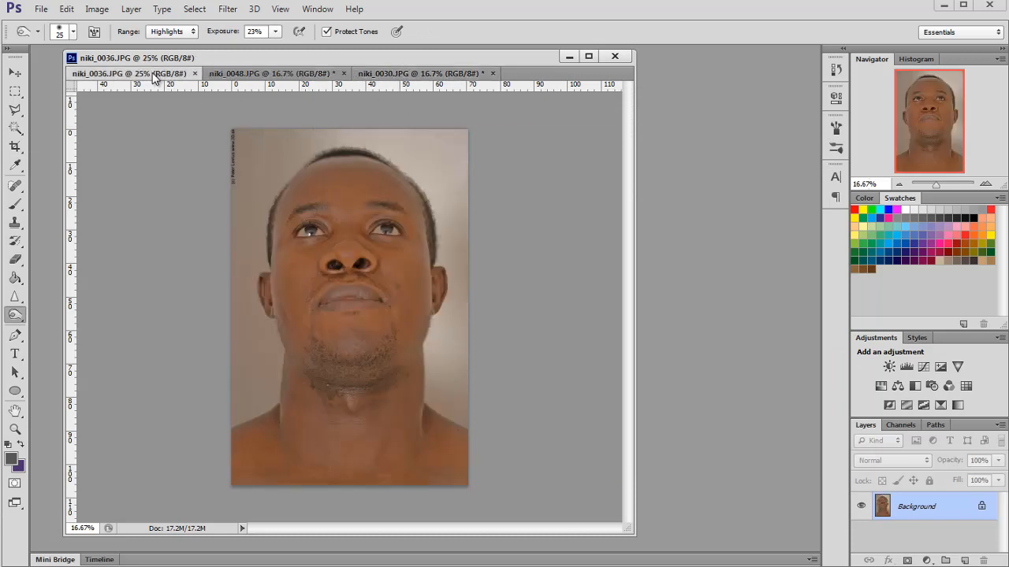
{"action": "left_click", "coordinate": [97, 9]}
{"action": "mouse_move", "coordinate": [175, 45]}
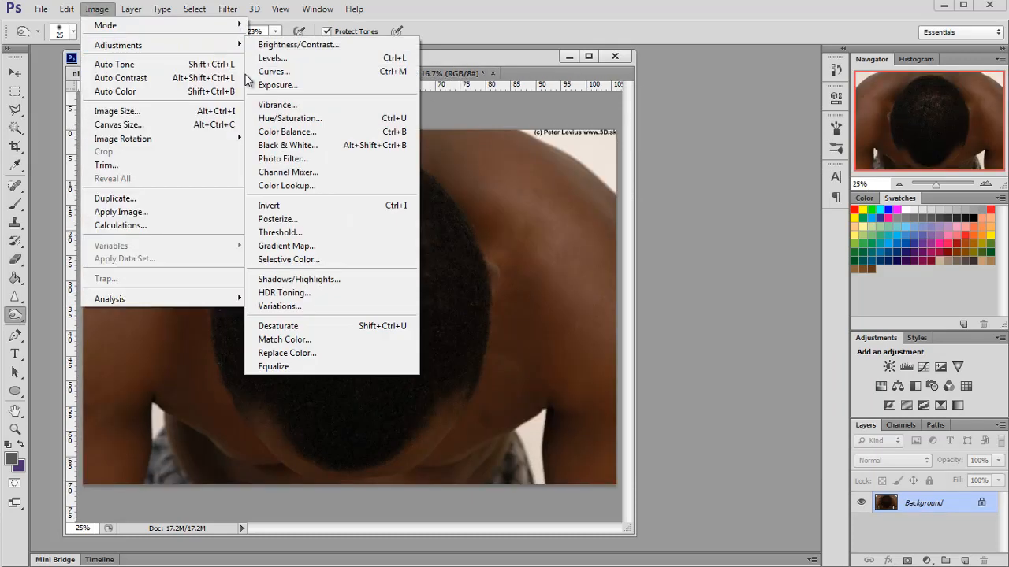
{"action": "left_click", "coordinate": [303, 279]}
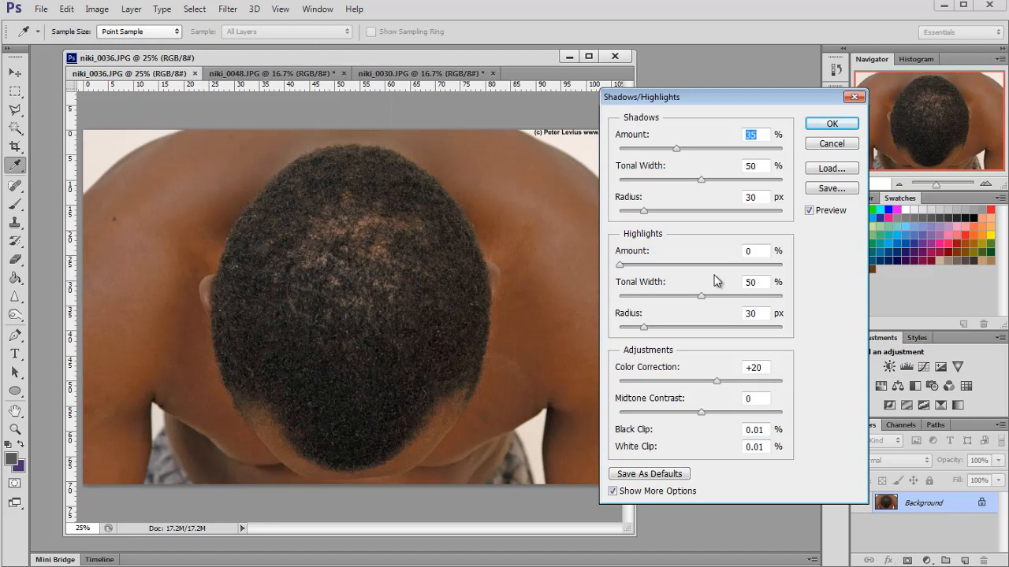
{"action": "left_click", "coordinate": [756, 266]}
{"action": "left_click_drag", "start_coordinate": [643, 327], "coordinate": [546, 323]}
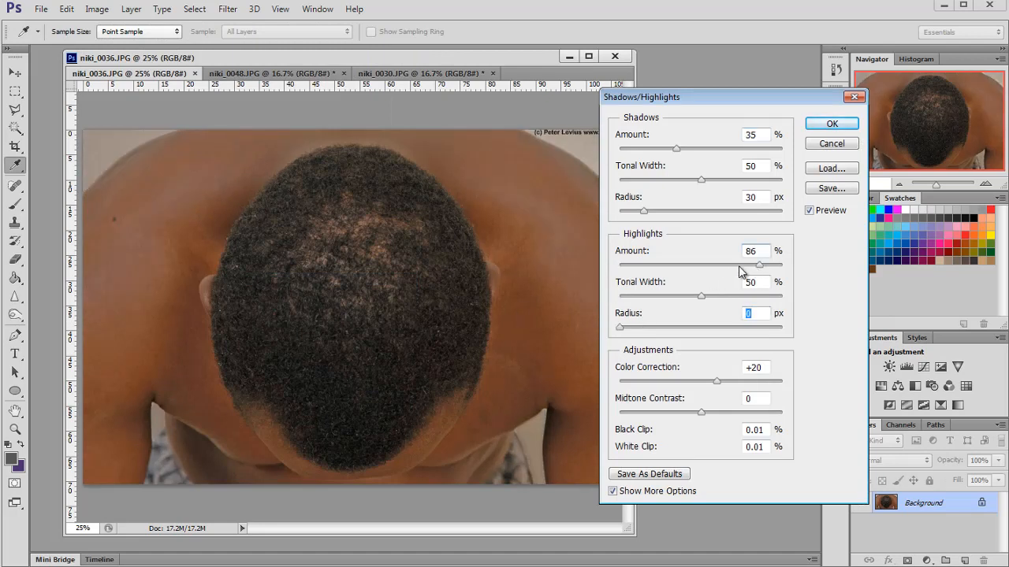
{"action": "left_click_drag", "start_coordinate": [758, 265], "coordinate": [754, 275]}
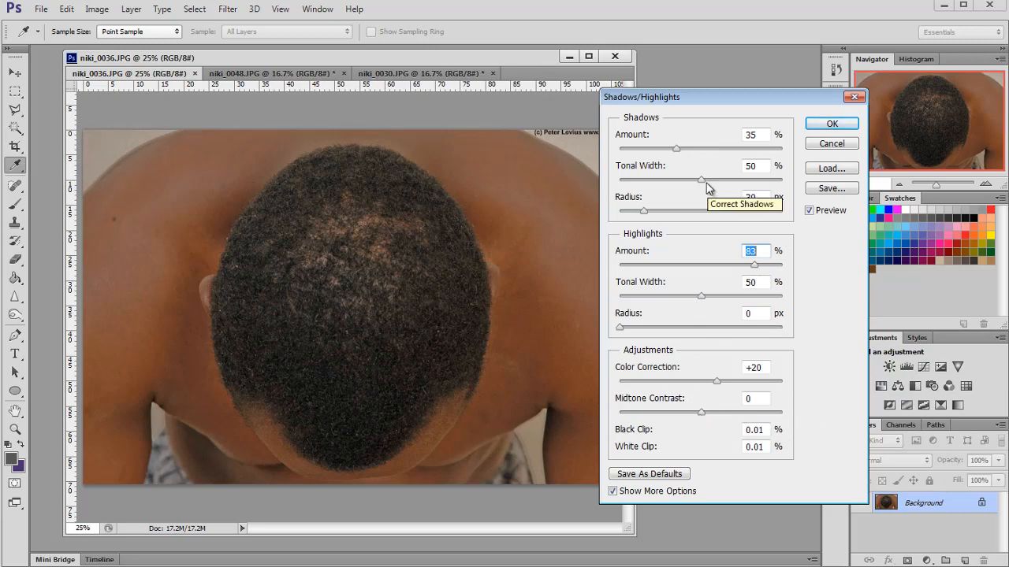
{"action": "left_click_drag", "start_coordinate": [701, 182], "coordinate": [705, 184]}
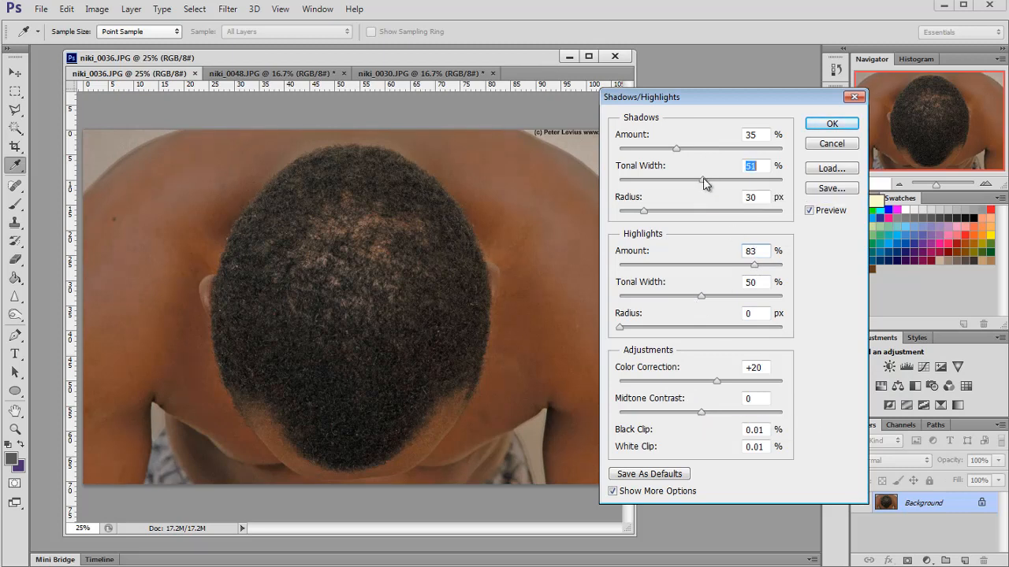
{"action": "left_click", "coordinate": [823, 129]}
{"action": "key", "text": "o"}
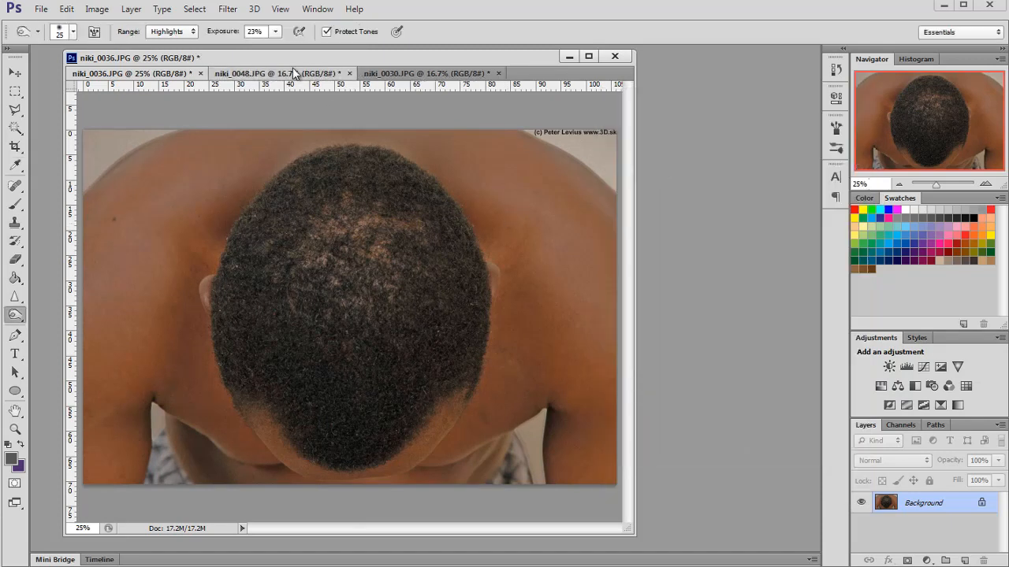
{"action": "left_click", "coordinate": [300, 75]}
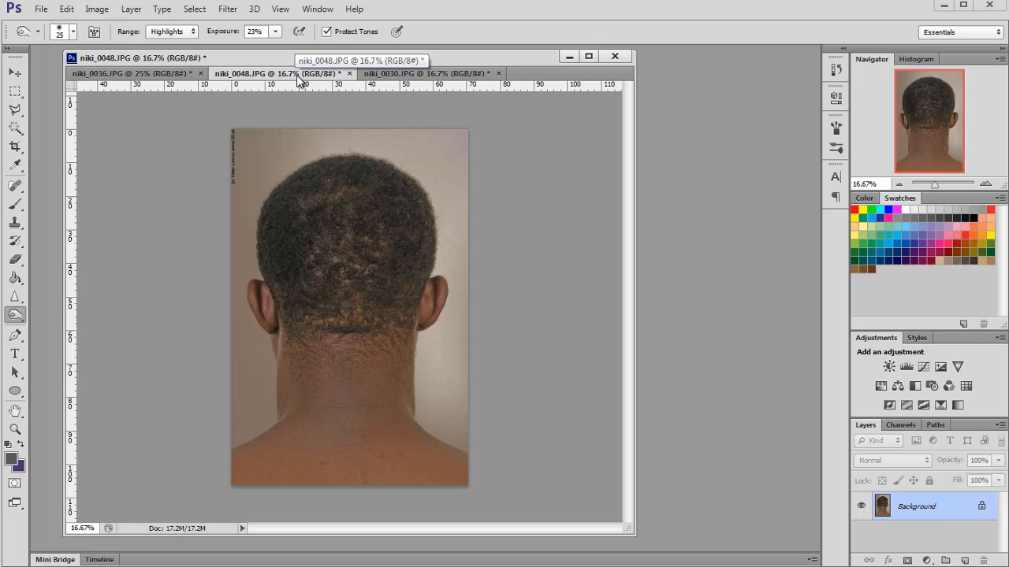
{"action": "left_click_drag", "start_coordinate": [309, 73], "coordinate": [303, 75]}
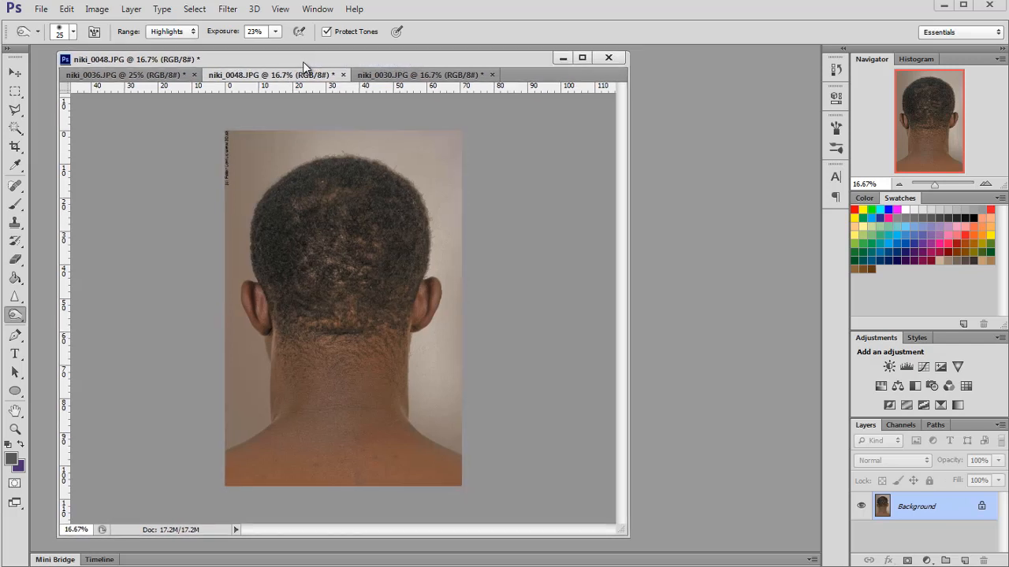
{"action": "left_click", "coordinate": [559, 59]}
{"action": "double_click", "coordinate": [304, 176]}
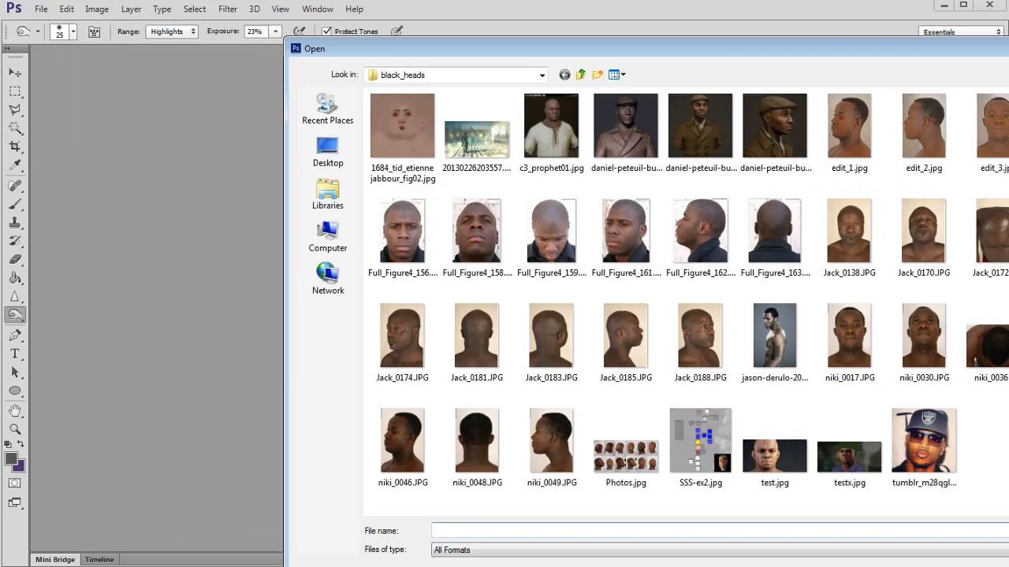
{"action": "key", "text": "Escape"}
Switch to Windows Explorer and open front.PSD, side.PSD and middle.PSD from the project folder inside tut_project.
{"action": "key", "text": "alt+Tab"}
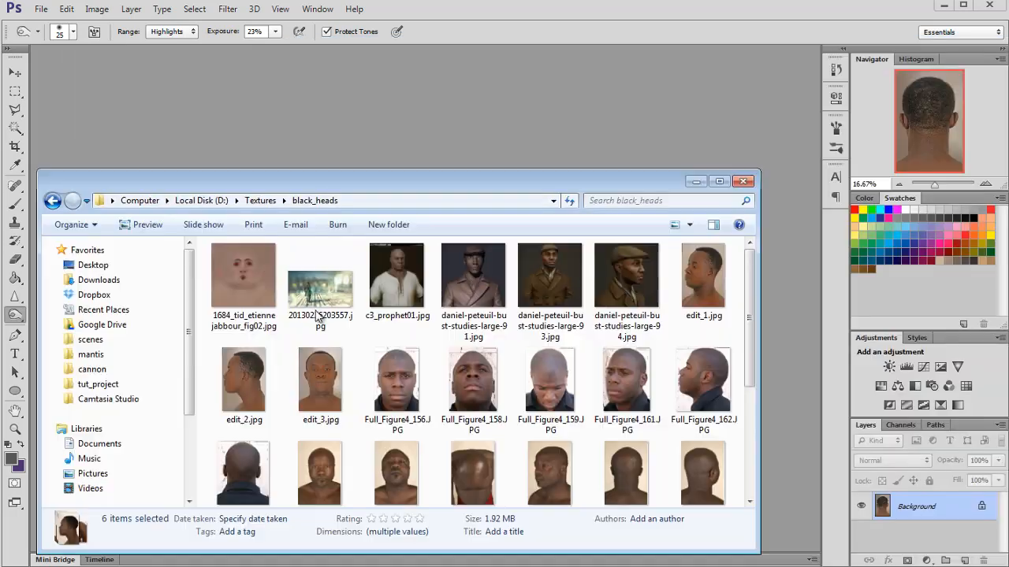
{"action": "left_click_drag", "start_coordinate": [306, 187], "coordinate": [351, 147]}
{"action": "left_click", "coordinate": [169, 345]}
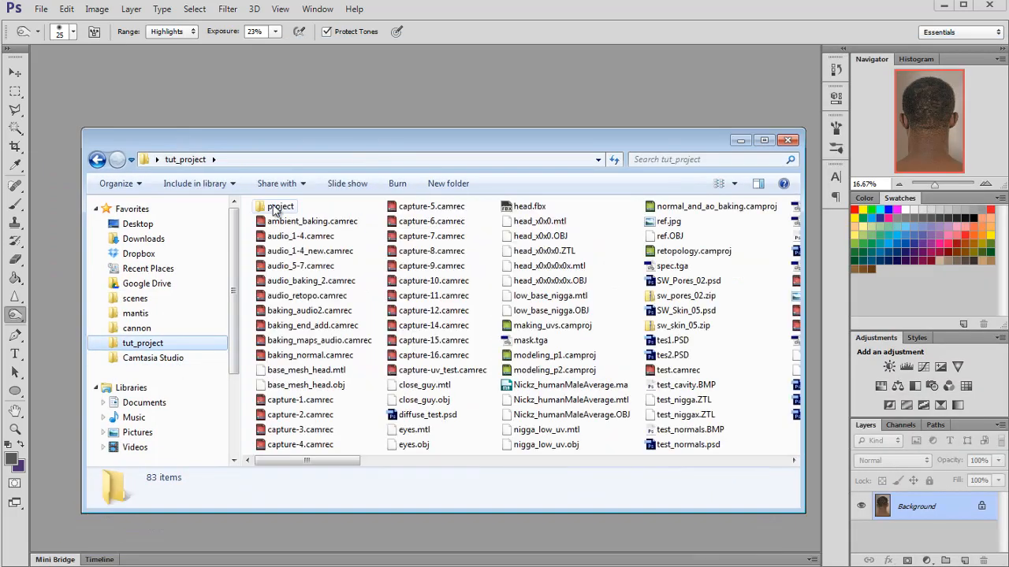
{"action": "double_click", "coordinate": [276, 208]}
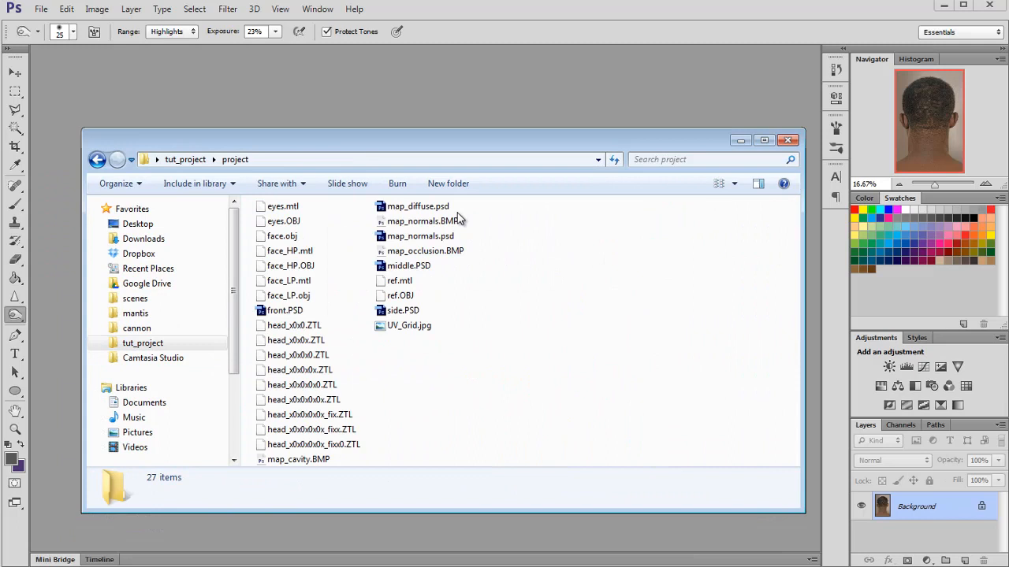
{"action": "left_click", "coordinate": [285, 311]}
{"action": "left_click", "coordinate": [401, 311], "text": "ctrl"}
{"action": "left_click", "coordinate": [416, 276], "text": "ctrl"}
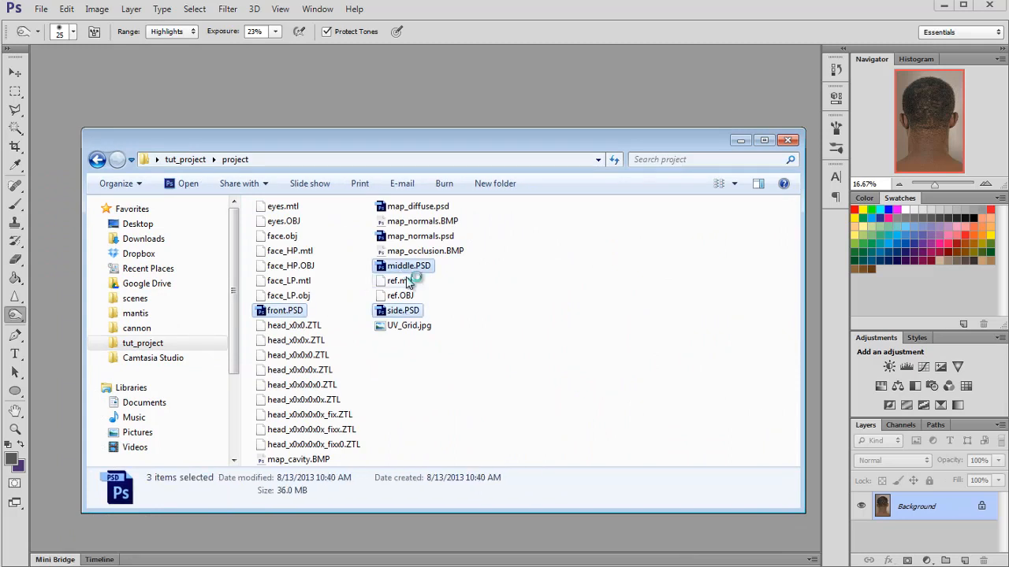
{"action": "key", "text": "Return"}
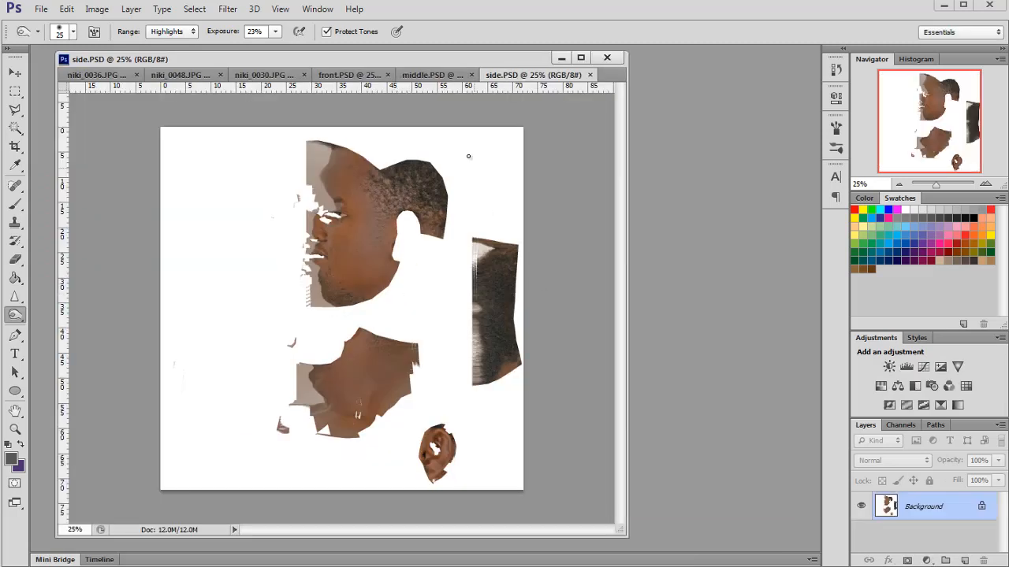
Widen the document window and examine the projected face textures in front.PSD, middle.PSD and side.PSD.
{"action": "left_click", "coordinate": [347, 75]}
{"action": "left_click_drag", "start_coordinate": [627, 183], "coordinate": [746, 189]}
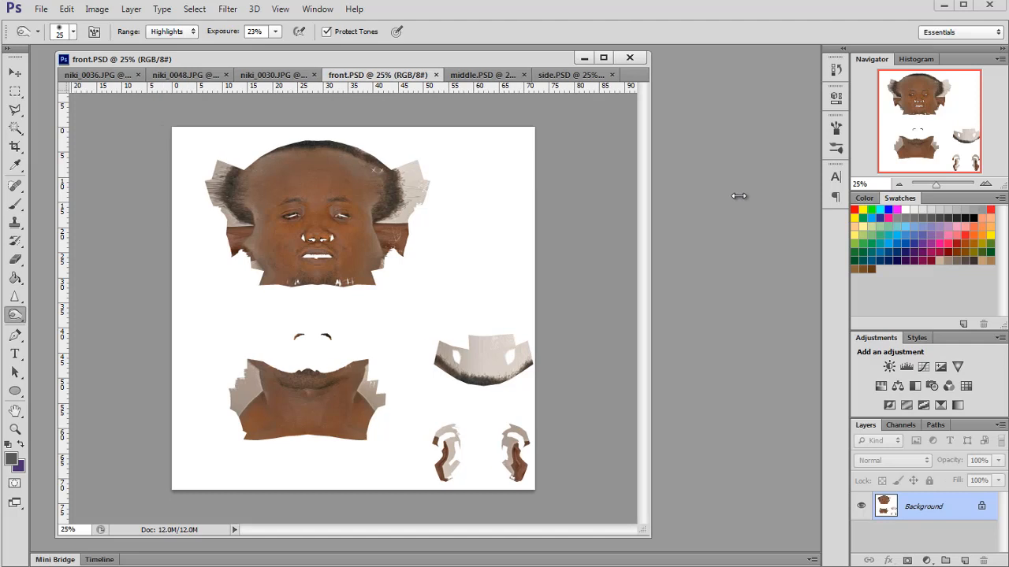
{"action": "left_click", "coordinate": [542, 76]}
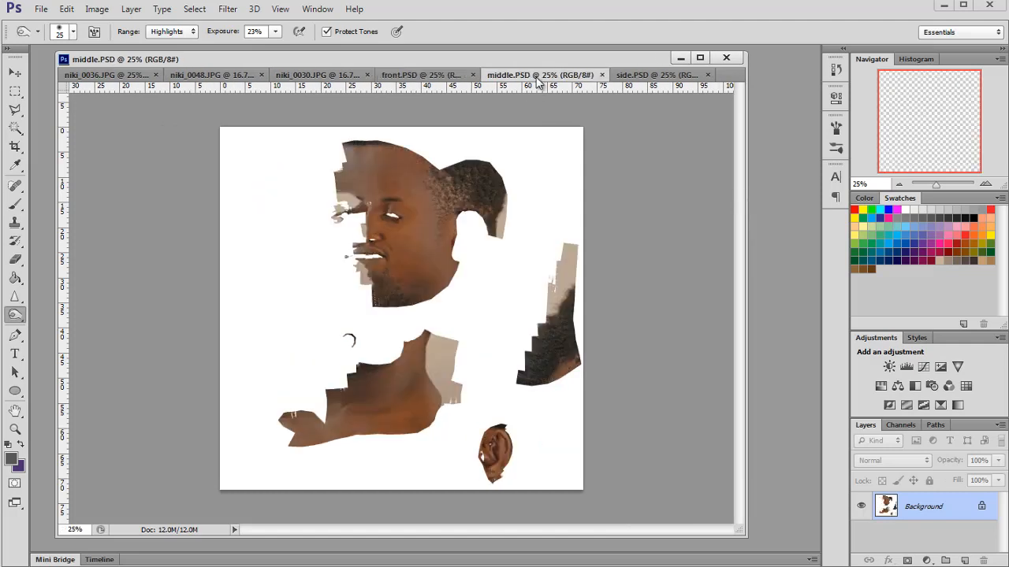
{"action": "left_click", "coordinate": [631, 77]}
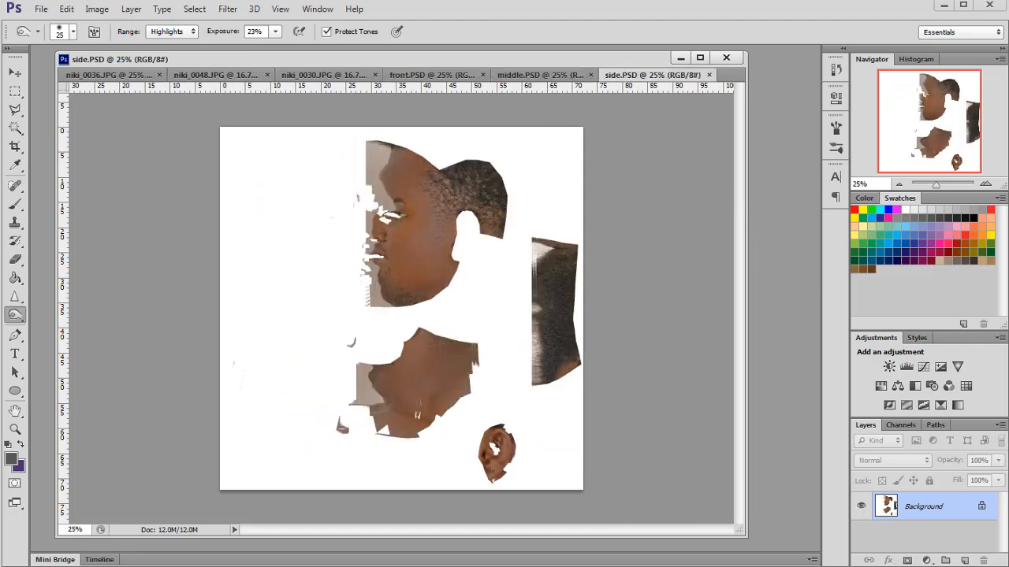
{"action": "key", "text": "alt+Tab"}
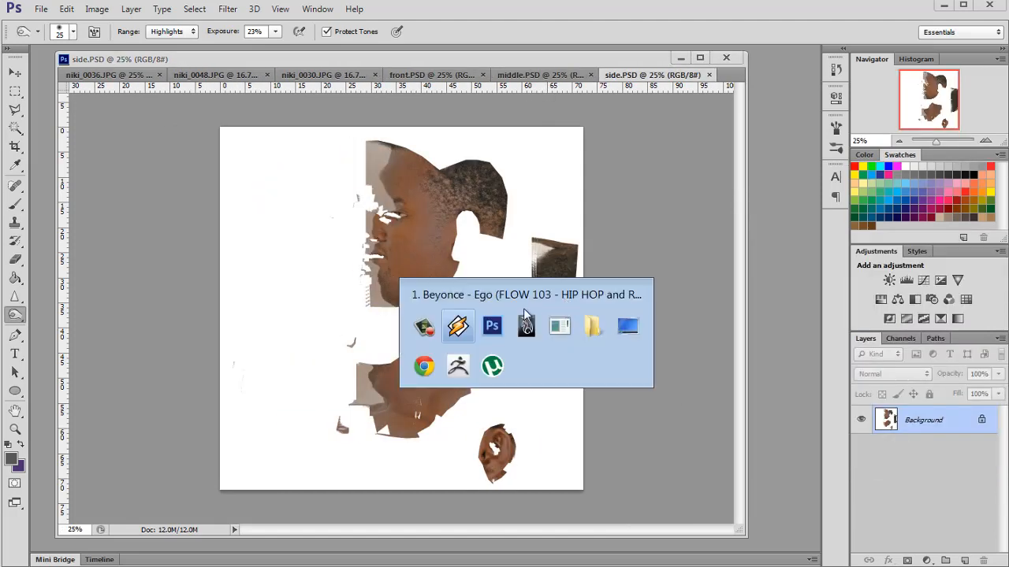
Switch to Maya, select the head mesh and display its complete UV layout in the UV Texture Editor.
{"action": "scroll", "coordinate": [521, 298], "scroll_direction": "down", "scroll_amount": 5}
{"action": "left_click", "coordinate": [559, 334]}
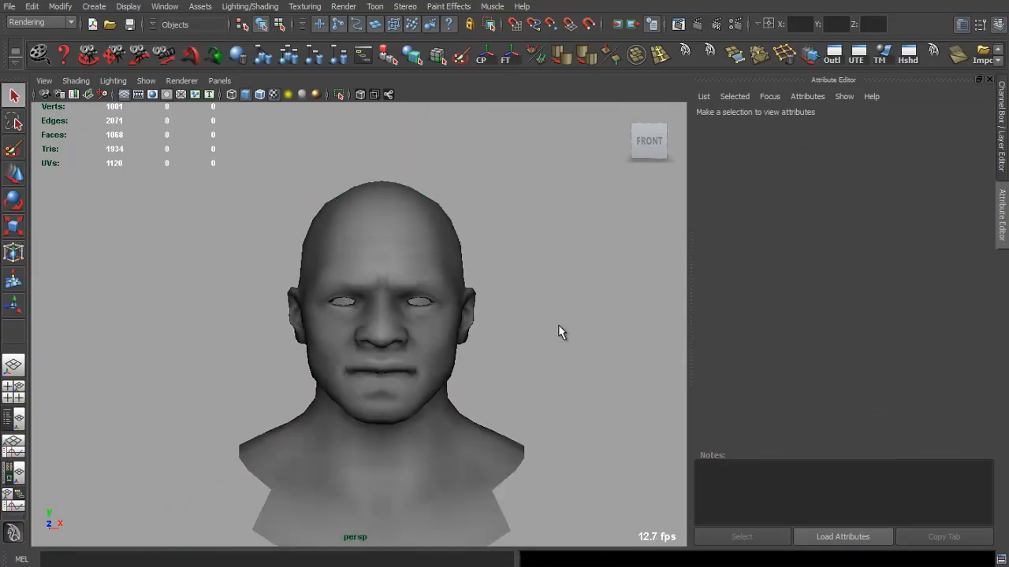
{"action": "left_click_drag", "start_coordinate": [559, 333], "coordinate": [472, 292]}
{"action": "left_click", "coordinate": [998, 93]}
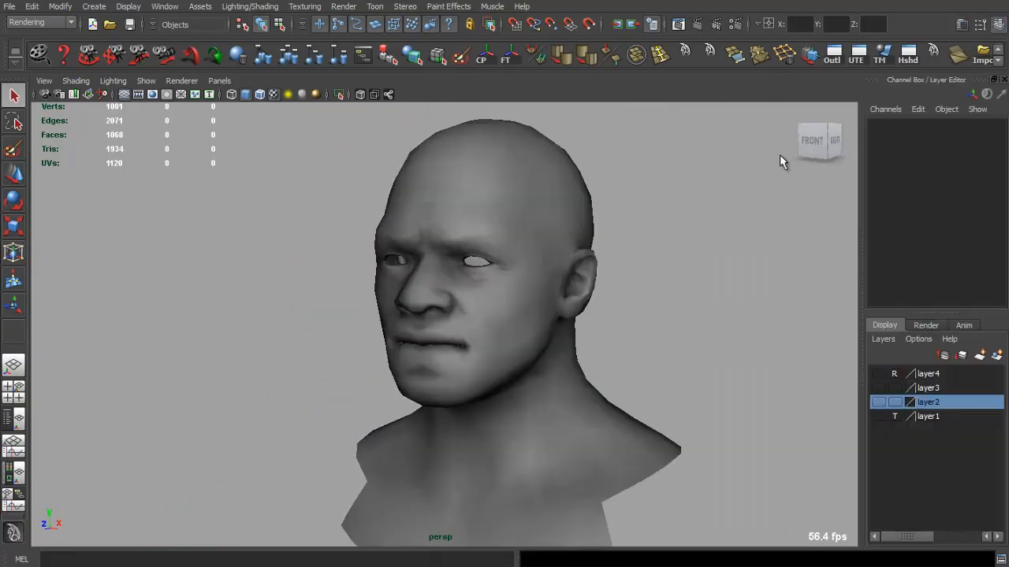
{"action": "left_click", "coordinate": [546, 276]}
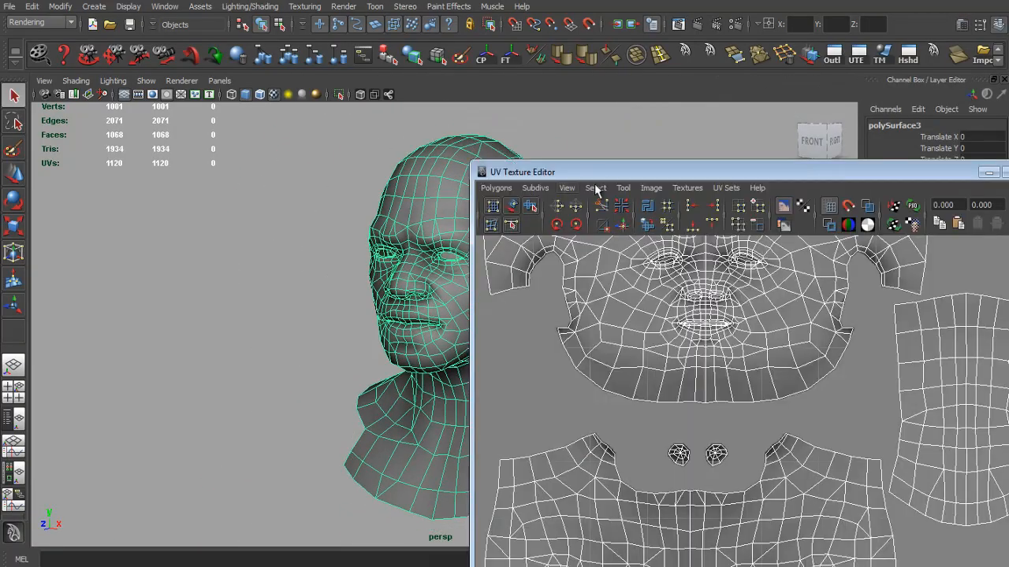
{"action": "left_click_drag", "start_coordinate": [619, 171], "coordinate": [292, 89]}
{"action": "scroll", "coordinate": [475, 257], "scroll_direction": "down", "scroll_amount": 4}
{"action": "left_click_drag", "start_coordinate": [490, 259], "coordinate": [471, 261]}
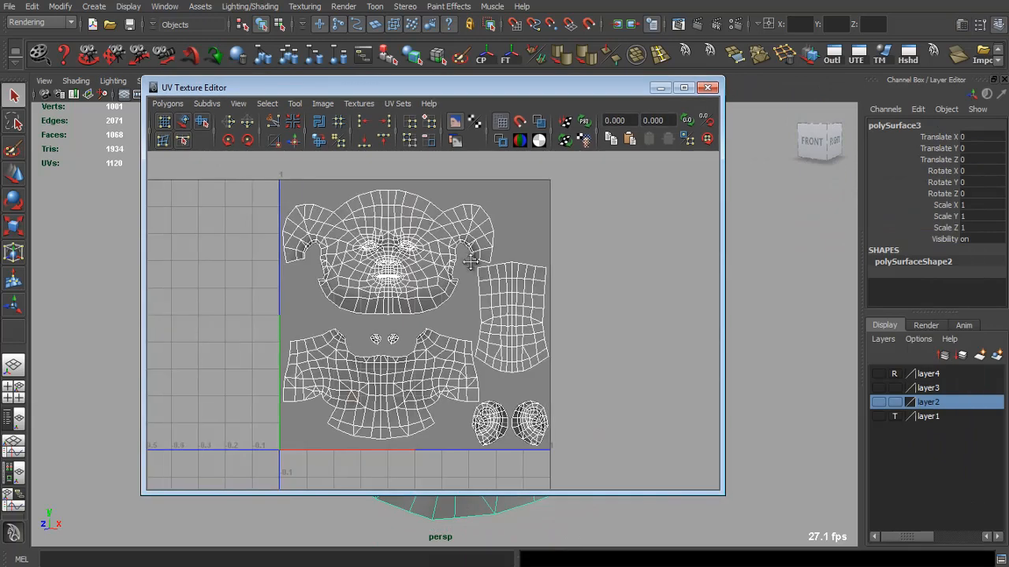
Export a 2048 x 2048 Targa UV snapshot of the head as wire.tga into the project folder inside tut_project on the Desktop.
{"action": "left_click", "coordinate": [168, 103]}
{"action": "left_click", "coordinate": [204, 510]}
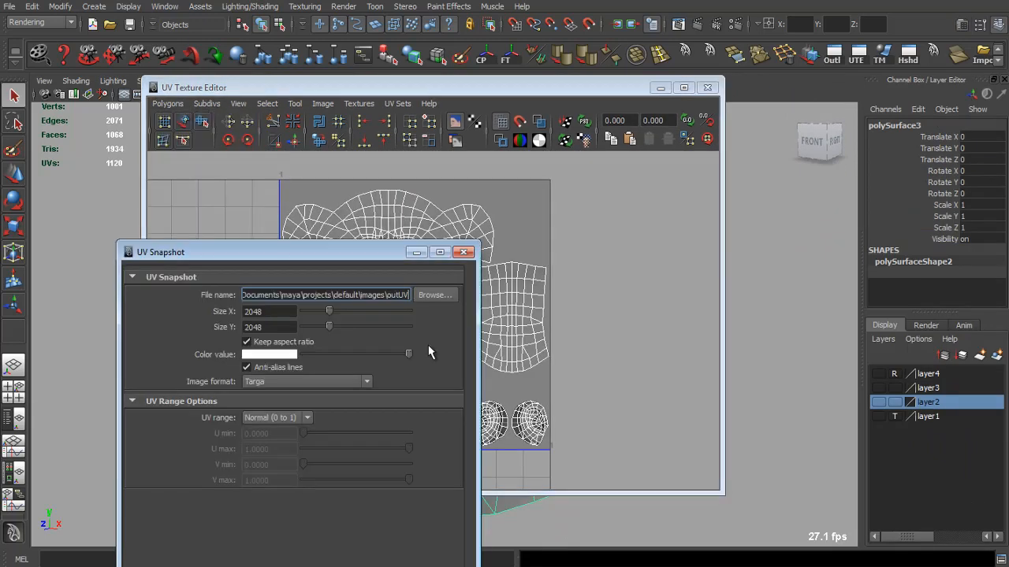
{"action": "left_click_drag", "start_coordinate": [383, 251], "coordinate": [406, 124]}
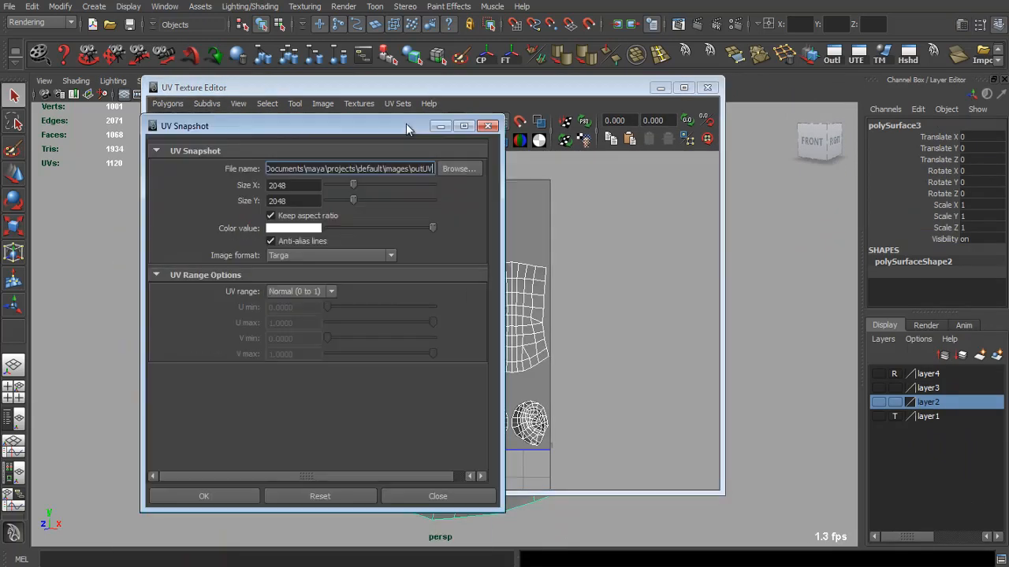
{"action": "left_click", "coordinate": [454, 169]}
{"action": "left_click", "coordinate": [292, 121]}
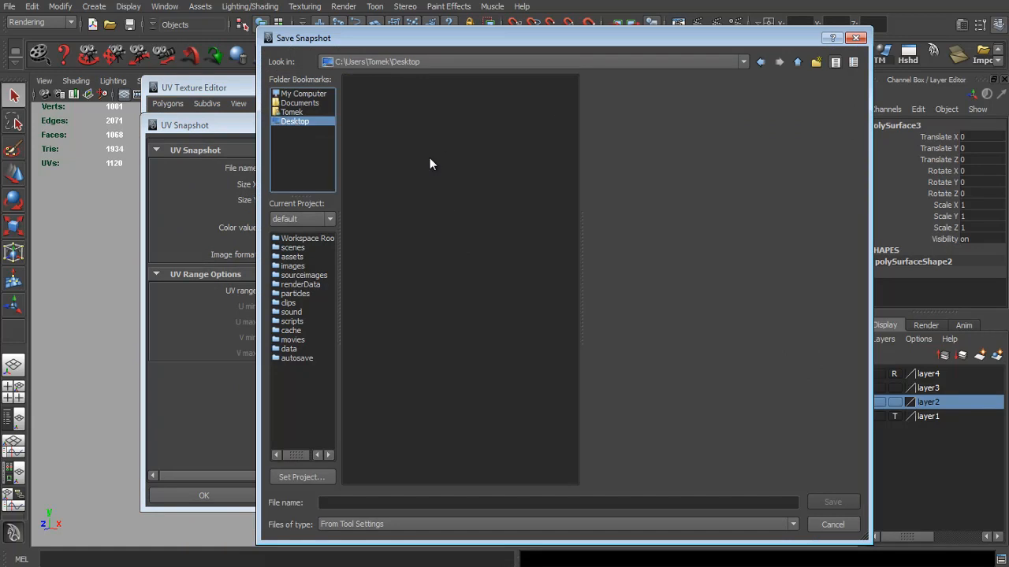
{"action": "double_click", "coordinate": [375, 326]}
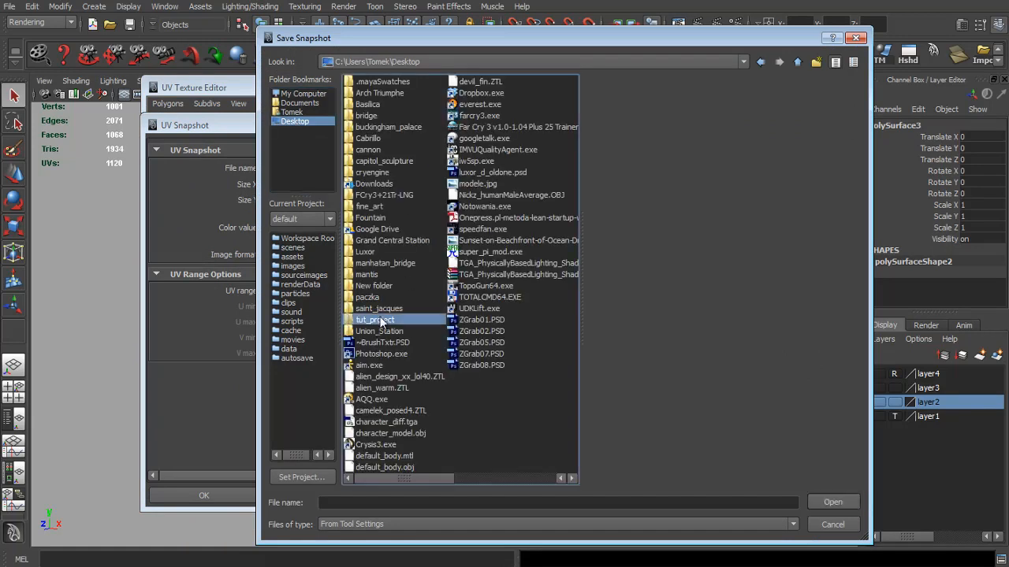
{"action": "double_click", "coordinate": [374, 88]}
{"action": "left_click", "coordinate": [365, 502]}
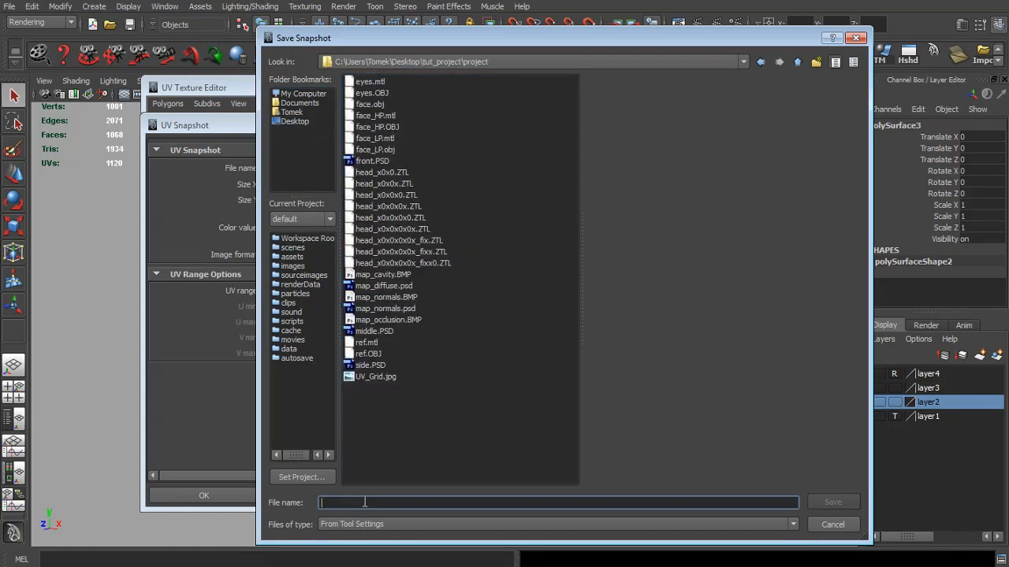
{"action": "type", "text": "wire.tg"}
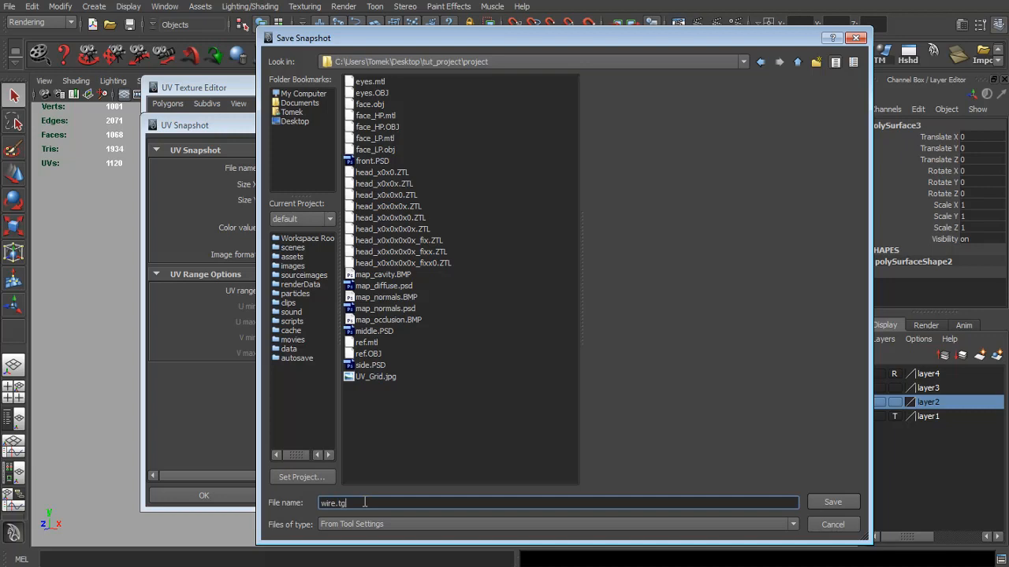
{"action": "type", "text": "a"}
{"action": "key", "text": "Return"}
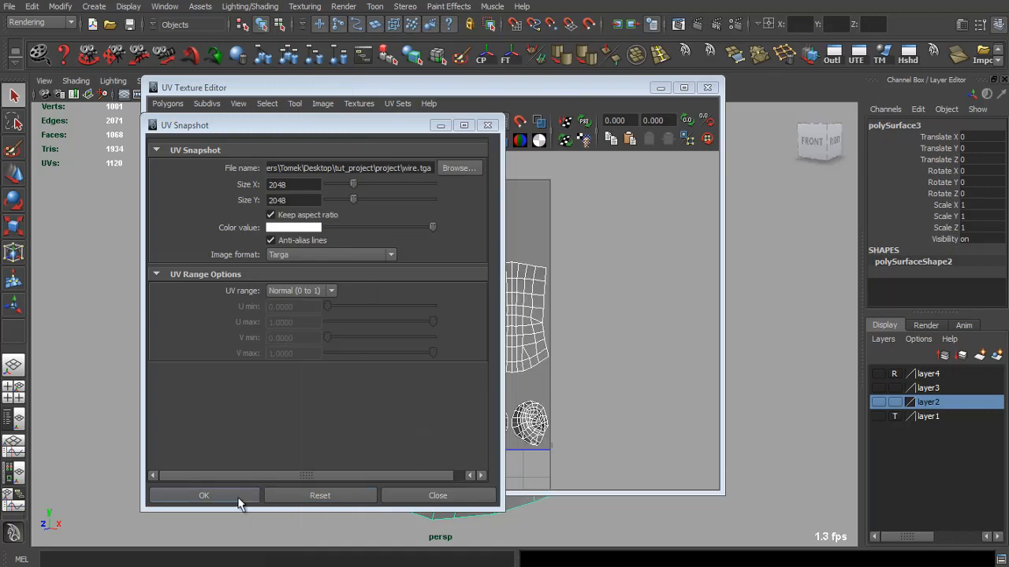
{"action": "left_click", "coordinate": [205, 495]}
Switch to Photoshop and open wire.tga from the project folder inside tut_project on the Desktop.
{"action": "key", "text": "alt+Tab"}
{"action": "left_click", "coordinate": [520, 327]}
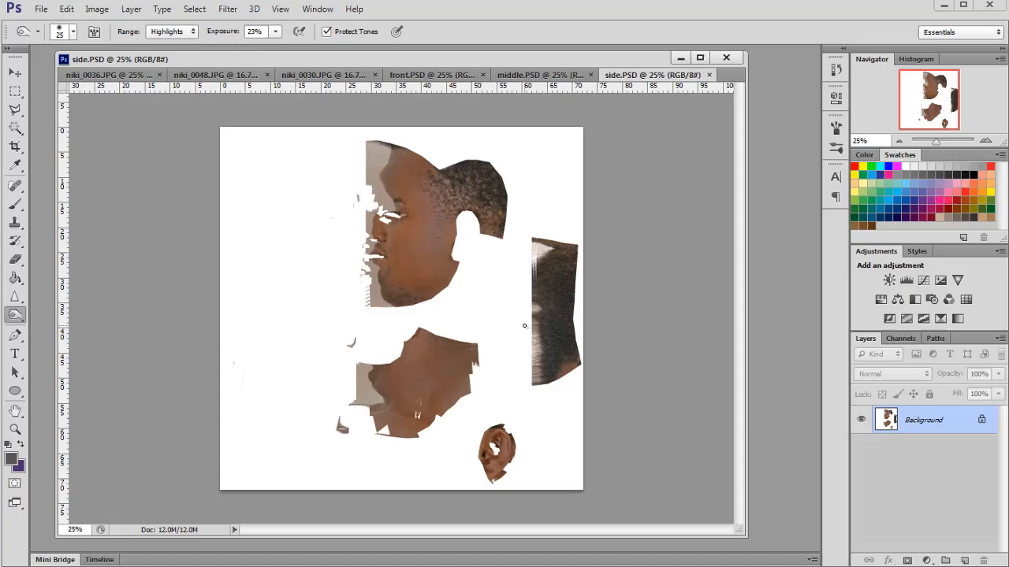
{"action": "key", "text": "ctrl+o"}
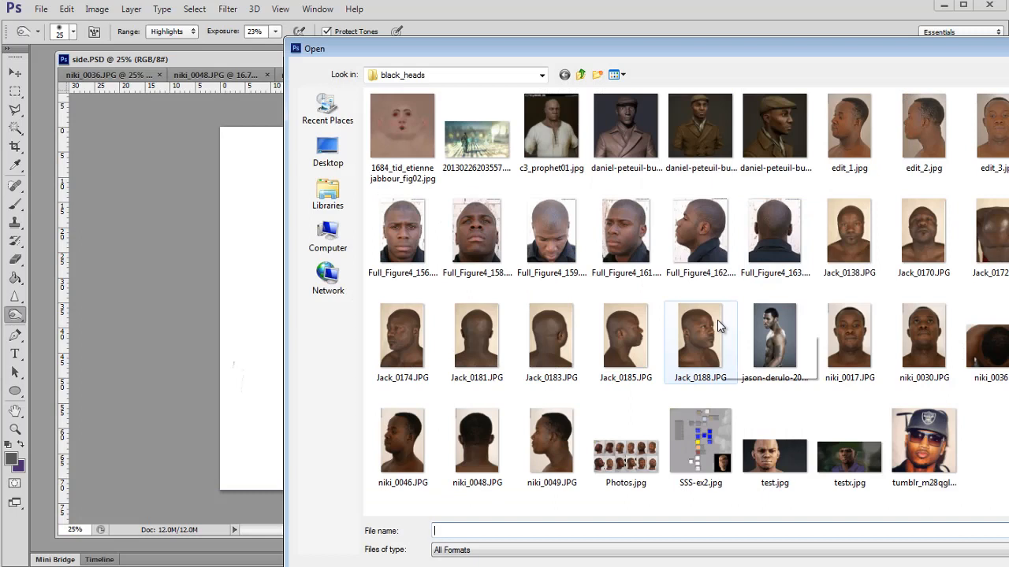
{"action": "left_click", "coordinate": [327, 154]}
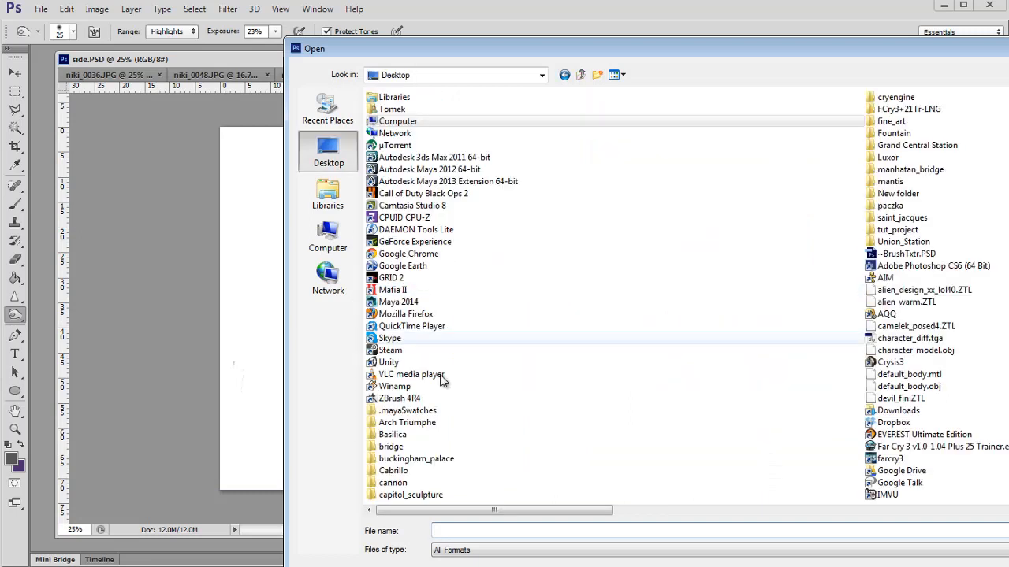
{"action": "double_click", "coordinate": [876, 231]}
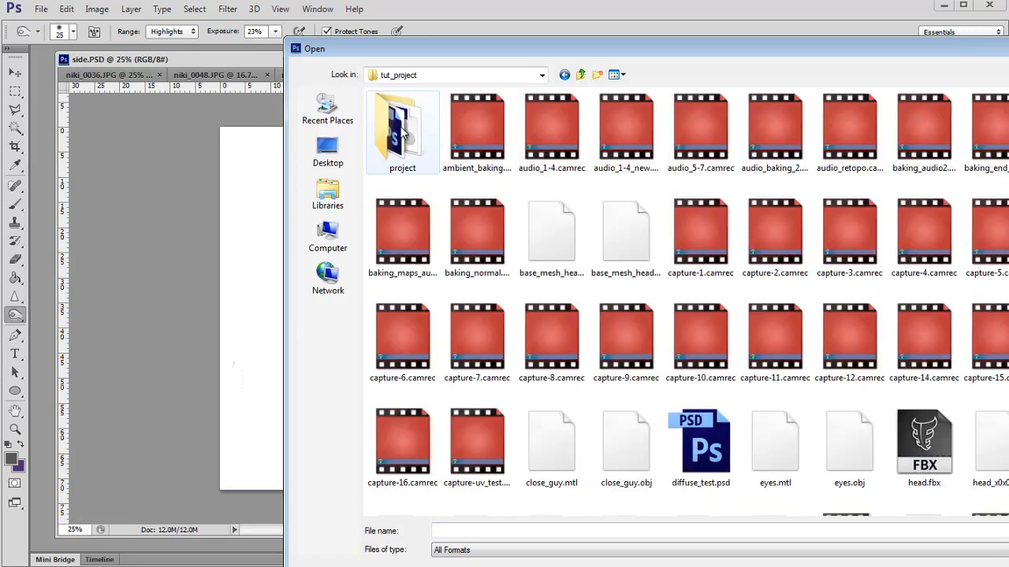
{"action": "double_click", "coordinate": [402, 136]}
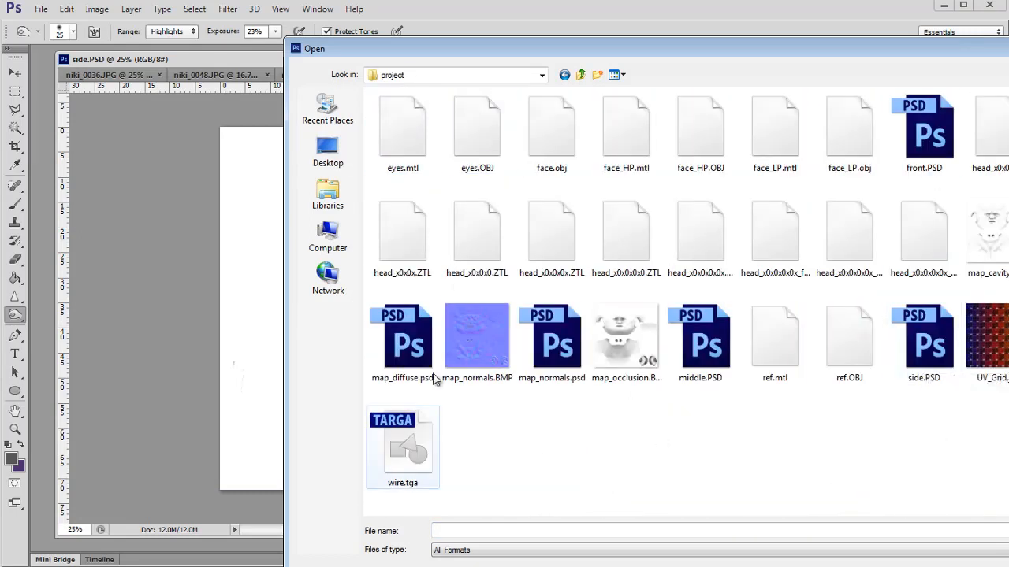
{"action": "left_click", "coordinate": [700, 339]}
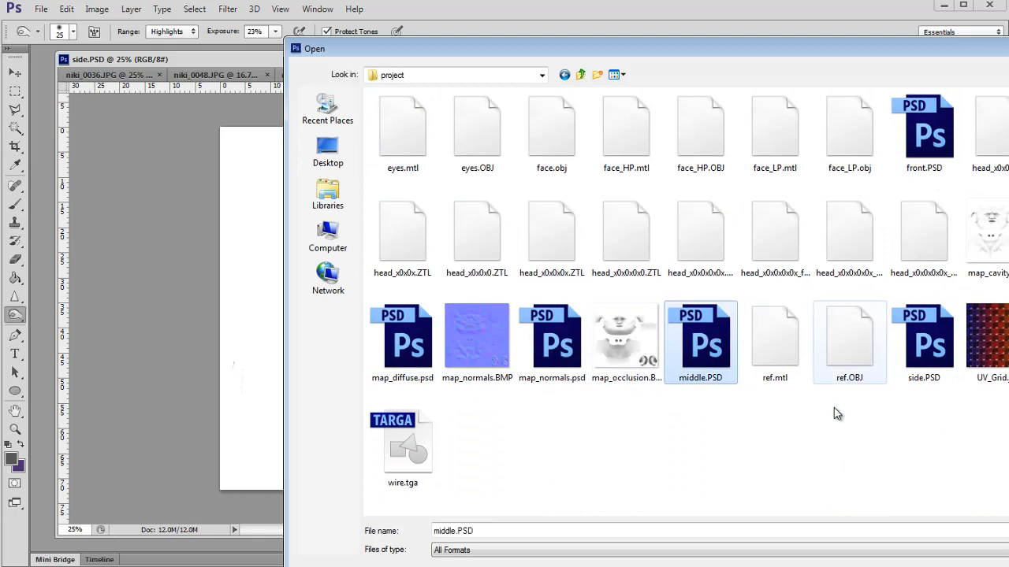
{"action": "left_click", "coordinate": [716, 447]}
{"action": "double_click", "coordinate": [432, 451]}
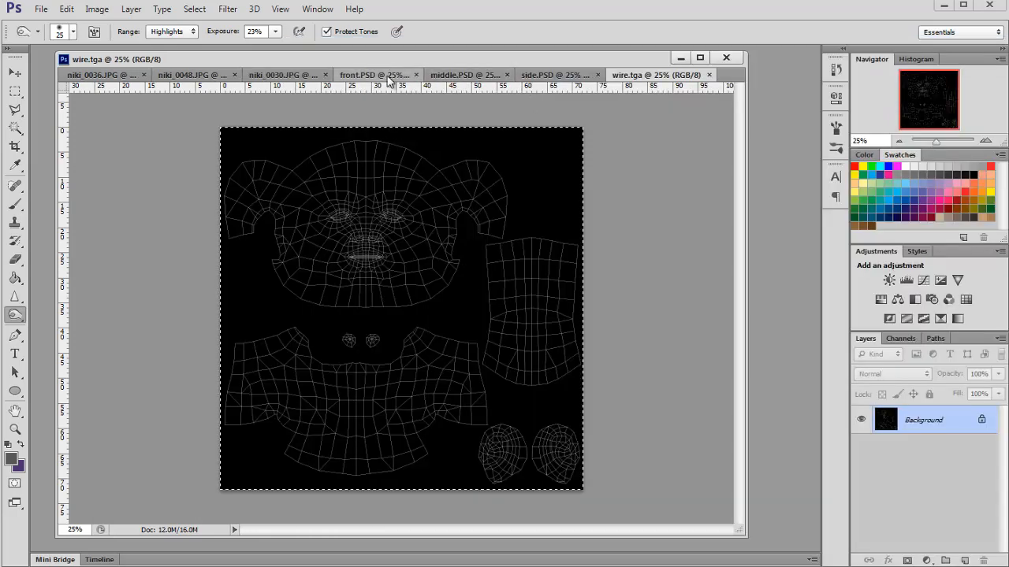
Create a new 2048 x 2048 pixel RGB document and paste the copied wire.tga wireframe into it.
{"action": "left_click", "coordinate": [42, 11]}
{"action": "left_click", "coordinate": [47, 26]}
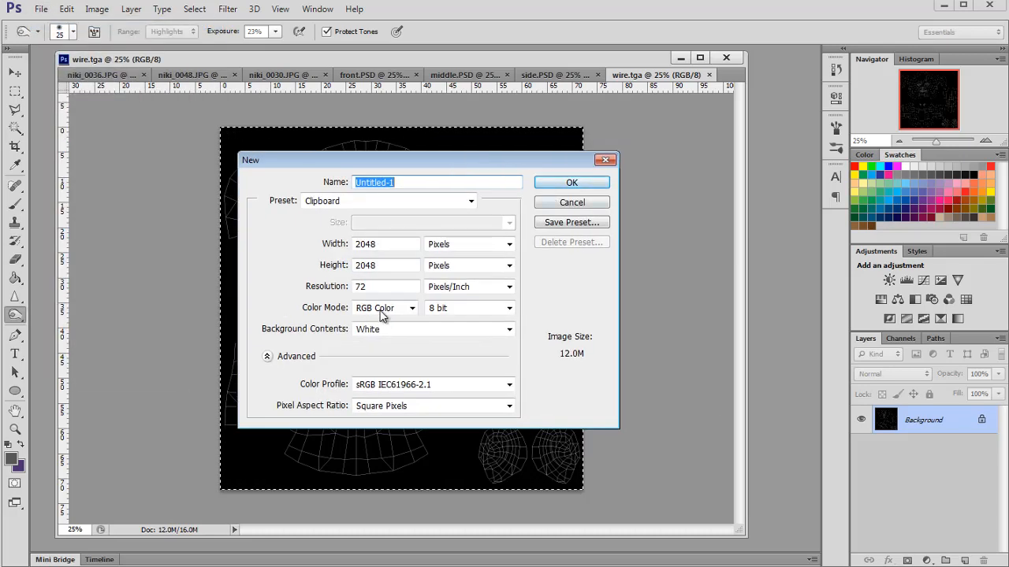
{"action": "left_click", "coordinate": [572, 182]}
{"action": "key", "text": "ctrl+v"}
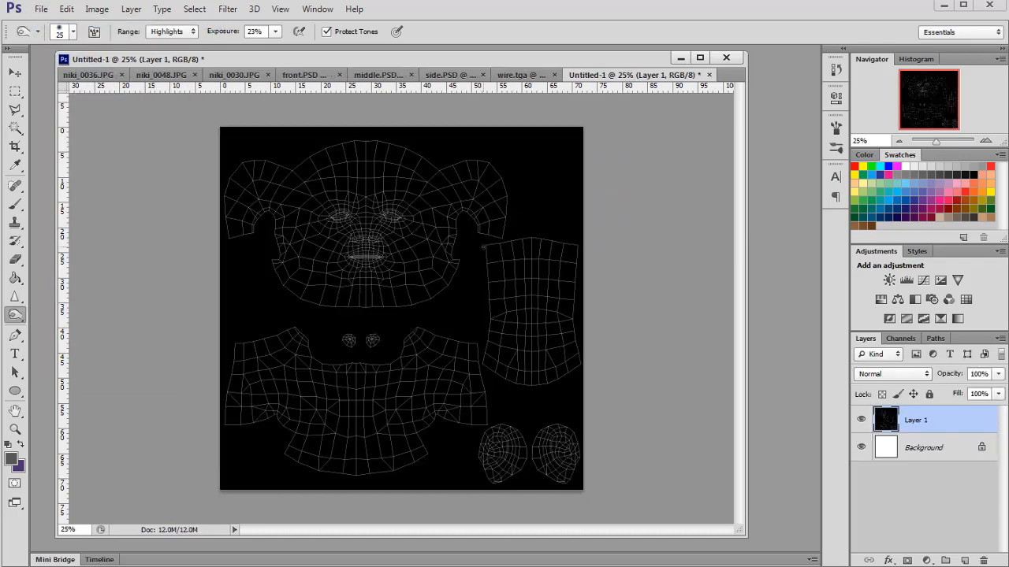
Convert the white Background into a regular layer and paste the front.PSD texture between it and the wireframe layer.
{"action": "double_click", "coordinate": [901, 454]}
{"action": "key", "text": "Return"}
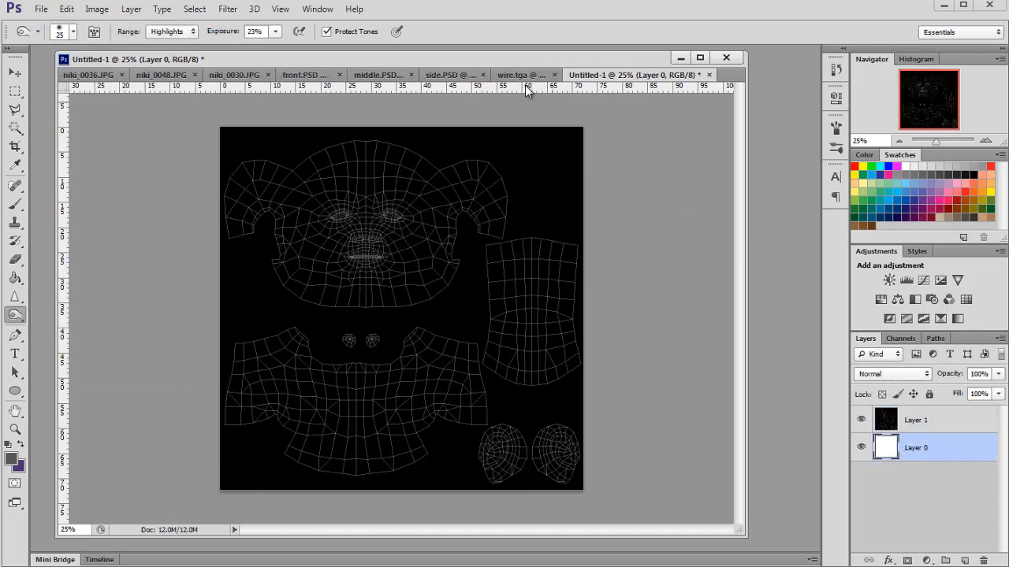
{"action": "left_click", "coordinate": [306, 75]}
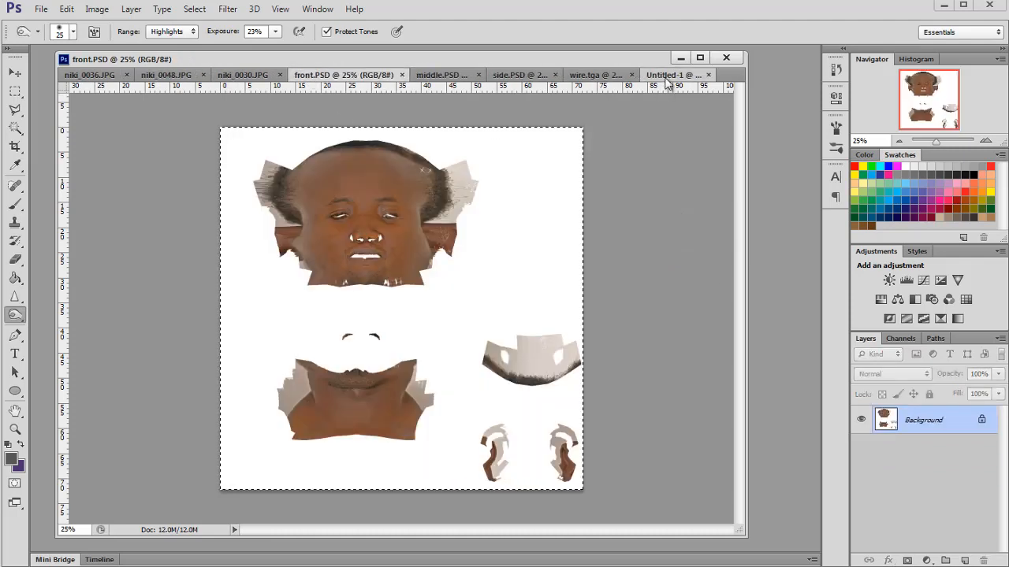
{"action": "left_click_drag", "start_coordinate": [666, 82], "coordinate": [586, 152]}
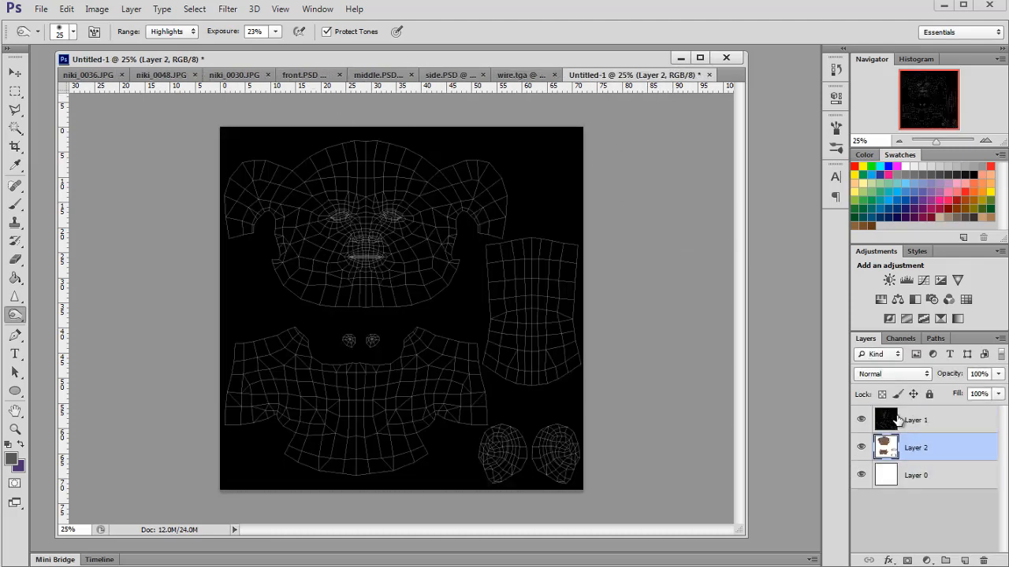
Set the wireframe layer's blend mode to Difference after trying Screen, and lower its opacity to about 60%.
{"action": "left_click", "coordinate": [898, 422]}
{"action": "left_click", "coordinate": [893, 374]}
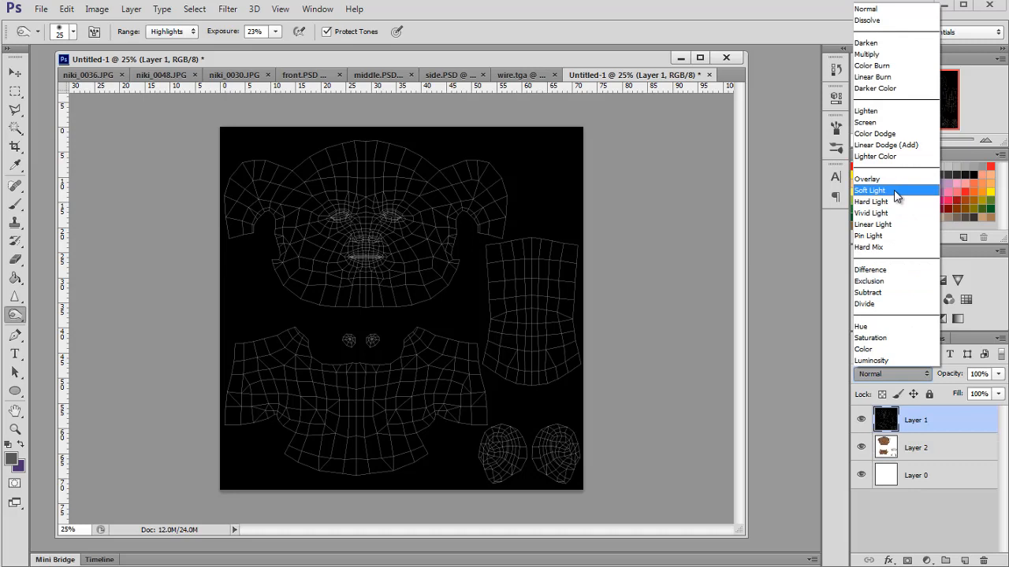
{"action": "left_click", "coordinate": [877, 122]}
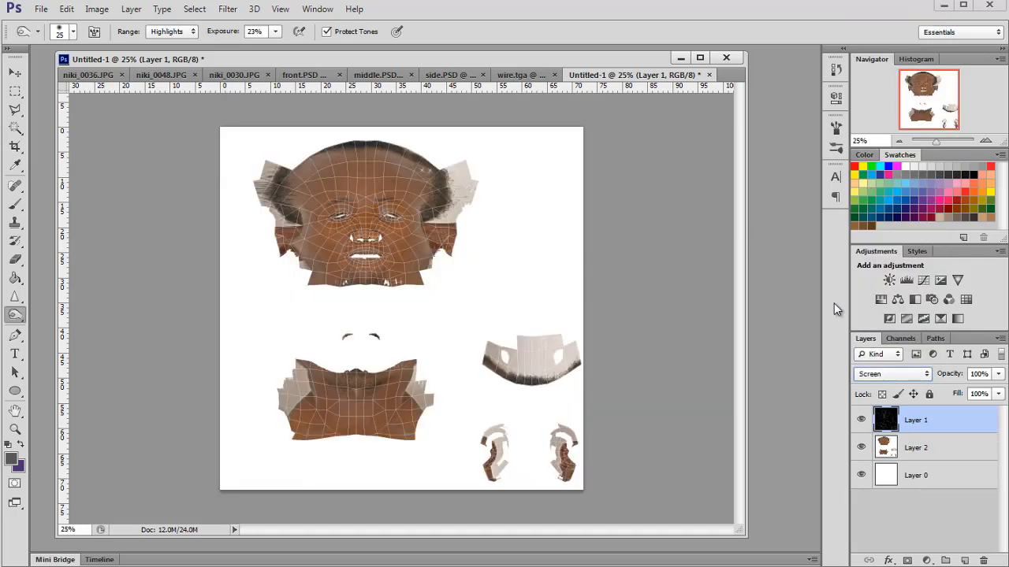
{"action": "left_click", "coordinate": [893, 373]}
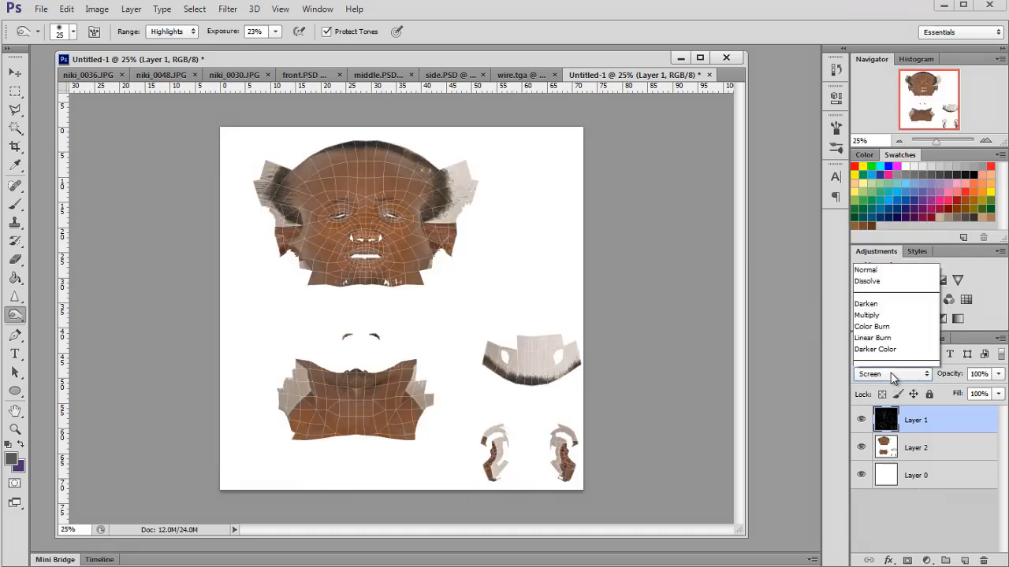
{"action": "left_click", "coordinate": [871, 264]}
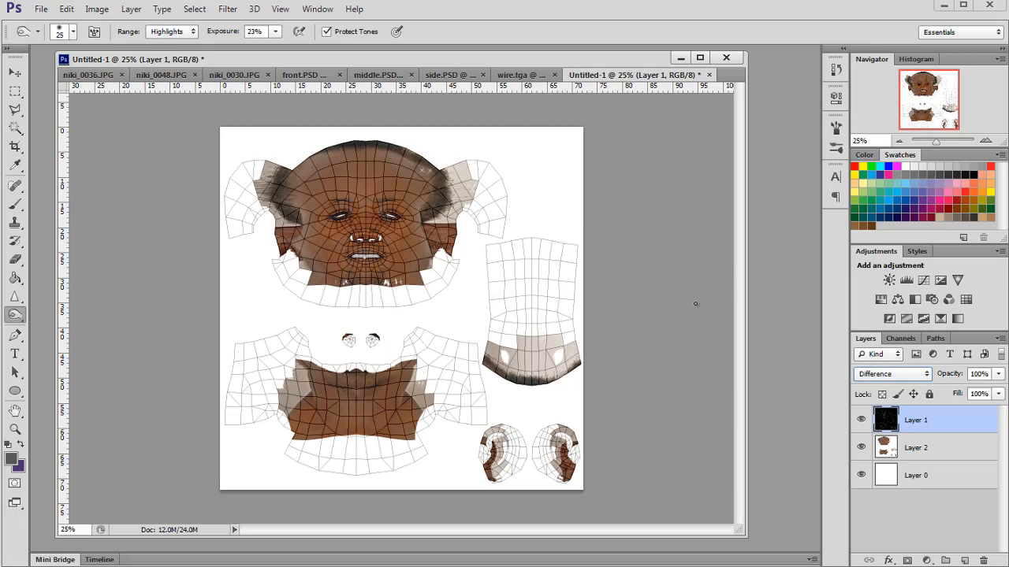
{"action": "left_click", "coordinate": [999, 374]}
{"action": "left_click_drag", "start_coordinate": [973, 396], "coordinate": [971, 396]}
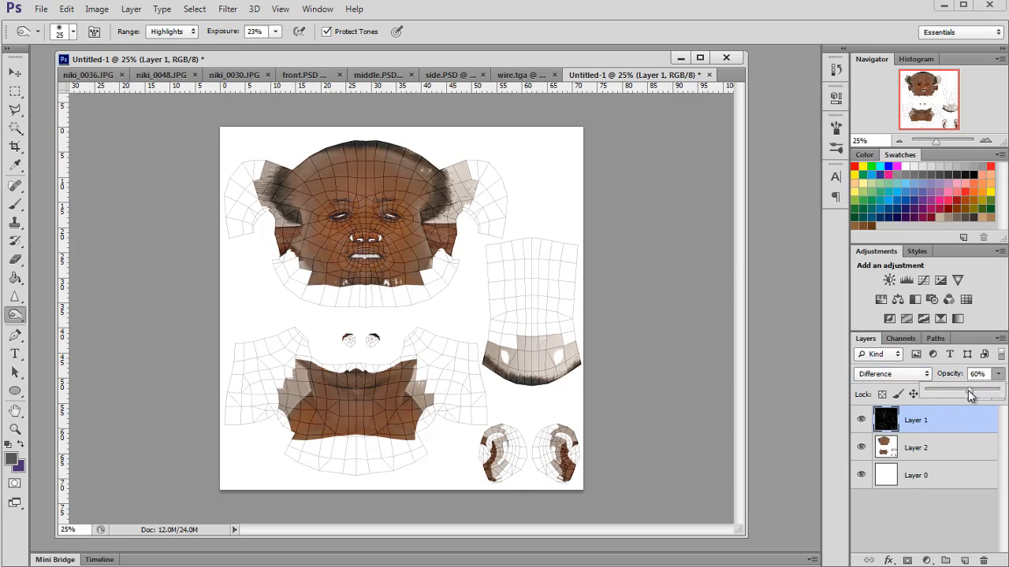
Copy the side.PSD texture into the new document as a layer directly above the front texture.
{"action": "left_click", "coordinate": [889, 450]}
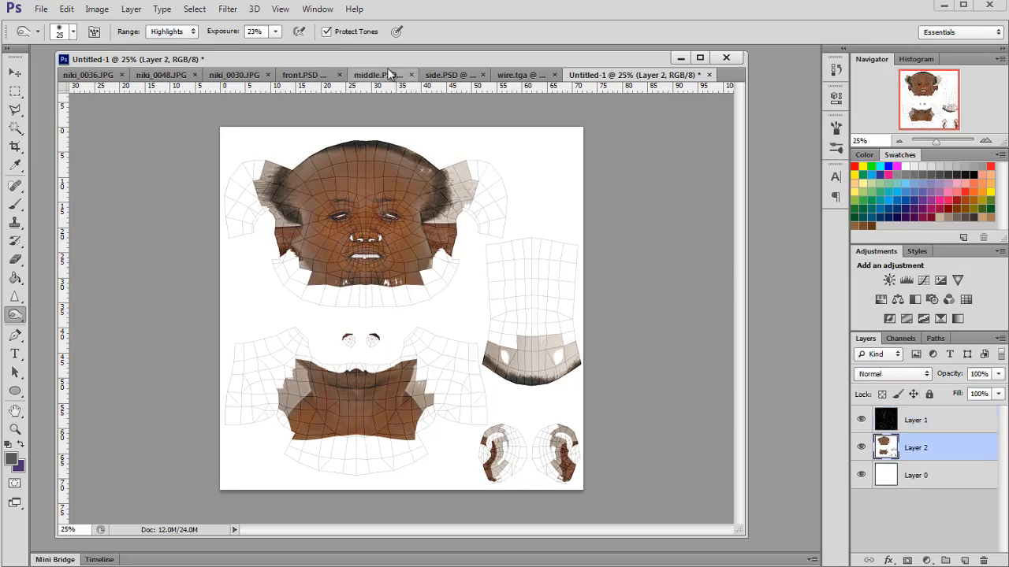
{"action": "left_click", "coordinate": [451, 75]}
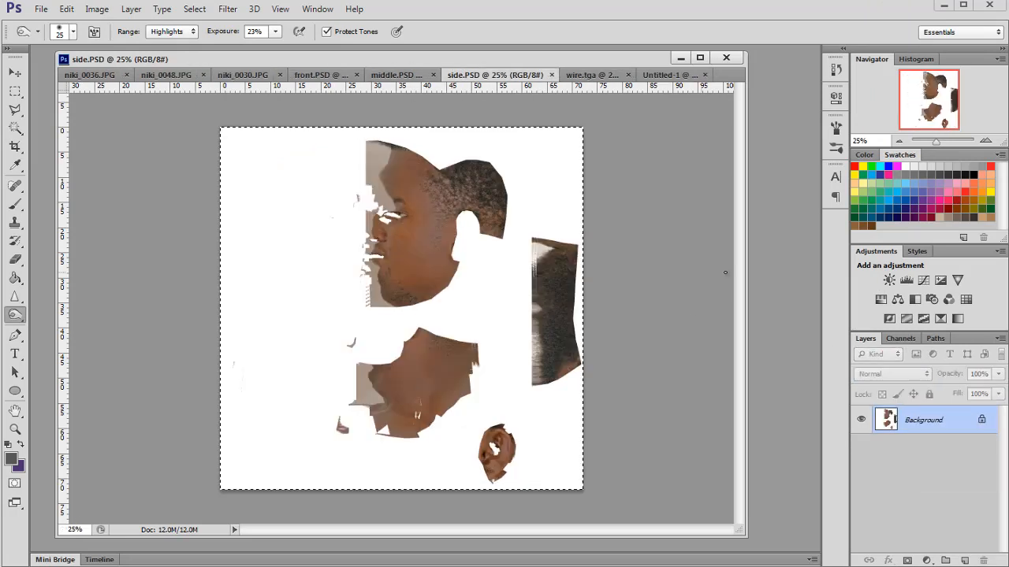
{"action": "left_click", "coordinate": [669, 75]}
{"action": "key", "text": "ctrl+v"}
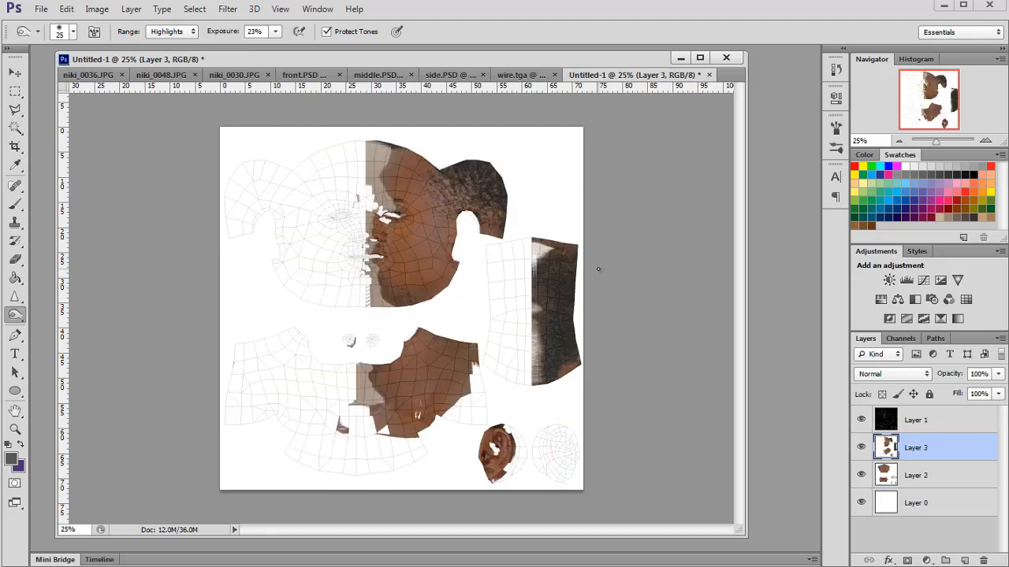
Copy the middle.PSD texture into the new document and place its layer between the side and front texture layers.
{"action": "left_click", "coordinate": [380, 75]}
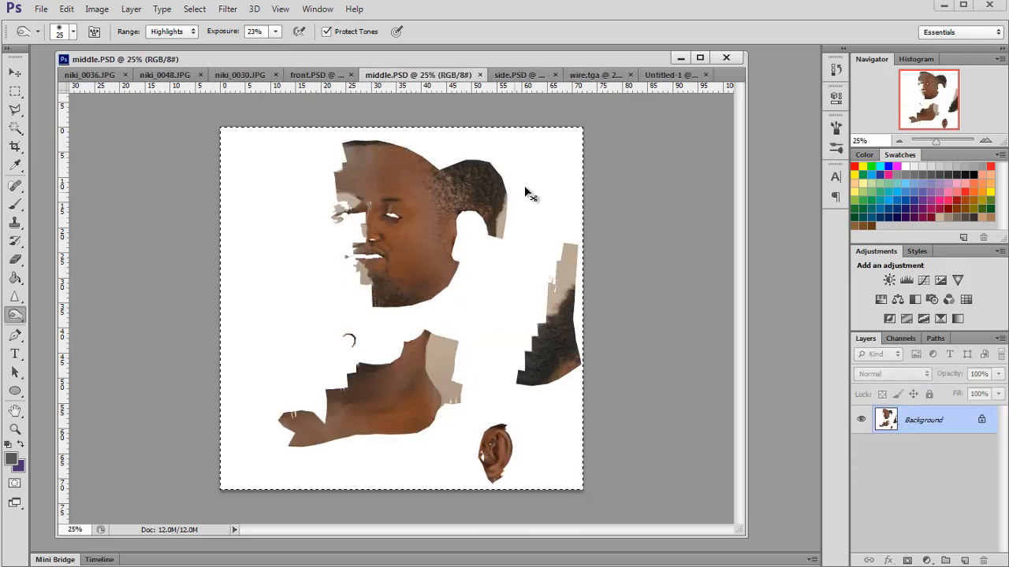
{"action": "left_click", "coordinate": [634, 75]}
{"action": "key", "text": "ctrl+v"}
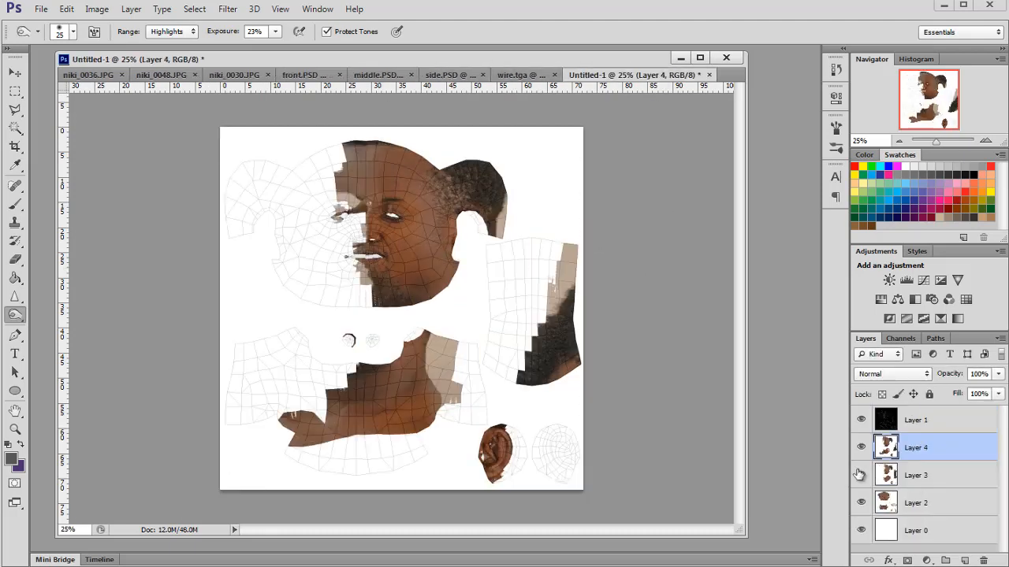
{"action": "left_click_drag", "start_coordinate": [919, 451], "coordinate": [906, 473]}
Hide the side and middle texture layers and select the front texture layer.
{"action": "left_click", "coordinate": [862, 448]}
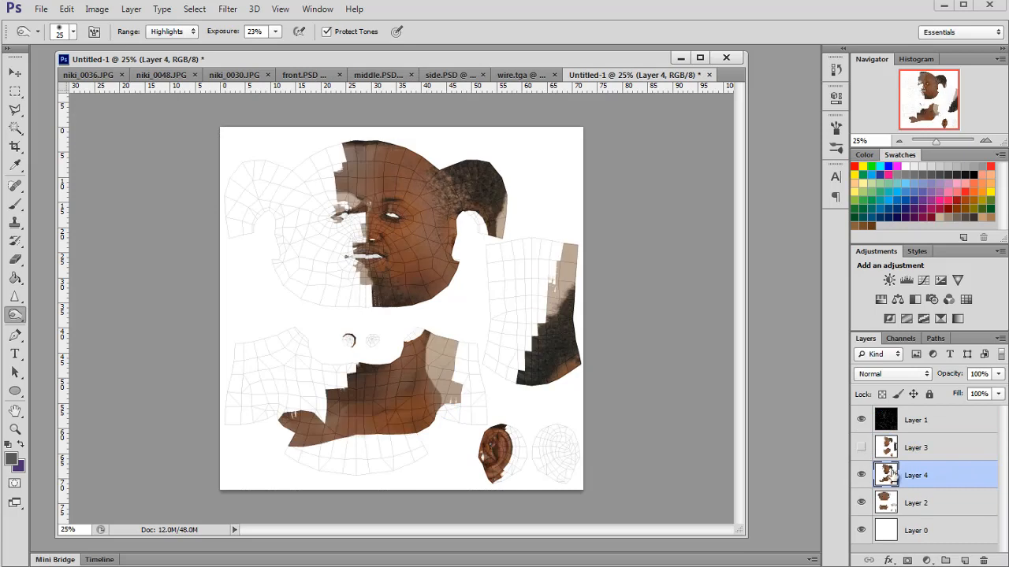
{"action": "left_click", "coordinate": [862, 476]}
{"action": "left_click", "coordinate": [887, 502]}
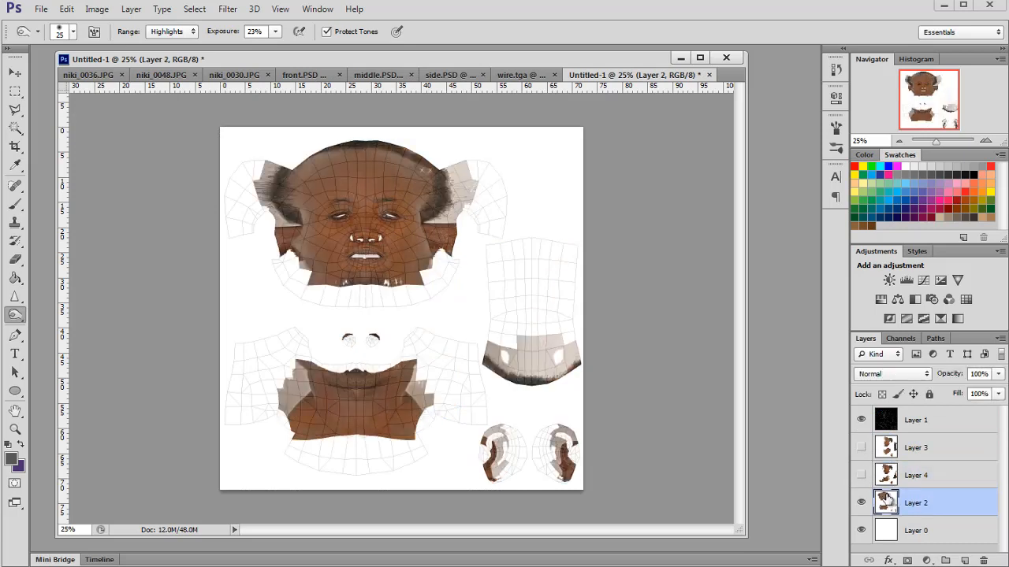
Hide the wireframe layer and save the layered document as color_test in Photoshop PSD format in the project folder.
{"action": "left_click", "coordinate": [861, 421]}
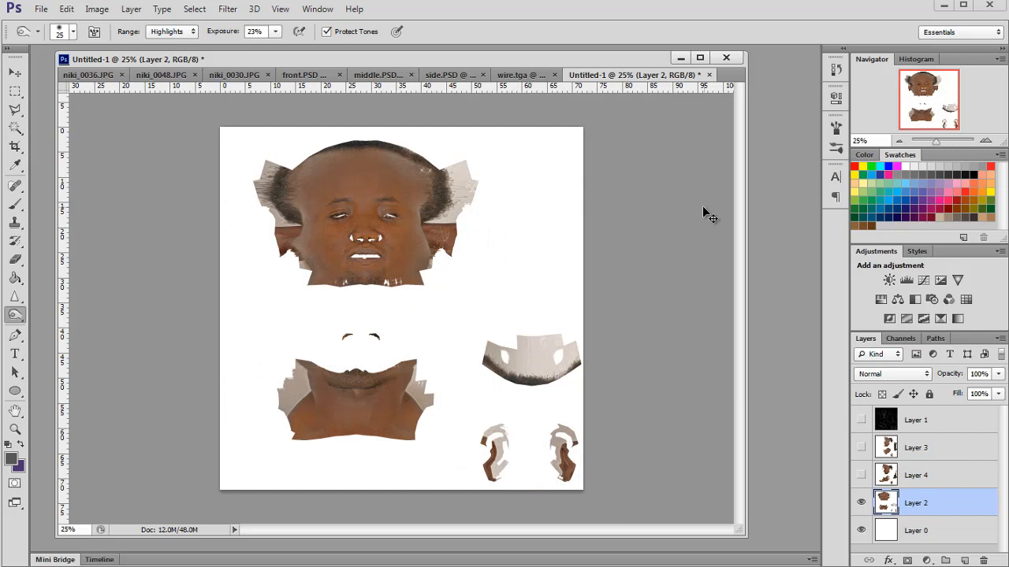
{"action": "key", "text": "ctrl+shift+s"}
{"action": "left_click_drag", "start_coordinate": [314, 45], "coordinate": [216, 68]}
{"action": "type", "text": "color_test"}
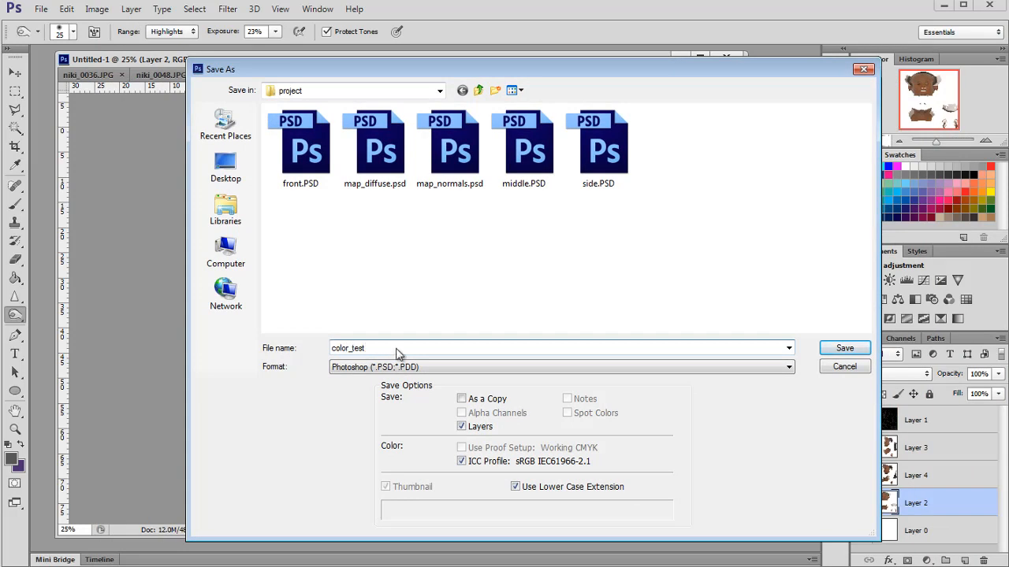
{"action": "left_click", "coordinate": [379, 368]}
{"action": "left_click", "coordinate": [379, 379]}
{"action": "left_click", "coordinate": [844, 348]}
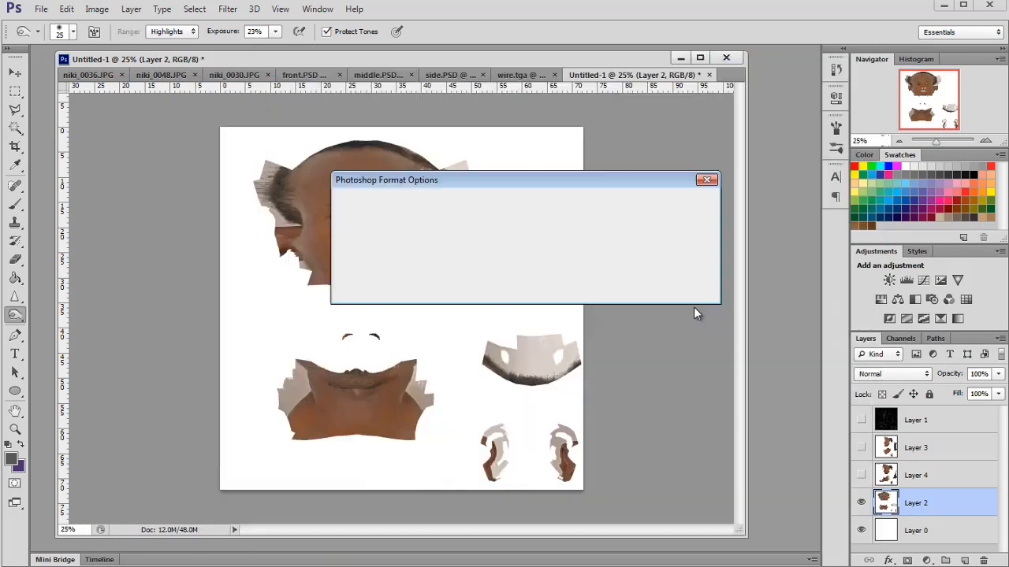
{"action": "left_click", "coordinate": [679, 203]}
Save a Targa version of color_test in the project folder at 24 bits/pixel.
{"action": "left_click", "coordinate": [40, 9]}
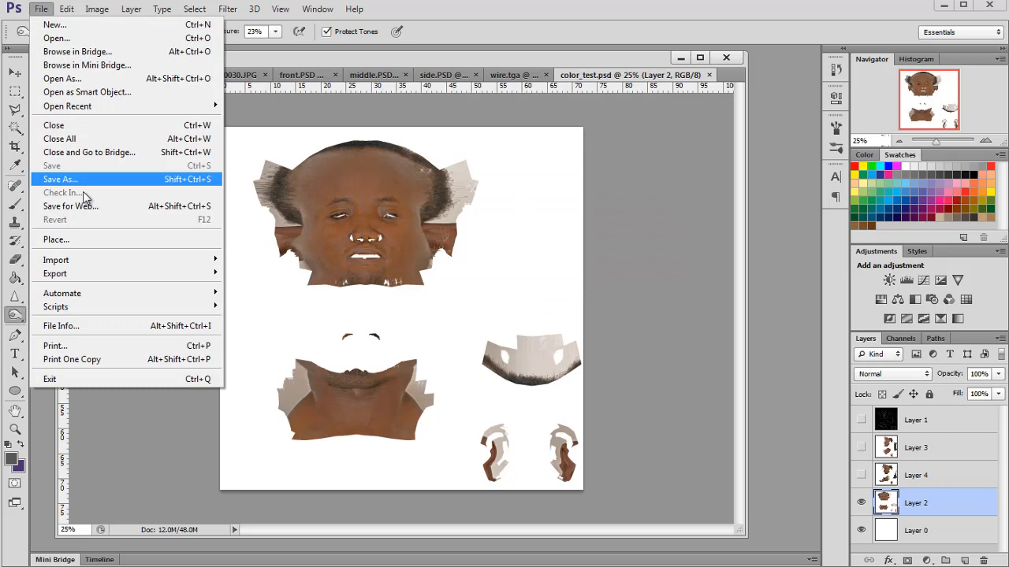
{"action": "left_click", "coordinate": [71, 189]}
{"action": "left_click", "coordinate": [446, 368]}
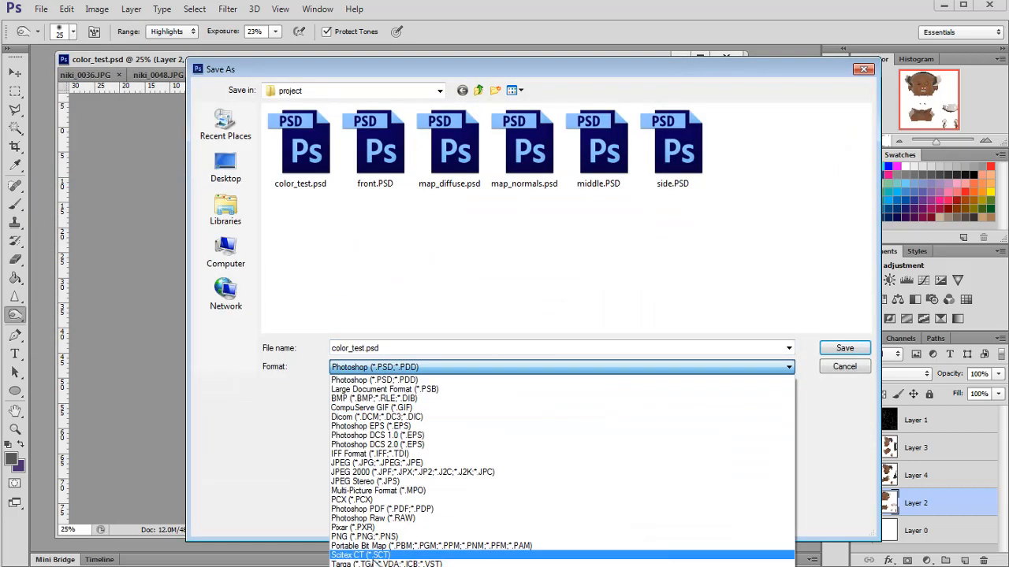
{"action": "left_click", "coordinate": [386, 564]}
{"action": "left_click", "coordinate": [843, 348]}
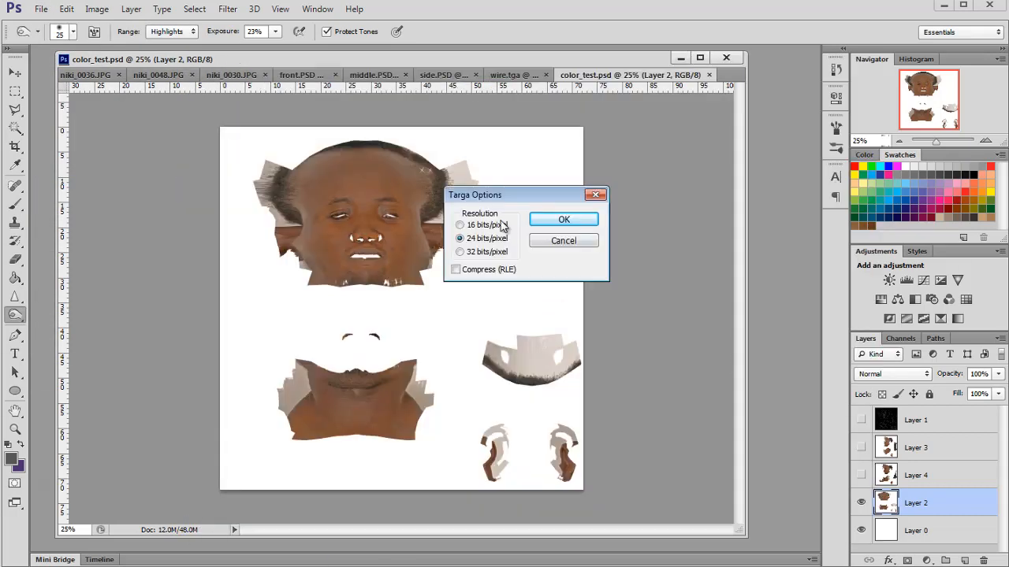
{"action": "left_click", "coordinate": [545, 219]}
Switch to Maya, close the UV Texture Editor and set the head's diffuse file texture image to color_test.tga in the project folder.
{"action": "key", "text": "alt+Tab"}
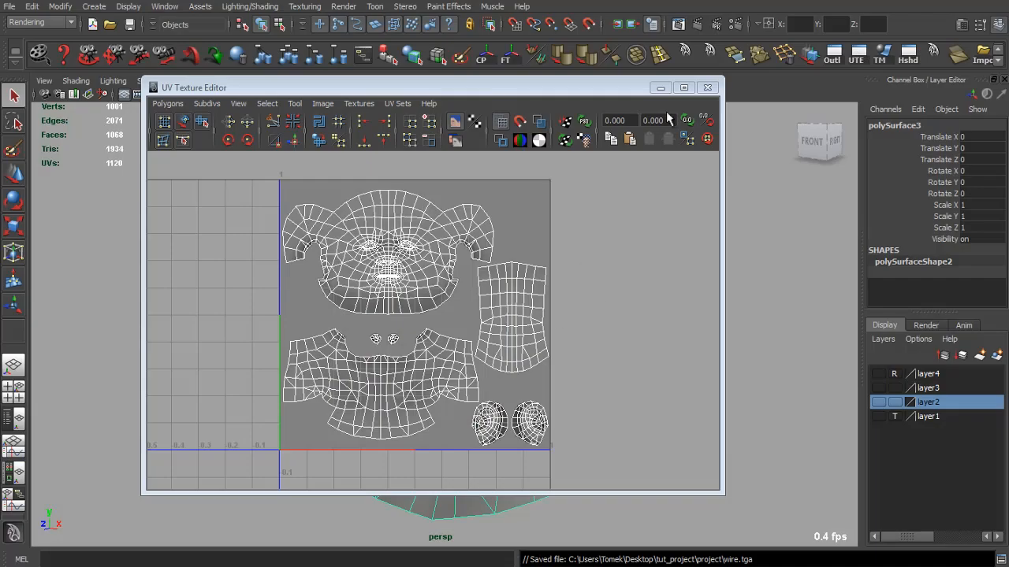
{"action": "left_click", "coordinate": [708, 87]}
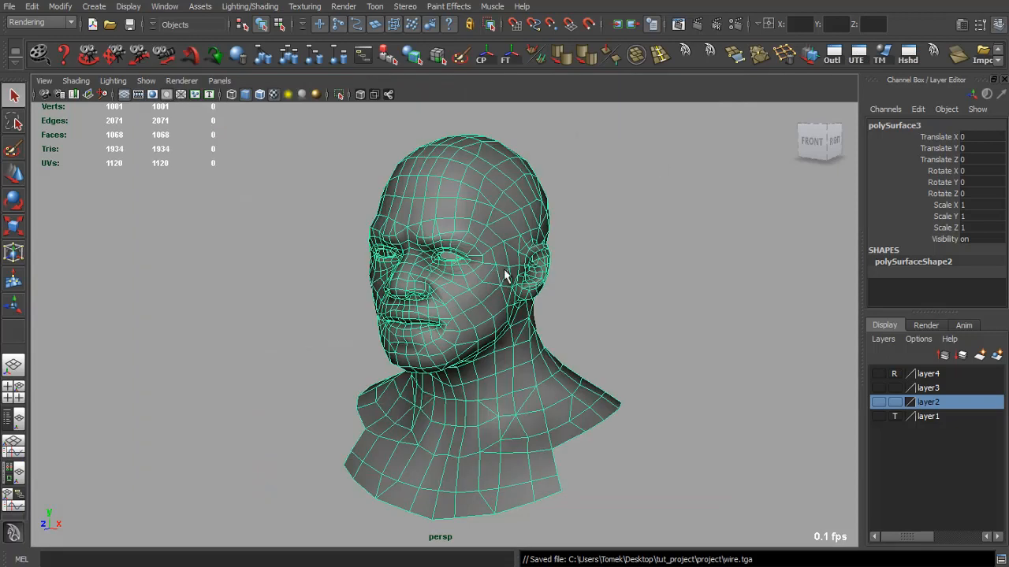
{"action": "key", "text": "ctrl+a"}
{"action": "left_click", "coordinate": [963, 284]}
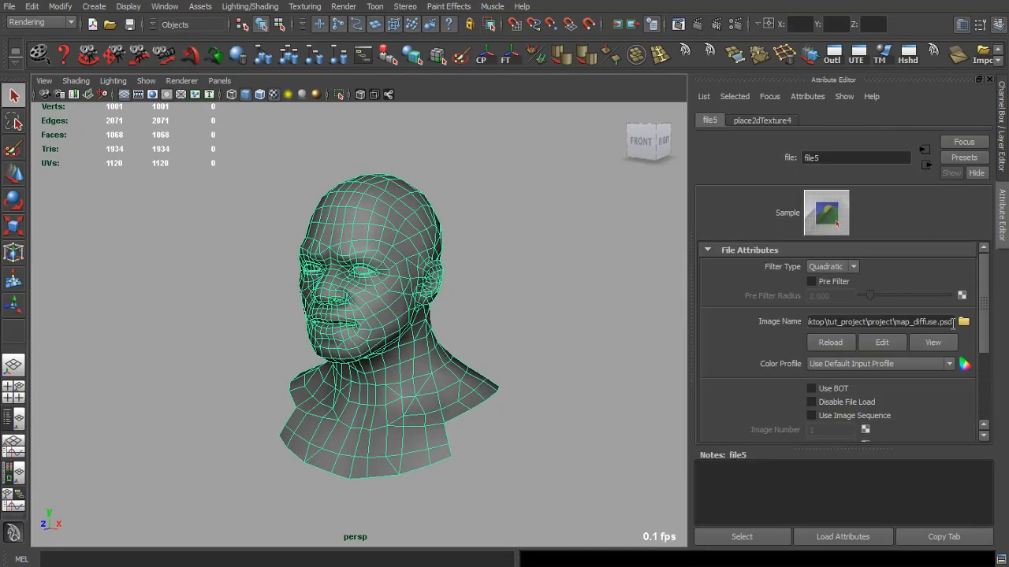
{"action": "left_click_drag", "start_coordinate": [954, 323], "coordinate": [897, 325]}
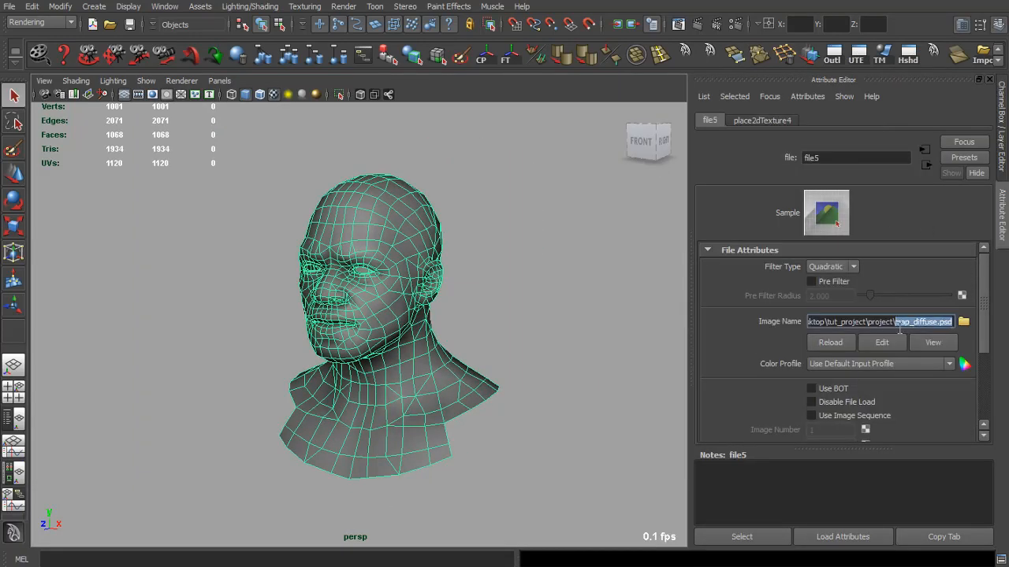
{"action": "type", "text": "color_test"}
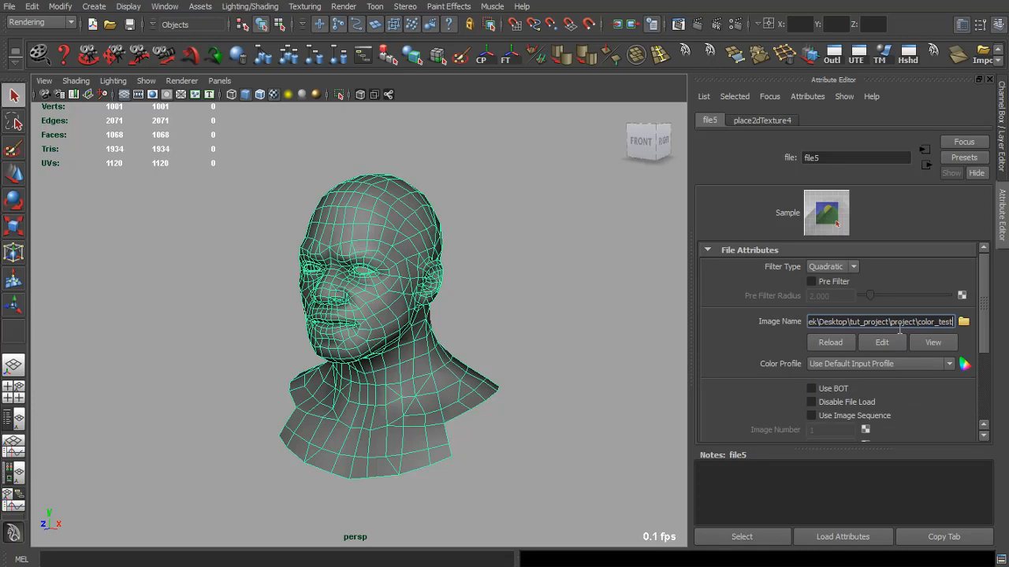
{"action": "type", "text": ".tga"}
{"action": "key", "text": "Return"}
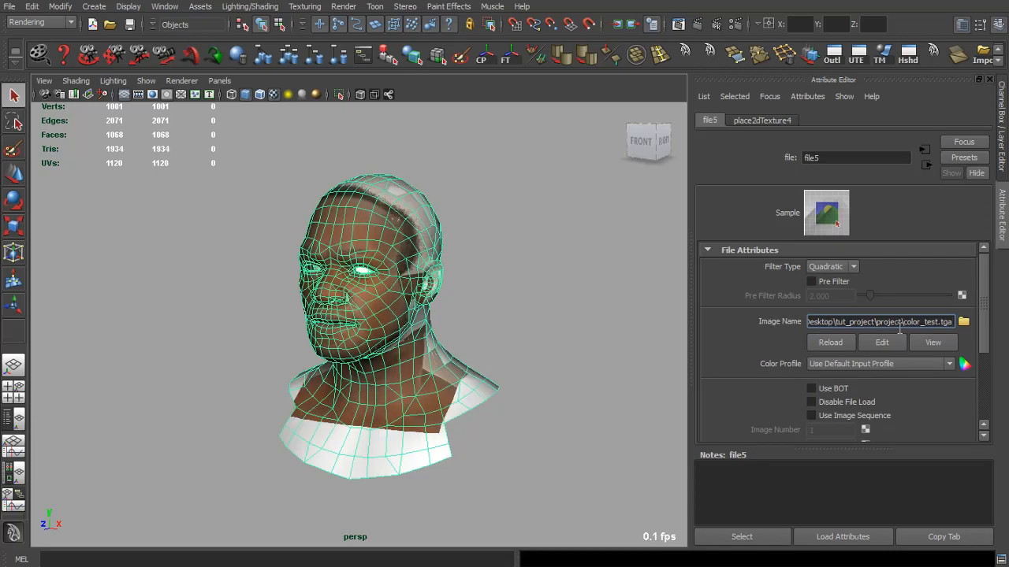
Close the attribute display, turn on High Quality viewport rendering and deselect the head.
{"action": "left_click", "coordinate": [989, 80]}
{"action": "left_click", "coordinate": [706, 248]}
{"action": "left_click_drag", "start_coordinate": [658, 272], "coordinate": [543, 273]}
{"action": "left_click", "coordinate": [551, 292]}
{"action": "left_click", "coordinate": [317, 94]}
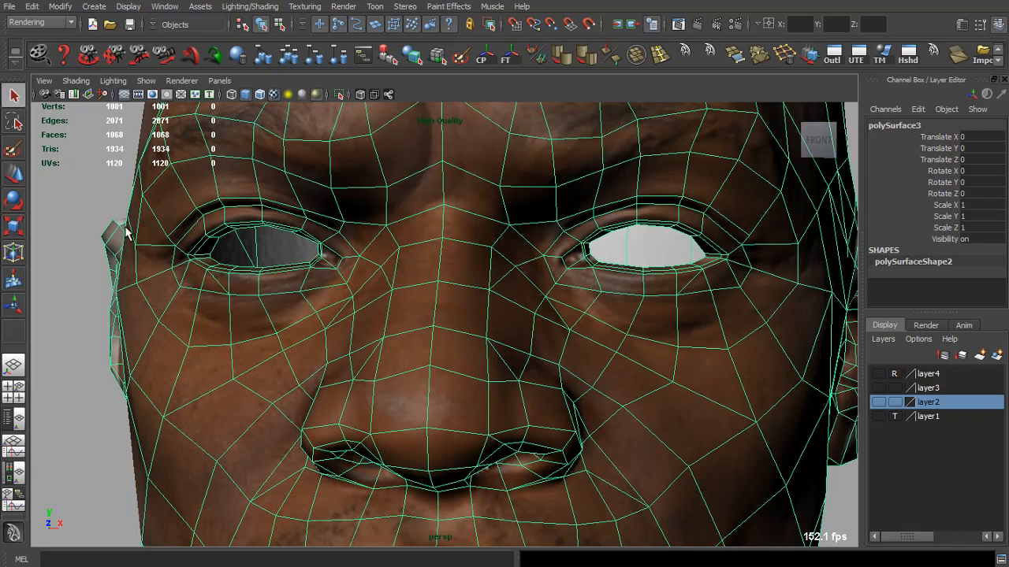
{"action": "left_click", "coordinate": [105, 192]}
{"action": "mouse_move", "coordinate": [105, 193]}
{"action": "left_mouse_down"}
{"action": "mouse_move", "coordinate": [132, 196]}
{"action": "mouse_move", "coordinate": [119, 194]}
{"action": "left_mouse_up"}
{"action": "scroll", "coordinate": [439, 249], "scroll_direction": "down", "scroll_amount": 8}
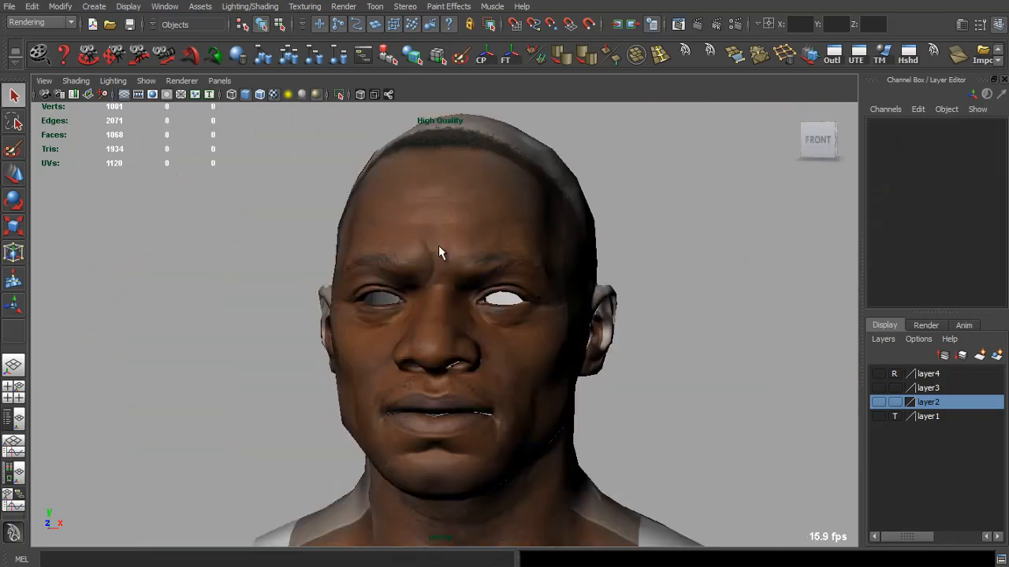
Examine the projected texture on the head from the front and side, comparing it with and without High Quality rendering.
{"action": "left_click_drag", "start_coordinate": [439, 250], "coordinate": [402, 240]}
{"action": "scroll", "coordinate": [433, 234], "scroll_direction": "down", "scroll_amount": 5}
{"action": "left_click_drag", "start_coordinate": [402, 240], "coordinate": [644, 349]}
{"action": "scroll", "coordinate": [644, 349], "scroll_direction": "up", "scroll_amount": 3}
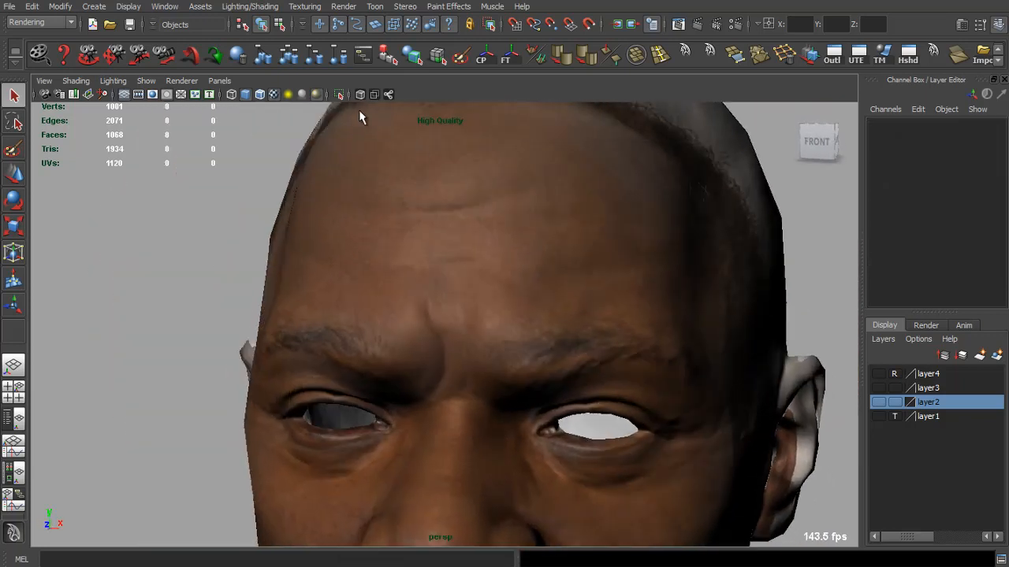
{"action": "left_click", "coordinate": [317, 96]}
{"action": "scroll", "coordinate": [544, 309], "scroll_direction": "down", "scroll_amount": 3}
{"action": "left_click_drag", "start_coordinate": [543, 309], "coordinate": [540, 284]}
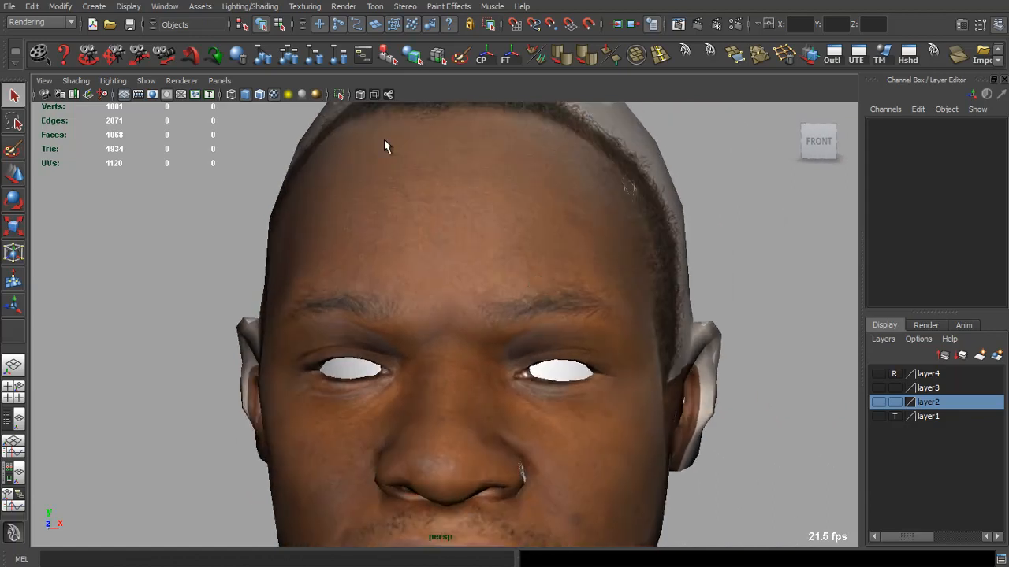
{"action": "left_click", "coordinate": [316, 96]}
{"action": "left_click_drag", "start_coordinate": [358, 162], "coordinate": [410, 166]}
{"action": "left_click_drag", "start_coordinate": [445, 327], "coordinate": [387, 223]}
{"action": "left_click_drag", "start_coordinate": [343, 150], "coordinate": [436, 230]}
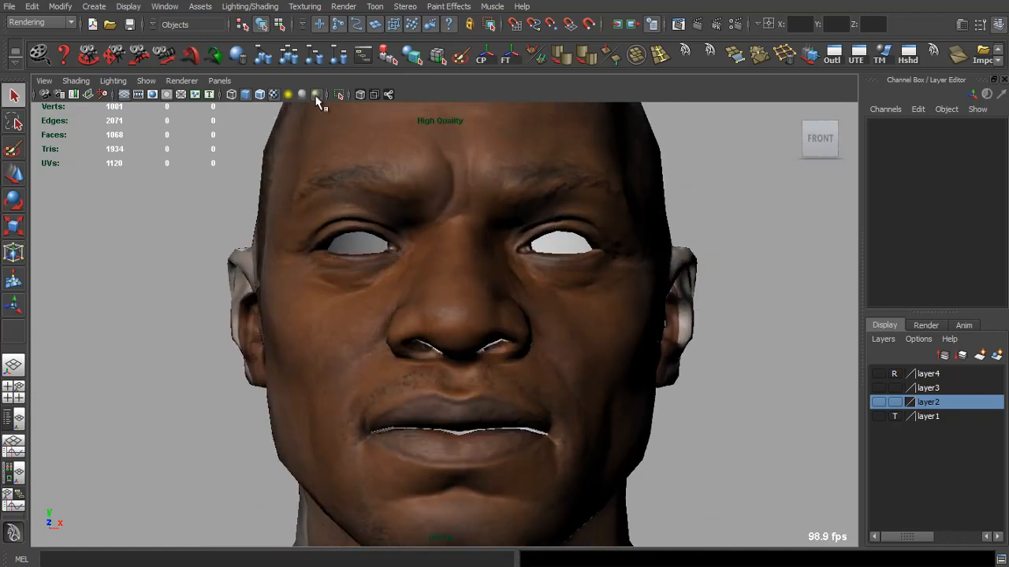
{"action": "left_click_drag", "start_coordinate": [329, 156], "coordinate": [279, 145]}
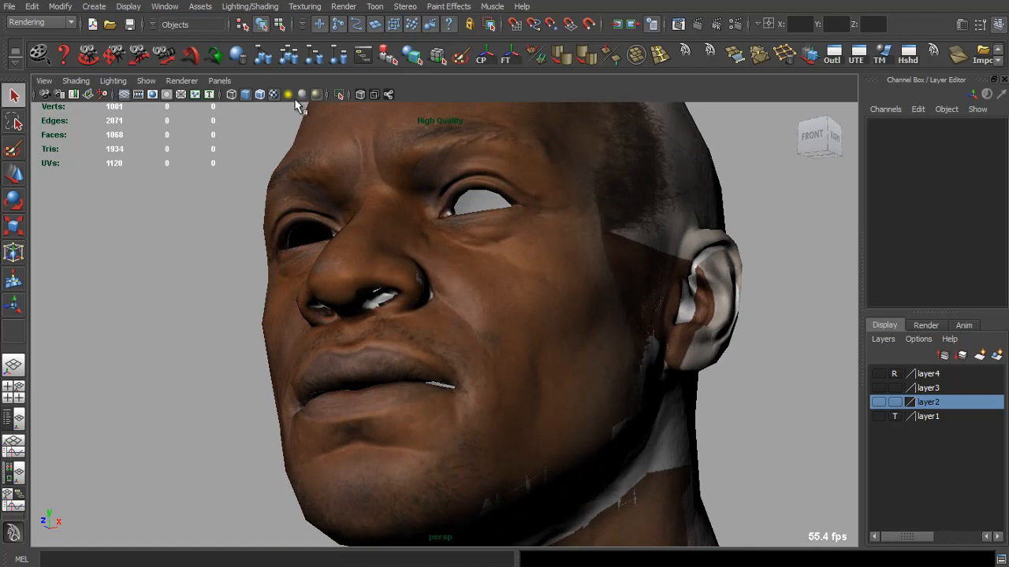
{"action": "left_click", "coordinate": [317, 94]}
Switch to Photoshop and compare the middle and side texture layers with the front texture around the face at 100% zoom.
{"action": "key", "text": "alt+Tab"}
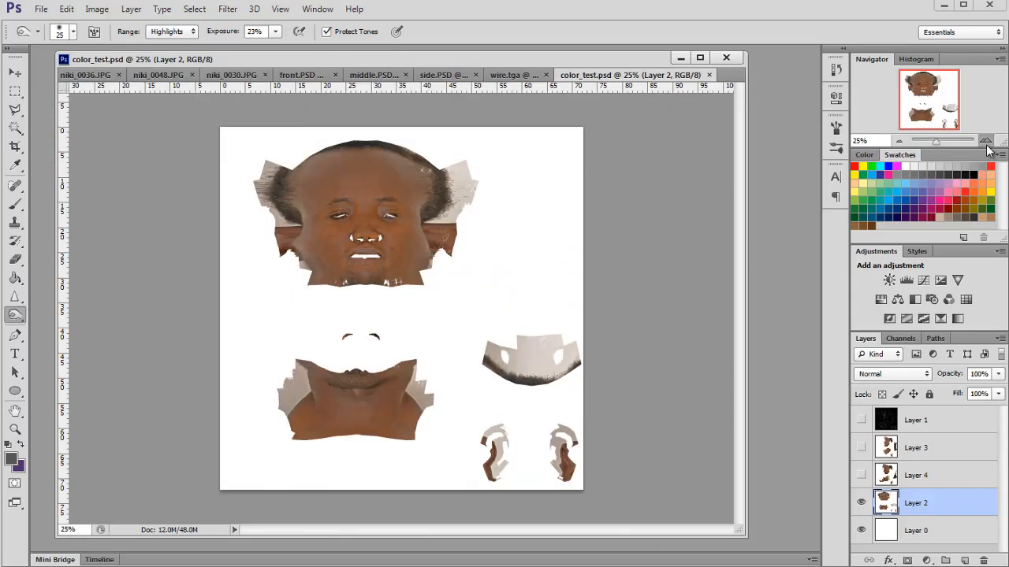
{"action": "left_click", "coordinate": [986, 144]}
{"action": "left_click", "coordinate": [987, 144]}
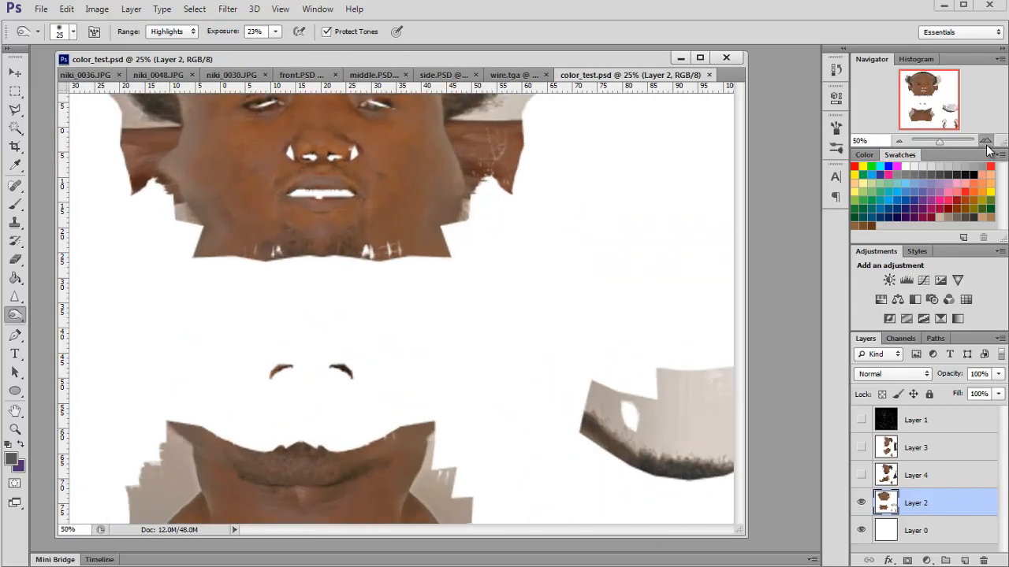
{"action": "left_click", "coordinate": [987, 144]}
{"action": "left_click", "coordinate": [987, 144]}
{"action": "left_click", "coordinate": [986, 143]}
{"action": "mouse_move", "coordinate": [923, 98]}
{"action": "left_mouse_down"}
{"action": "mouse_move", "coordinate": [916, 81]}
{"action": "mouse_move", "coordinate": [916, 92]}
{"action": "left_mouse_up"}
{"action": "left_click", "coordinate": [899, 141]}
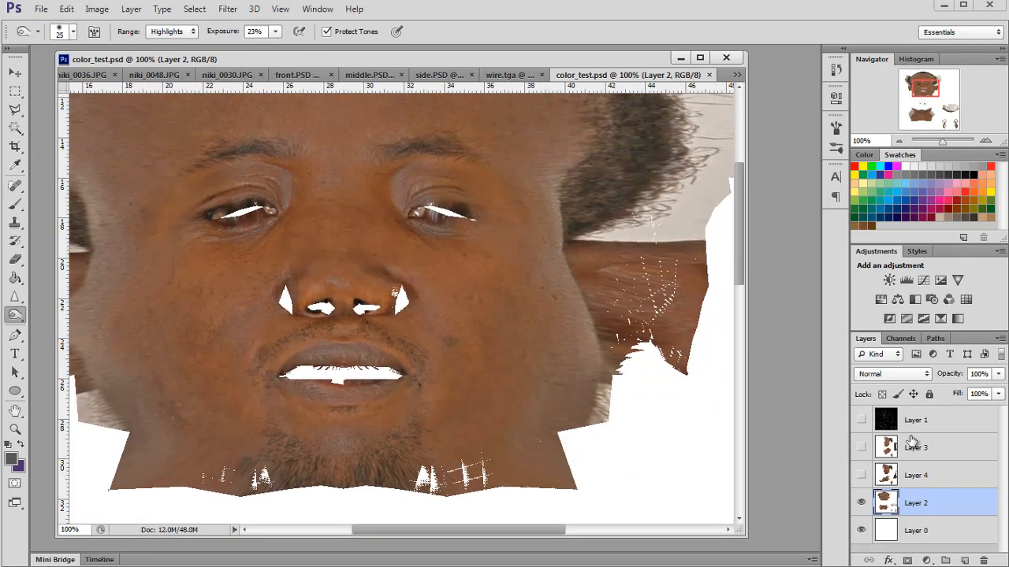
{"action": "left_click", "coordinate": [861, 475]}
{"action": "left_click", "coordinate": [862, 475]}
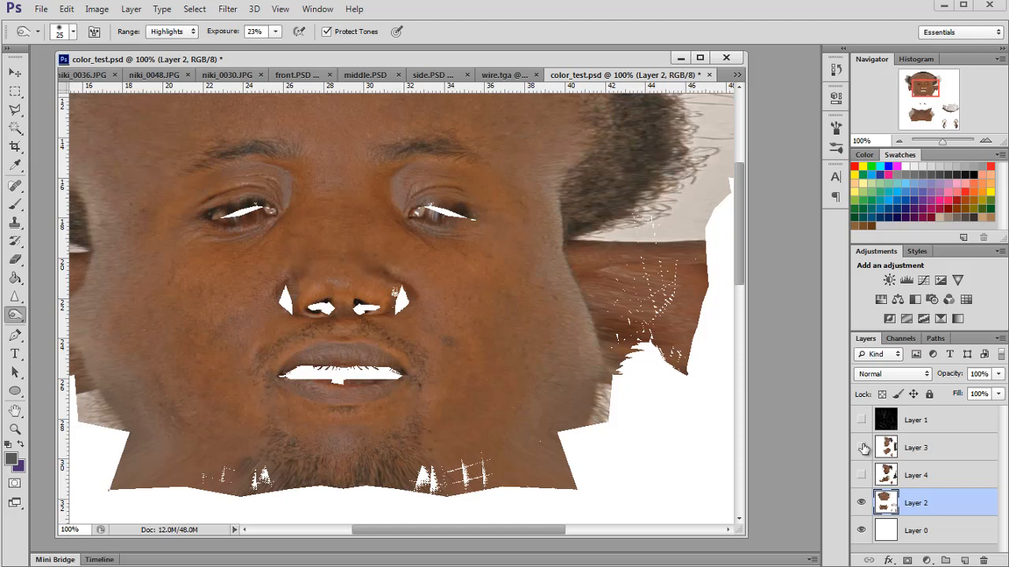
{"action": "left_click", "coordinate": [862, 448]}
{"action": "left_click", "coordinate": [861, 447]}
Show the middle texture layer, Layer 4, and delete its left part across the upper head area up to the face's centre line.
{"action": "left_click", "coordinate": [862, 477]}
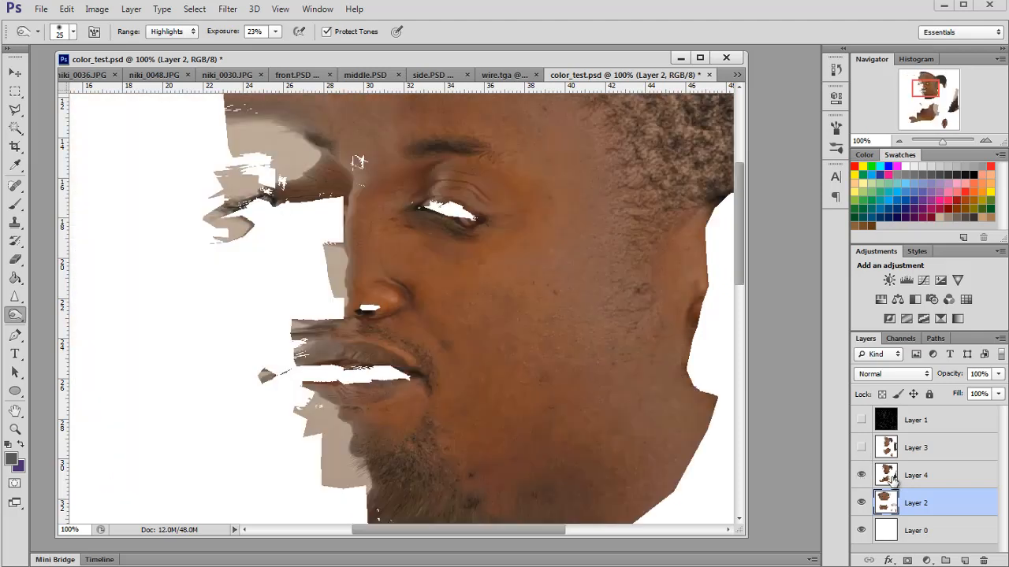
{"action": "left_click", "coordinate": [890, 476]}
{"action": "left_click", "coordinate": [899, 141]}
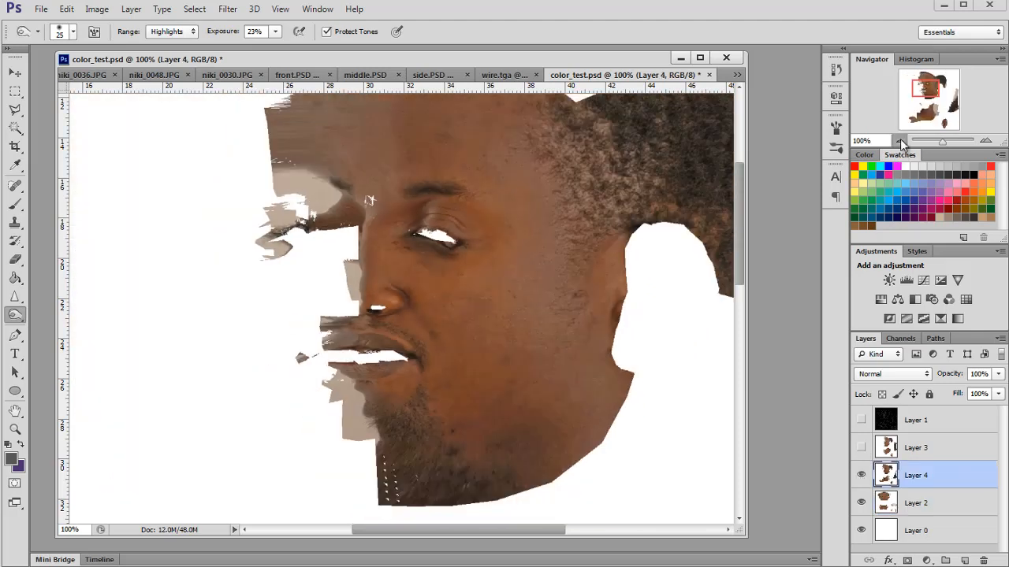
{"action": "left_click", "coordinate": [899, 141]}
{"action": "left_click", "coordinate": [899, 141]}
{"action": "left_click", "coordinate": [900, 141]}
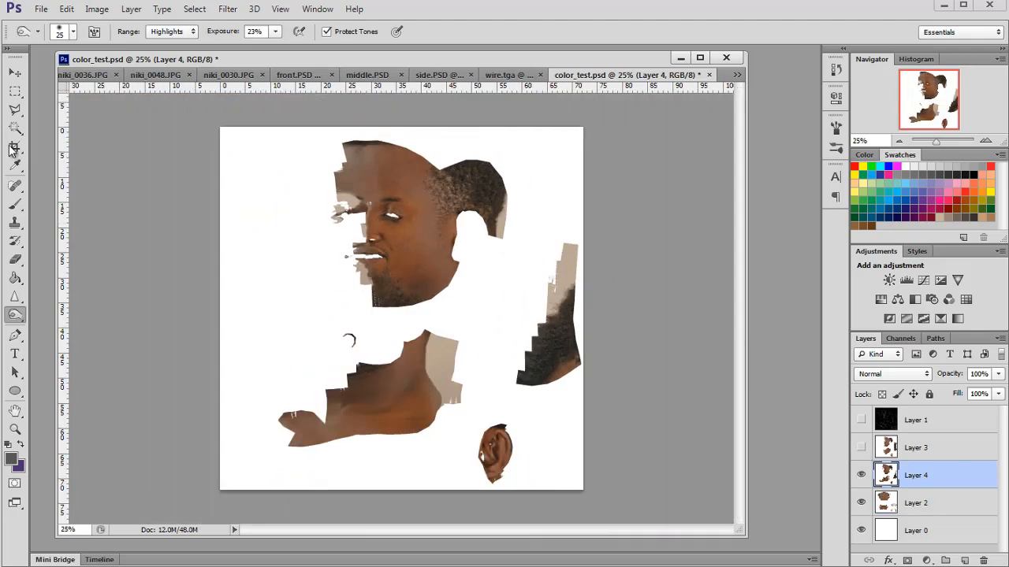
{"action": "left_click", "coordinate": [15, 92]}
{"action": "left_click_drag", "start_coordinate": [220, 128], "coordinate": [366, 328]}
{"action": "key", "text": "Delete"}
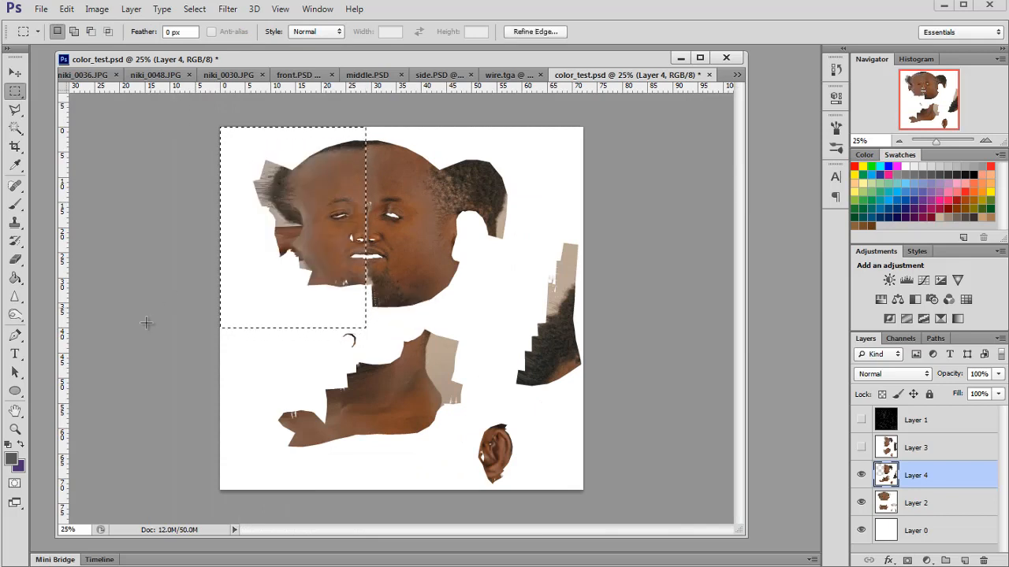
{"action": "key", "text": "ctrl+d"}
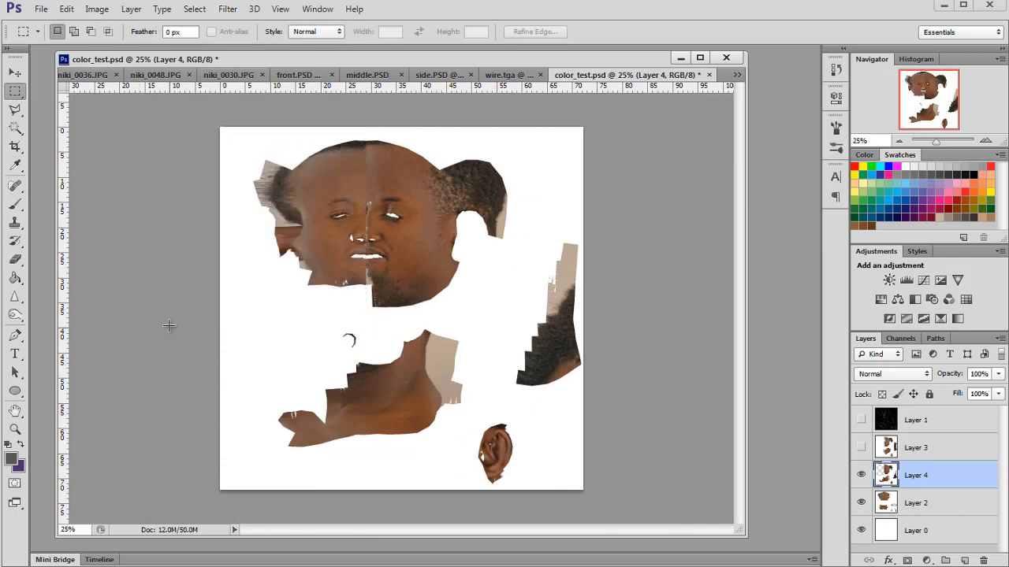
Show the wireframe layer and delete the left part of the neck area from Layer 4, then clear the selection.
{"action": "left_click_drag", "start_coordinate": [168, 325], "coordinate": [345, 516]}
{"action": "left_click", "coordinate": [861, 420]}
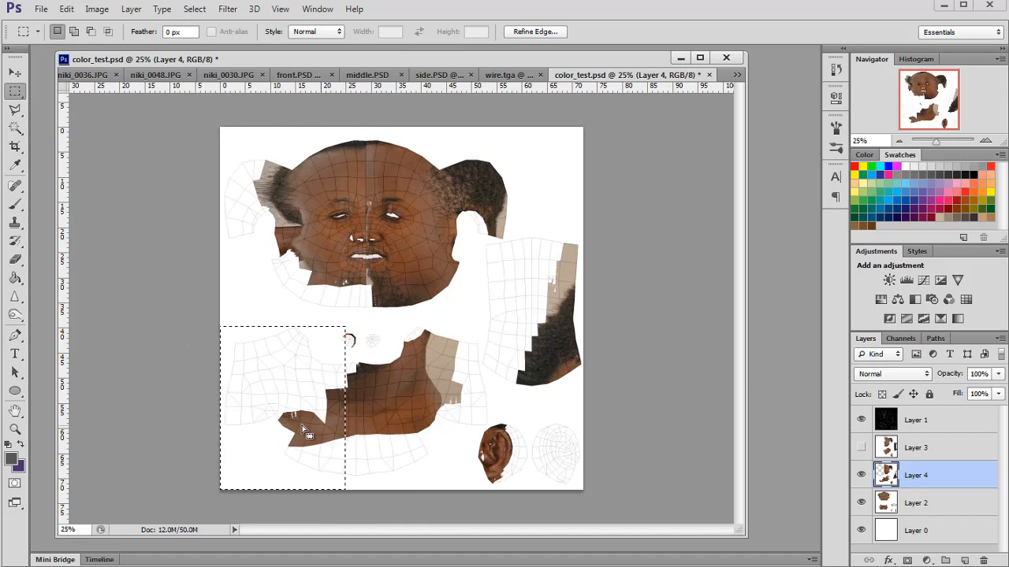
{"action": "left_click_drag", "start_coordinate": [292, 428], "coordinate": [286, 424]}
{"action": "key", "text": "Delete"}
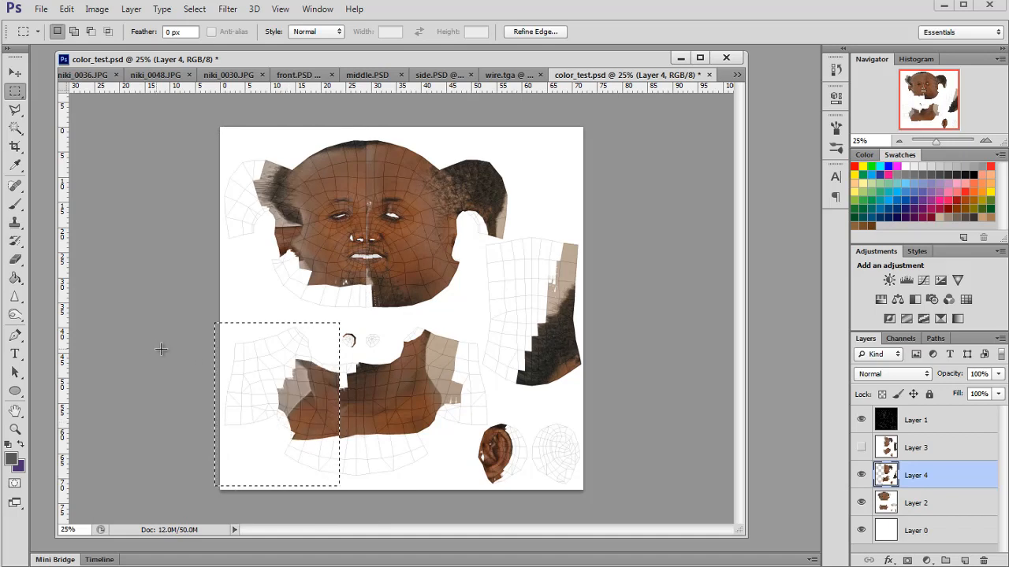
{"action": "left_click_drag", "start_coordinate": [281, 388], "coordinate": [278, 383]}
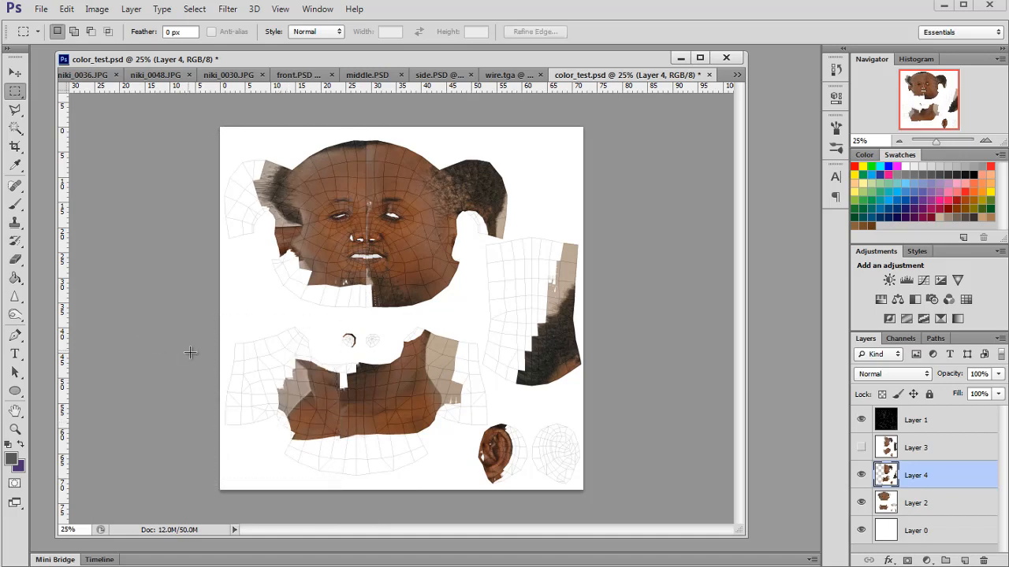
Select the white background of Layer 4 with the Magic Wand at tolerance 10, delete it and deselect.
{"action": "left_click", "coordinate": [15, 128]}
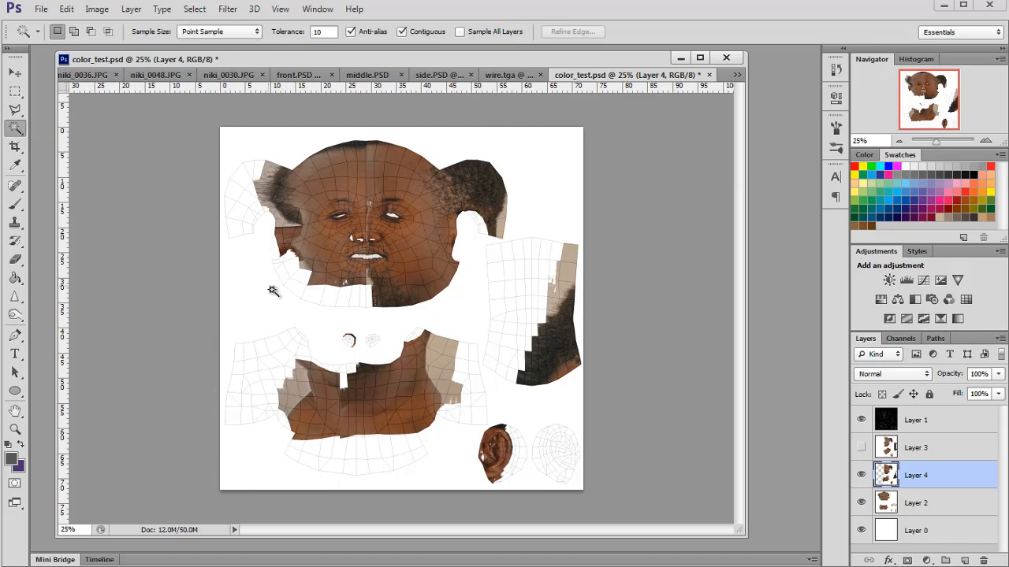
{"action": "left_click", "coordinate": [260, 328]}
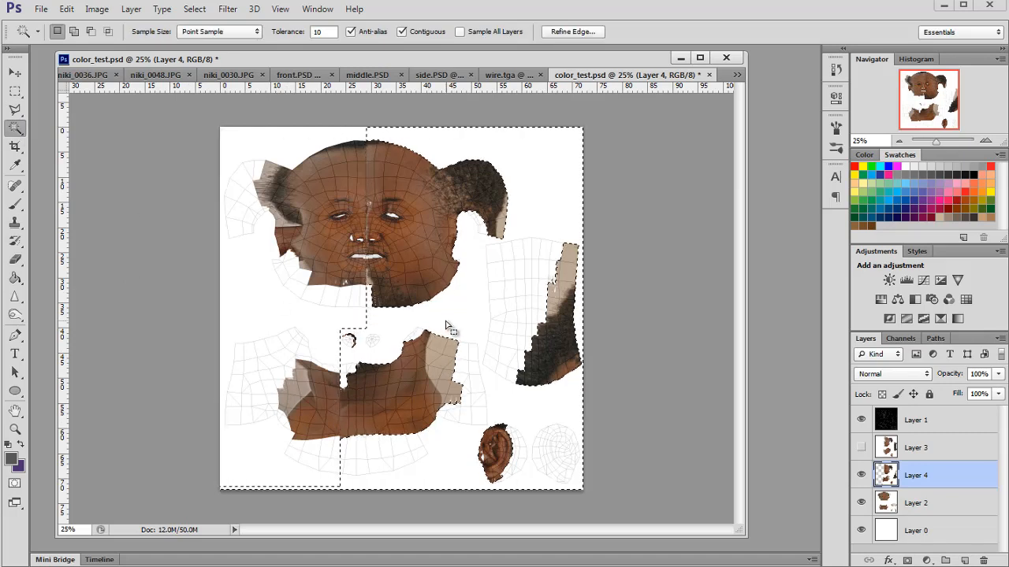
{"action": "key", "text": "Delete"}
{"action": "left_click", "coordinate": [15, 91]}
{"action": "left_click", "coordinate": [199, 170]}
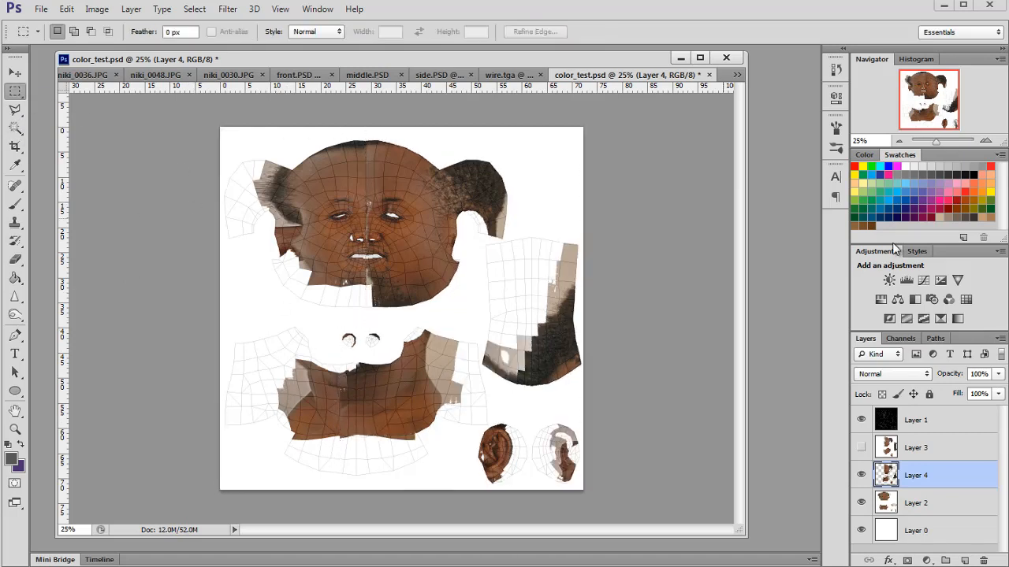
Hide the wireframe layer to expose the centre seam of the face at 100% zoom.
{"action": "left_click", "coordinate": [985, 141]}
{"action": "left_click", "coordinate": [985, 141]}
{"action": "left_click", "coordinate": [985, 141]}
{"action": "left_click", "coordinate": [986, 141]}
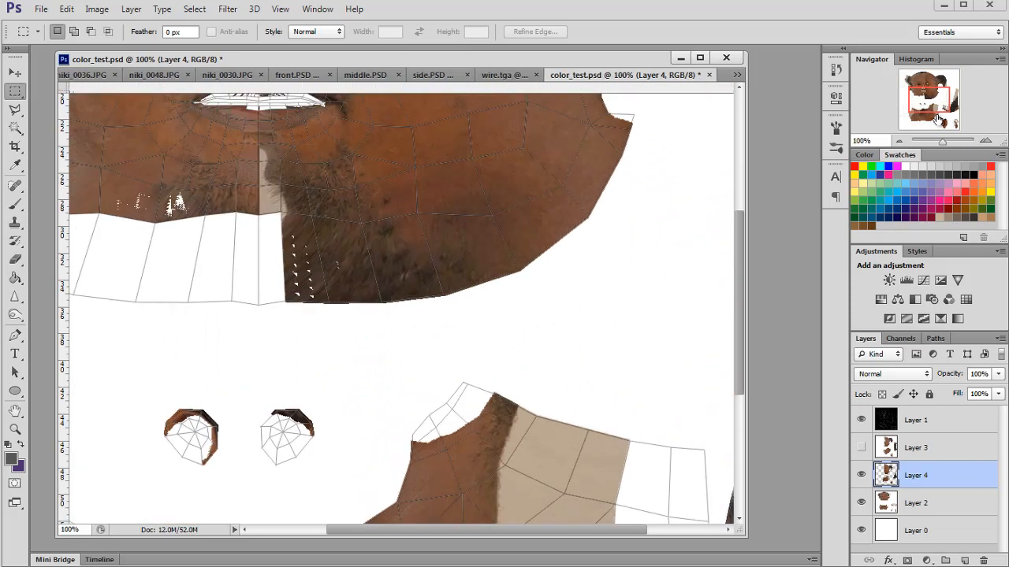
{"action": "left_click_drag", "start_coordinate": [926, 92], "coordinate": [926, 76]}
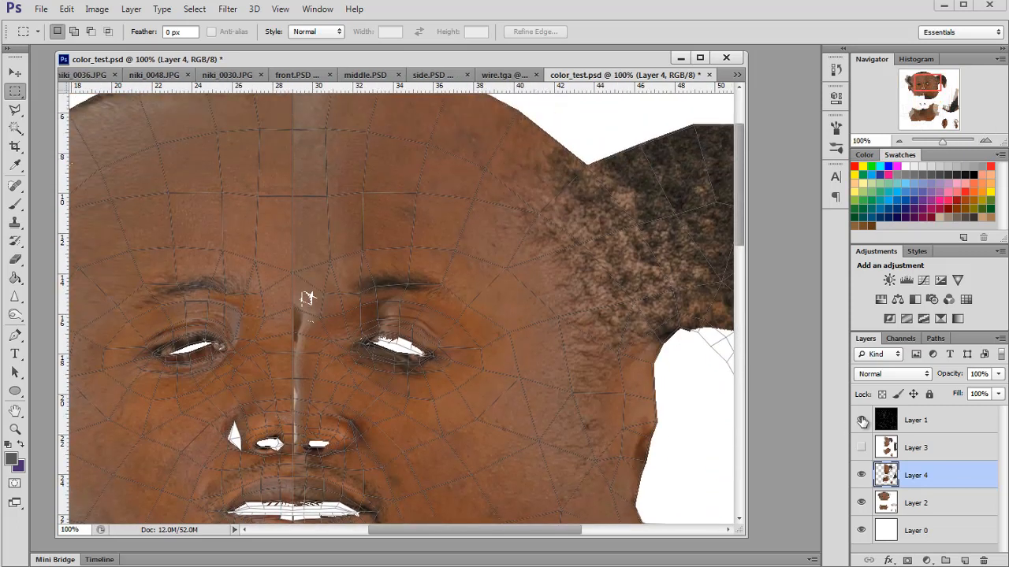
{"action": "left_click", "coordinate": [862, 420]}
Erase Layer 4's hard edge along the forehead's centre seam up to the hairline with a soft Eraser of 60 to 90 px.
{"action": "left_click", "coordinate": [17, 259]}
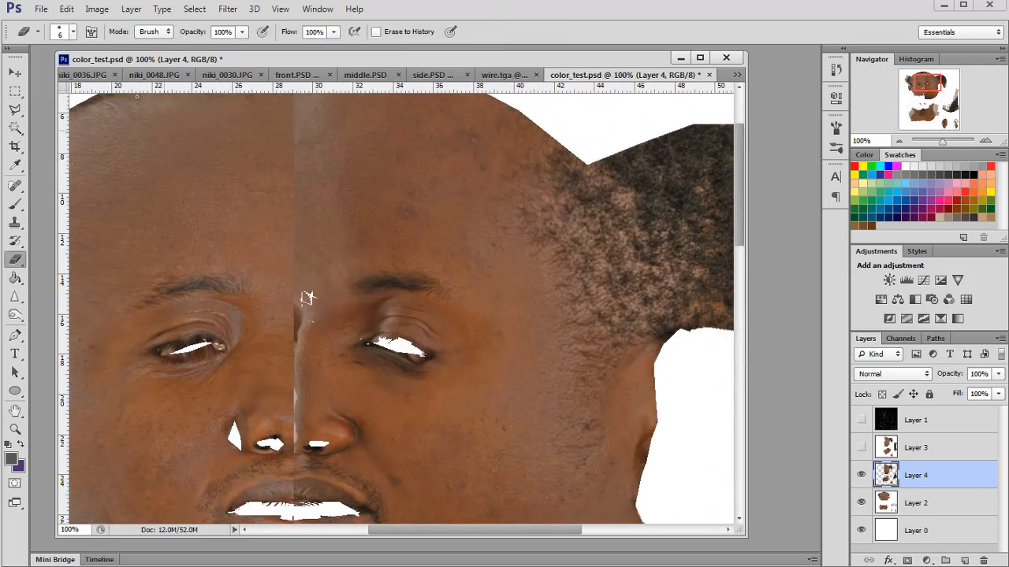
{"action": "left_click", "coordinate": [73, 32]}
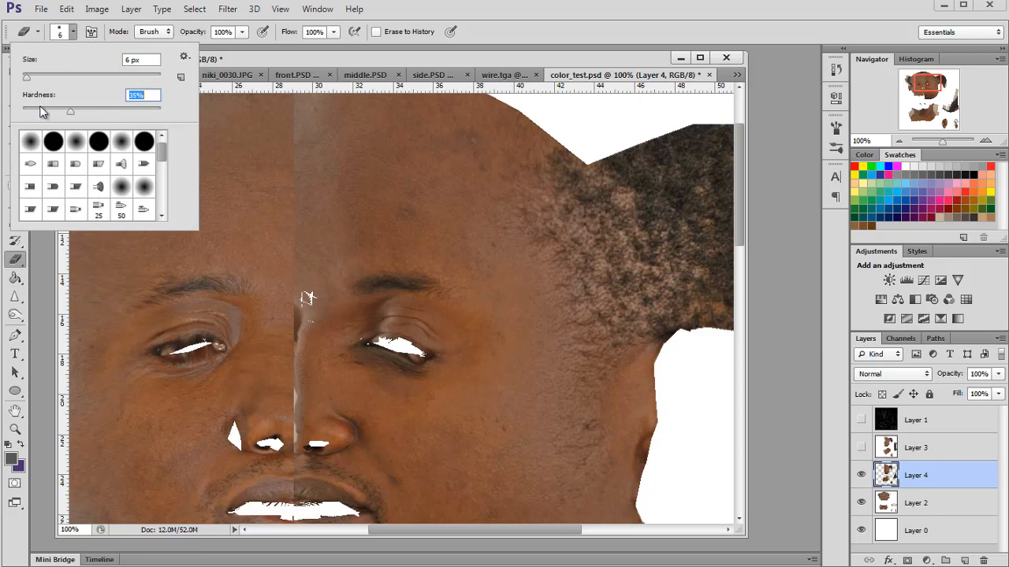
{"action": "key", "text": "Return"}
{"action": "scroll", "coordinate": [265, 231], "scroll_direction": "up", "scroll_amount": 2}
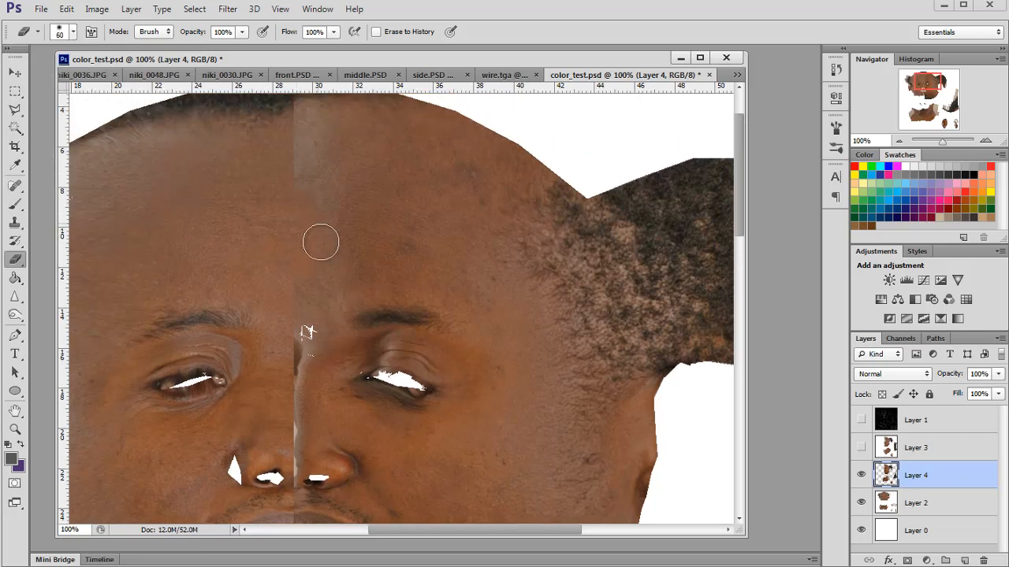
{"action": "key", "text": "bracketright"}
{"action": "left_click_drag", "start_coordinate": [321, 198], "coordinate": [295, 152]}
{"action": "scroll", "coordinate": [296, 189], "scroll_direction": "up", "scroll_amount": 3}
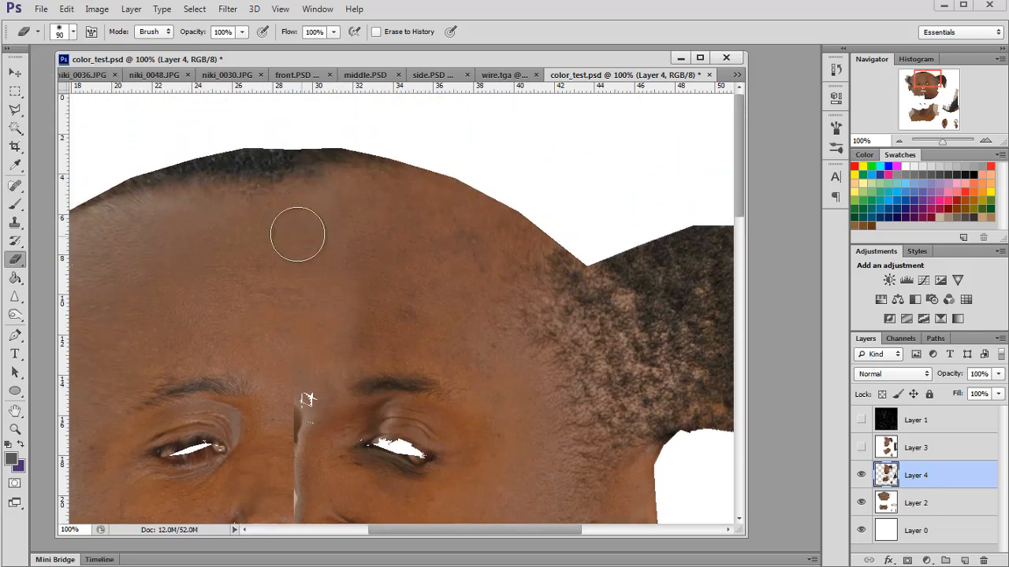
{"action": "mouse_move", "coordinate": [298, 235]}
{"action": "left_mouse_down"}
{"action": "mouse_move", "coordinate": [305, 316]}
{"action": "mouse_move", "coordinate": [372, 204]}
{"action": "mouse_move", "coordinate": [347, 271]}
{"action": "left_mouse_up"}
Erase Layer 4's seam between the eyebrows and down the bridge and tip of the nose with a 125 px and a 90 px Eraser.
{"action": "scroll", "coordinate": [299, 356], "scroll_direction": "down", "scroll_amount": 5}
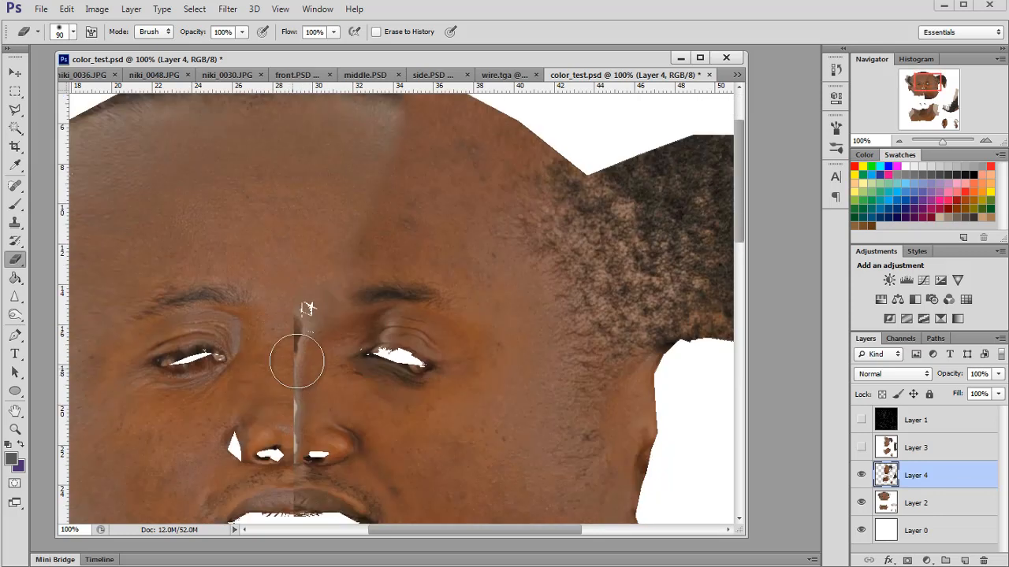
{"action": "key", "text": "bracketright"}
{"action": "key", "text": "bracketright"}
{"action": "left_click_drag", "start_coordinate": [304, 244], "coordinate": [272, 390]}
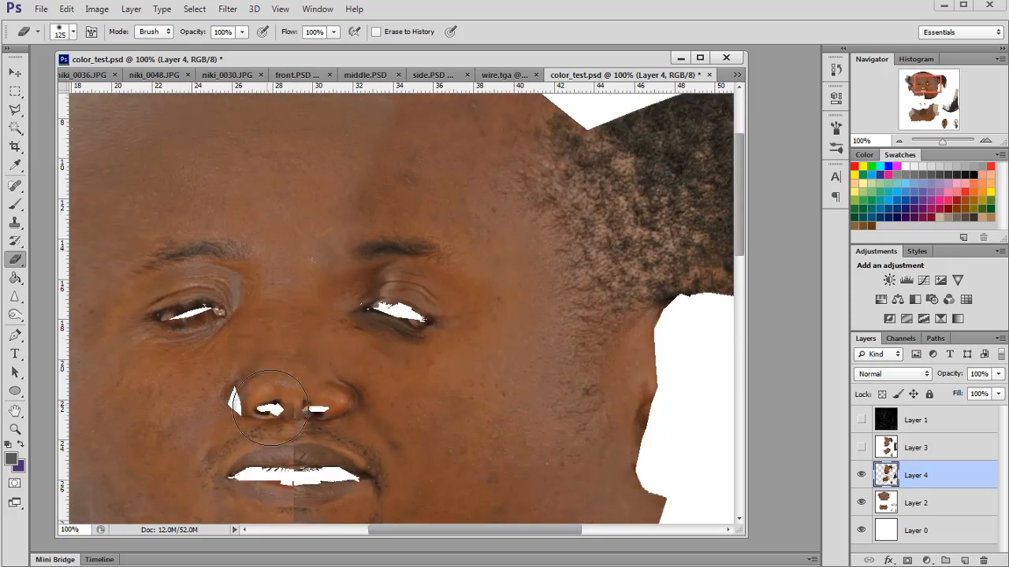
{"action": "key", "text": "bracketleft"}
{"action": "key", "text": "bracketleft"}
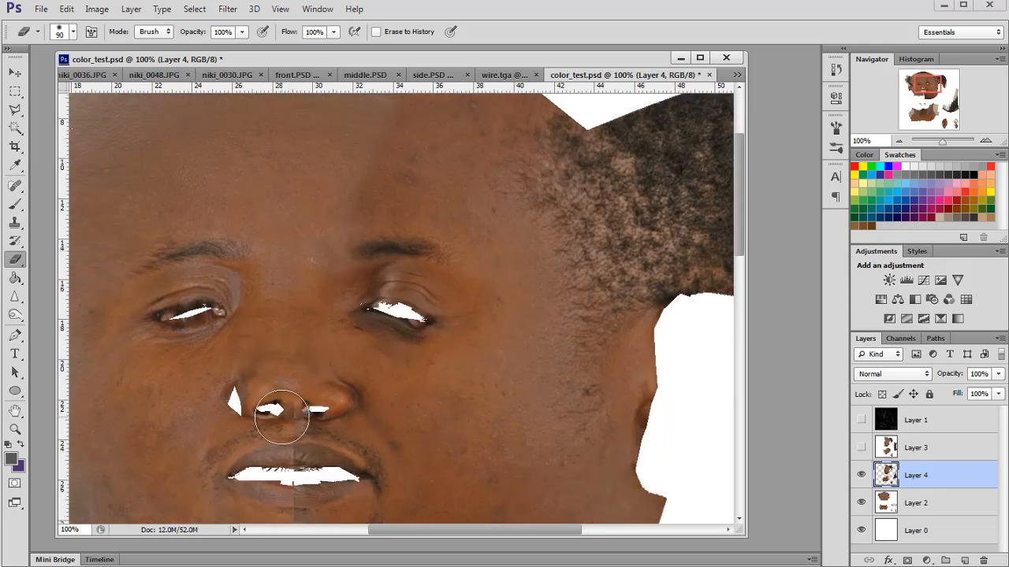
{"action": "left_click", "coordinate": [862, 421]}
{"action": "left_click", "coordinate": [861, 421]}
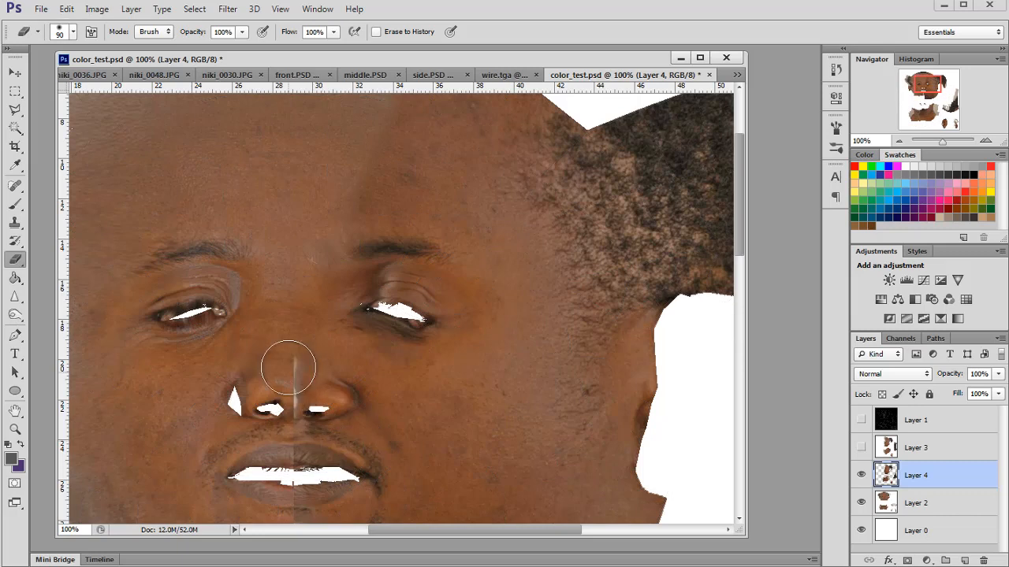
{"action": "mouse_move", "coordinate": [288, 368]}
{"action": "left_mouse_down"}
{"action": "mouse_move", "coordinate": [271, 371]}
{"action": "mouse_move", "coordinate": [272, 419]}
{"action": "left_mouse_up"}
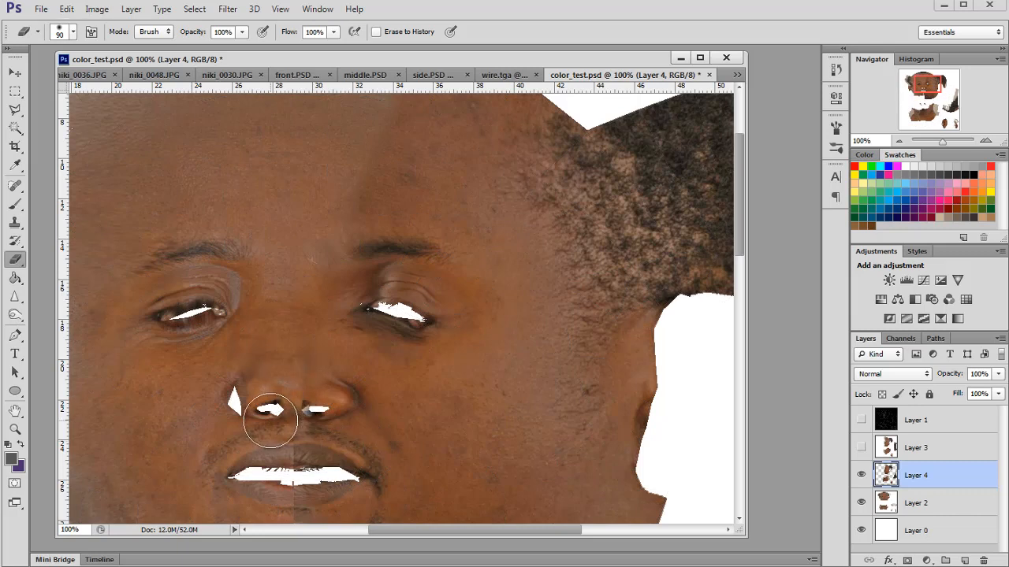
Erase Layer 4's remaining seam around the nostrils and across the lips with a 40 px Eraser.
{"action": "key", "text": "bracketleft"}
{"action": "key", "text": "bracketleft"}
{"action": "key", "text": "bracketleft"}
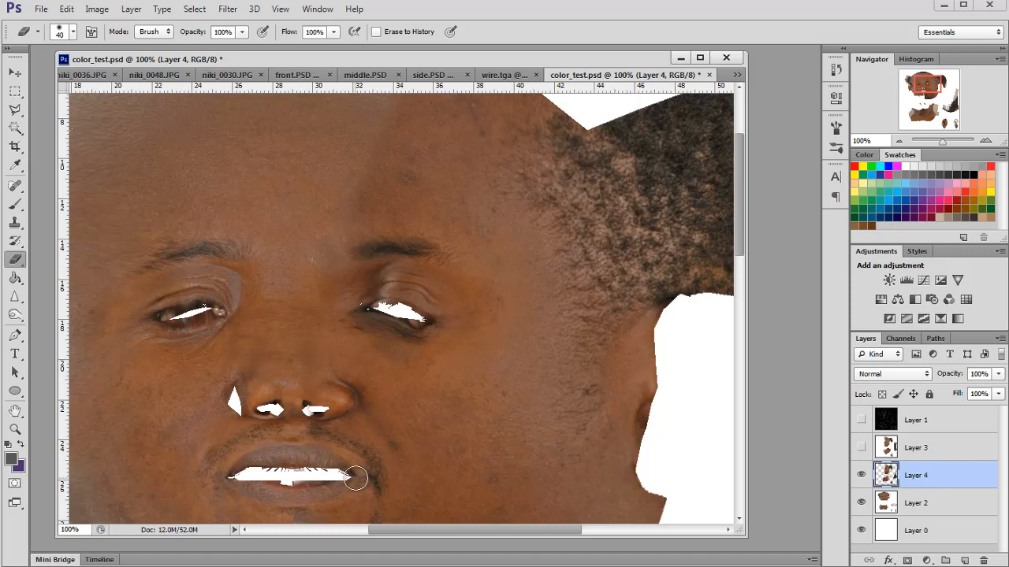
Erase Layer 4's seam through the chin and the upper beard with a 90 px Eraser.
{"action": "scroll", "coordinate": [300, 457], "scroll_direction": "down", "scroll_amount": 3}
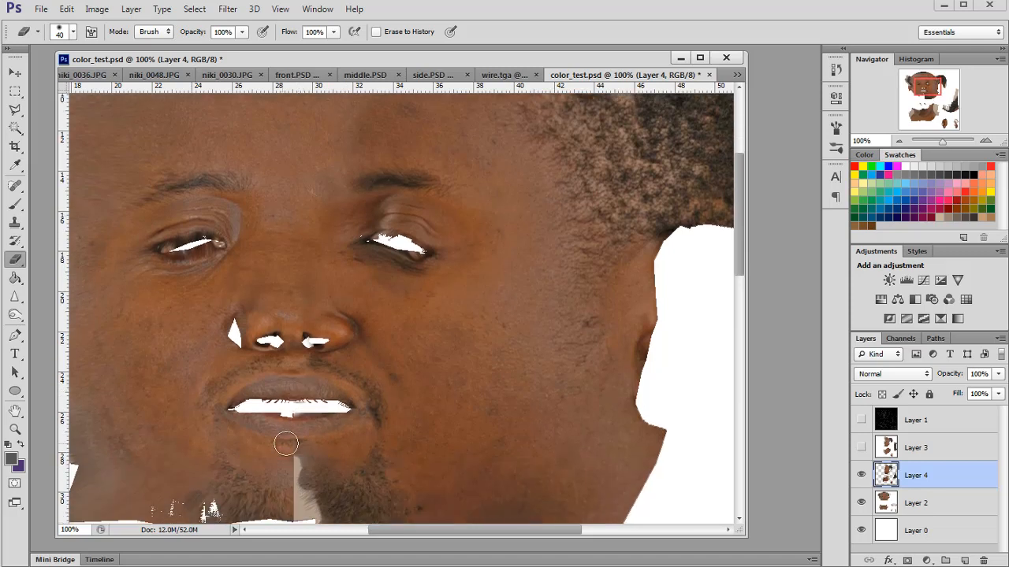
{"action": "scroll", "coordinate": [290, 421], "scroll_direction": "down", "scroll_amount": 3}
{"action": "key", "text": "bracketright"}
{"action": "key", "text": "bracketright"}
{"action": "key", "text": "bracketright"}
{"action": "key", "text": "bracketright"}
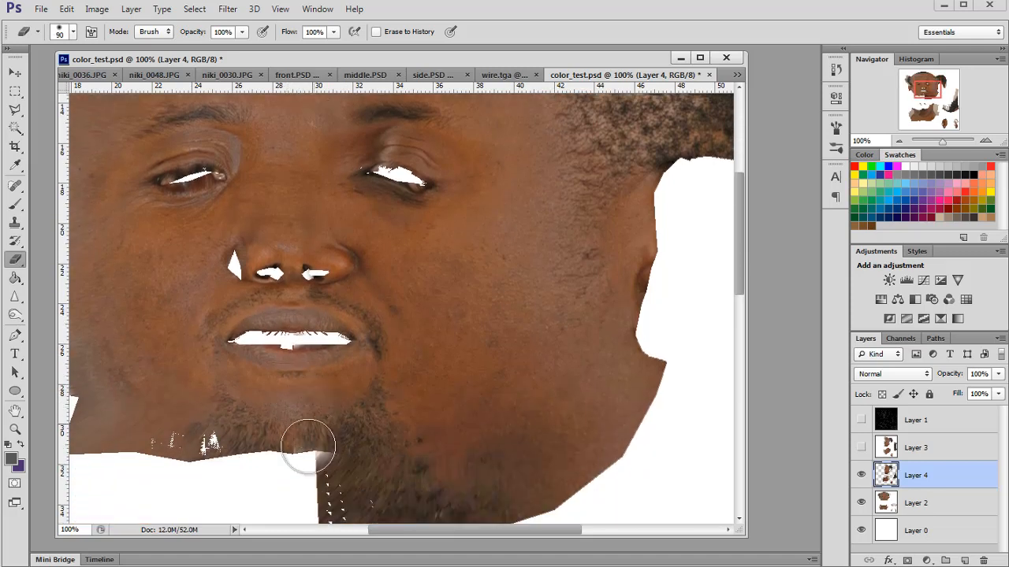
{"action": "mouse_move", "coordinate": [305, 455]}
{"action": "left_mouse_down"}
{"action": "mouse_move", "coordinate": [326, 441]}
{"action": "mouse_move", "coordinate": [308, 418]}
{"action": "mouse_move", "coordinate": [343, 469]}
{"action": "mouse_move", "coordinate": [363, 473]}
{"action": "left_mouse_up"}
Compare the face with Layer 4 shown and hidden to examine how it blends with the front texture.
{"action": "left_click", "coordinate": [861, 476]}
{"action": "left_click", "coordinate": [860, 476]}
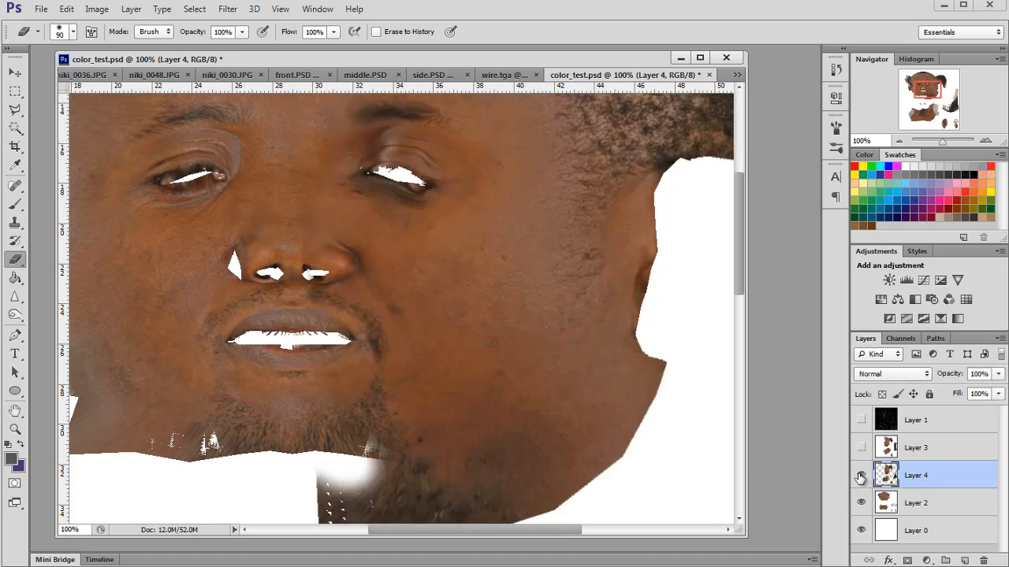
{"action": "left_click", "coordinate": [860, 476]}
{"action": "left_click", "coordinate": [861, 476]}
{"action": "left_click", "coordinate": [861, 476]}
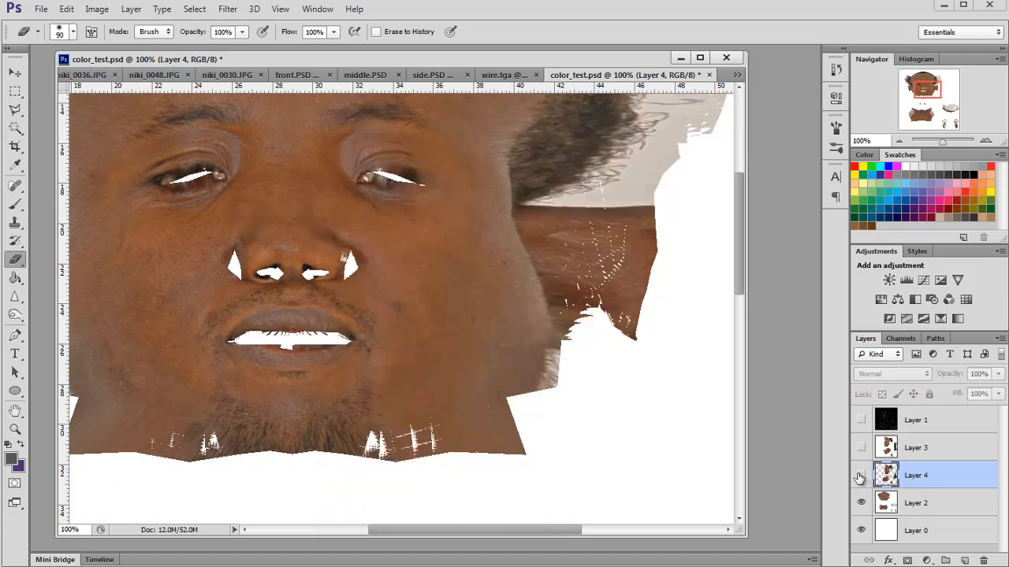
{"action": "left_click", "coordinate": [861, 476]}
{"action": "left_click", "coordinate": [861, 476]}
{"action": "left_click", "coordinate": [861, 476]}
Erase Layer 4 over its eye and eyebrow with an Eraser of up to 80 px so the front texture's eye is used.
{"action": "key", "text": "["}
{"action": "key", "text": "["}
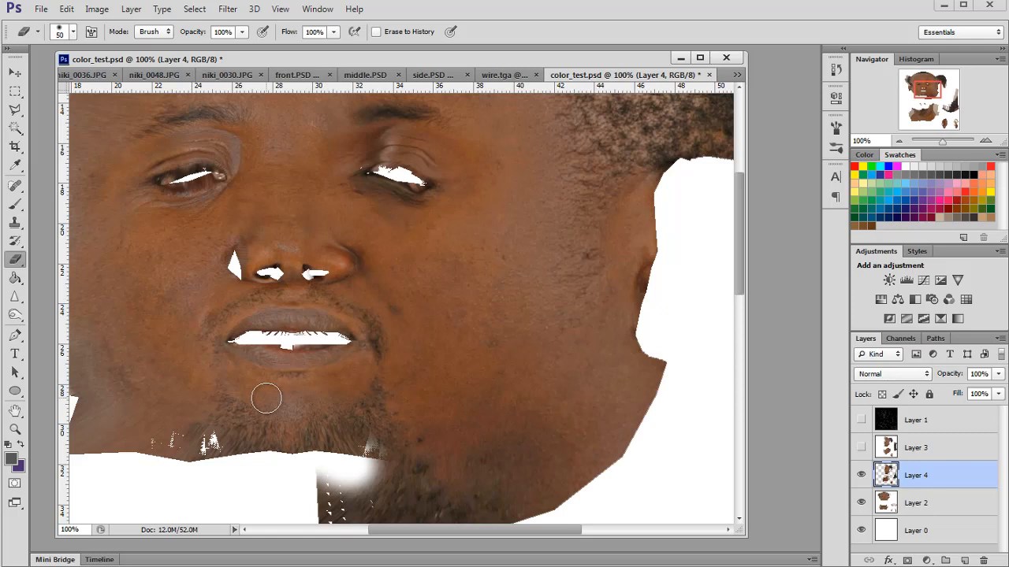
{"action": "scroll", "coordinate": [266, 399], "scroll_direction": "up", "scroll_amount": 2}
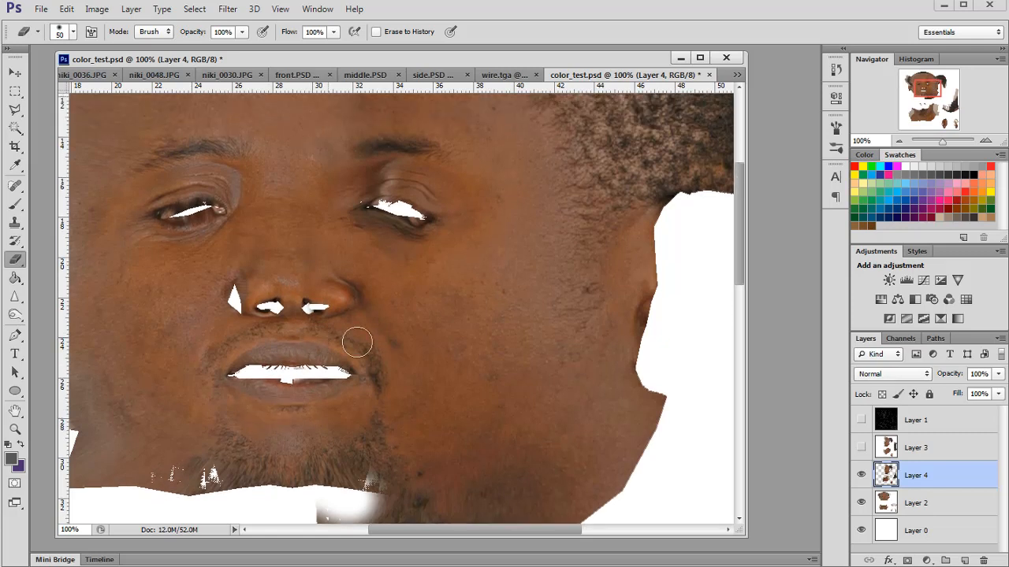
{"action": "scroll", "coordinate": [431, 373], "scroll_direction": "up", "scroll_amount": 3}
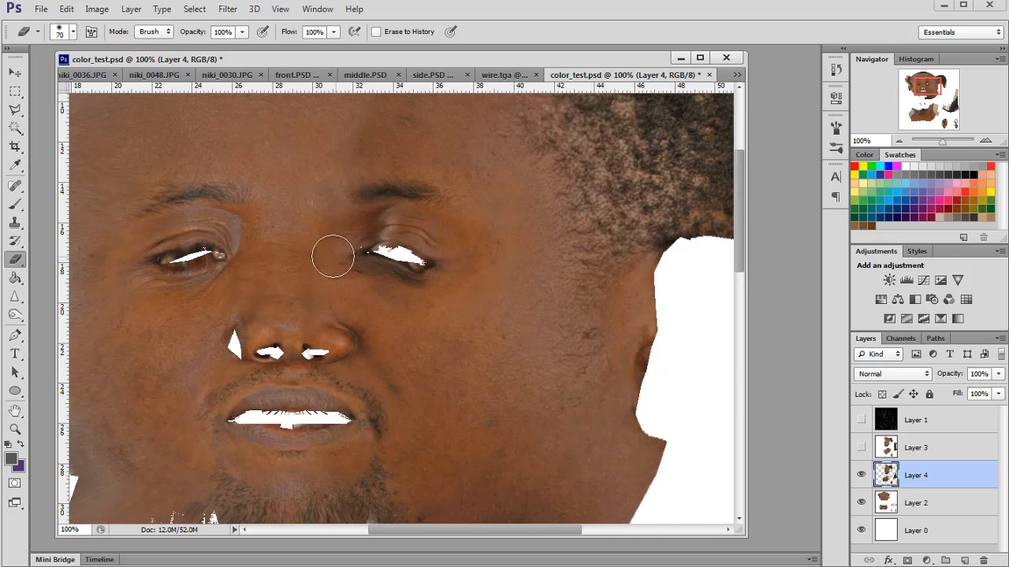
{"action": "key", "text": "bracketright"}
{"action": "mouse_move", "coordinate": [332, 256]}
{"action": "left_mouse_down"}
{"action": "mouse_move", "coordinate": [422, 258]}
{"action": "mouse_move", "coordinate": [396, 229]}
{"action": "mouse_move", "coordinate": [377, 232]}
{"action": "mouse_move", "coordinate": [342, 202]}
{"action": "mouse_move", "coordinate": [433, 204]}
{"action": "mouse_move", "coordinate": [359, 201]}
{"action": "mouse_move", "coordinate": [416, 212]}
{"action": "mouse_move", "coordinate": [456, 263]}
{"action": "mouse_move", "coordinate": [464, 239]}
{"action": "left_mouse_up"}
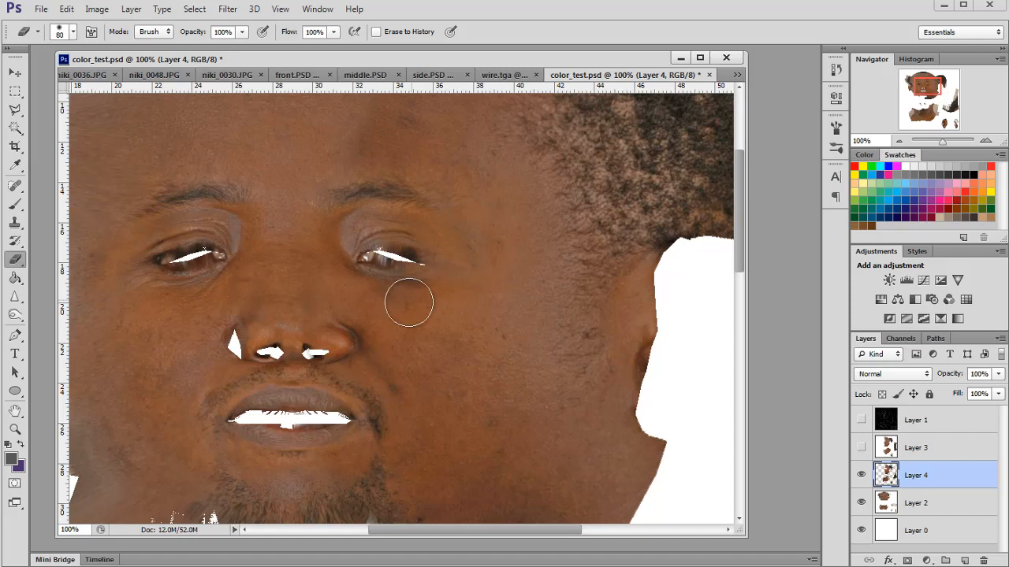
Blend Layer 4 into the front texture around the forehead and temple with the Eraser at 65% opacity and 200 px.
{"action": "key", "text": "ctrl+minus"}
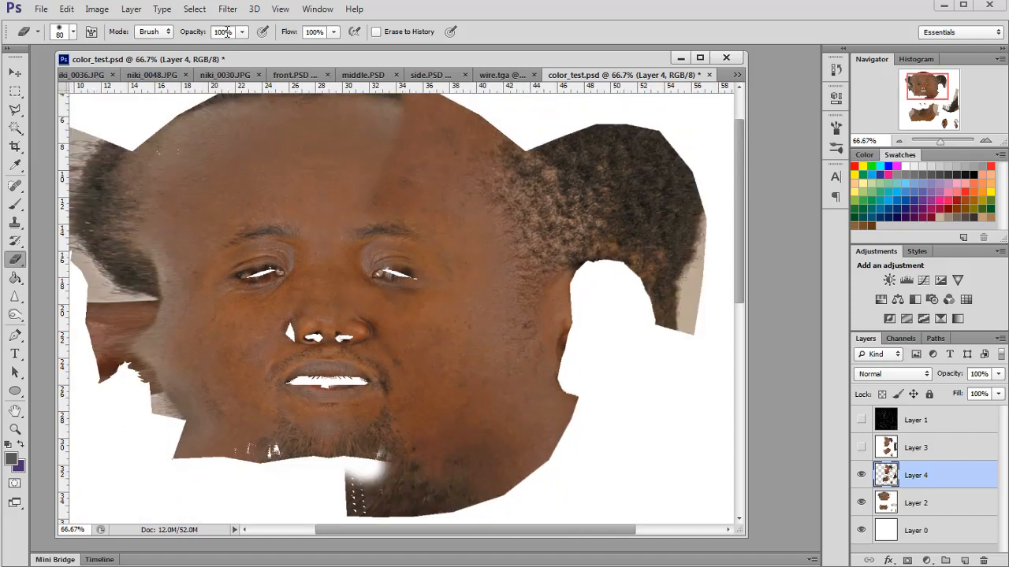
{"action": "left_click", "coordinate": [241, 34]}
{"action": "key", "text": "bracketright"}
{"action": "key", "text": "bracketright"}
{"action": "key", "text": "bracketright"}
{"action": "key", "text": "bracketright"}
{"action": "key", "text": "bracketright"}
{"action": "key", "text": "bracketright"}
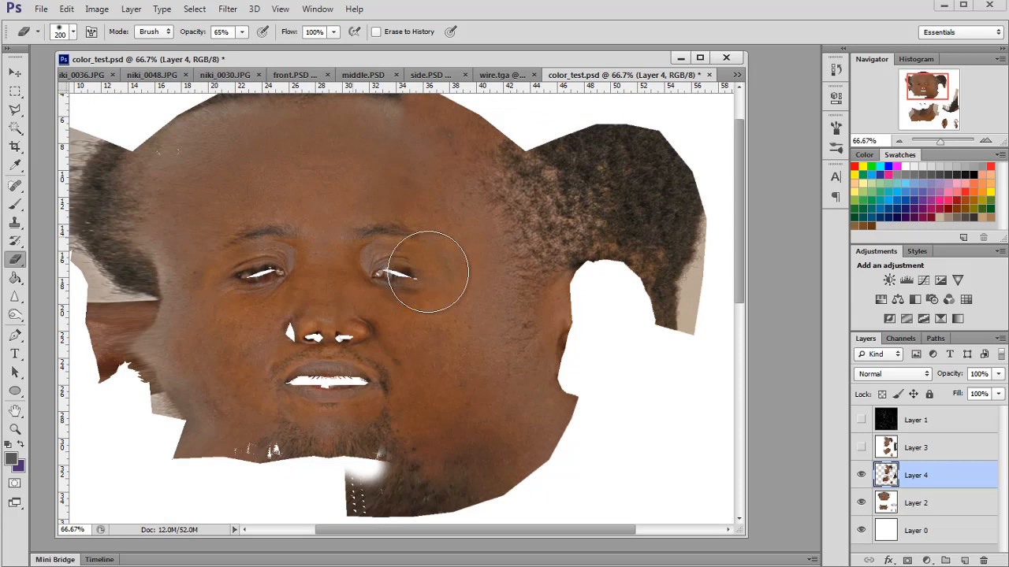
{"action": "scroll", "coordinate": [417, 263], "scroll_direction": "up", "scroll_amount": 2}
{"action": "mouse_move", "coordinate": [455, 231]}
{"action": "left_mouse_down"}
{"action": "mouse_move", "coordinate": [400, 142]}
{"action": "mouse_move", "coordinate": [352, 133]}
{"action": "mouse_move", "coordinate": [263, 162]}
{"action": "mouse_move", "coordinate": [269, 245]}
{"action": "mouse_move", "coordinate": [292, 295]}
{"action": "mouse_move", "coordinate": [317, 310]}
{"action": "left_mouse_up"}
{"action": "scroll", "coordinate": [317, 311], "scroll_direction": "down", "scroll_amount": 1}
{"action": "key", "text": "bracketleft"}
{"action": "key", "text": "bracketleft"}
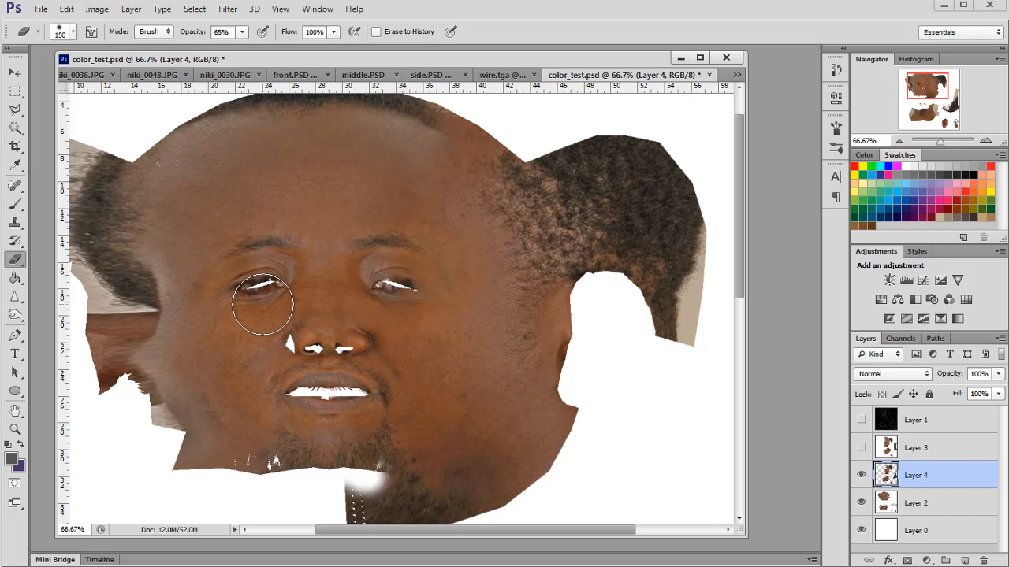
Adjust Layer 4's Hue/Saturation to saturation -7 and lightness +5.
{"action": "key", "text": "ctrl+u"}
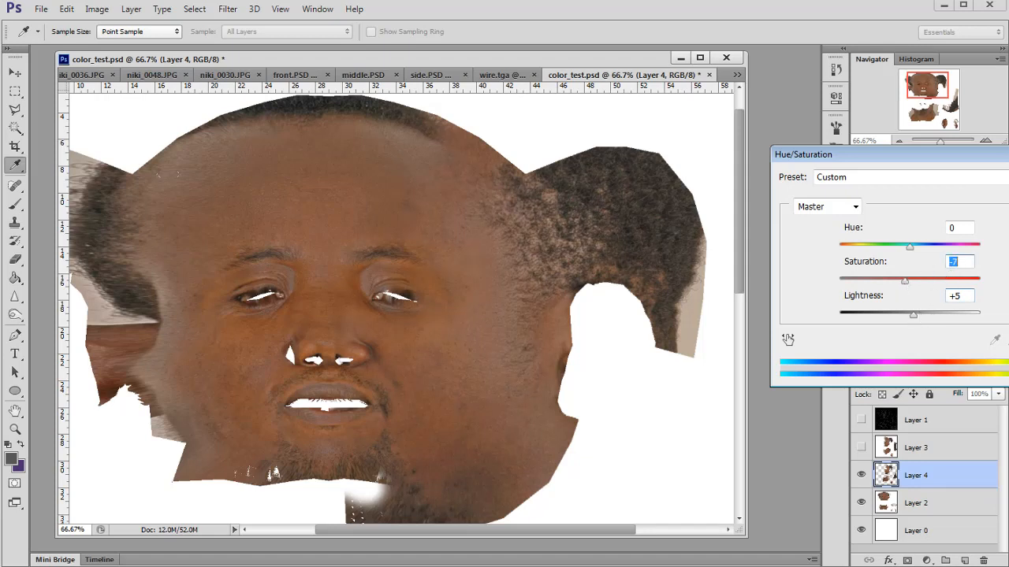
{"action": "key", "text": "Return"}
{"action": "key", "text": "e"}
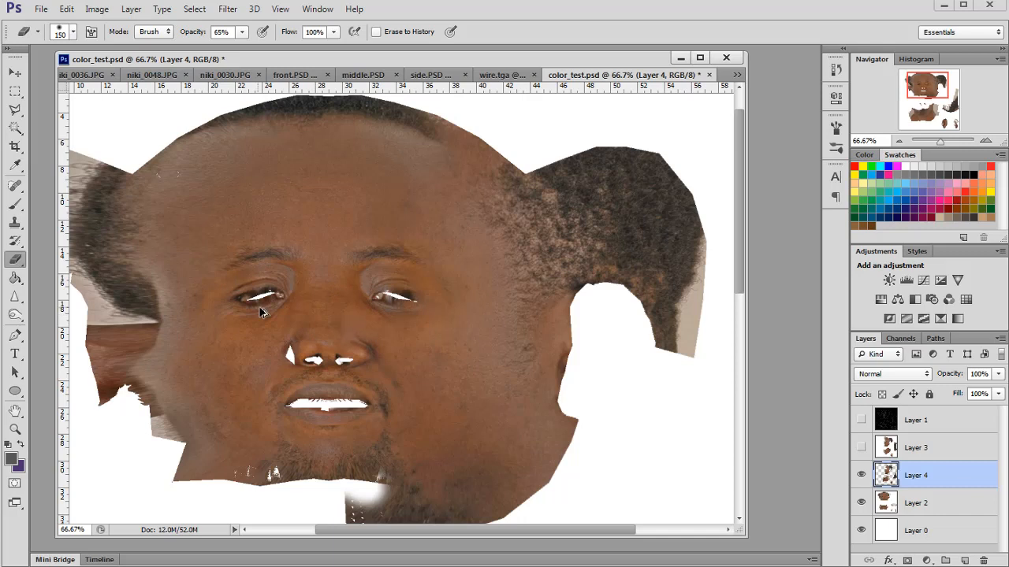
Darken the pale edge of the forehead on Layer 2 with the Burn tool at 175 px, Highlights range and 23% exposure.
{"action": "left_click", "coordinate": [986, 141]}
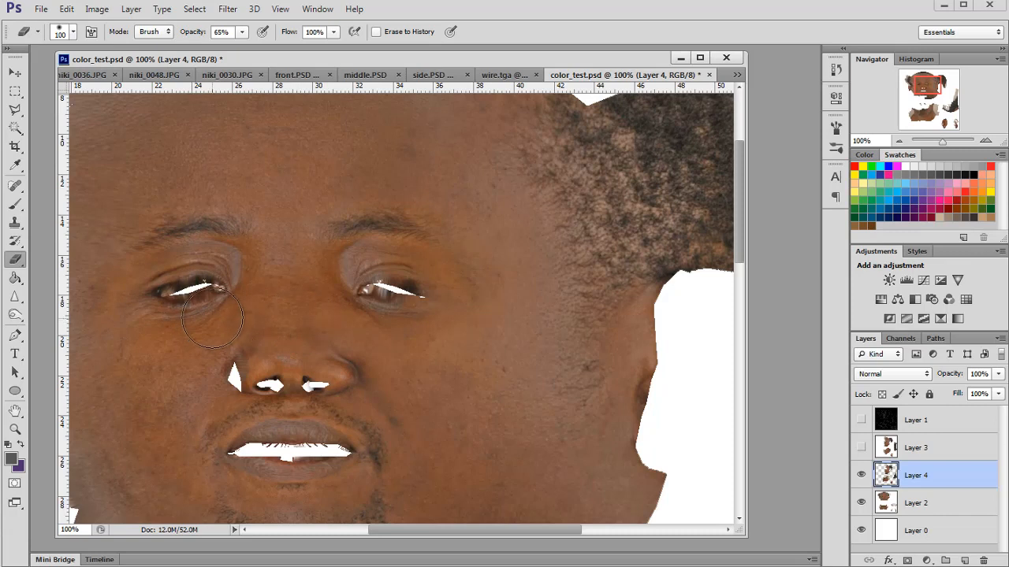
{"action": "scroll", "coordinate": [213, 319], "scroll_direction": "up", "scroll_amount": 3}
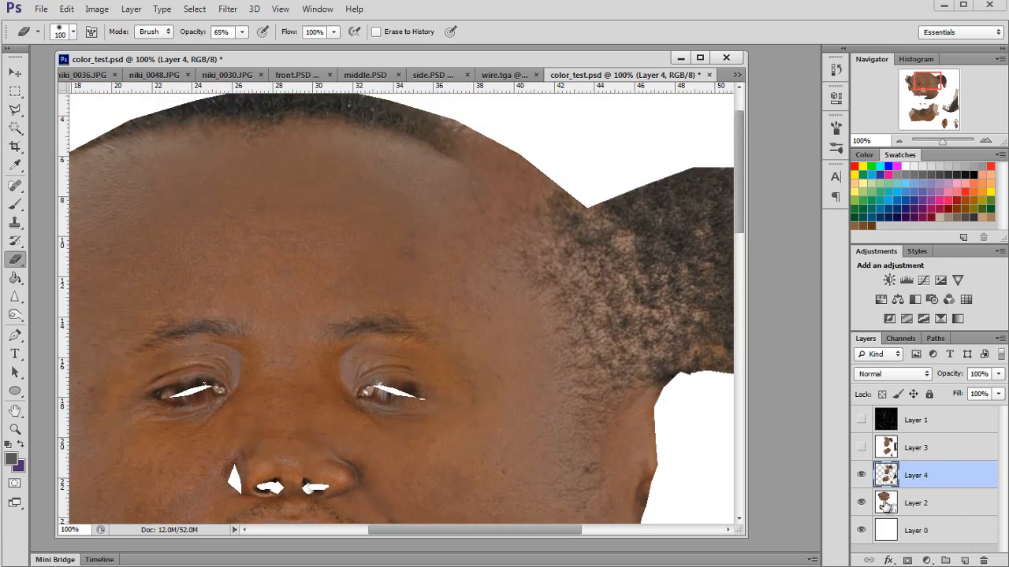
{"action": "left_click", "coordinate": [884, 500]}
{"action": "left_click_drag", "start_coordinate": [15, 317], "coordinate": [90, 326]}
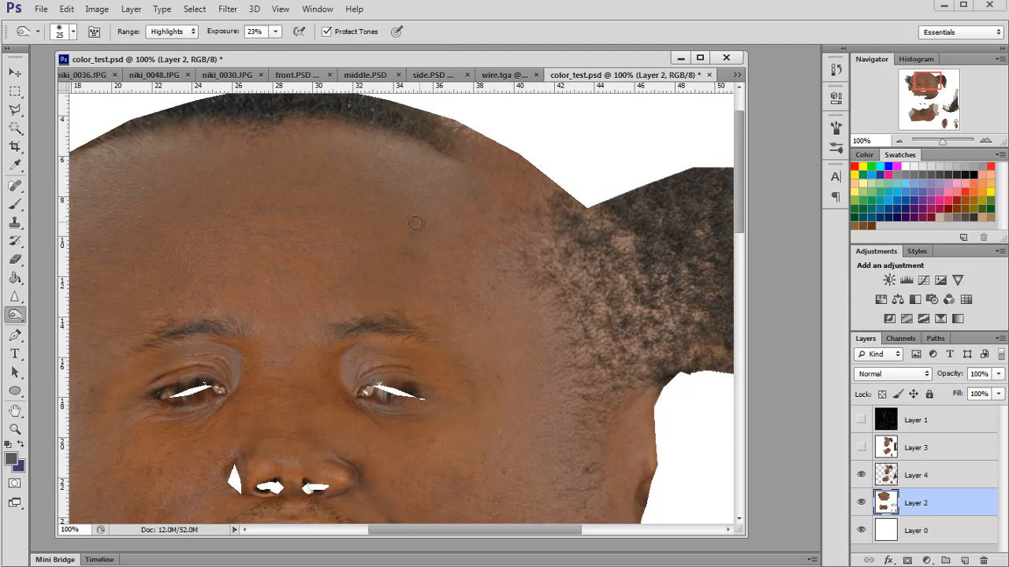
{"action": "key", "text": "bracketright"}
{"action": "key", "text": "bracketright"}
{"action": "key", "text": "bracketright"}
{"action": "key", "text": "bracketright"}
{"action": "key", "text": "bracketright"}
Burn the forehead transition on Layer 2 further, trying the Midtones, Highlights and Shadows ranges.
{"action": "left_click", "coordinate": [177, 33]}
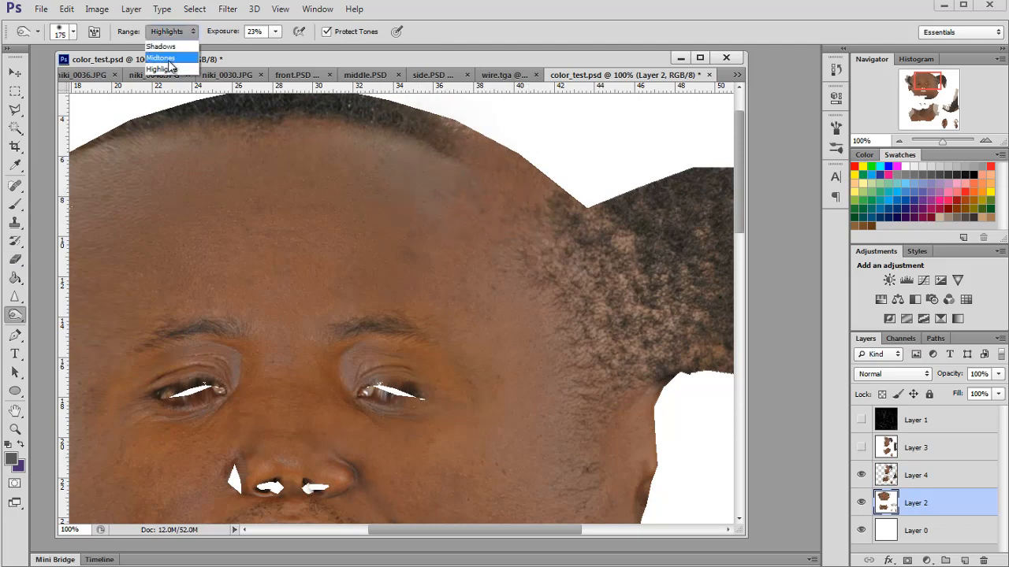
{"action": "left_click", "coordinate": [168, 59]}
{"action": "left_click", "coordinate": [172, 31]}
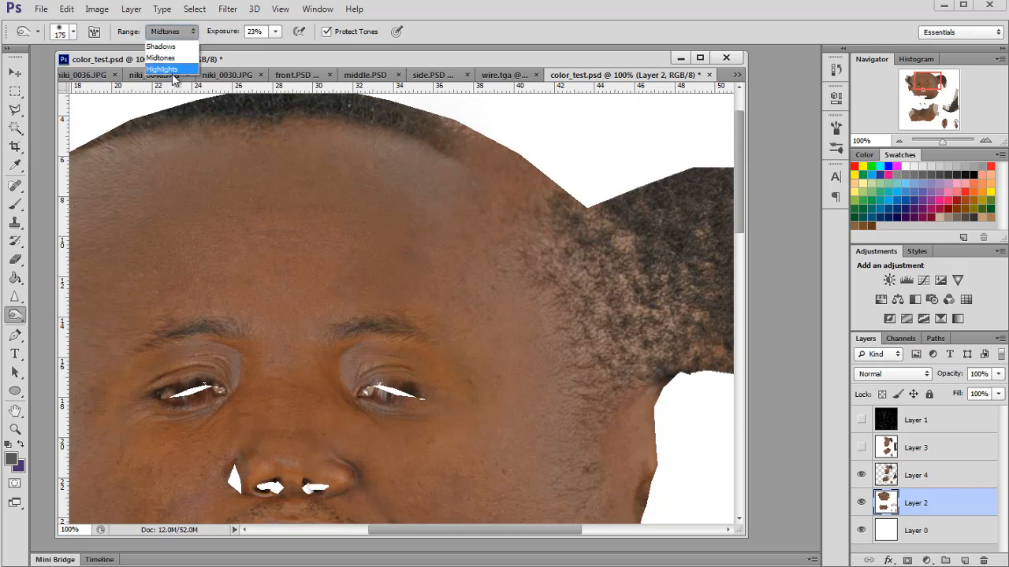
{"action": "left_click", "coordinate": [165, 69]}
{"action": "left_click", "coordinate": [170, 31]}
{"action": "left_click", "coordinate": [161, 44]}
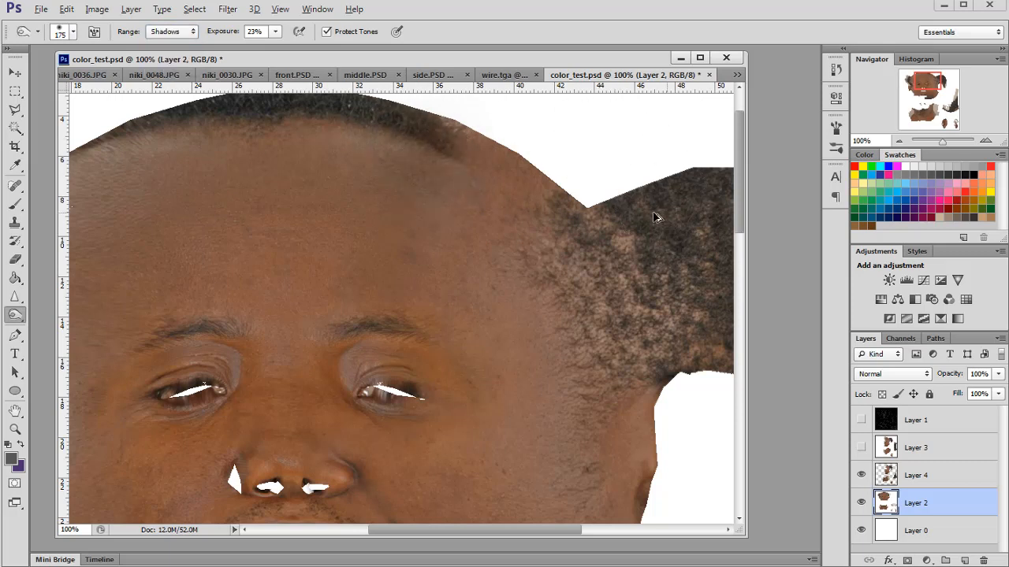
Switch to the Sponge tool in Desaturate mode at 50% flow and 175 px on Layer 4.
{"action": "left_click", "coordinate": [886, 475]}
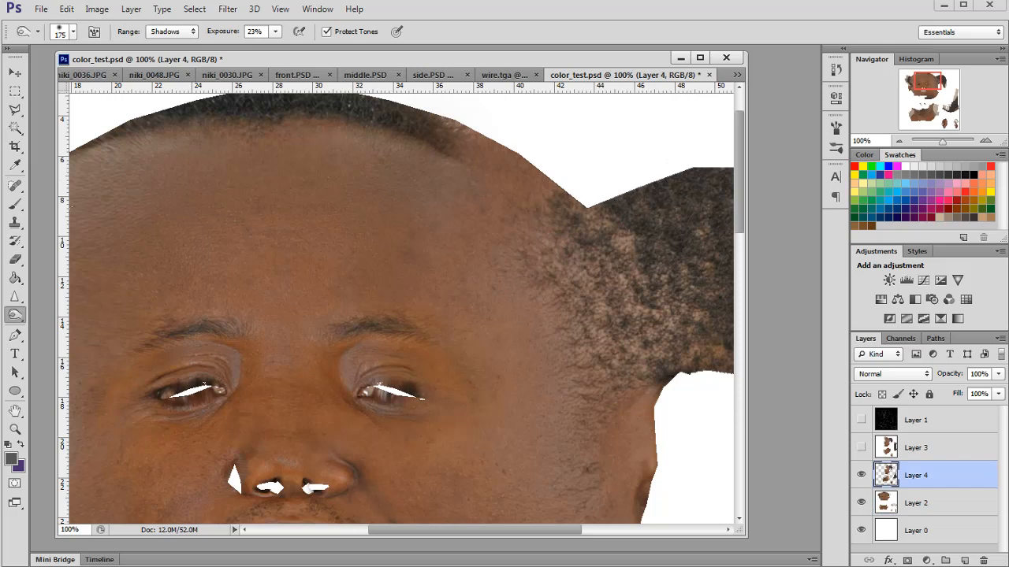
{"action": "left_click_drag", "start_coordinate": [15, 314], "coordinate": [63, 345]}
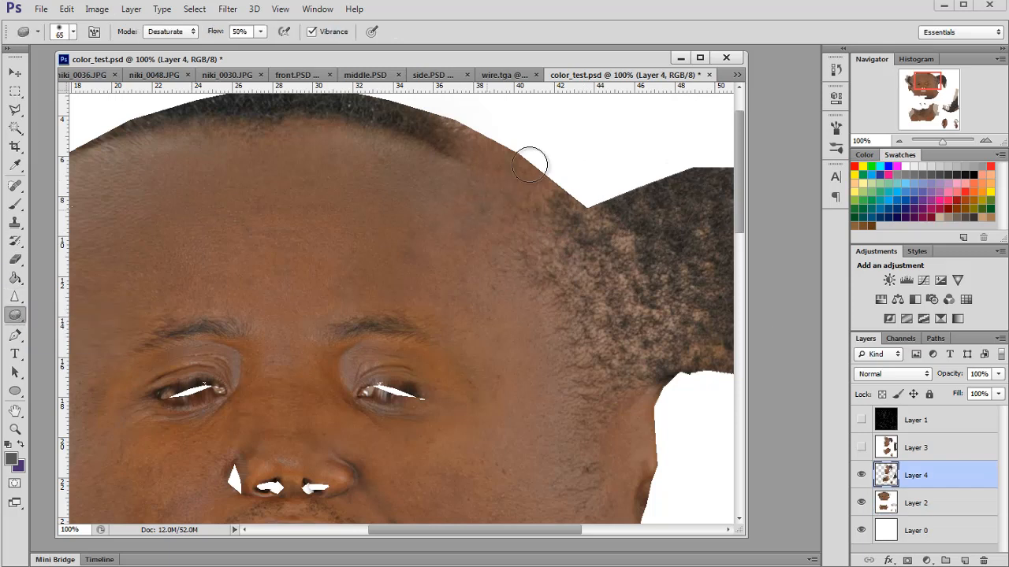
{"action": "key", "text": "alt+bracketleft"}
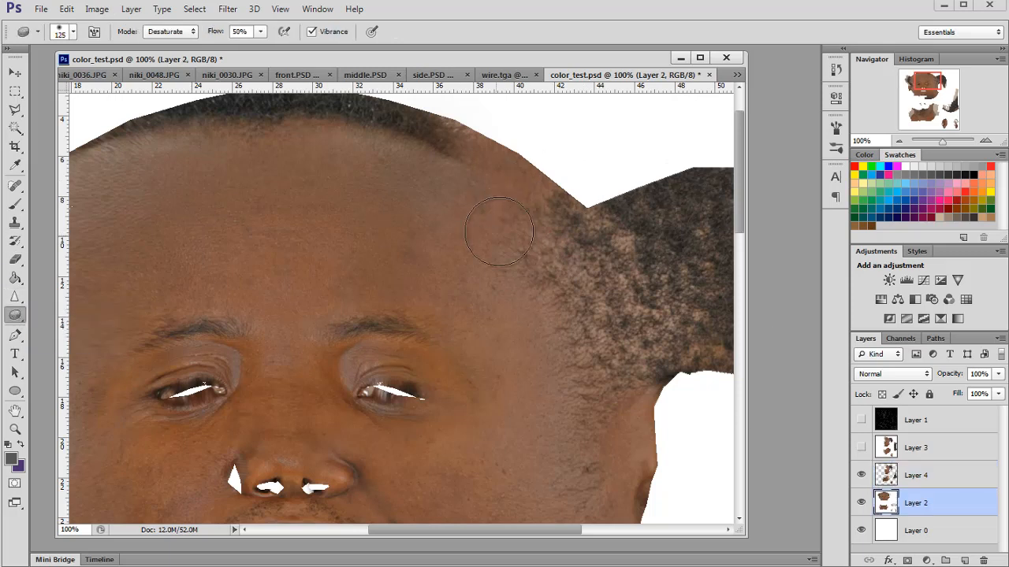
{"action": "key", "text": "bracketright"}
{"action": "key", "text": "bracketright"}
{"action": "key", "text": "bracketright"}
{"action": "key", "text": "bracketright"}
{"action": "key", "text": "bracketright"}
{"action": "left_click", "coordinate": [895, 482]}
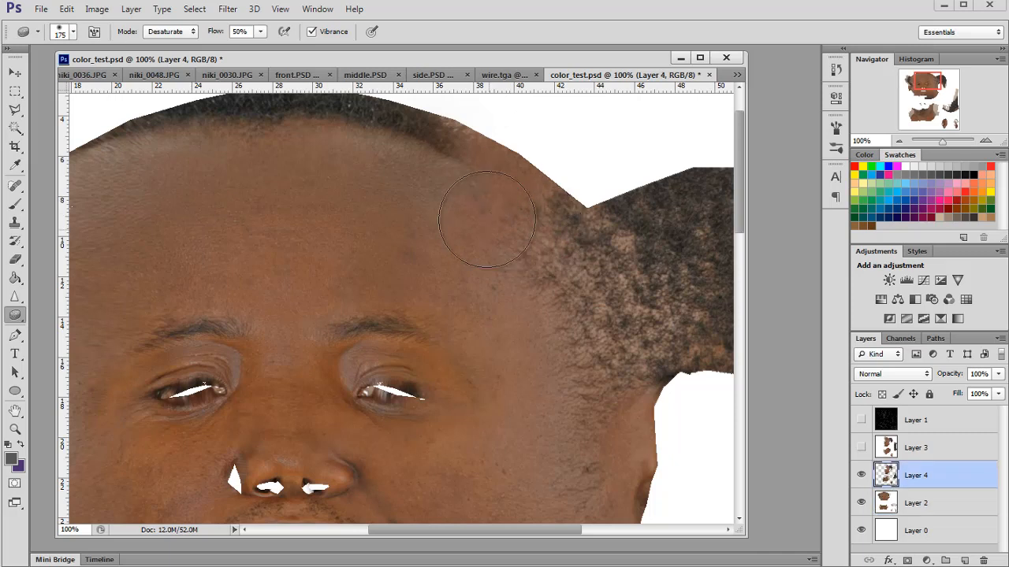
Compare the whole face with and without Layer 4 to examine the blend with the front texture.
{"action": "left_click", "coordinate": [899, 140]}
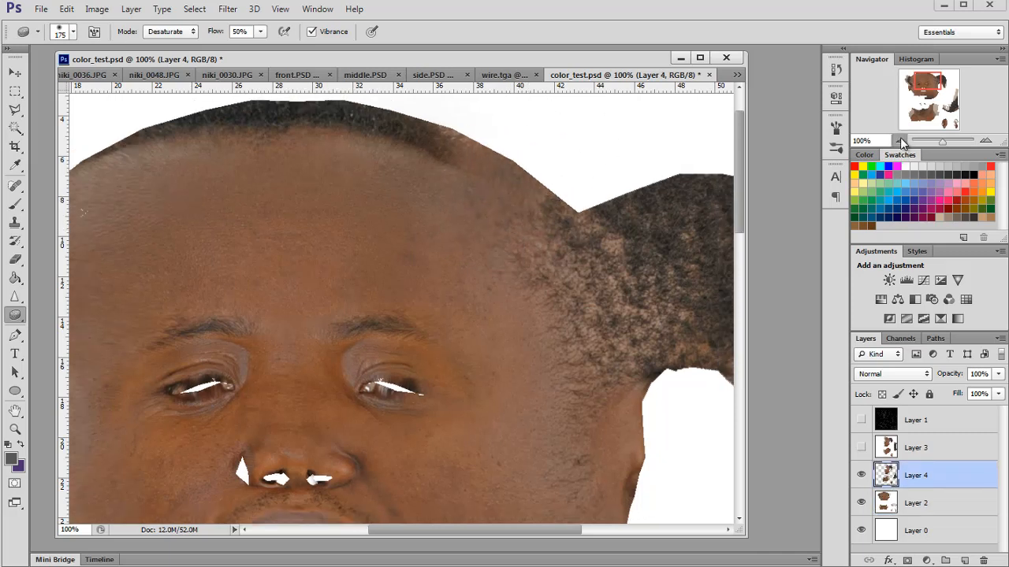
{"action": "scroll", "coordinate": [591, 203], "scroll_direction": "down", "scroll_amount": 1}
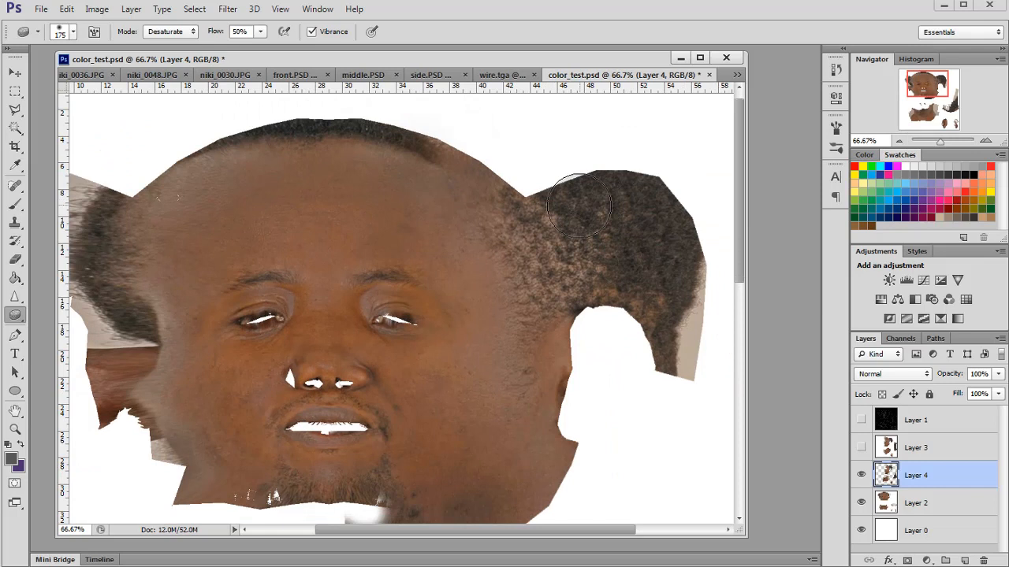
{"action": "scroll", "coordinate": [655, 315], "scroll_direction": "down", "scroll_amount": 2}
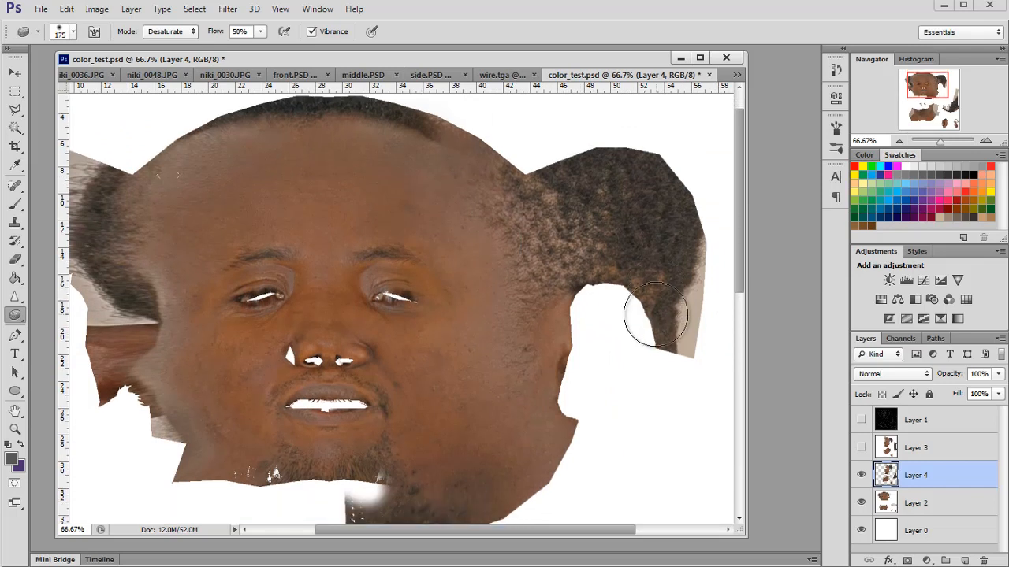
{"action": "scroll", "coordinate": [622, 306], "scroll_direction": "down", "scroll_amount": 2}
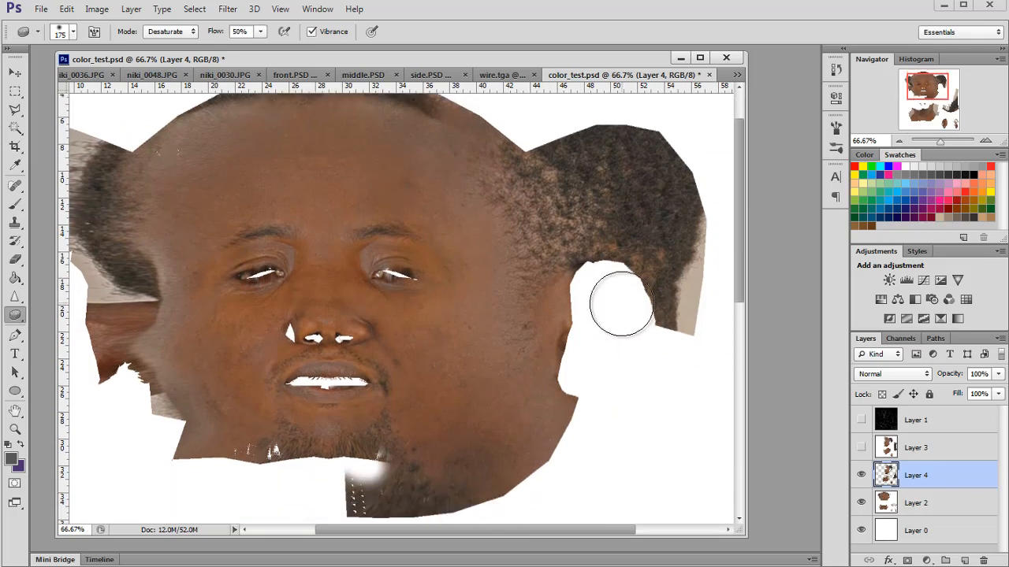
{"action": "left_click", "coordinate": [861, 475]}
{"action": "left_click", "coordinate": [862, 475]}
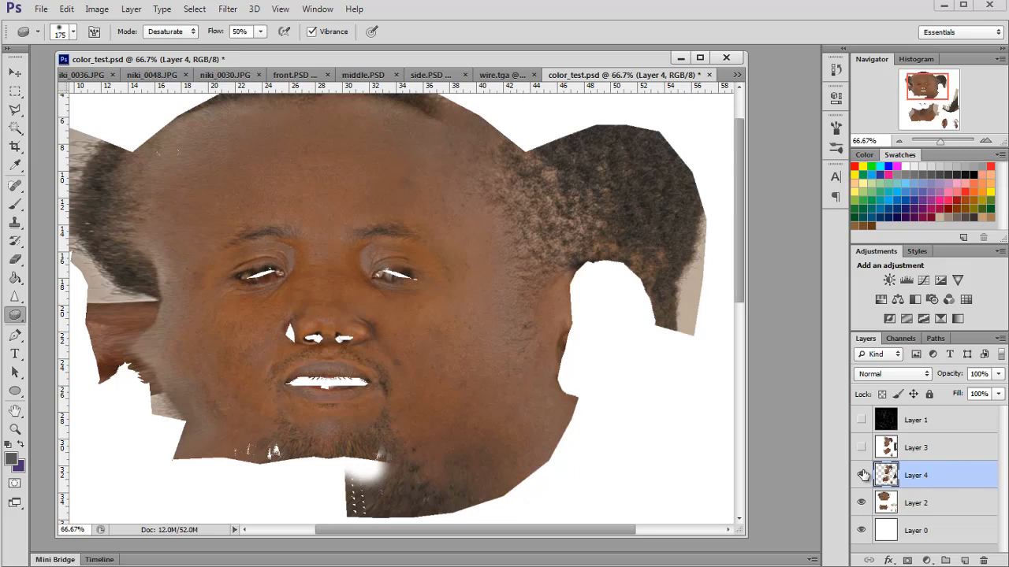
{"action": "left_click", "coordinate": [861, 475]}
{"action": "left_click", "coordinate": [861, 475]}
{"action": "left_click", "coordinate": [861, 475]}
{"action": "left_click", "coordinate": [861, 475]}
{"action": "left_click", "coordinate": [861, 475]}
{"action": "left_click", "coordinate": [861, 475]}
{"action": "left_click", "coordinate": [862, 475]}
{"action": "left_click", "coordinate": [862, 475]}
Save a Targa copy of the map as color_test.tga in the project folder, replacing the existing file.
{"action": "left_click", "coordinate": [16, 259]}
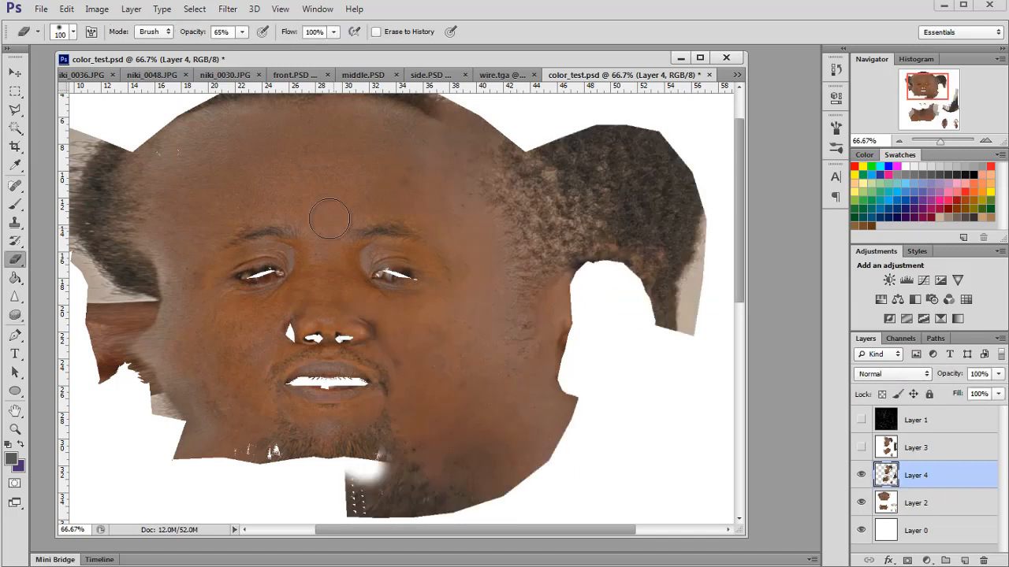
{"action": "key", "text": "alt+Tab"}
{"action": "key", "text": "Tab"}
{"action": "key", "text": "Tab"}
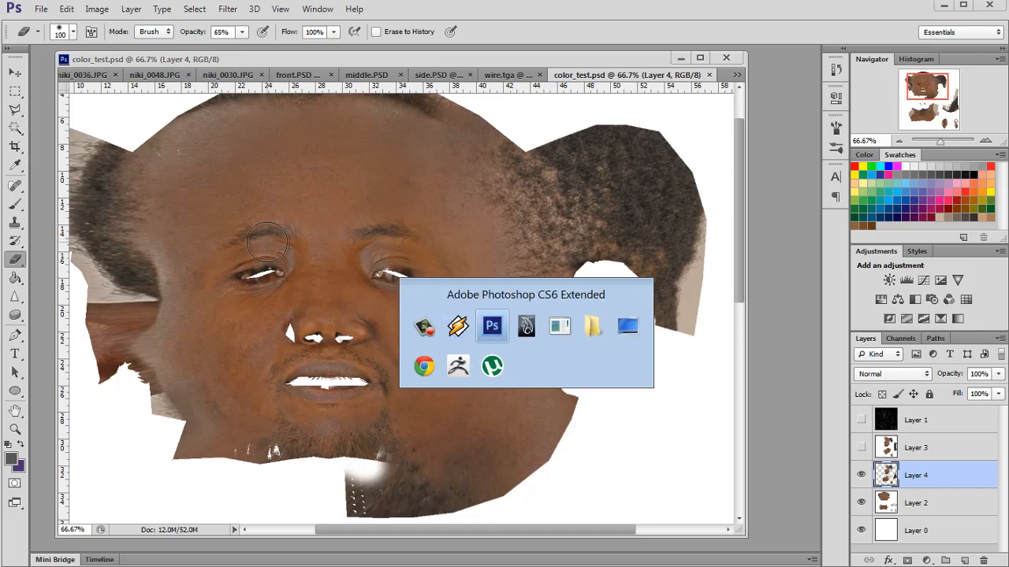
{"action": "key", "text": "alt+Tab"}
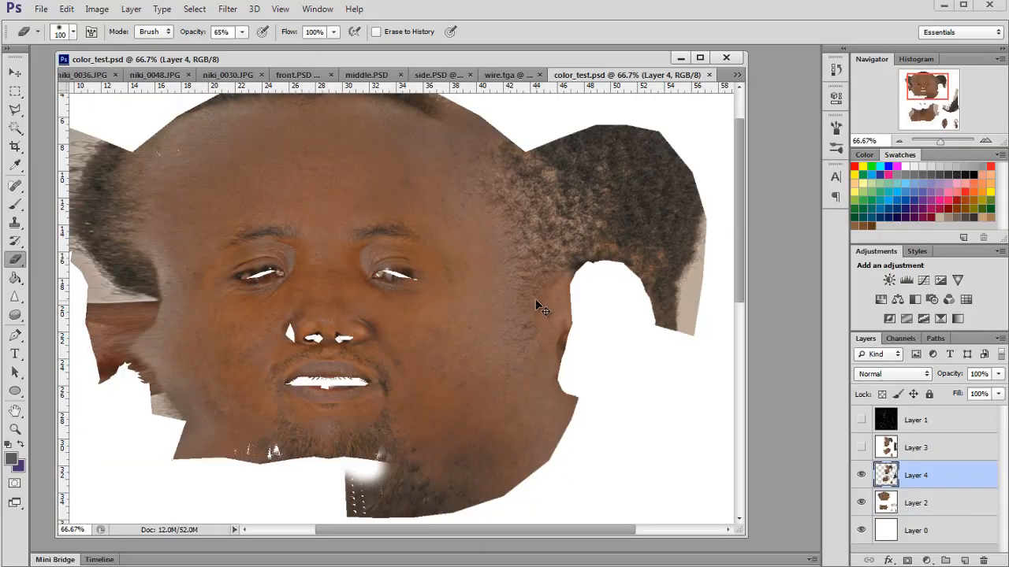
{"action": "key", "text": "ctrl+shift+s"}
{"action": "left_click", "coordinate": [393, 365]}
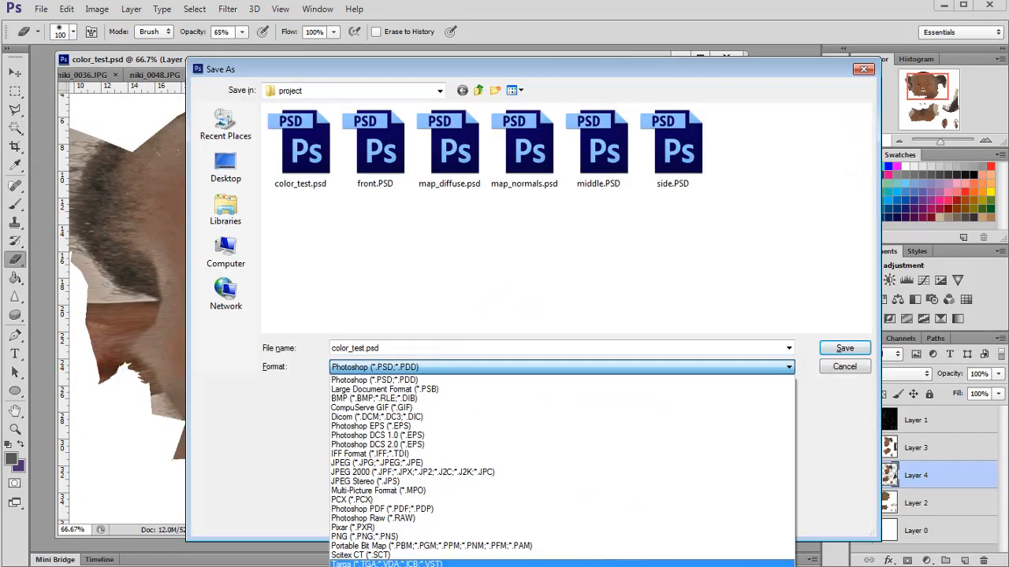
{"action": "left_click", "coordinate": [378, 552]}
{"action": "left_click", "coordinate": [826, 348]}
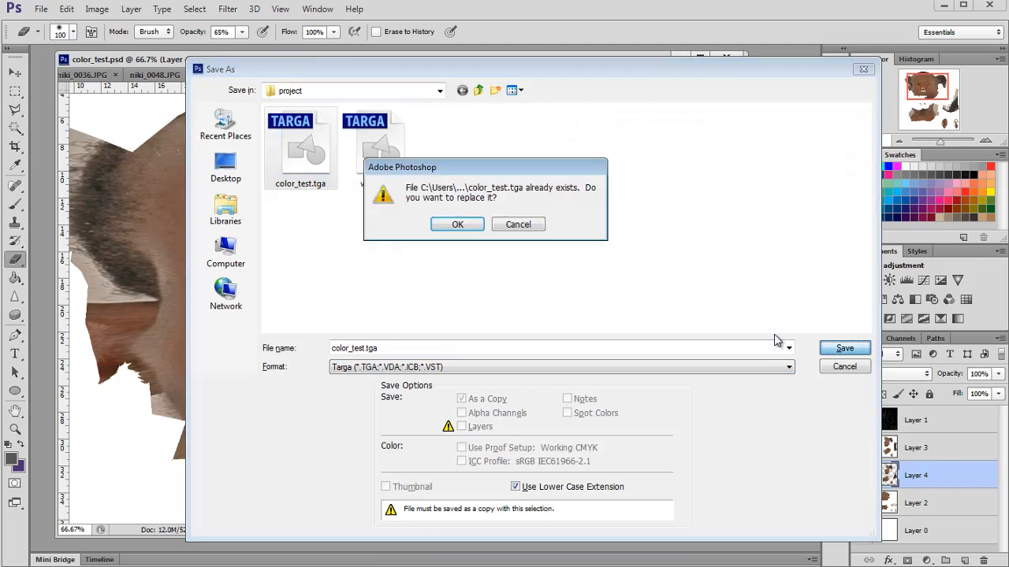
{"action": "left_click", "coordinate": [457, 227]}
{"action": "left_click", "coordinate": [565, 217]}
Switch to Maya, open a separate floating copy of the file5 texture attributes and reload color_test.tga.
{"action": "key", "text": "alt+Tab"}
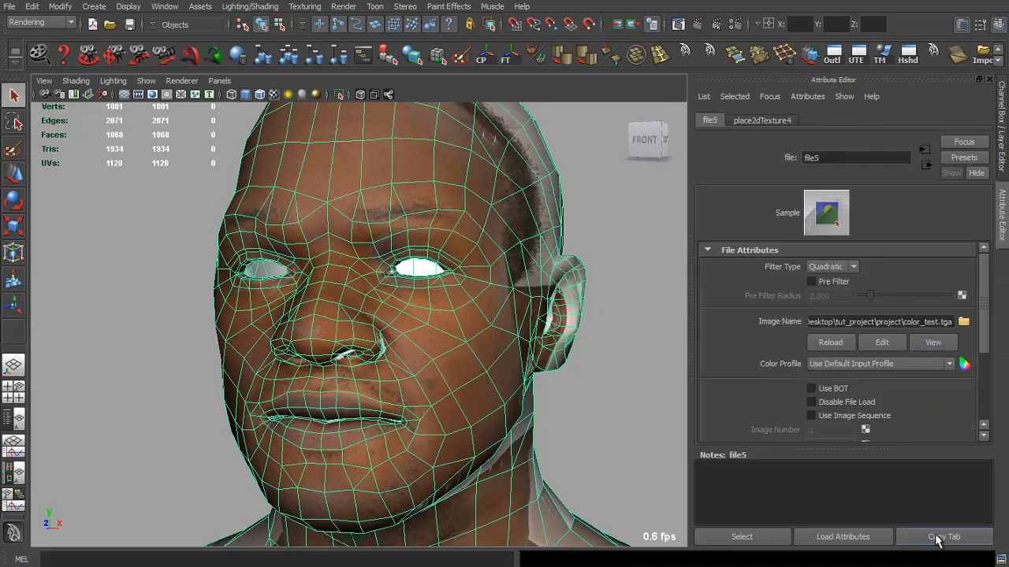
{"action": "left_click", "coordinate": [943, 536]}
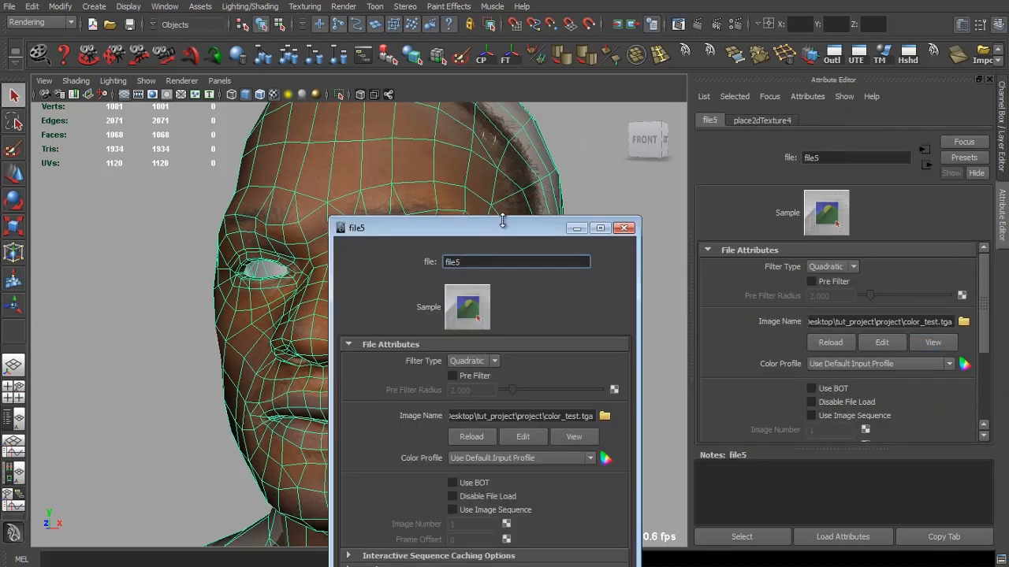
{"action": "left_click_drag", "start_coordinate": [502, 221], "coordinate": [851, 179]}
{"action": "scroll", "coordinate": [821, 303], "scroll_direction": "down", "scroll_amount": 2}
{"action": "left_click", "coordinate": [817, 308]}
Inspect the reloaded texture on the head model around the nose, eye and cheek.
{"action": "left_click", "coordinate": [623, 237]}
{"action": "left_click_drag", "start_coordinate": [623, 236], "coordinate": [415, 232]}
{"action": "left_click_drag", "start_coordinate": [443, 312], "coordinate": [516, 269]}
{"action": "left_click", "coordinate": [450, 288]}
{"action": "left_click_drag", "start_coordinate": [450, 288], "coordinate": [413, 304]}
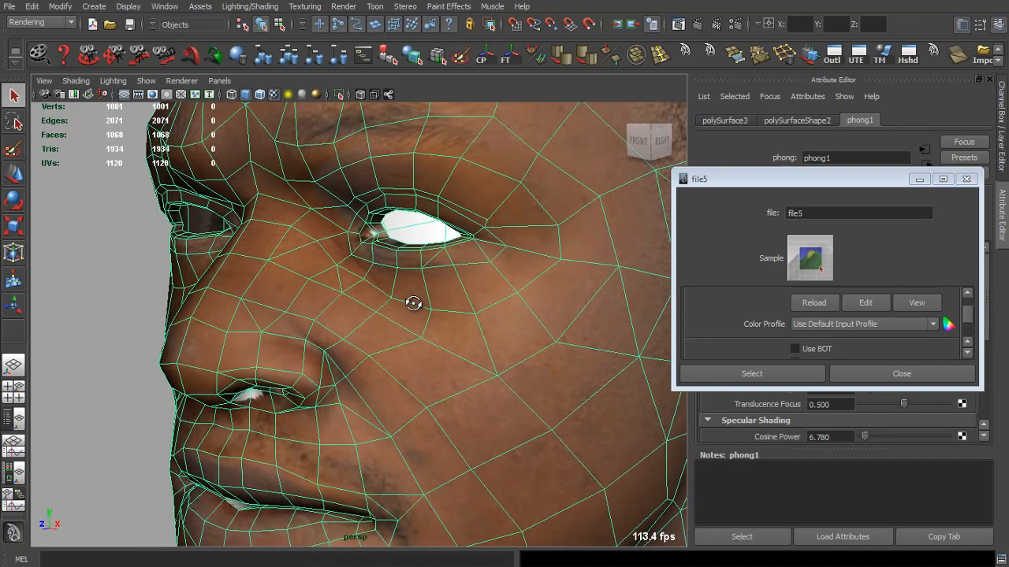
{"action": "left_click", "coordinate": [110, 291]}
{"action": "left_click_drag", "start_coordinate": [109, 291], "coordinate": [383, 338]}
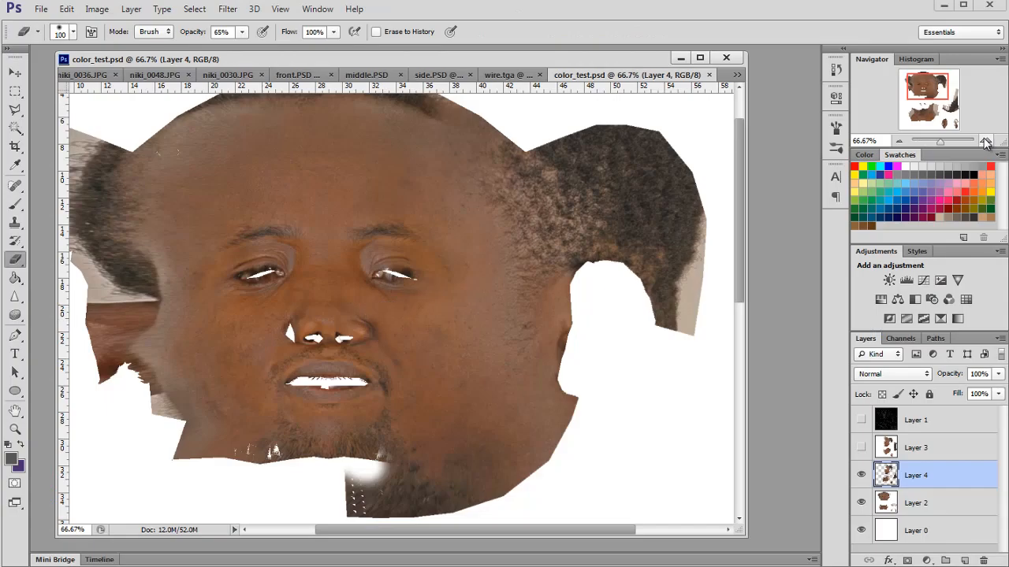
{"action": "left_click", "coordinate": [986, 142]}
{"action": "left_click", "coordinate": [986, 142]}
{"action": "left_click", "coordinate": [986, 142]}
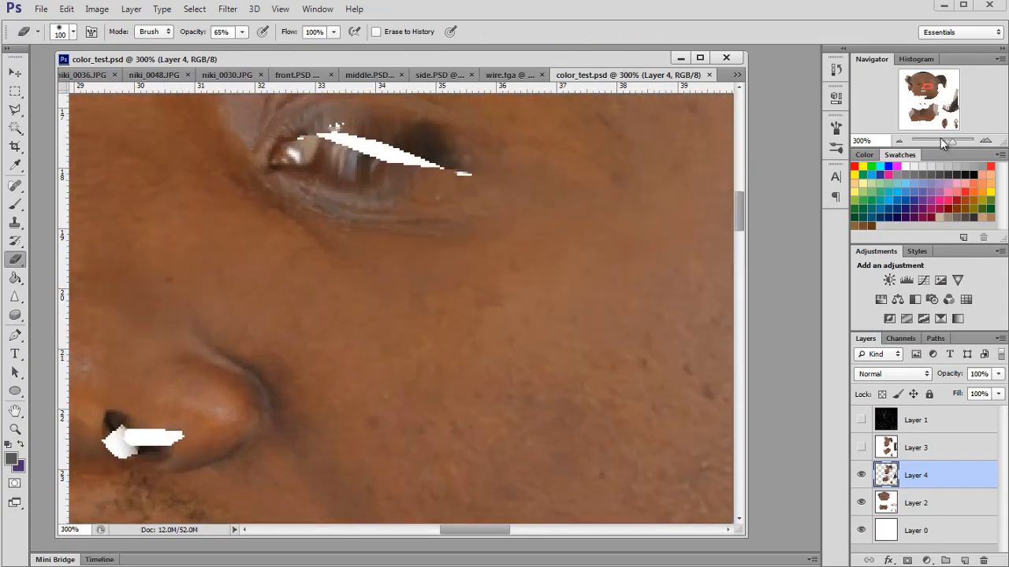
{"action": "left_click_drag", "start_coordinate": [920, 108], "coordinate": [913, 108]}
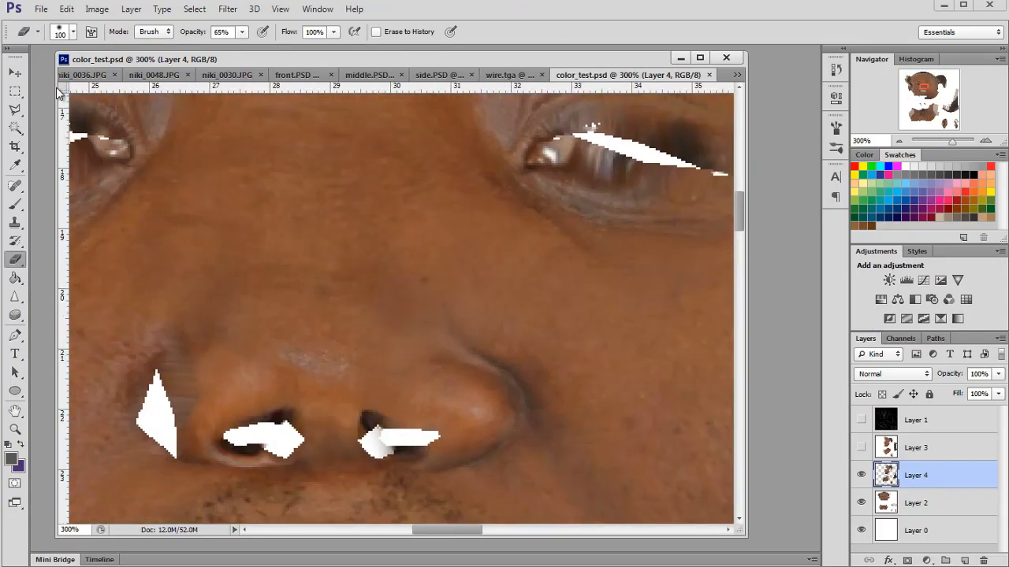
{"action": "left_click", "coordinate": [15, 91]}
{"action": "left_click_drag", "start_coordinate": [555, 479], "coordinate": [554, 476]}
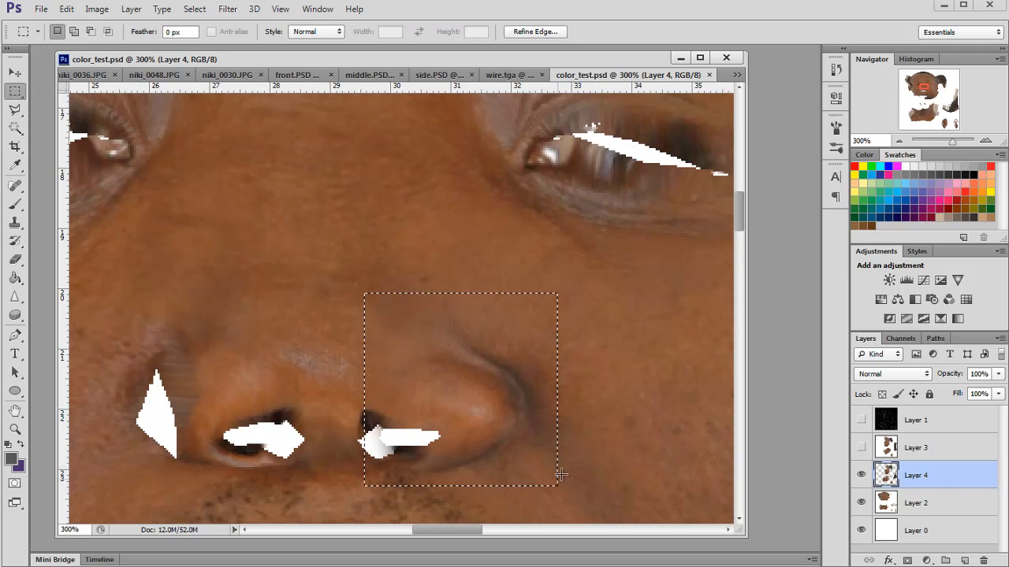
{"action": "left_click", "coordinate": [555, 477]}
Reshape the nostril wing on Layer 4 with the Liquify filter's Forward Warp tool at brush size 90.
{"action": "left_click", "coordinate": [228, 8]}
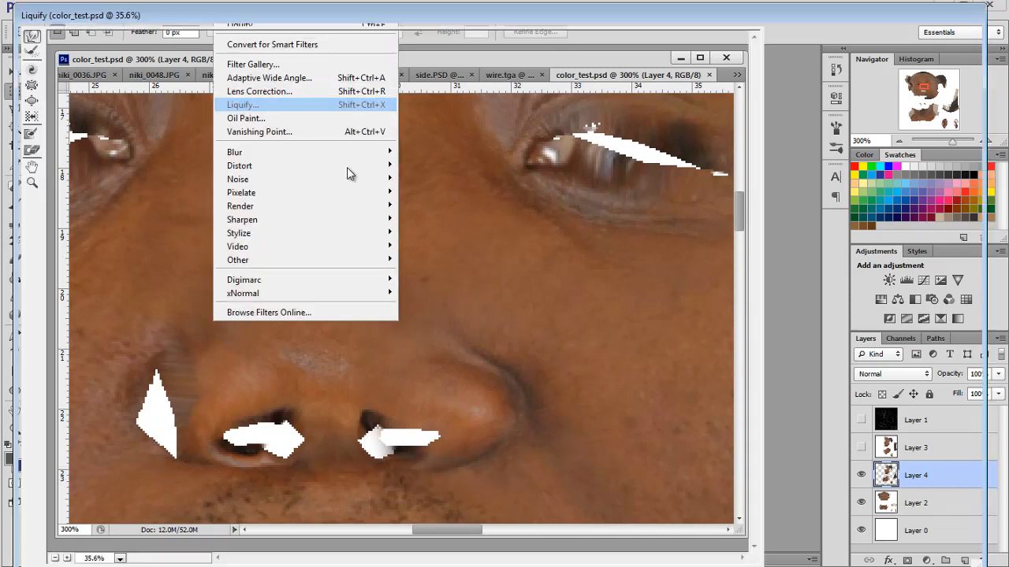
{"action": "left_click", "coordinate": [268, 106]}
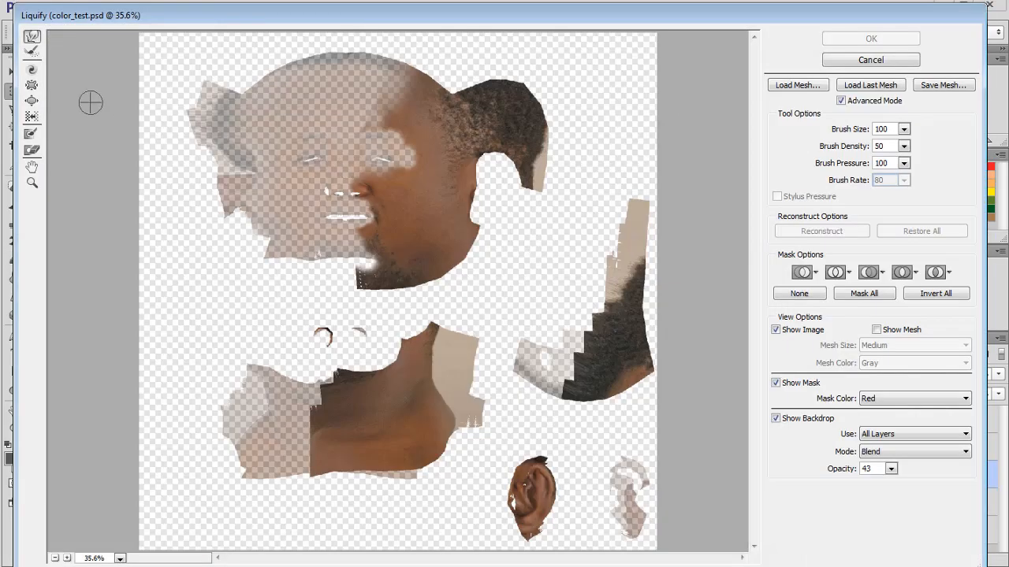
{"action": "left_click", "coordinate": [32, 183]}
{"action": "left_click", "coordinate": [357, 185]}
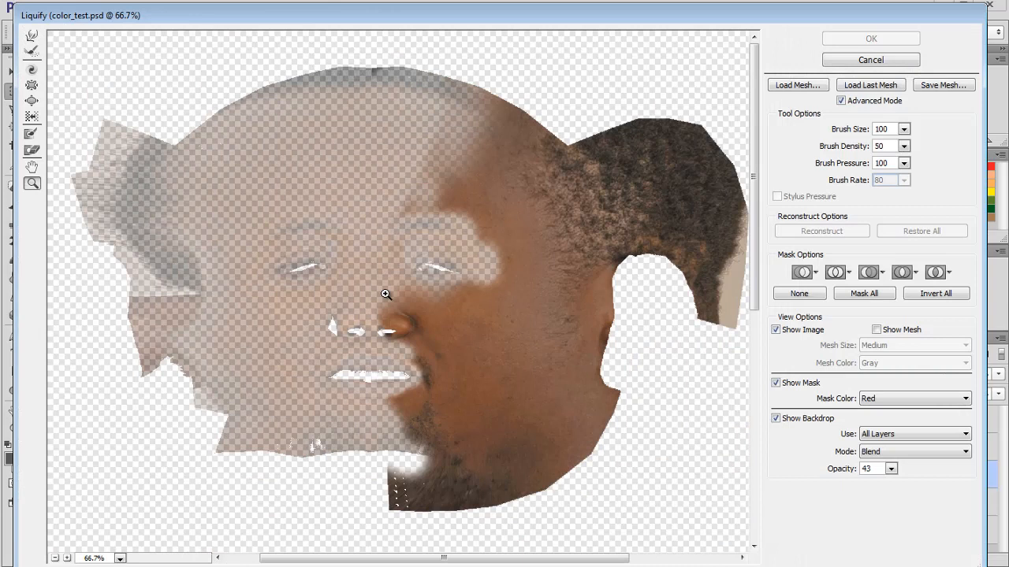
{"action": "left_click", "coordinate": [387, 292]}
{"action": "left_click", "coordinate": [377, 279]}
{"action": "left_click", "coordinate": [271, 170]}
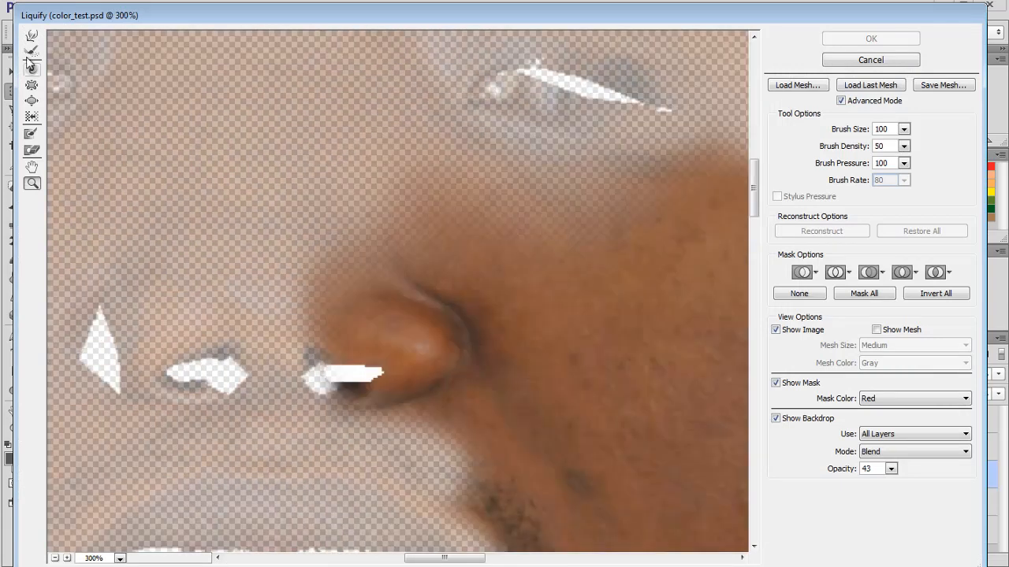
{"action": "left_click", "coordinate": [32, 36]}
{"action": "key", "text": "bracketleft"}
{"action": "key", "text": "bracketleft"}
{"action": "key", "text": "bracketleft"}
{"action": "key", "text": "bracketleft"}
{"action": "key", "text": "bracketleft"}
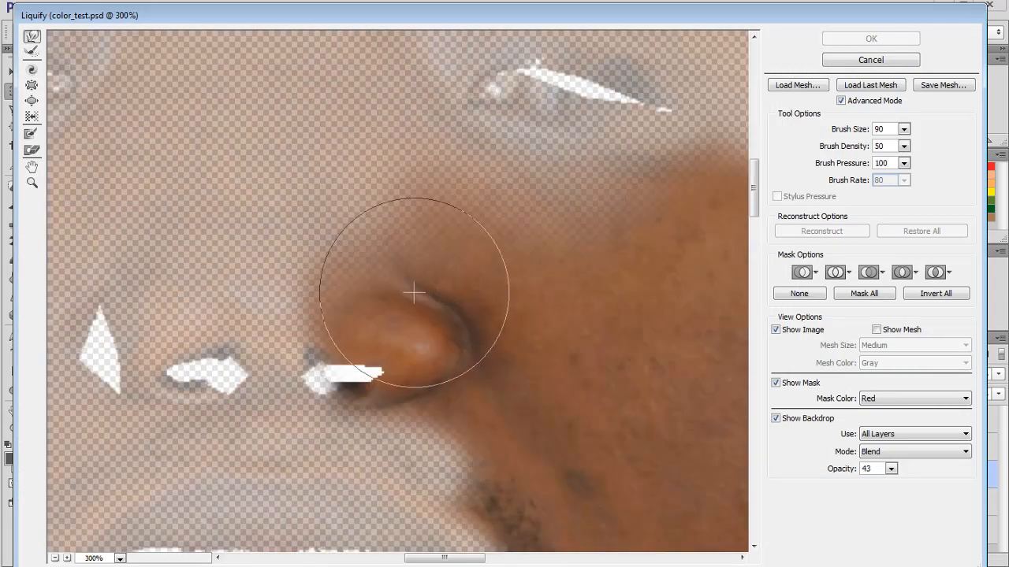
{"action": "left_click_drag", "start_coordinate": [410, 292], "coordinate": [412, 283]}
{"action": "mouse_move", "coordinate": [466, 320]}
{"action": "left_mouse_down"}
{"action": "mouse_move", "coordinate": [428, 292]}
{"action": "mouse_move", "coordinate": [383, 286]}
{"action": "left_mouse_up"}
{"action": "left_click", "coordinate": [845, 41]}
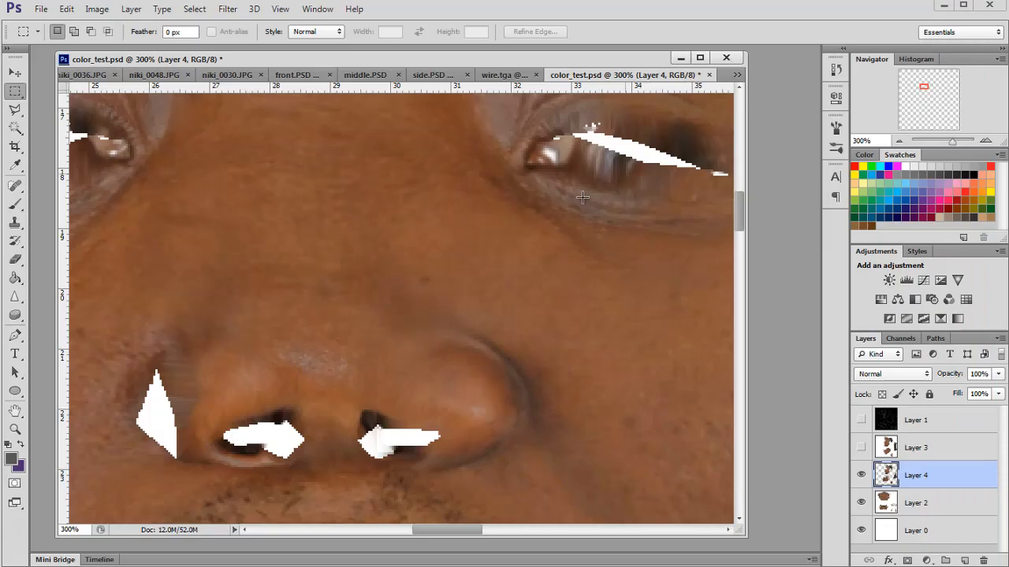
Save color_test.psd, switch to Maya and set the file5 texture's image name to color_test.psd.
{"action": "key", "text": "ctrl+s"}
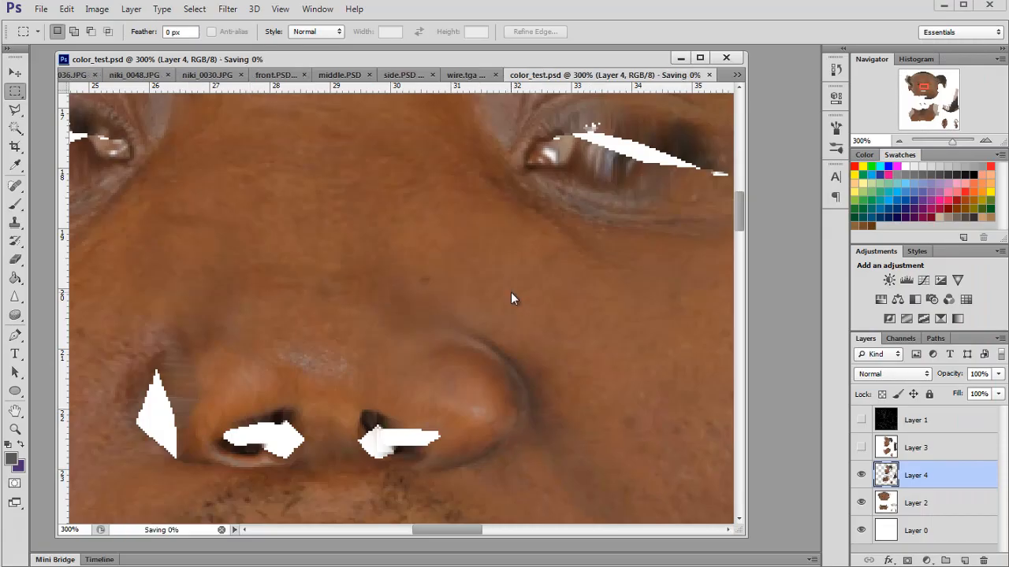
{"action": "key", "text": "alt+Tab"}
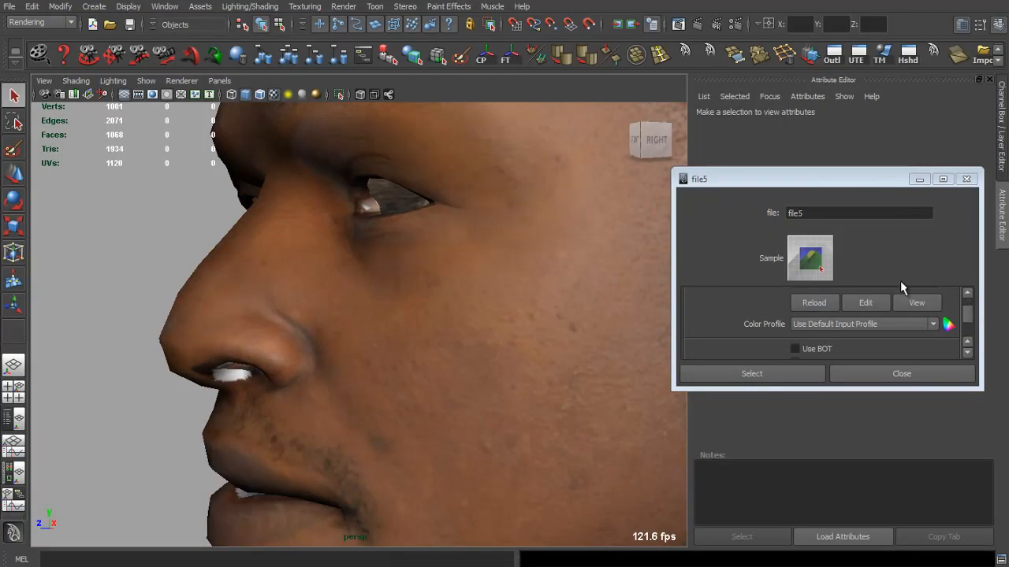
{"action": "scroll", "coordinate": [865, 326], "scroll_direction": "up", "scroll_amount": 3}
{"action": "scroll", "coordinate": [910, 330], "scroll_direction": "down", "scroll_amount": 2}
{"action": "double_click", "coordinate": [937, 325]}
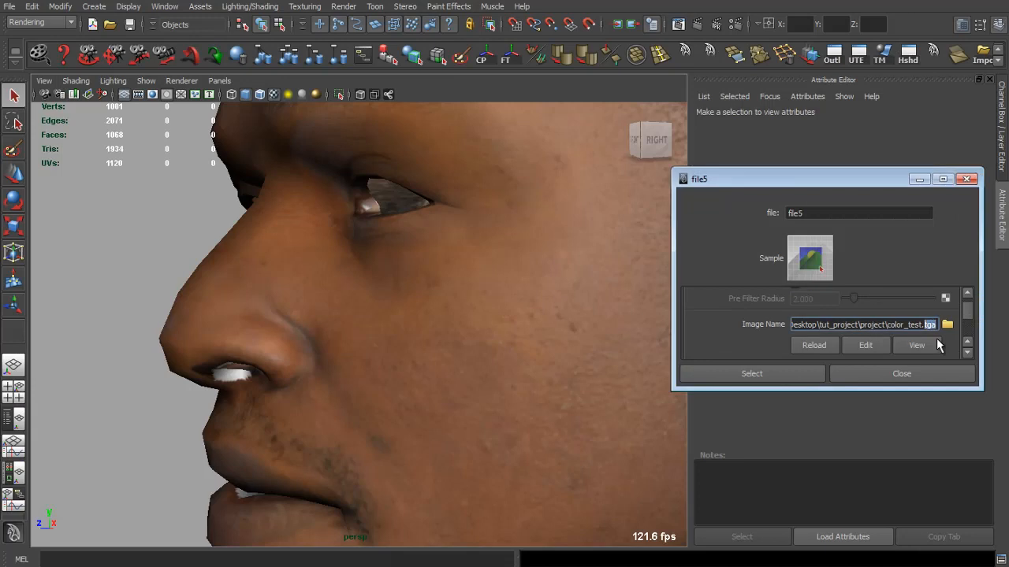
{"action": "type", "text": "psd"}
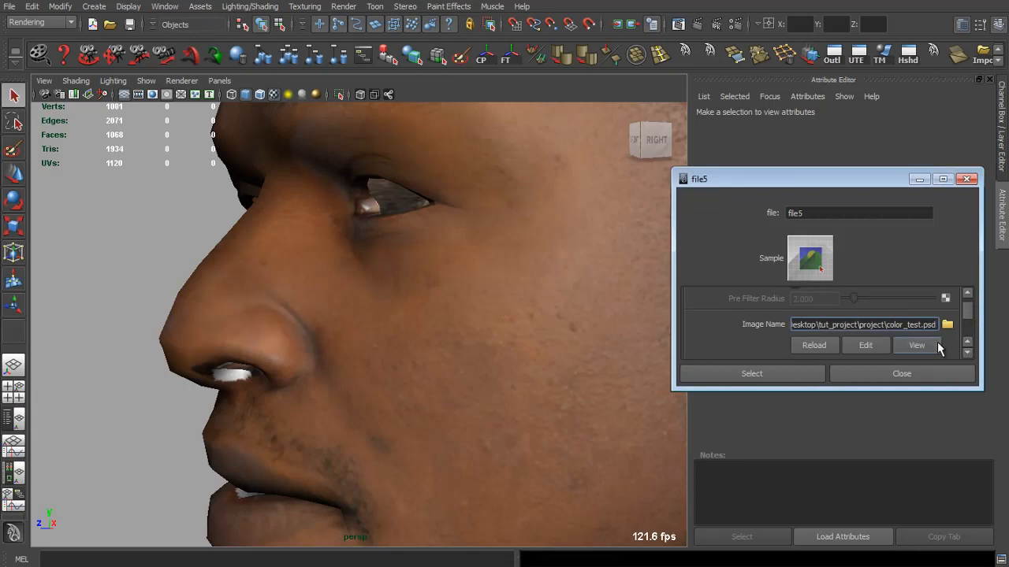
Examine the nose and cheek texture on the model with high-quality viewport rendering toggled on and off.
{"action": "left_click_drag", "start_coordinate": [465, 364], "coordinate": [333, 364]}
{"action": "scroll", "coordinate": [227, 358], "scroll_direction": "down", "scroll_amount": 6}
{"action": "left_click_drag", "start_coordinate": [229, 355], "coordinate": [311, 376]}
{"action": "left_click_drag", "start_coordinate": [311, 377], "coordinate": [408, 378]}
{"action": "left_click", "coordinate": [316, 95]}
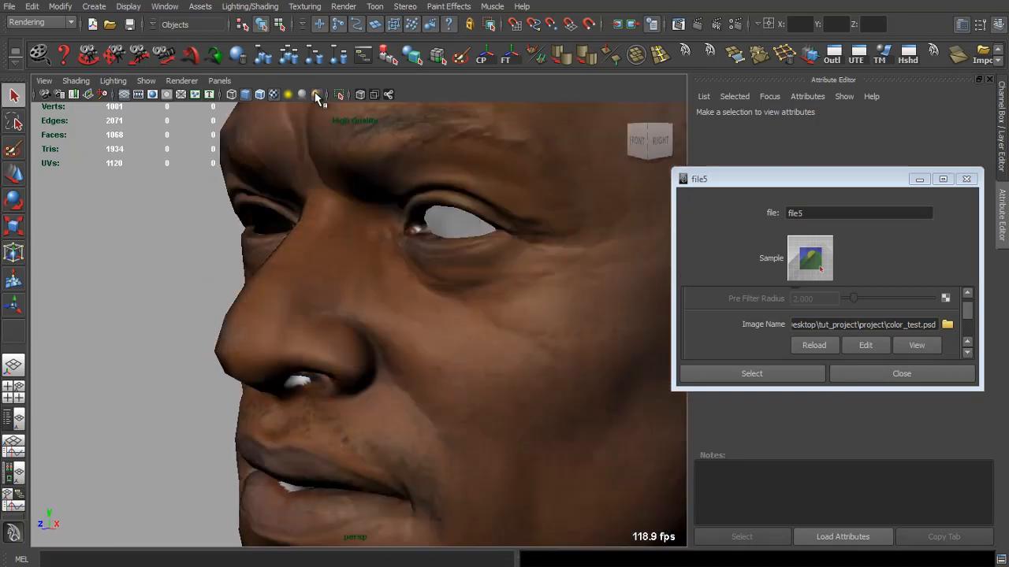
{"action": "left_click", "coordinate": [317, 96]}
{"action": "left_click", "coordinate": [317, 96]}
Inspect the texture transitions along the hairline, temple and side of the head model.
{"action": "left_click_drag", "start_coordinate": [366, 189], "coordinate": [349, 234]}
{"action": "scroll", "coordinate": [372, 216], "scroll_direction": "down", "scroll_amount": 4}
{"action": "scroll", "coordinate": [354, 241], "scroll_direction": "down", "scroll_amount": 5}
{"action": "scroll", "coordinate": [350, 234], "scroll_direction": "up", "scroll_amount": 5}
{"action": "left_click_drag", "start_coordinate": [477, 252], "coordinate": [404, 268]}
{"action": "scroll", "coordinate": [434, 238], "scroll_direction": "down", "scroll_amount": 3}
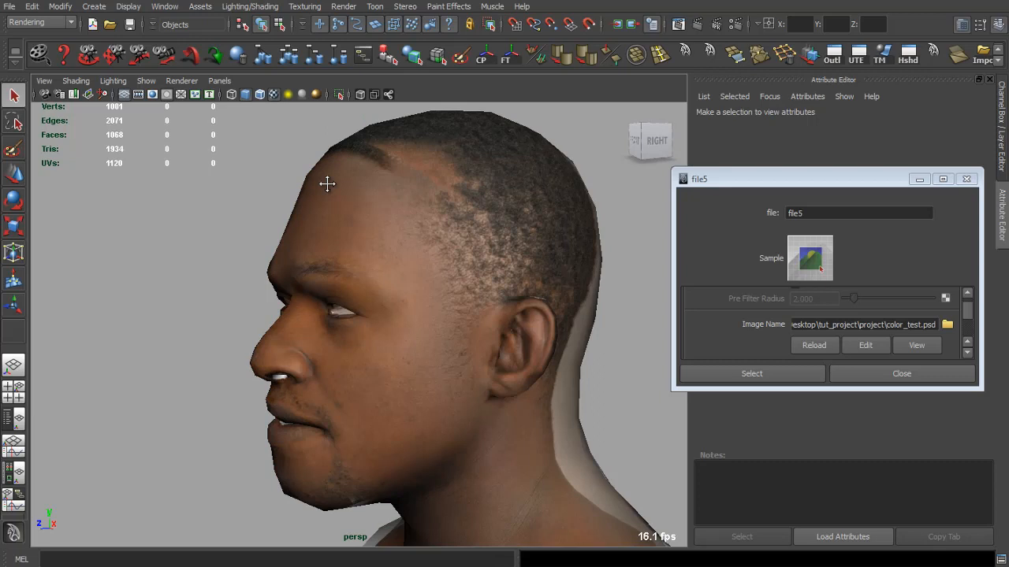
{"action": "left_click_drag", "start_coordinate": [329, 183], "coordinate": [230, 170]}
{"action": "scroll", "coordinate": [298, 193], "scroll_direction": "up", "scroll_amount": 3}
Switch to Photoshop and compare Layer 4 with Layer 3 around the forehead, hairline and side hair by toggling their visibility.
{"action": "key", "text": "alt+Tab"}
{"action": "scroll", "coordinate": [551, 197], "scroll_direction": "up", "scroll_amount": 2}
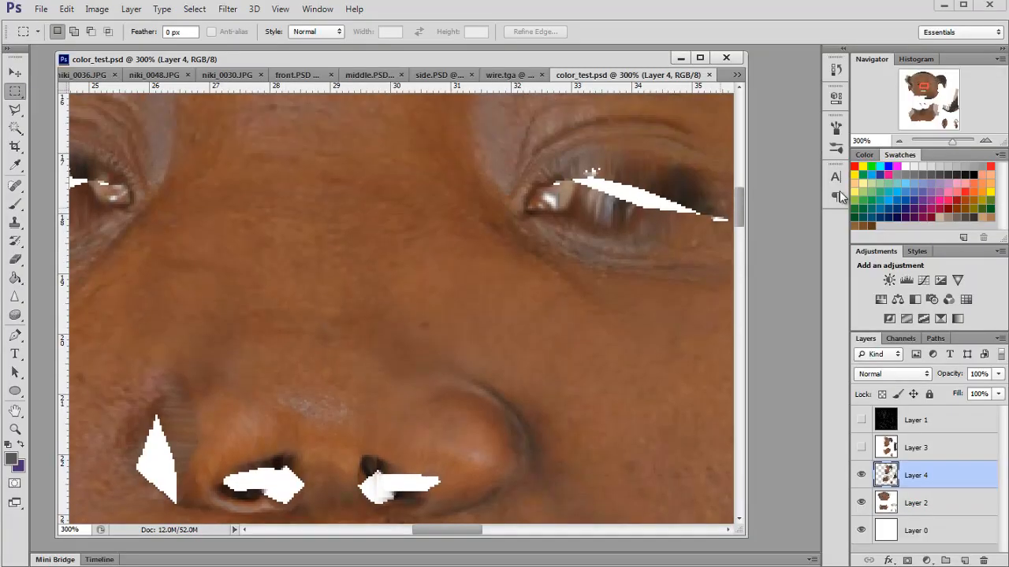
{"action": "left_click", "coordinate": [898, 141]}
{"action": "left_click", "coordinate": [898, 141]}
{"action": "left_click_drag", "start_coordinate": [924, 86], "coordinate": [931, 80]}
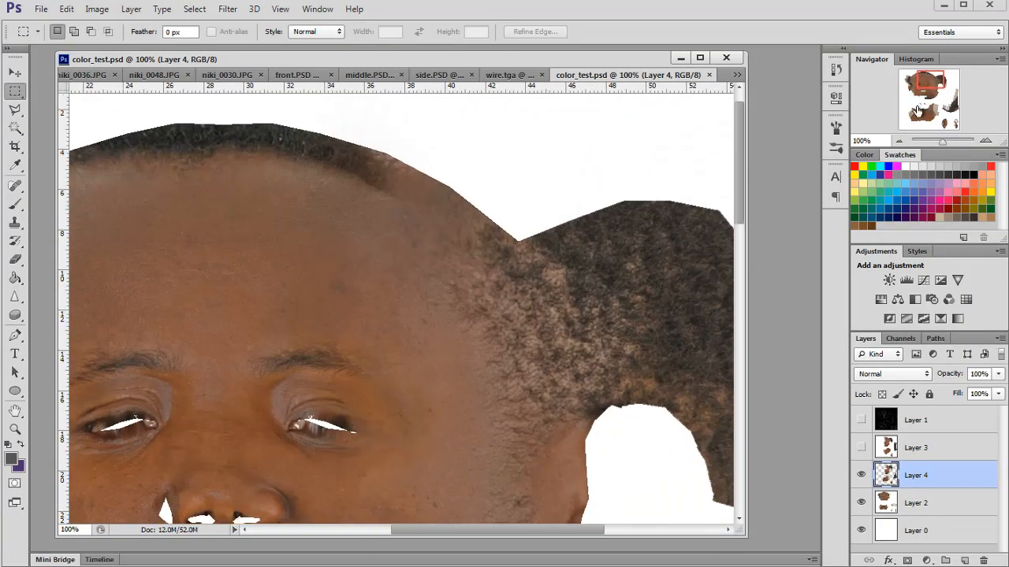
{"action": "left_click", "coordinate": [862, 475]}
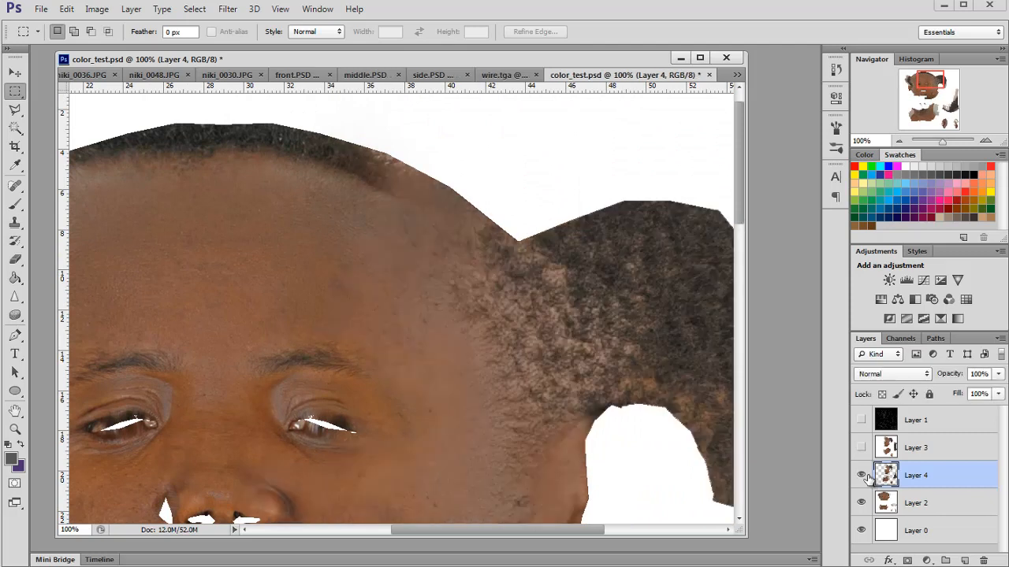
{"action": "left_click", "coordinate": [860, 447]}
{"action": "left_click", "coordinate": [859, 473]}
{"action": "left_click", "coordinate": [861, 475]}
{"action": "left_click", "coordinate": [861, 476]}
{"action": "left_click", "coordinate": [898, 140]}
{"action": "left_click_drag", "start_coordinate": [920, 89], "coordinate": [911, 88]}
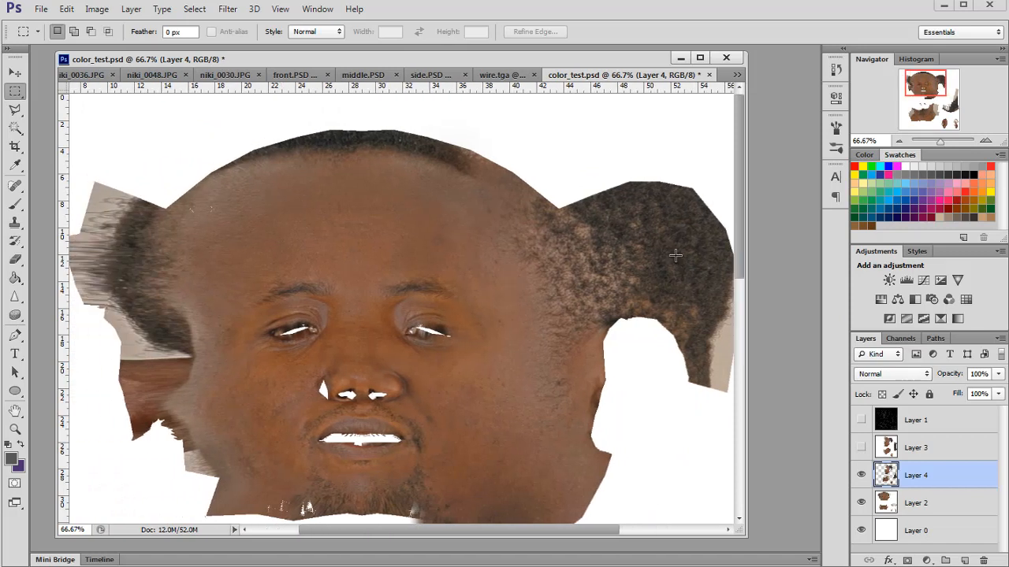
Switch to Maya and inspect the cheek, temple and hairline of the textured head from the front and side.
{"action": "key", "text": "alt+Tab"}
{"action": "left_click_drag", "start_coordinate": [466, 304], "coordinate": [578, 356]}
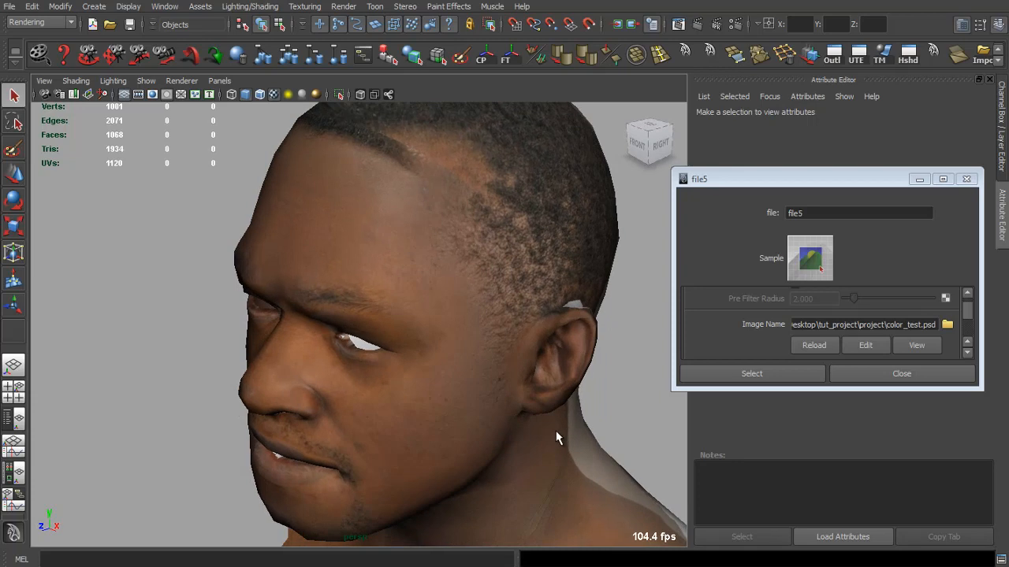
{"action": "left_click_drag", "start_coordinate": [557, 438], "coordinate": [357, 399]}
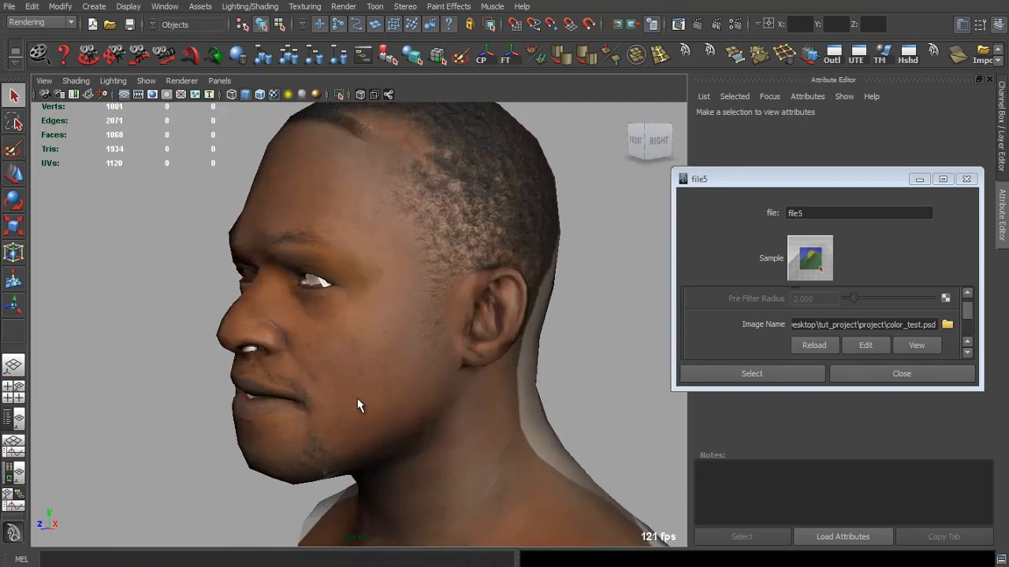
Switch to Photoshop, show Layer 3 and delete its white background using a Magic Wand selection with tolerance 10.
{"action": "key", "text": "alt+Tab"}
{"action": "left_click_drag", "start_coordinate": [919, 94], "coordinate": [926, 101]}
{"action": "left_click", "coordinate": [861, 448]}
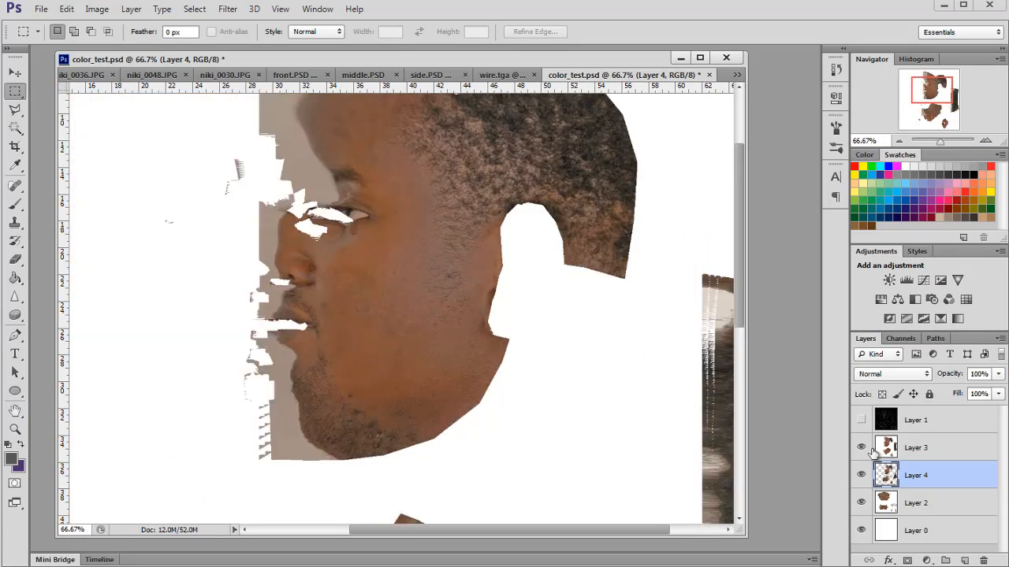
{"action": "left_click", "coordinate": [890, 449]}
{"action": "left_click", "coordinate": [15, 129]}
{"action": "left_click", "coordinate": [174, 286]}
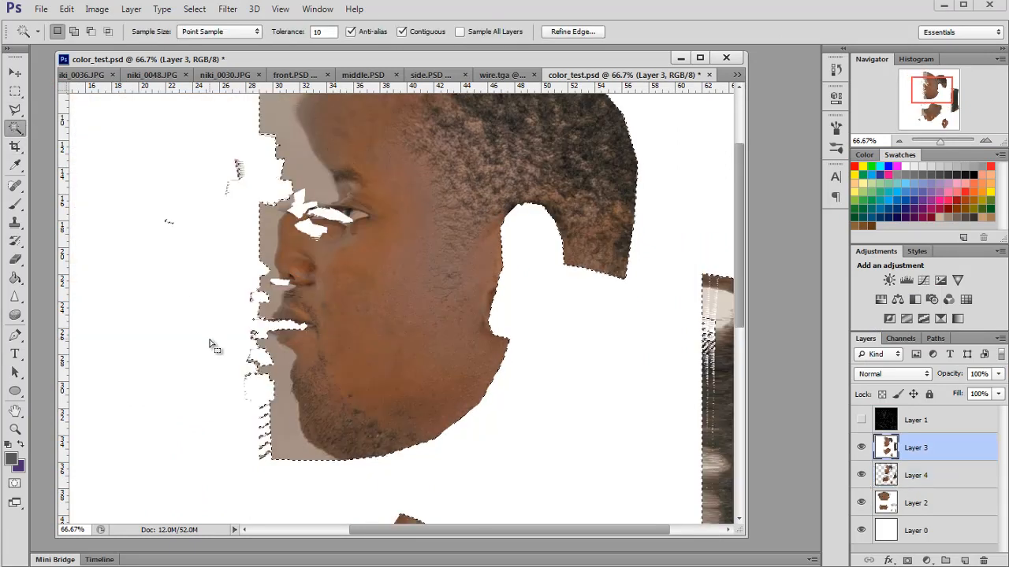
{"action": "key", "text": "Delete"}
{"action": "key", "text": "ctrl+d"}
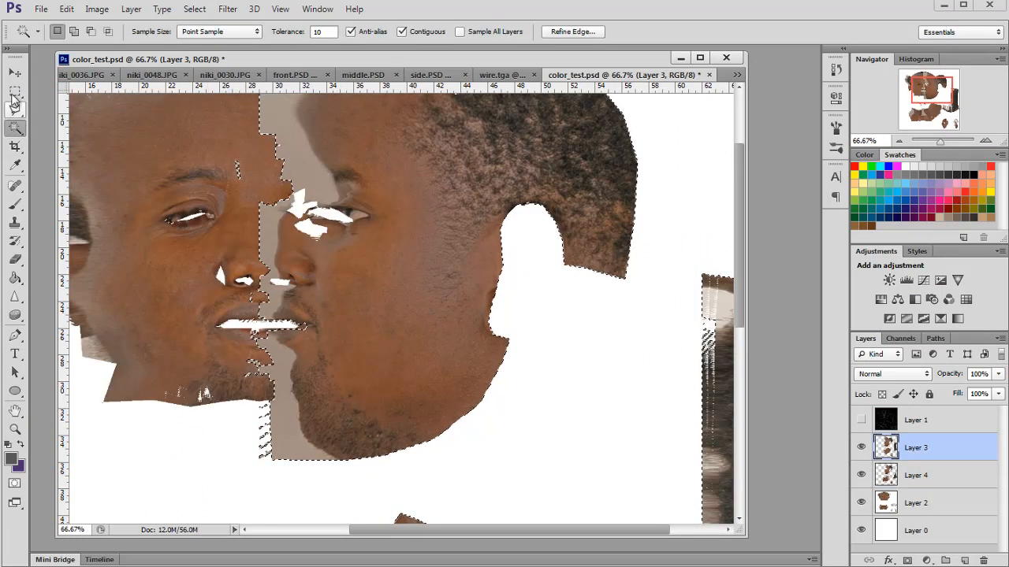
Delete the part of Layer 3 covering the other half of the face using a rectangular selection up to the face's centre line.
{"action": "key", "text": "m"}
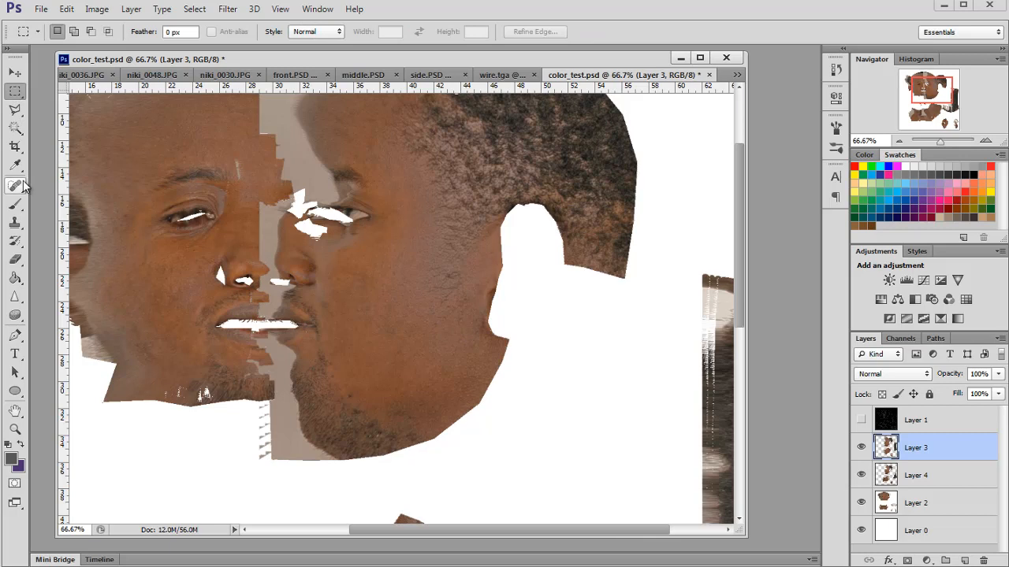
{"action": "left_click", "coordinate": [899, 142]}
{"action": "left_click", "coordinate": [899, 142]}
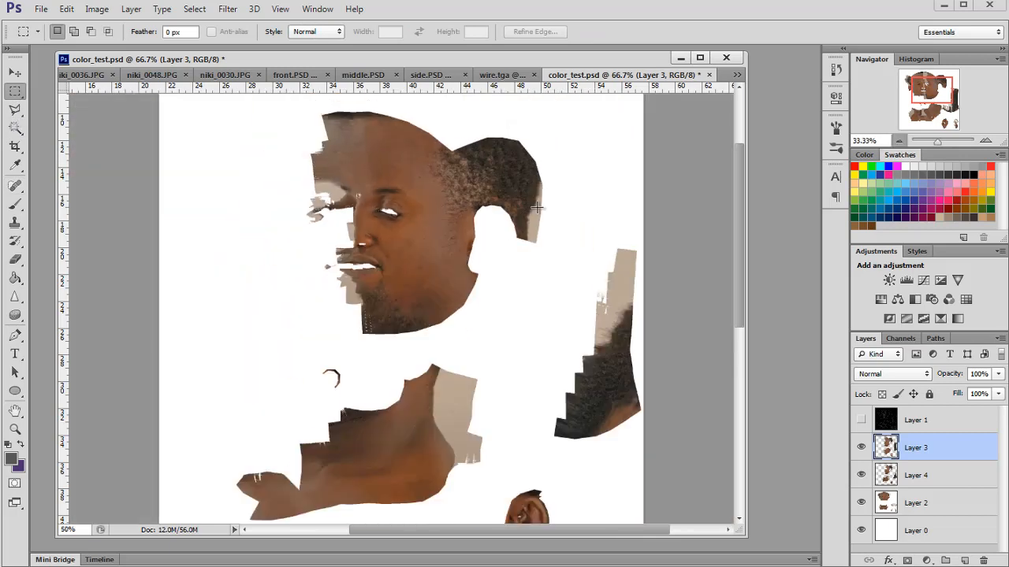
{"action": "left_click_drag", "start_coordinate": [144, 358], "coordinate": [366, 41]}
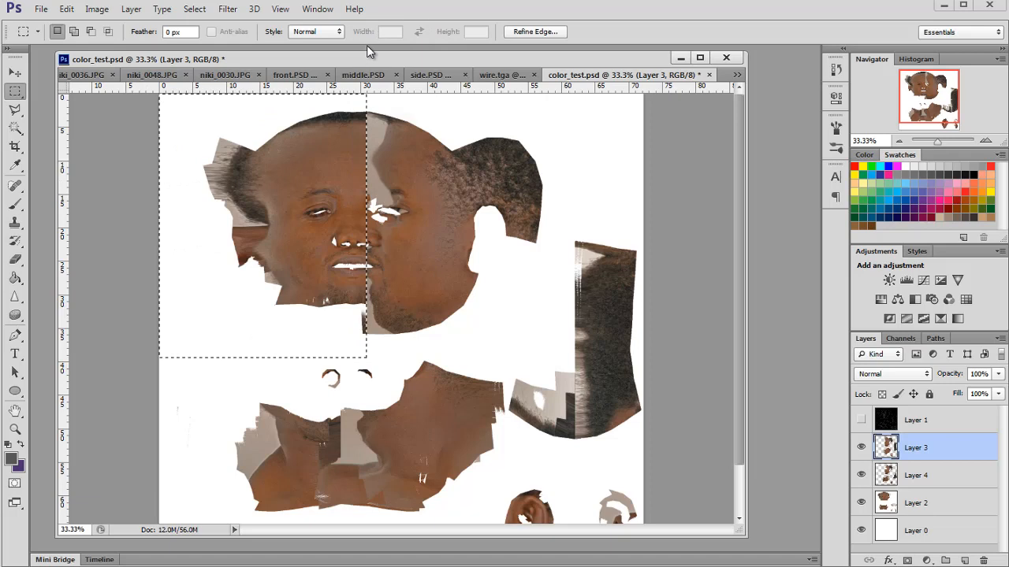
{"action": "left_click", "coordinate": [479, 336]}
Compare Layer 3 and Layer 4 over the face by toggling them, leaving Layer 3 shown and Layer 4 hidden.
{"action": "left_click", "coordinate": [862, 448]}
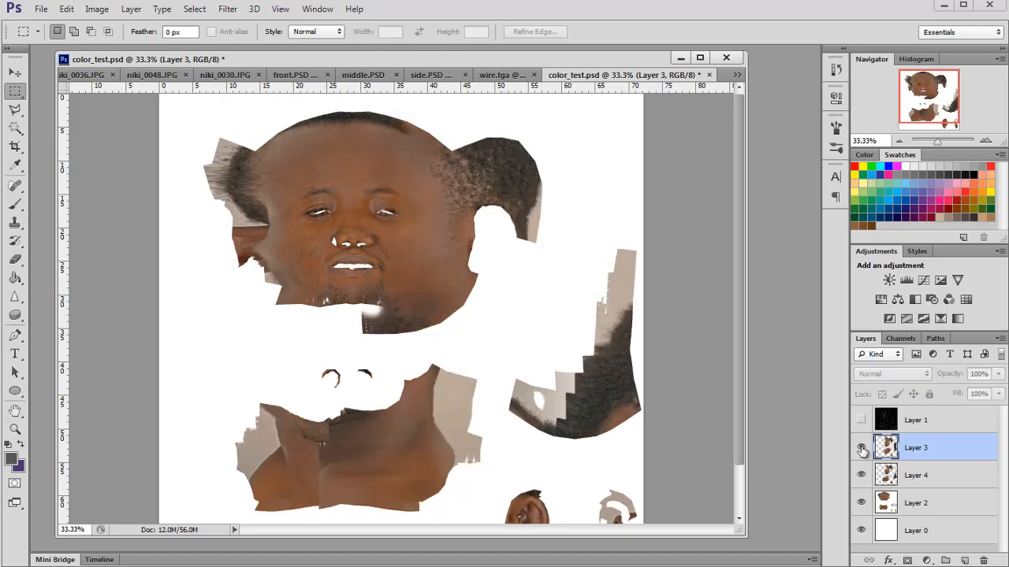
{"action": "left_click", "coordinate": [862, 448]}
{"action": "left_click", "coordinate": [862, 447]}
{"action": "left_click", "coordinate": [861, 476]}
{"action": "left_click", "coordinate": [862, 476]}
{"action": "left_click", "coordinate": [861, 476]}
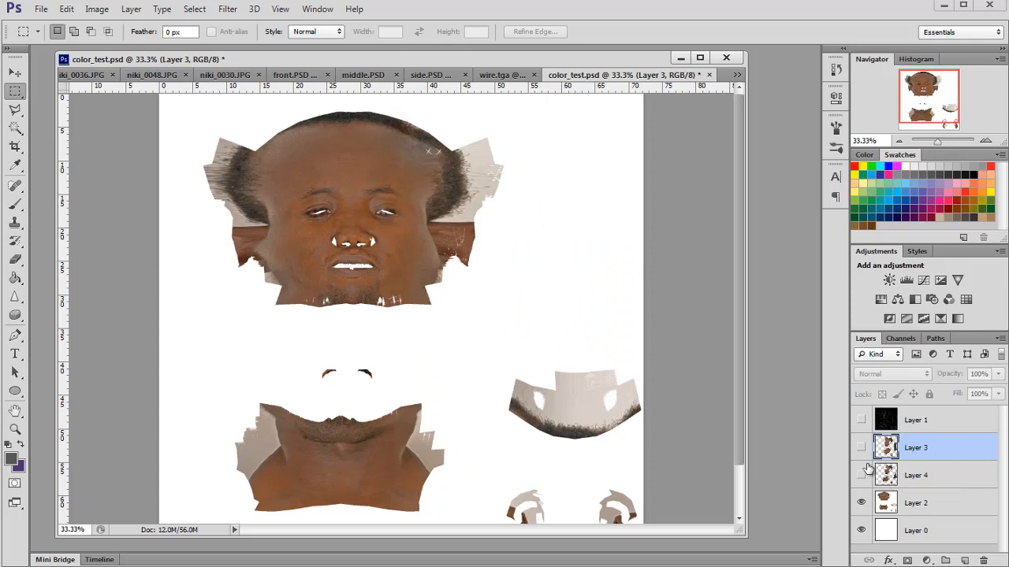
{"action": "left_click", "coordinate": [861, 448]}
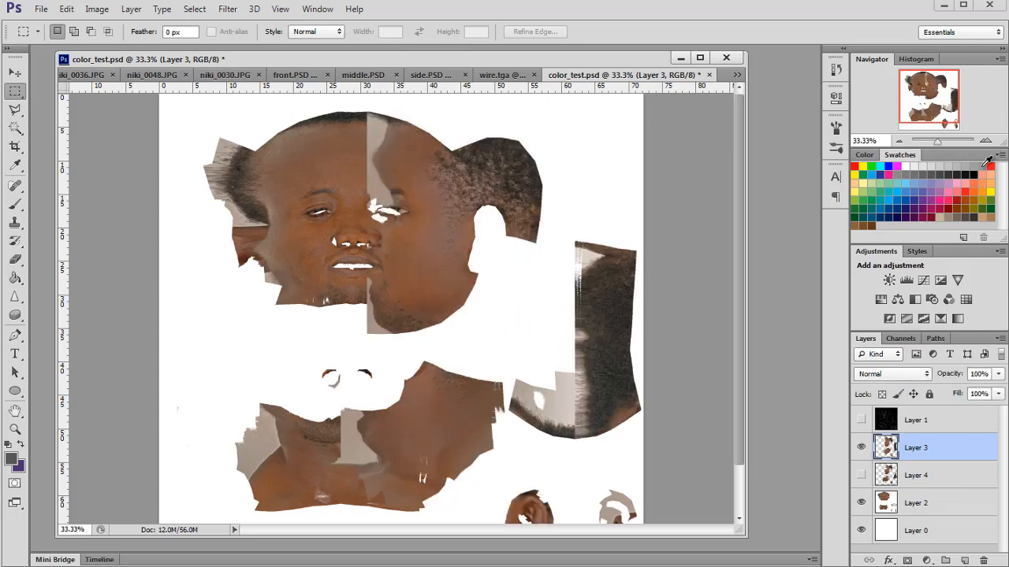
Erase Layer 3's grey backdrop and seam over the forehead, eye, nose and chin with the Eraser at size 100 and 65% opacity.
{"action": "left_click", "coordinate": [987, 144]}
{"action": "left_click", "coordinate": [987, 143]}
{"action": "left_click_drag", "start_coordinate": [928, 88], "coordinate": [930, 75]}
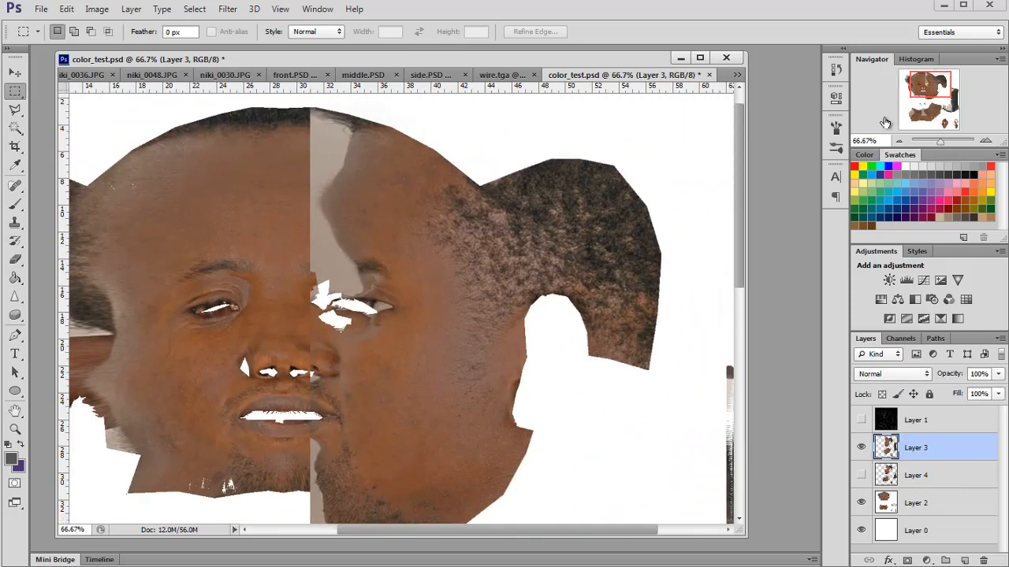
{"action": "left_click", "coordinate": [898, 141]}
{"action": "left_click", "coordinate": [15, 260]}
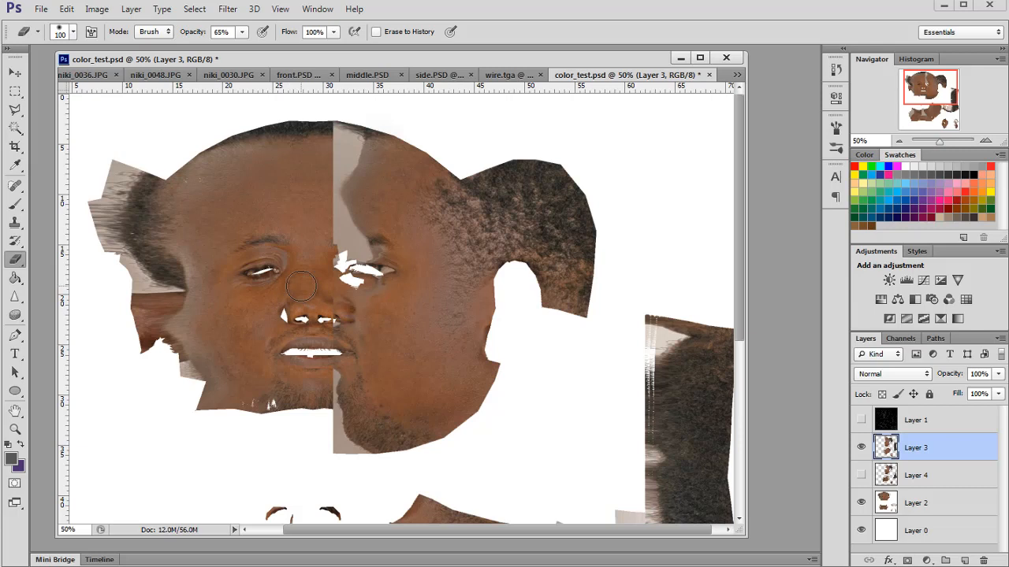
{"action": "key", "text": "bracketright"}
{"action": "key", "text": "bracketright"}
{"action": "mouse_move", "coordinate": [385, 273]}
{"action": "left_mouse_down"}
{"action": "mouse_move", "coordinate": [354, 247]}
{"action": "mouse_move", "coordinate": [341, 200]}
{"action": "mouse_move", "coordinate": [382, 245]}
{"action": "mouse_move", "coordinate": [367, 280]}
{"action": "mouse_move", "coordinate": [346, 247]}
{"action": "mouse_move", "coordinate": [342, 183]}
{"action": "mouse_move", "coordinate": [361, 136]}
{"action": "mouse_move", "coordinate": [344, 149]}
{"action": "mouse_move", "coordinate": [344, 180]}
{"action": "left_mouse_up"}
{"action": "left_click", "coordinate": [860, 447]}
{"action": "left_click", "coordinate": [860, 447]}
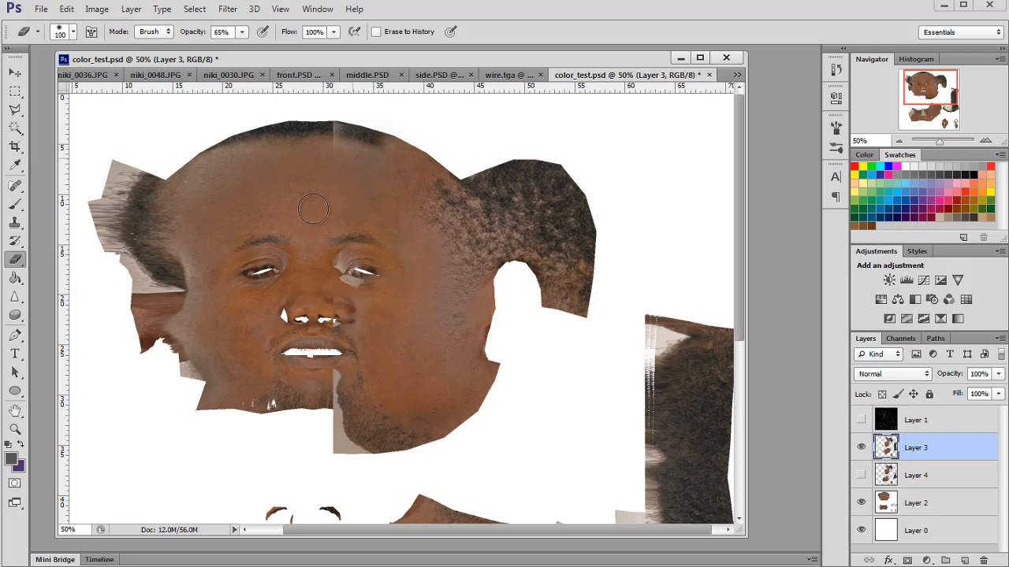
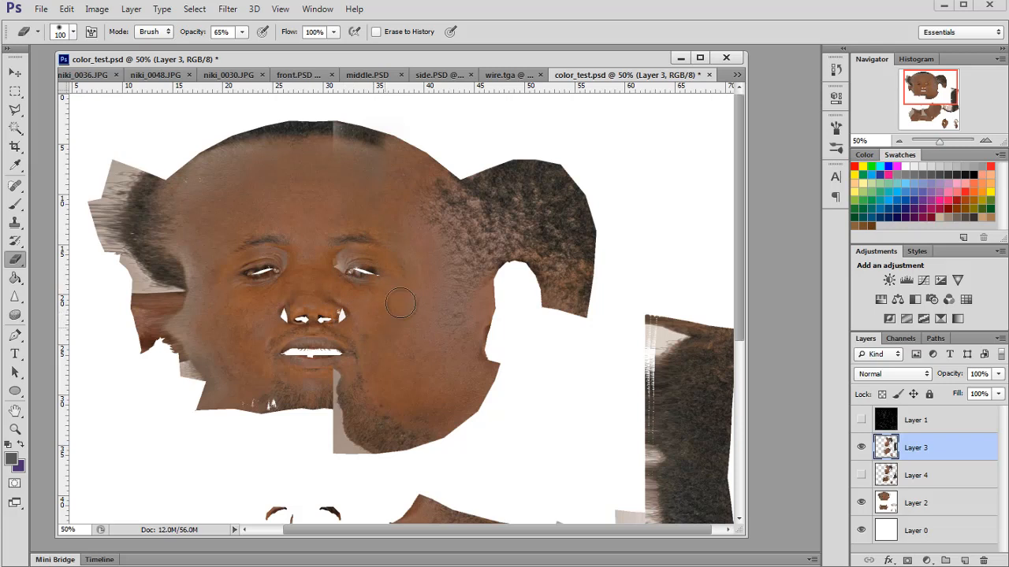
{"action": "left_click", "coordinate": [861, 448]}
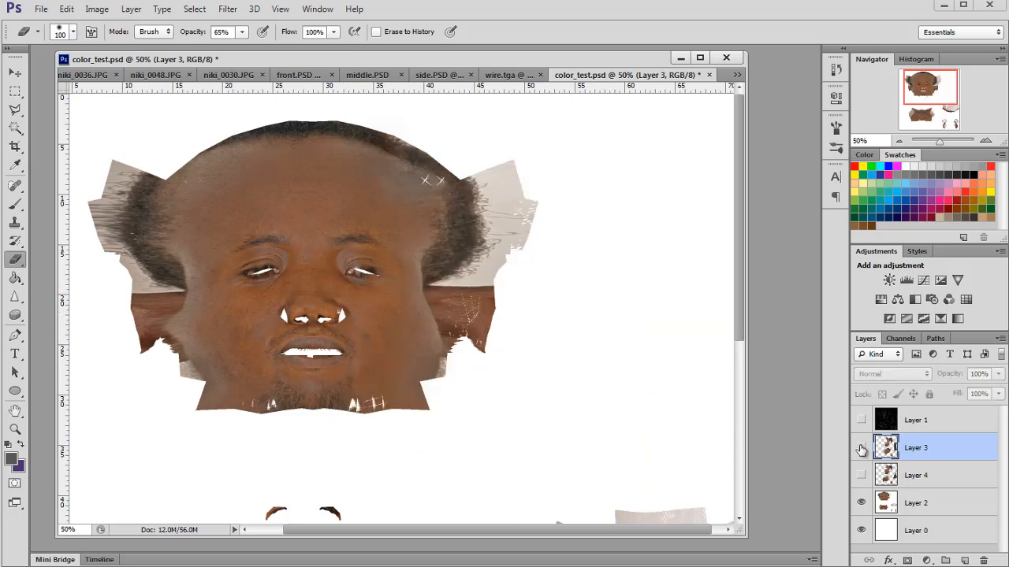
{"action": "left_click", "coordinate": [861, 448]}
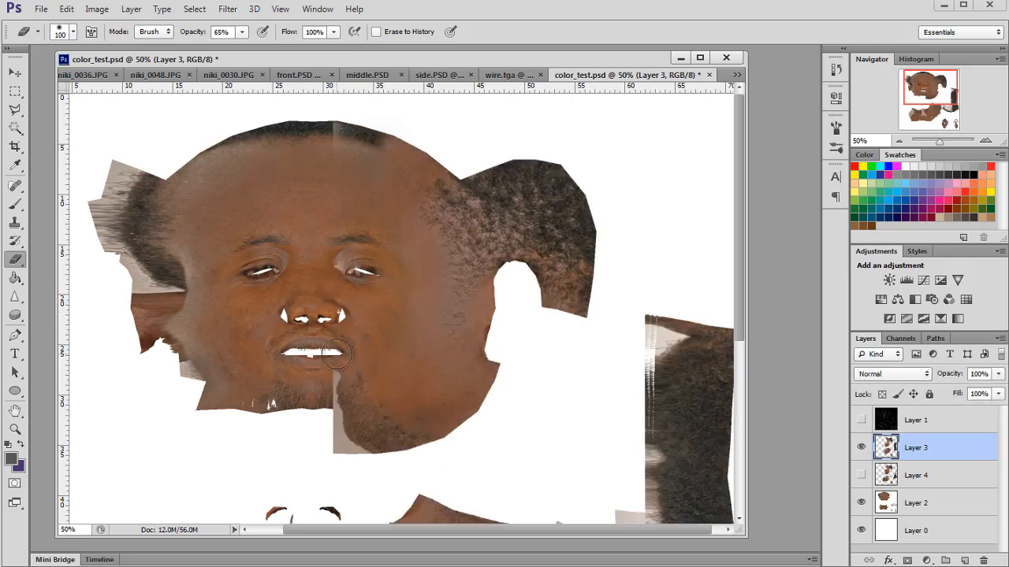
{"action": "left_click_drag", "start_coordinate": [350, 386], "coordinate": [347, 422]}
{"action": "left_click_drag", "start_coordinate": [325, 386], "coordinate": [323, 441]}
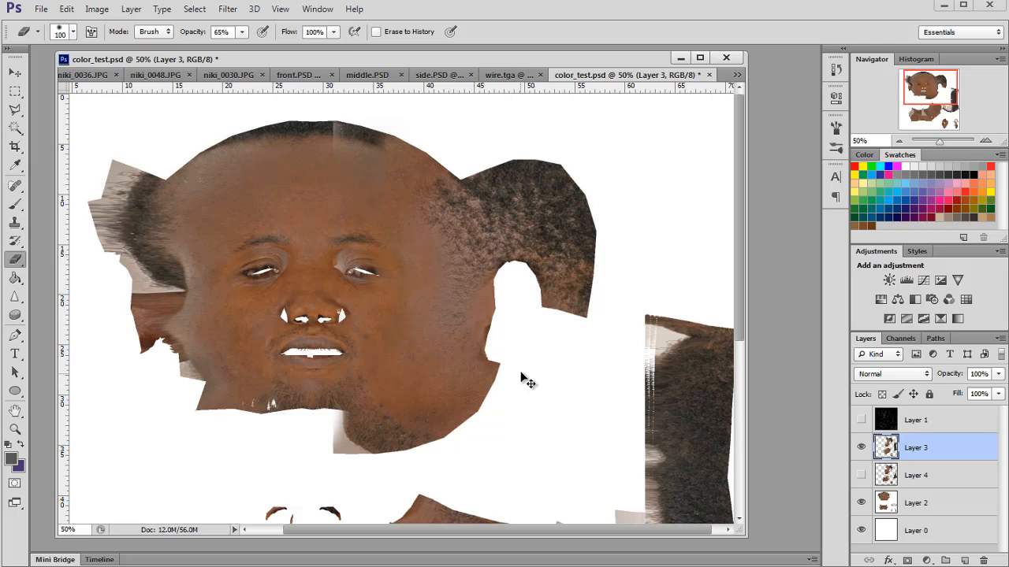
Adjust Layer 3's skin tone with Hue/Saturation, using Lightness +5 and a separate Saturation adjustment of -12.
{"action": "key", "text": "ctrl+u"}
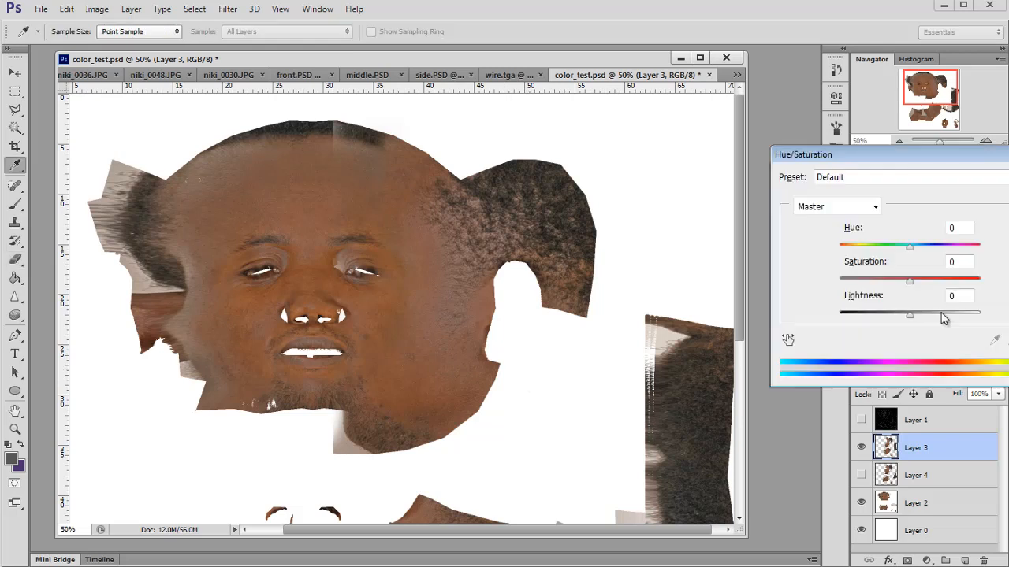
{"action": "left_click_drag", "start_coordinate": [910, 319], "coordinate": [915, 319]}
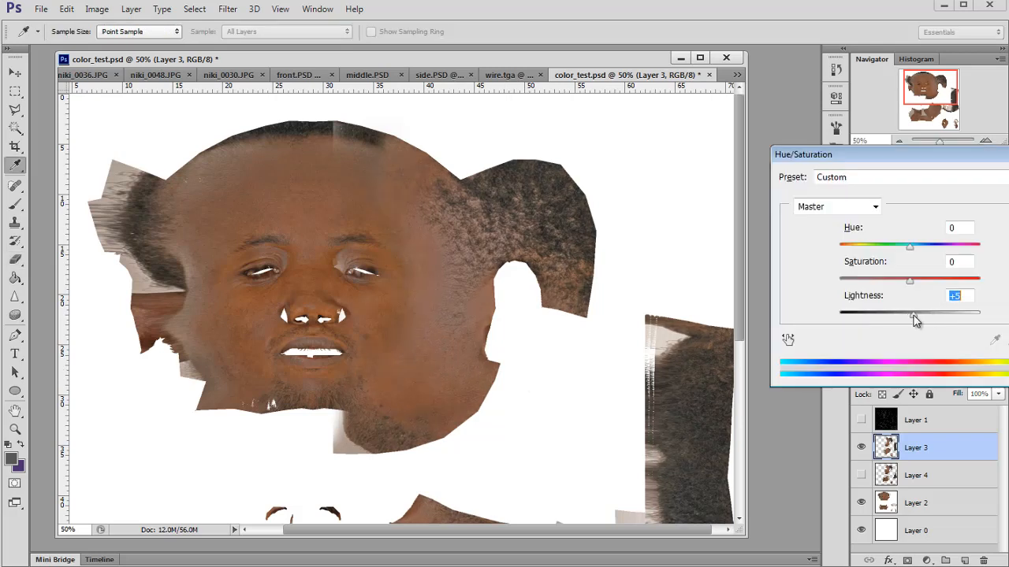
{"action": "key", "text": "Return"}
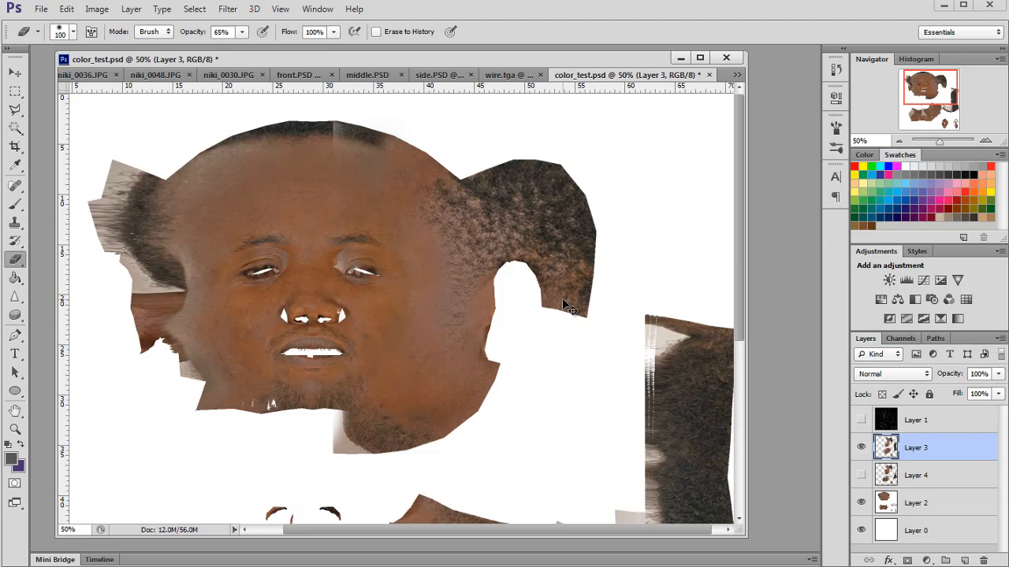
{"action": "key", "text": "ctrl+u"}
{"action": "left_click_drag", "start_coordinate": [905, 287], "coordinate": [902, 286]}
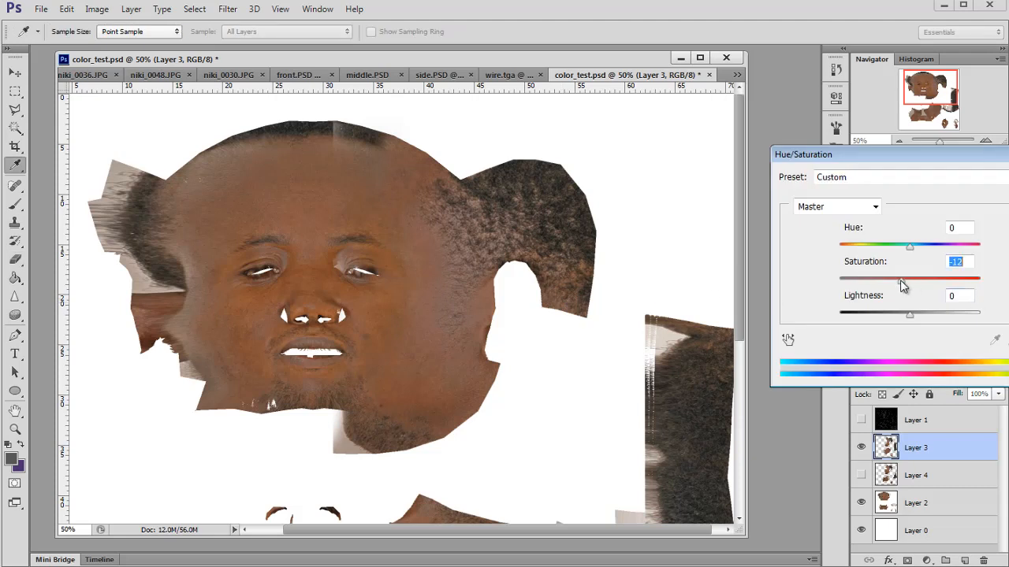
{"action": "key", "text": "Return"}
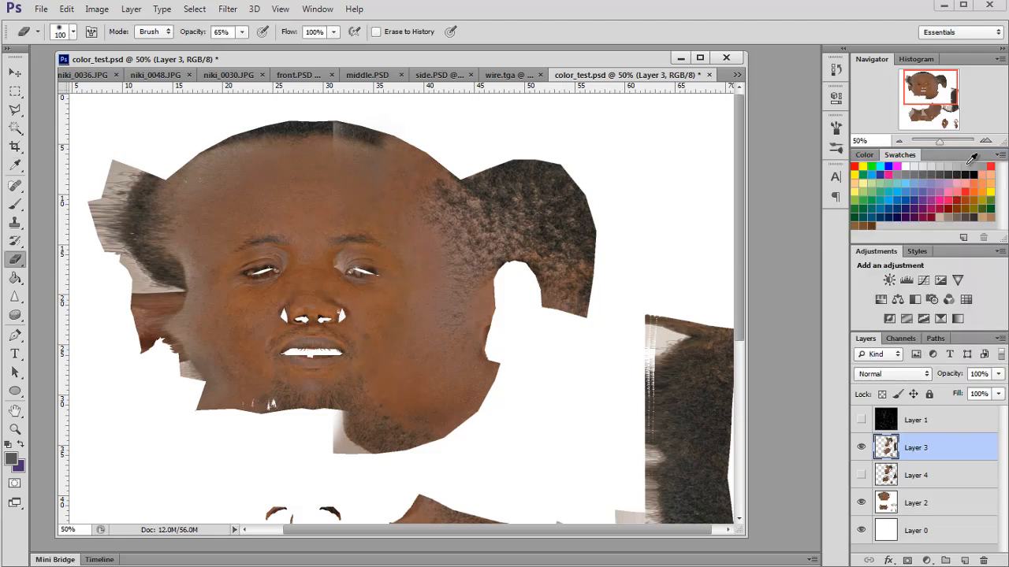
Set the Eraser's opacity to 39%, try a stroke on Layer 3's cheek and undo it.
{"action": "left_click", "coordinate": [985, 142]}
{"action": "scroll", "coordinate": [464, 387], "scroll_direction": "up", "scroll_amount": 1}
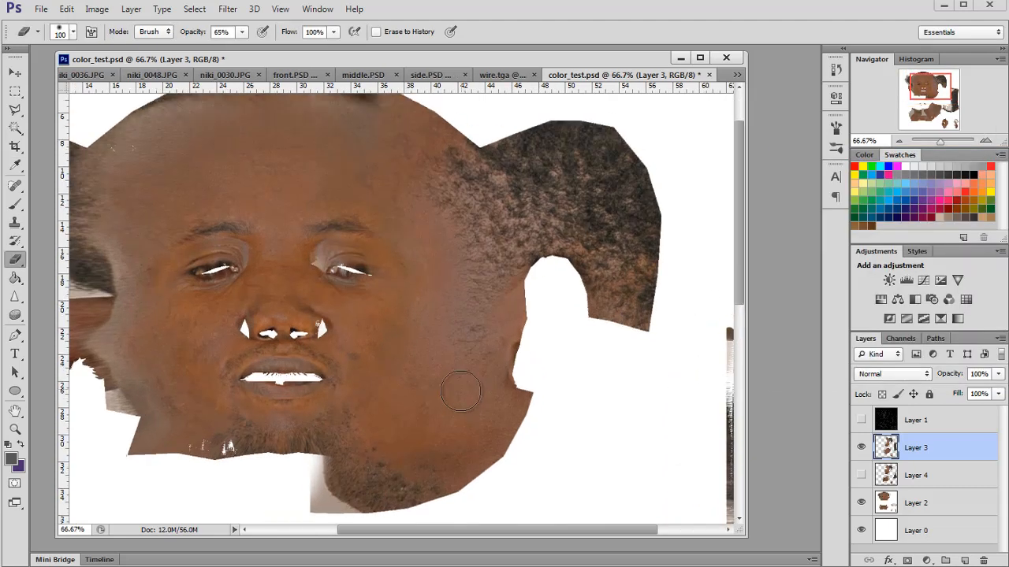
{"action": "scroll", "coordinate": [462, 400], "scroll_direction": "up", "scroll_amount": 1}
{"action": "left_click", "coordinate": [243, 33]}
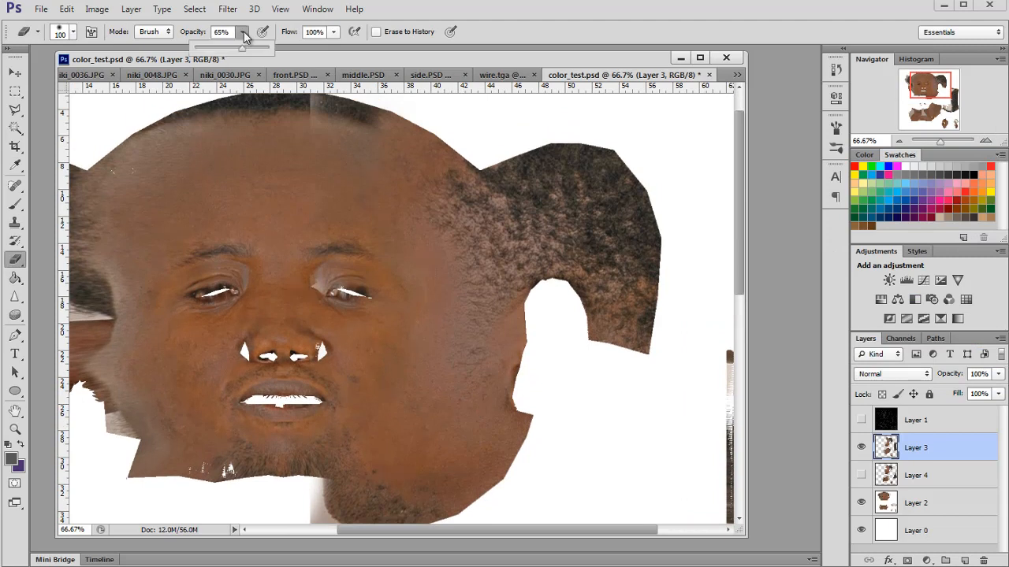
{"action": "left_click", "coordinate": [442, 334]}
{"action": "key", "text": "ctrl+z"}
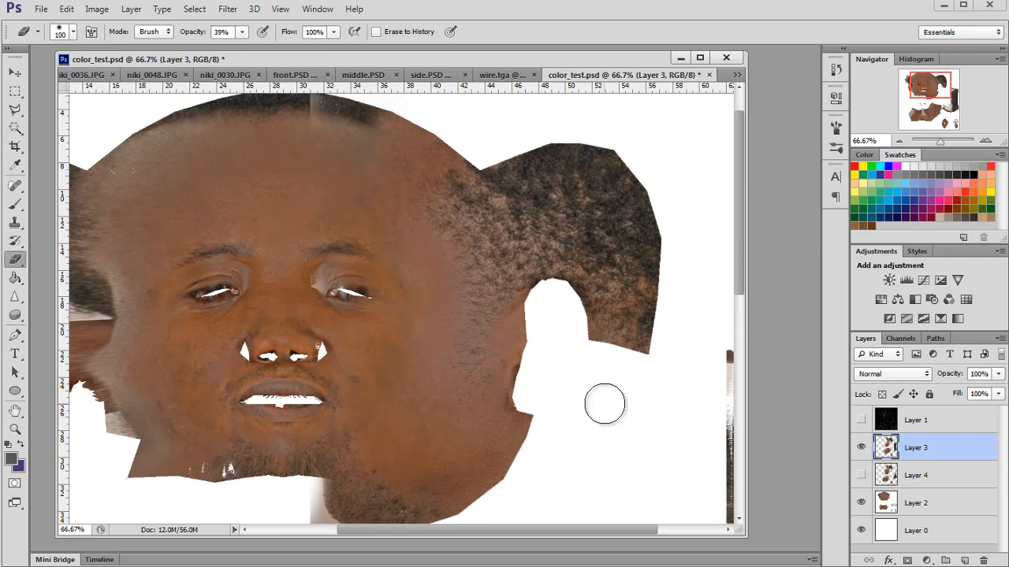
Show Layer 4 again and compare the face with and without Layer 3 over it.
{"action": "left_click", "coordinate": [861, 449]}
{"action": "left_click", "coordinate": [862, 475]}
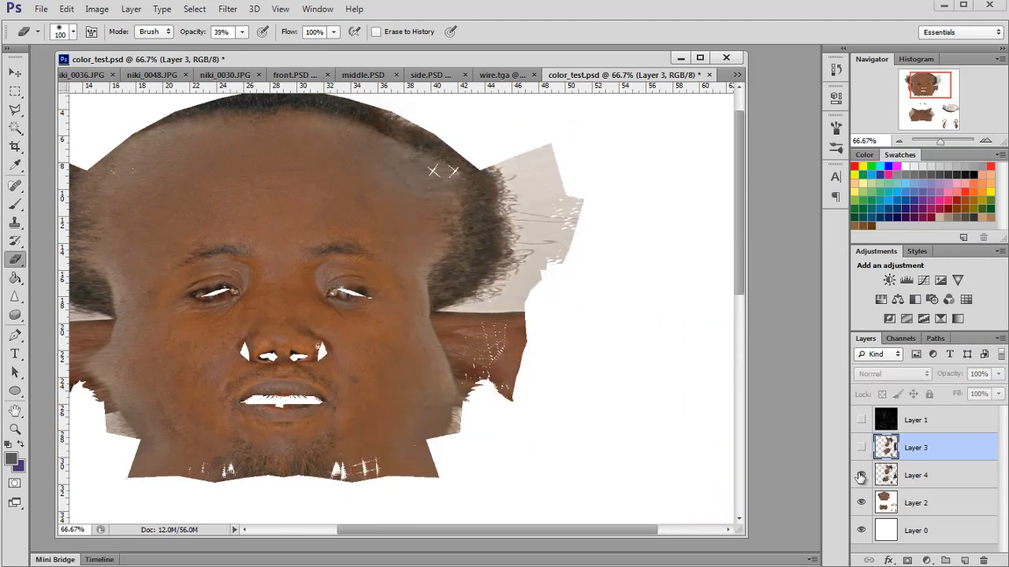
{"action": "left_click", "coordinate": [862, 448]}
{"action": "left_click", "coordinate": [861, 448]}
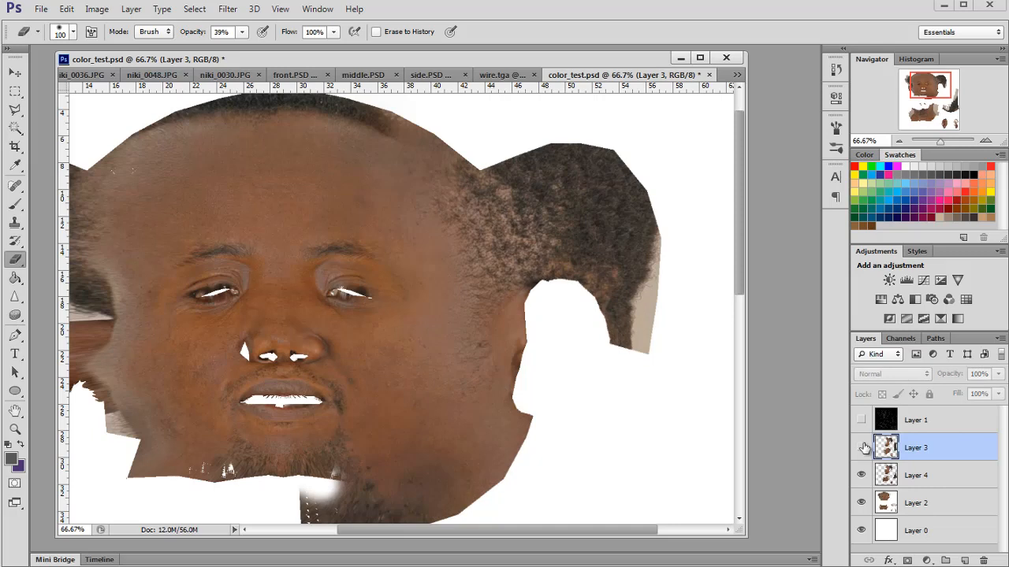
{"action": "left_click", "coordinate": [861, 448]}
{"action": "left_click", "coordinate": [862, 447]}
{"action": "left_click", "coordinate": [862, 448]}
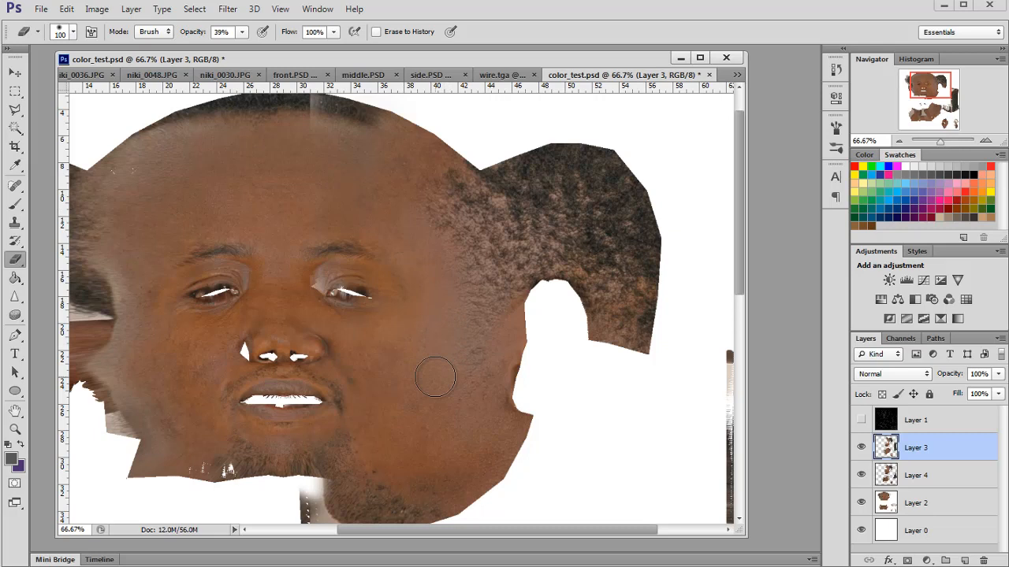
Blend Layer 3's seam at the hairline with the Eraser at 39% opacity and check it by hiding and showing the layer.
{"action": "left_click", "coordinate": [863, 448]}
{"action": "left_click", "coordinate": [863, 448]}
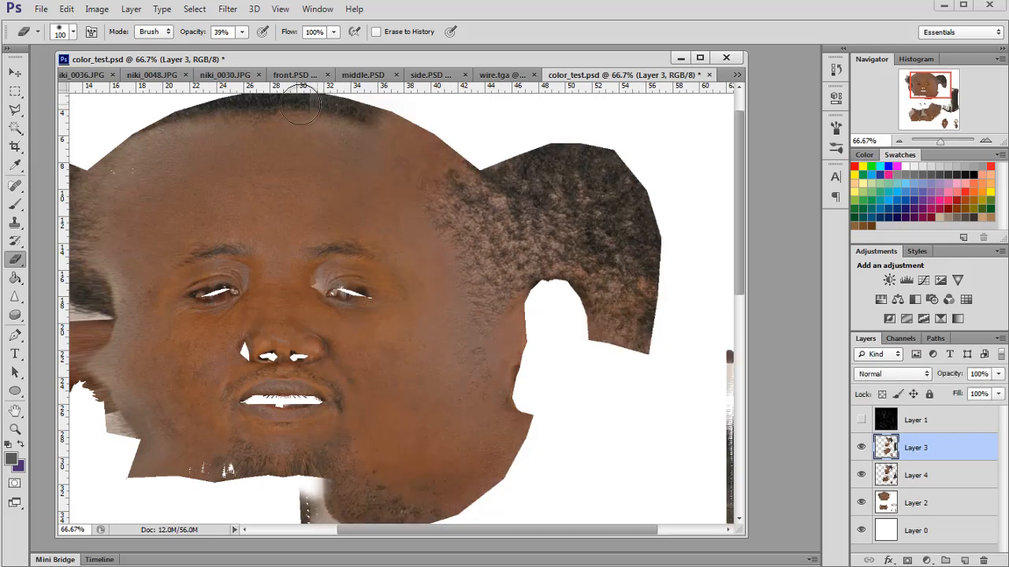
{"action": "left_click", "coordinate": [861, 448]}
{"action": "left_click", "coordinate": [861, 447]}
{"action": "left_click", "coordinate": [861, 448]}
{"action": "left_click", "coordinate": [861, 447]}
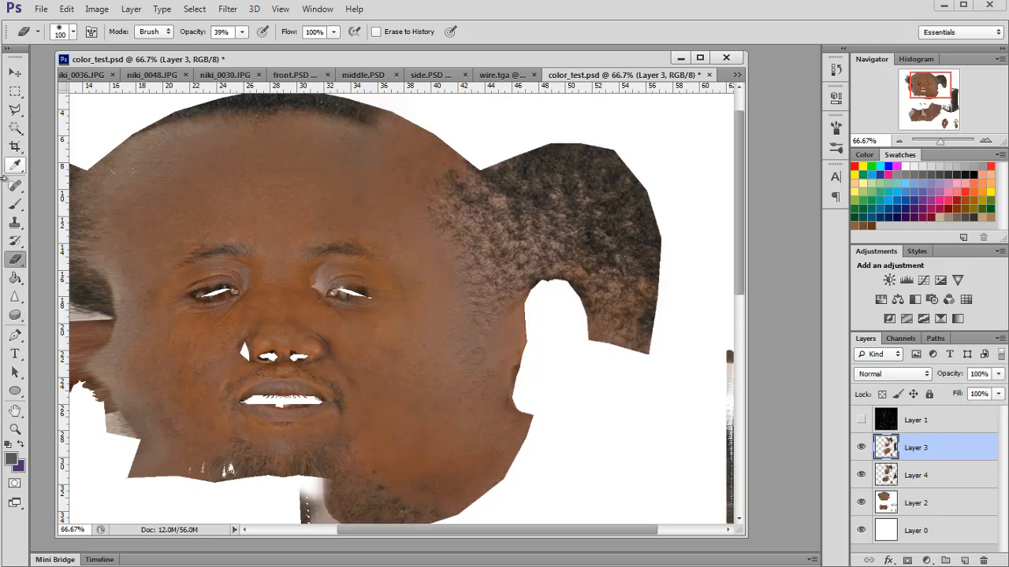
Clone skin over Layer 3's temple and hairline with the Clone Stamp at size 90 and check it by hiding and showing the layer.
{"action": "left_click", "coordinate": [14, 224]}
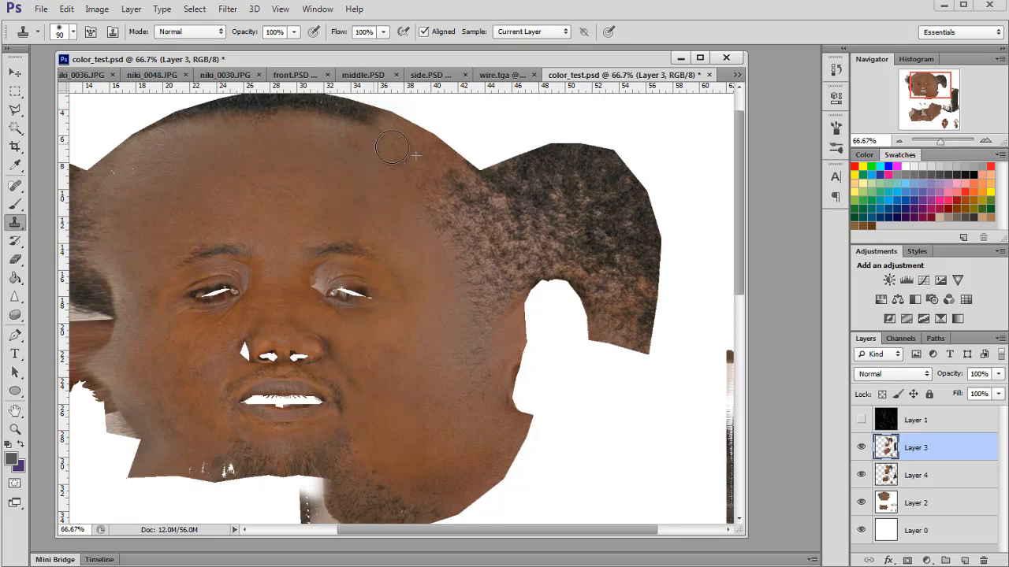
{"action": "left_click_drag", "start_coordinate": [392, 147], "coordinate": [407, 159]}
{"action": "left_click", "coordinate": [456, 208]}
{"action": "left_click", "coordinate": [458, 318], "text": "alt"}
{"action": "left_click", "coordinate": [862, 447]}
{"action": "left_click", "coordinate": [861, 448]}
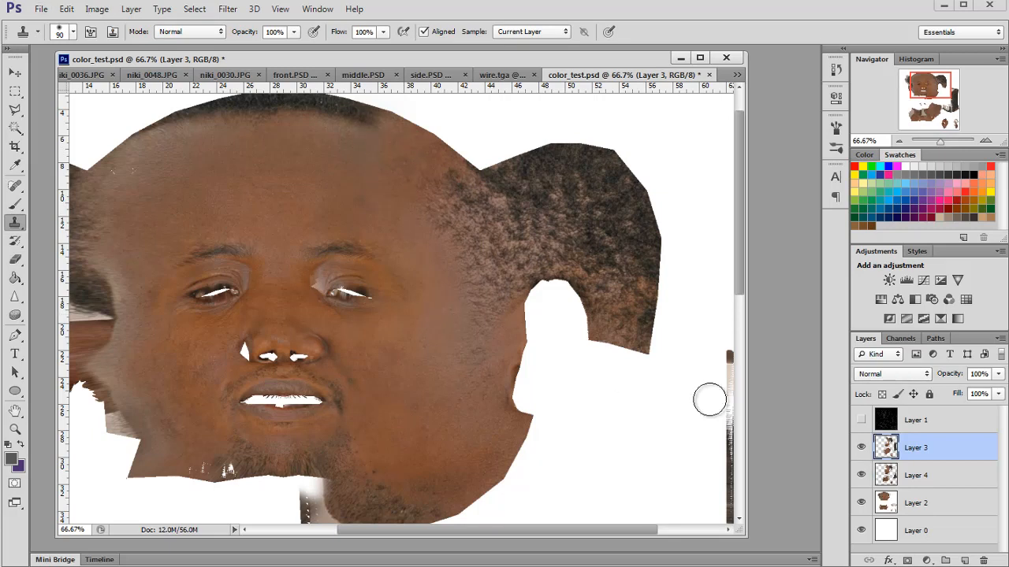
Pick the Sponge tool and compare the side of the face with Layer 3 hidden and shown.
{"action": "left_click", "coordinate": [15, 316]}
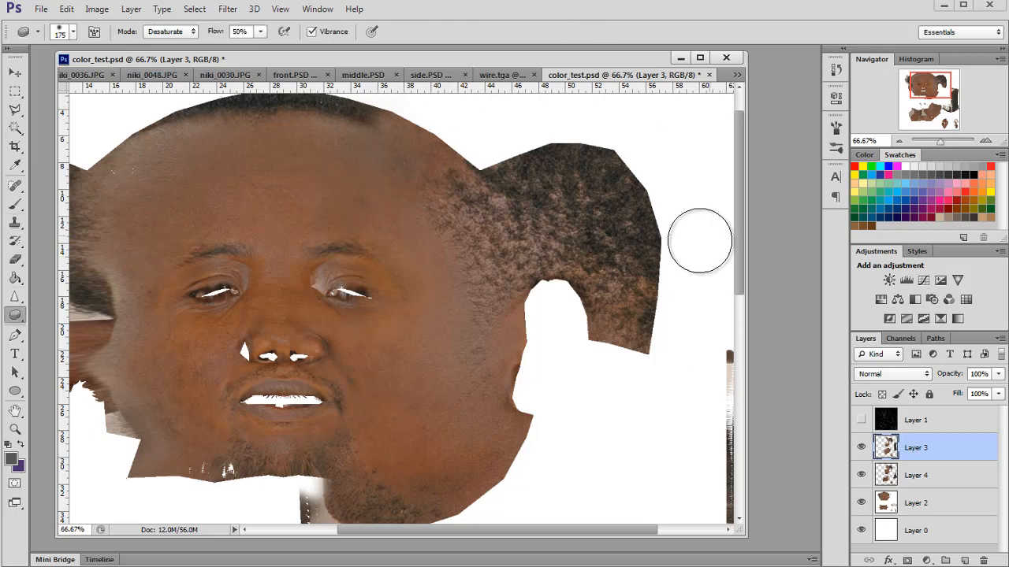
{"action": "scroll", "coordinate": [652, 278], "scroll_direction": "down", "scroll_amount": 2}
{"action": "scroll", "coordinate": [651, 278], "scroll_direction": "down", "scroll_amount": 1}
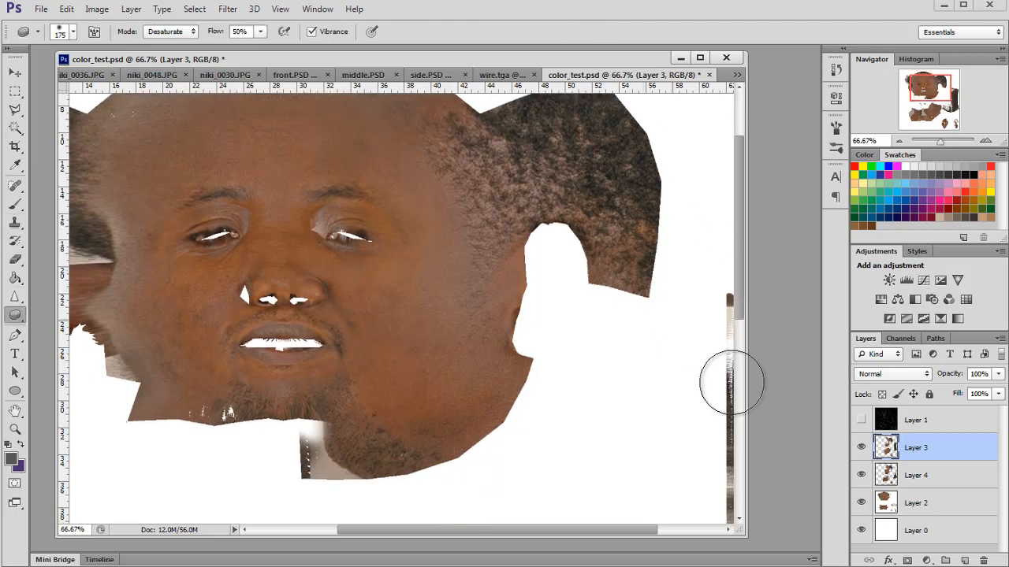
{"action": "left_click", "coordinate": [861, 447]}
{"action": "left_click", "coordinate": [862, 448]}
{"action": "left_click", "coordinate": [862, 448]}
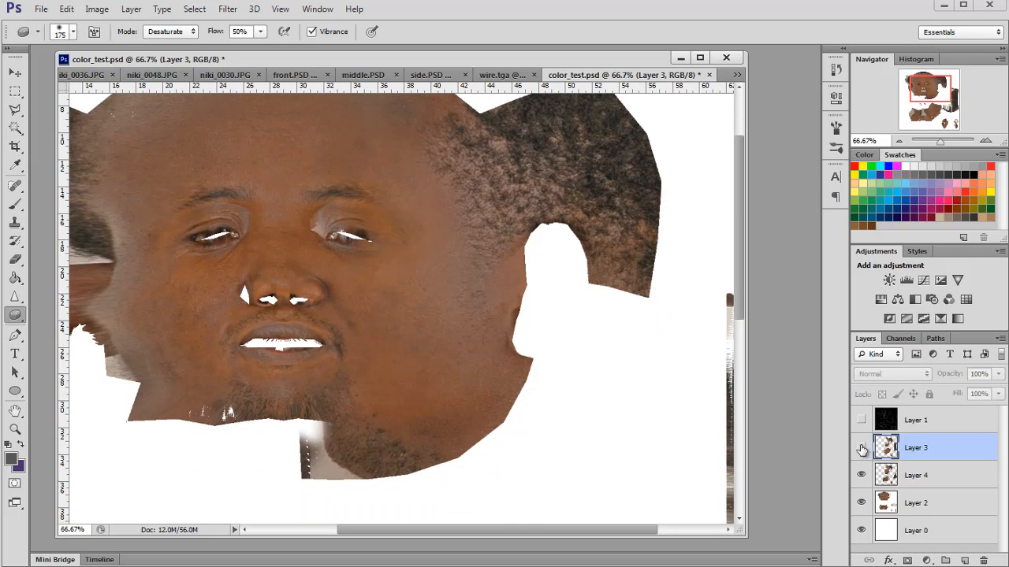
{"action": "left_click", "coordinate": [861, 448]}
{"action": "left_click", "coordinate": [861, 449]}
{"action": "left_click", "coordinate": [862, 449]}
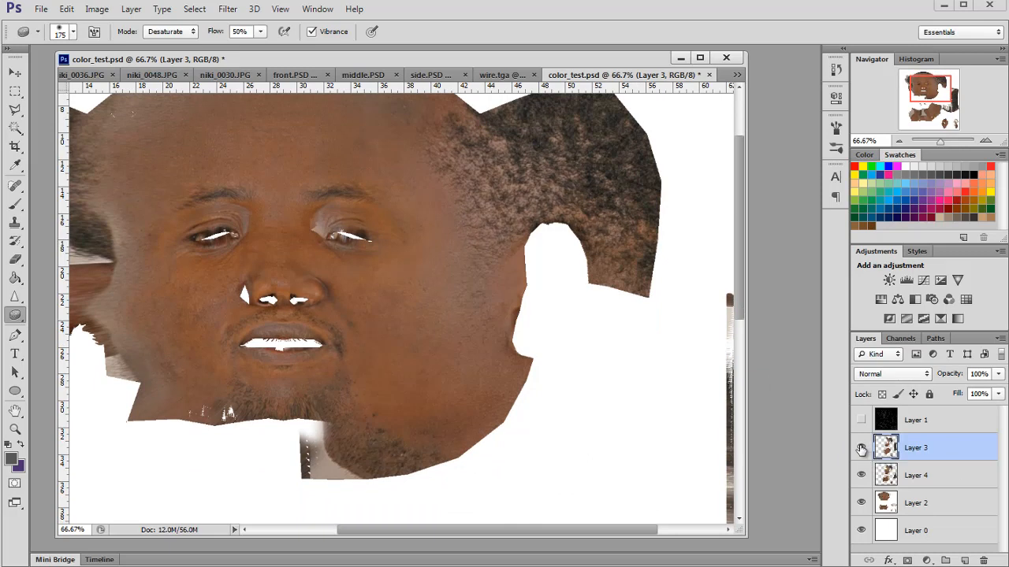
{"action": "left_click", "coordinate": [862, 449]}
{"action": "left_click", "coordinate": [861, 448]}
{"action": "left_click", "coordinate": [861, 447]}
{"action": "left_click", "coordinate": [861, 448]}
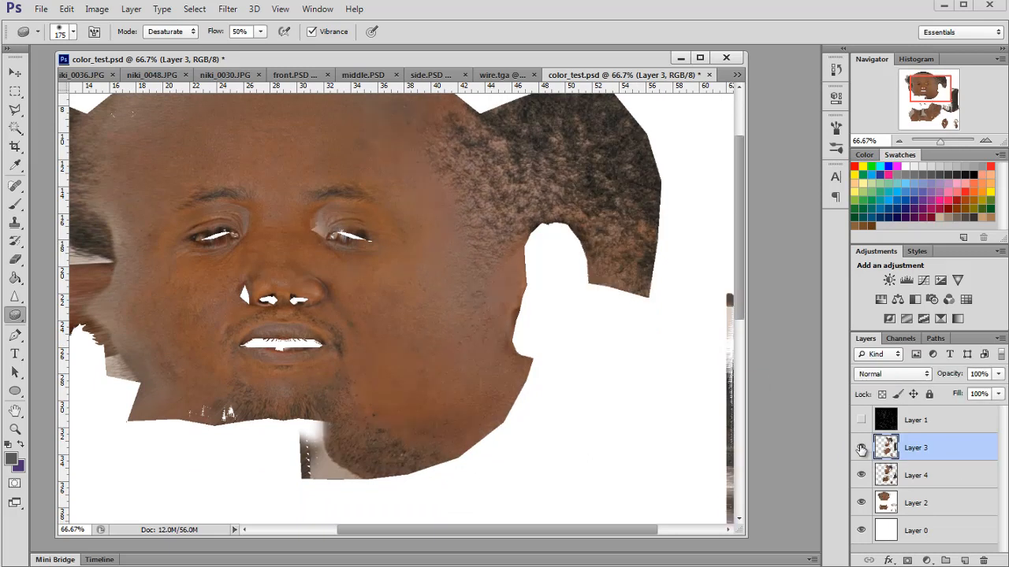
Switch to the Eraser and inspect Layer 3's blend across the temple and cheek by hiding and showing the layer.
{"action": "left_click", "coordinate": [18, 262]}
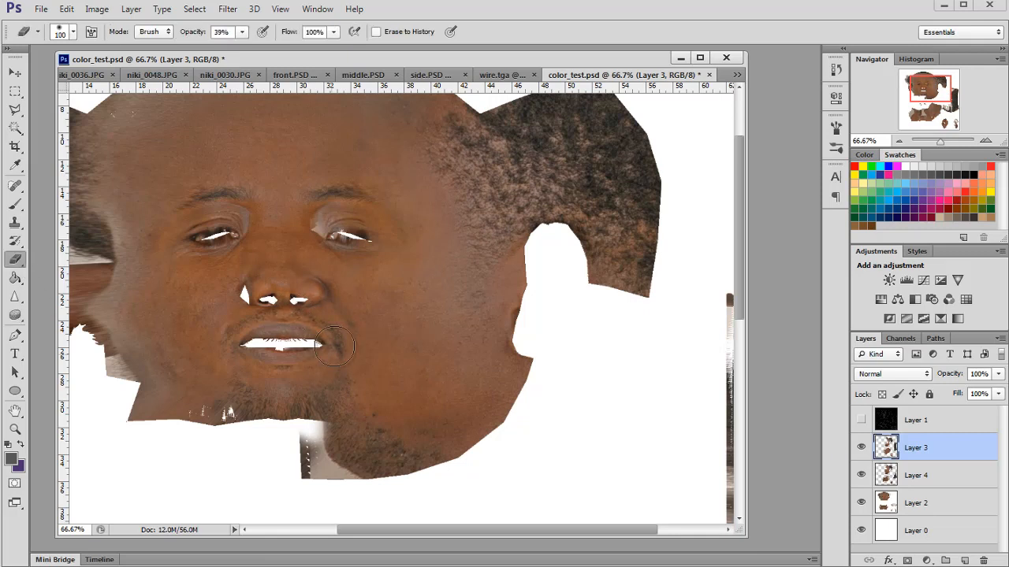
{"action": "scroll", "coordinate": [304, 307], "scroll_direction": "up", "scroll_amount": 1}
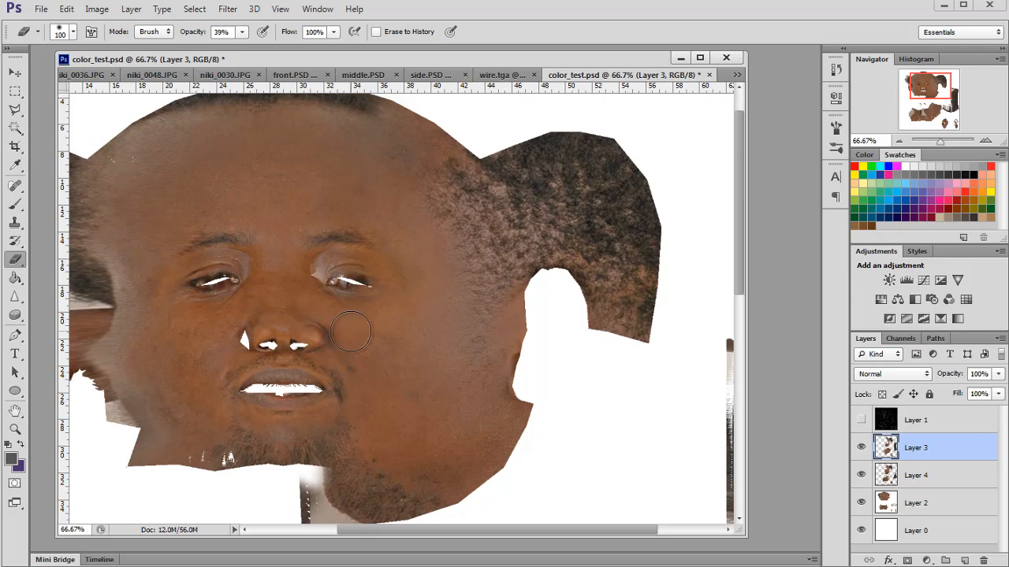
{"action": "scroll", "coordinate": [344, 326], "scroll_direction": "up", "scroll_amount": 1}
{"action": "left_click", "coordinate": [862, 448]}
{"action": "left_click", "coordinate": [861, 447]}
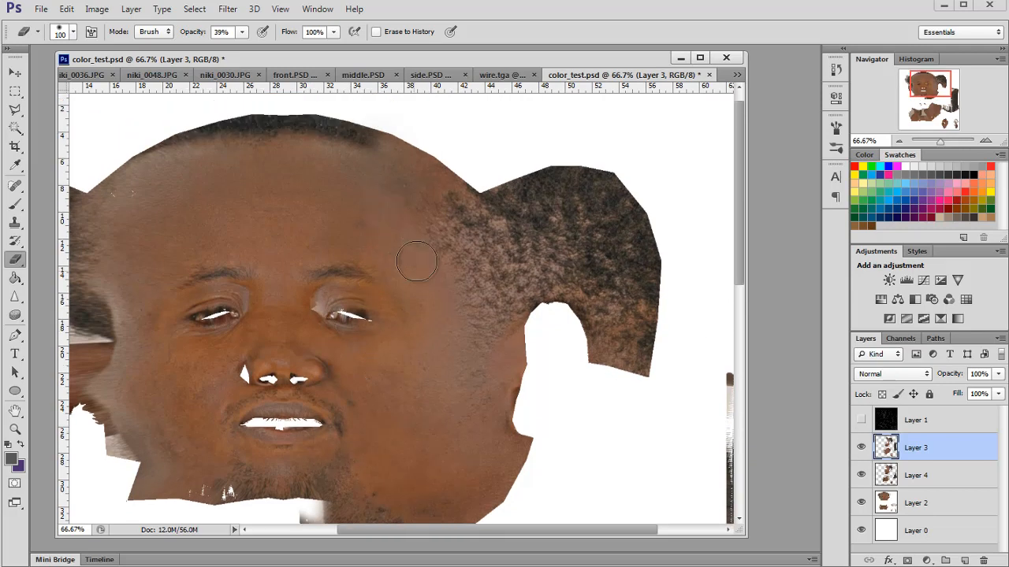
{"action": "key", "text": "z"}
{"action": "left_click", "coordinate": [444, 353], "text": "alt"}
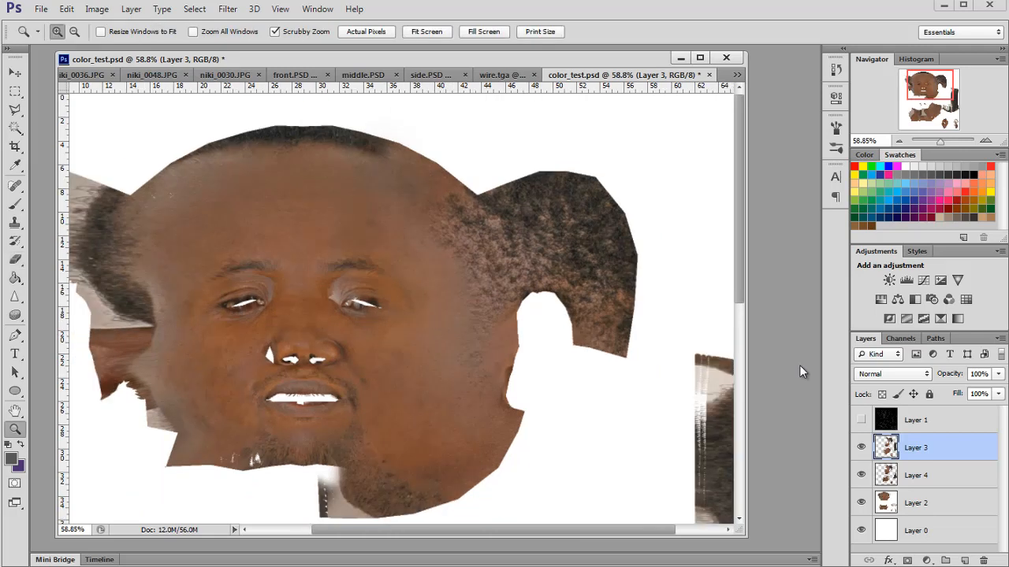
{"action": "left_click", "coordinate": [862, 448]}
{"action": "left_click", "coordinate": [861, 447]}
{"action": "left_click", "coordinate": [986, 141]}
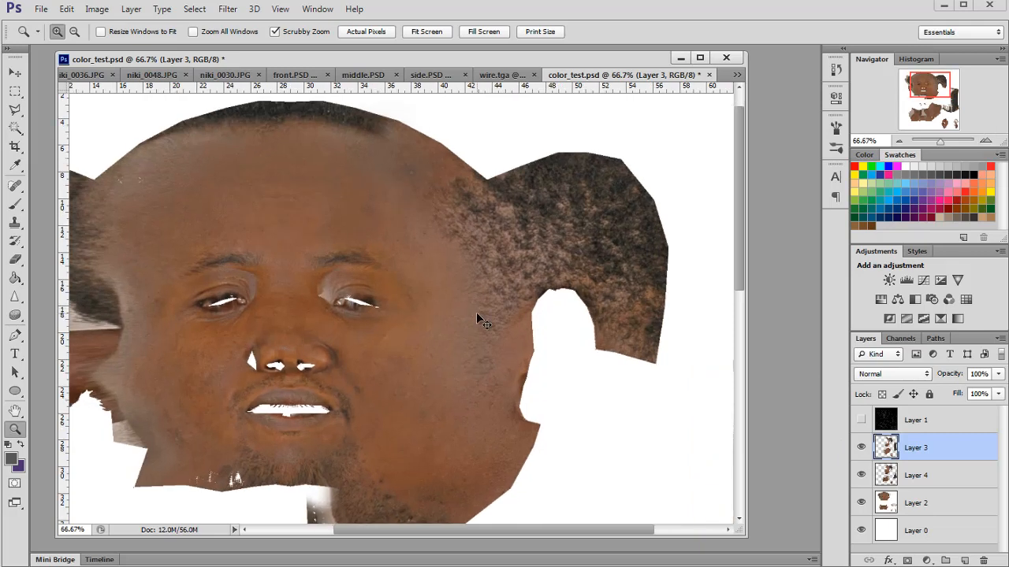
Save color_test.psd and reload it in Maya's file5 texture node to check the side of the head.
{"action": "key", "text": "ctrl+shift+s"}
{"action": "left_click", "coordinate": [843, 368]}
{"action": "key", "text": "alt+Tab"}
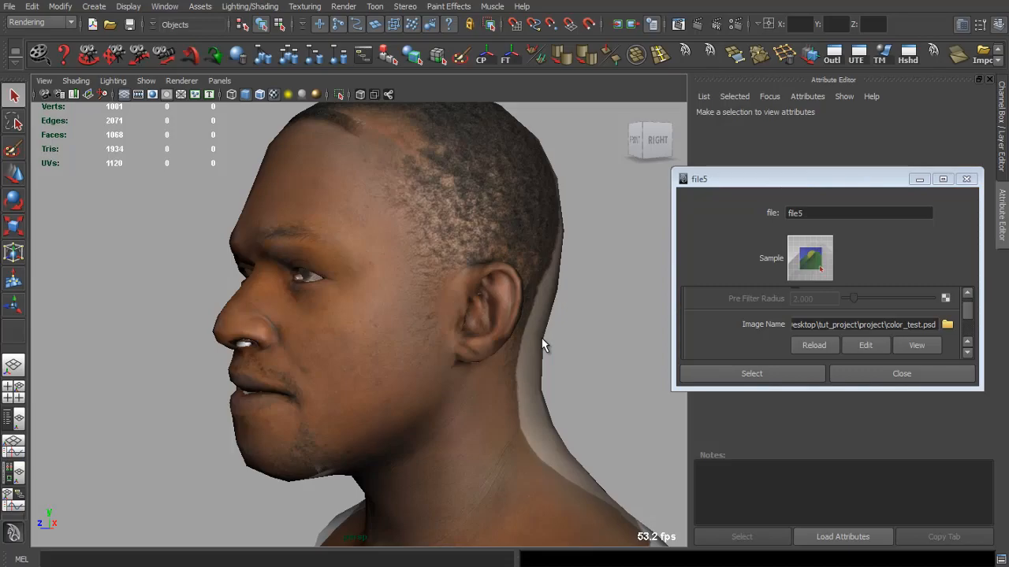
{"action": "left_click", "coordinate": [813, 346]}
{"action": "left_click_drag", "start_coordinate": [585, 363], "coordinate": [475, 348]}
Switch back to Photoshop and compare the face with Layer 1 and Layer 3 each shown and hidden.
{"action": "key", "text": "alt+Tab"}
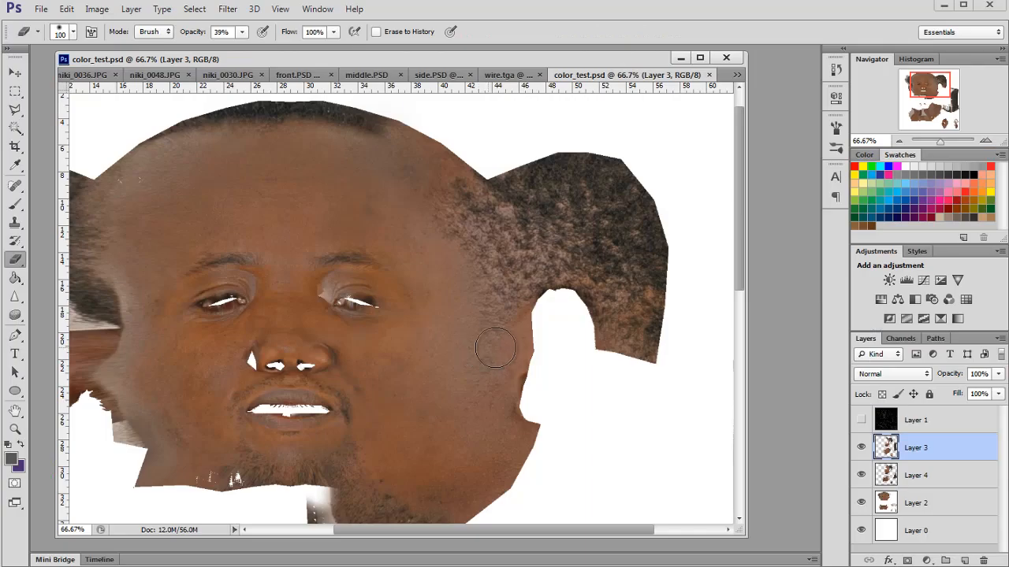
{"action": "left_click", "coordinate": [861, 421]}
{"action": "left_click", "coordinate": [861, 421]}
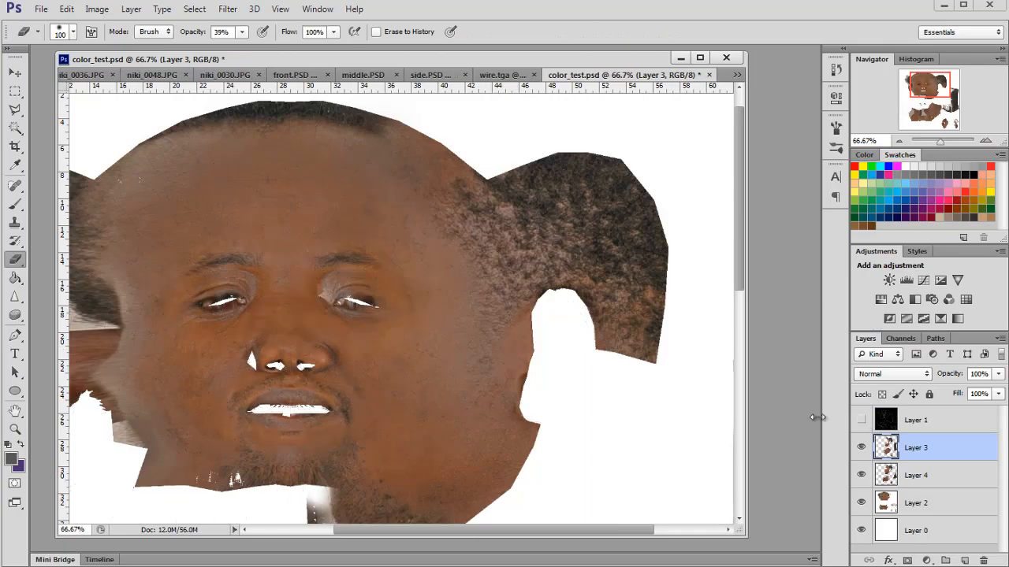
{"action": "left_click", "coordinate": [862, 451]}
{"action": "left_click", "coordinate": [862, 448]}
{"action": "left_click", "coordinate": [862, 448]}
Open Layer 3 in the Liquify filter and view the skin beside the ear opening at 100%.
{"action": "left_click", "coordinate": [227, 9]}
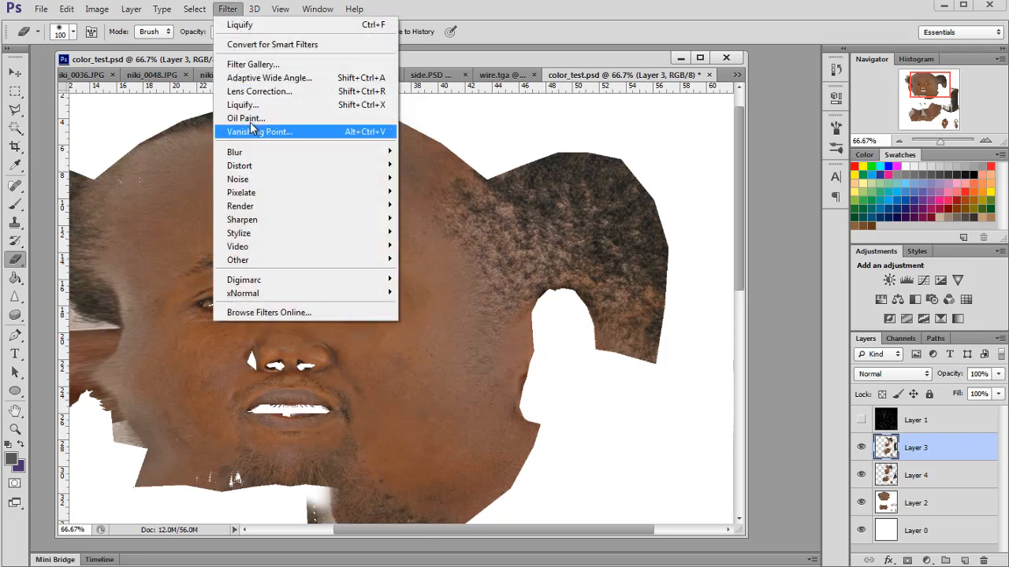
{"action": "left_click", "coordinate": [268, 103]}
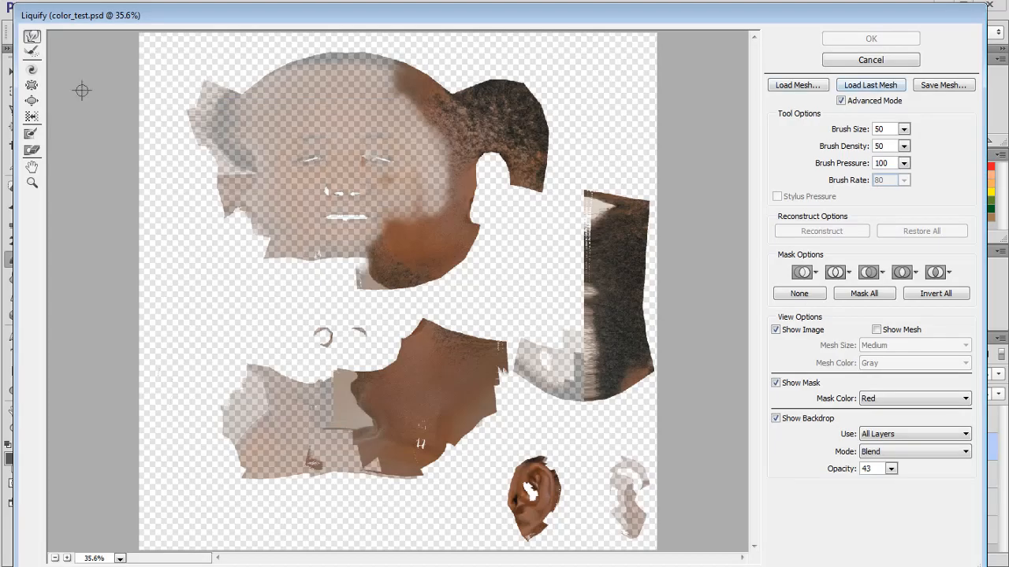
{"action": "left_click", "coordinate": [462, 173]}
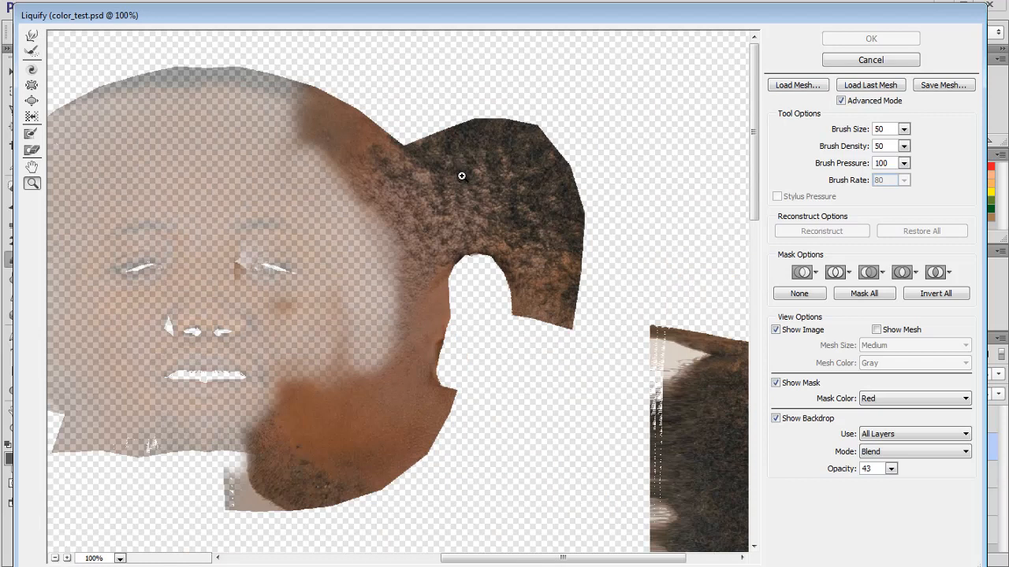
{"action": "left_click", "coordinate": [448, 266]}
{"action": "left_click", "coordinate": [414, 273]}
{"action": "left_click", "coordinate": [415, 272]}
{"action": "scroll", "coordinate": [339, 347], "scroll_direction": "down", "scroll_amount": 3}
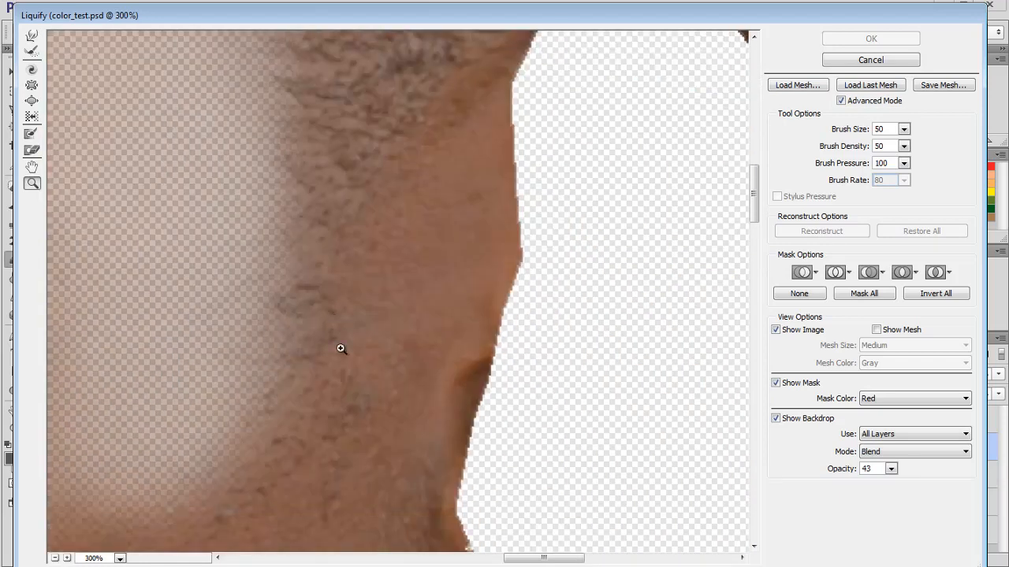
{"action": "right_click", "coordinate": [334, 323]}
{"action": "left_click", "coordinate": [371, 328]}
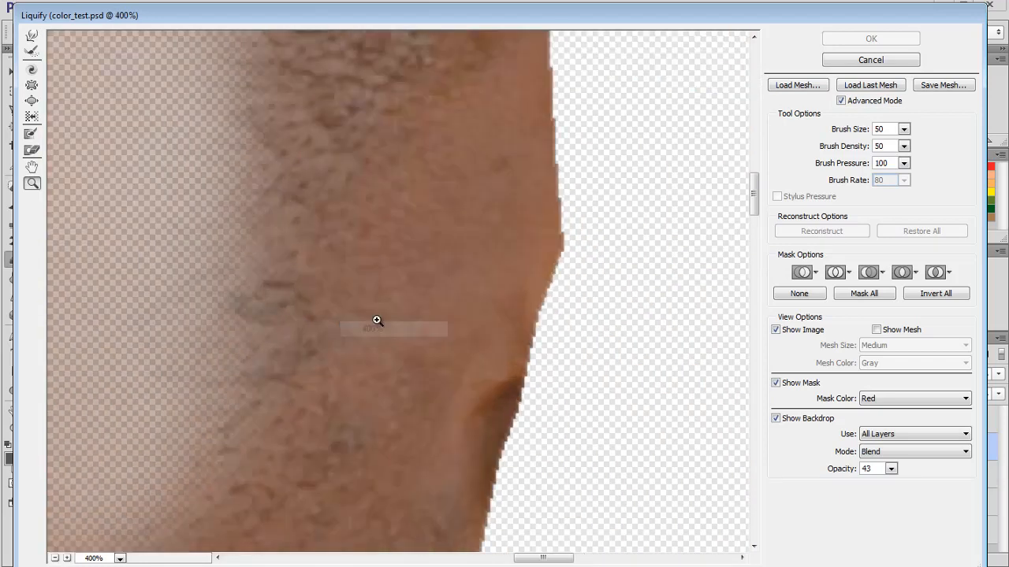
{"action": "right_click", "coordinate": [366, 315]}
{"action": "left_click", "coordinate": [402, 285]}
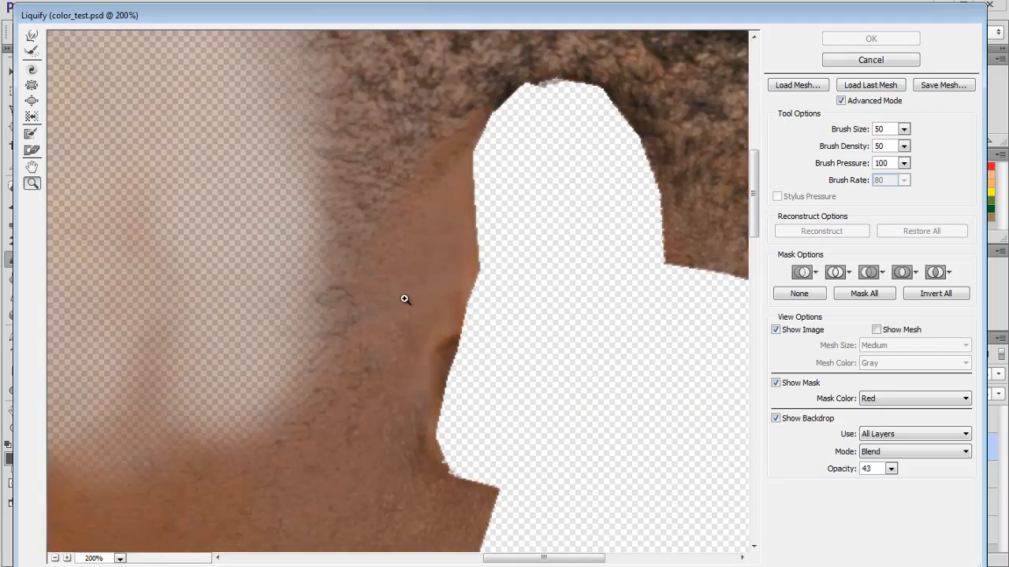
{"action": "right_click", "coordinate": [384, 268]}
{"action": "left_click", "coordinate": [419, 229]}
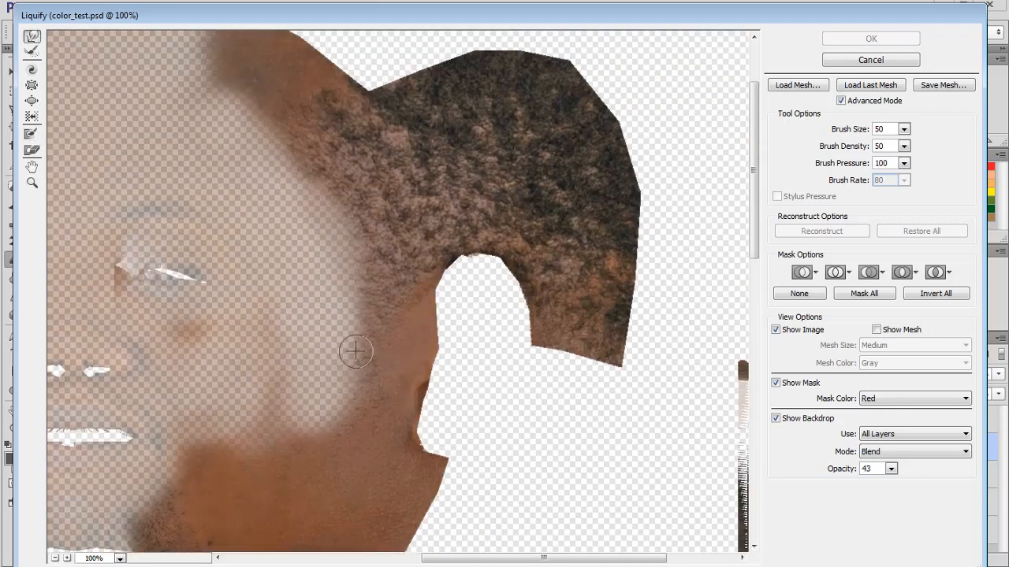
Try pushing the skin in front of the ear with an enlarged Forward Warp brush, undo the push and leave Liquify.
{"action": "key", "text": "bracketright"}
{"action": "key", "text": "bracketright"}
{"action": "key", "text": "bracketright"}
{"action": "key", "text": "bracketright"}
{"action": "key", "text": "bracketright"}
{"action": "key", "text": "bracketright"}
{"action": "key", "text": "bracketleft"}
{"action": "key", "text": "bracketleft"}
{"action": "key", "text": "bracketleft"}
{"action": "left_click_drag", "start_coordinate": [365, 348], "coordinate": [395, 347]}
{"action": "key", "text": "ctrl+z"}
{"action": "left_click", "coordinate": [871, 38]}
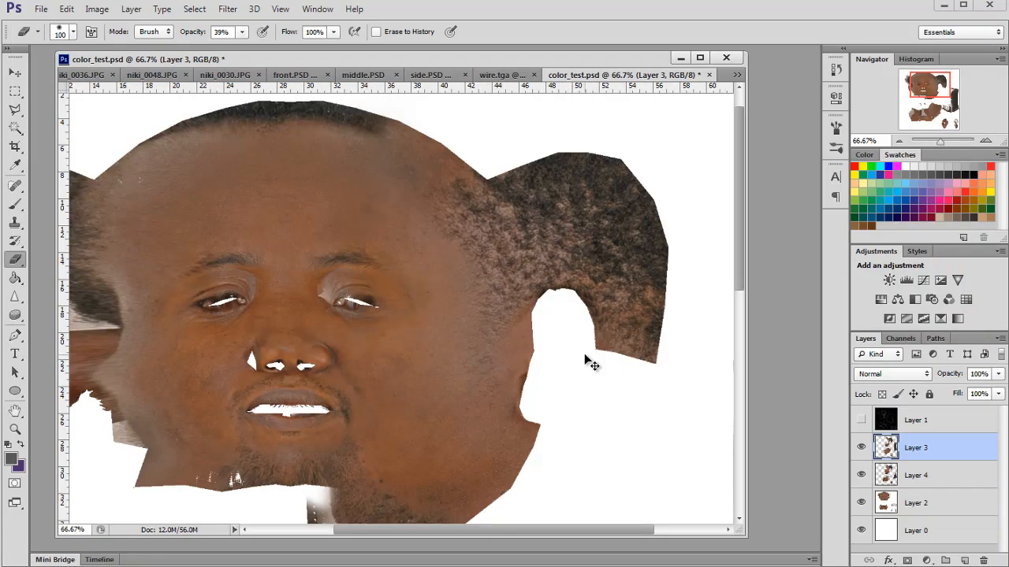
Compare the area around the ear at 100% with Layer 3 hidden and shown, and save the file.
{"action": "left_click", "coordinate": [986, 141]}
{"action": "left_click_drag", "start_coordinate": [930, 82], "coordinate": [934, 82]}
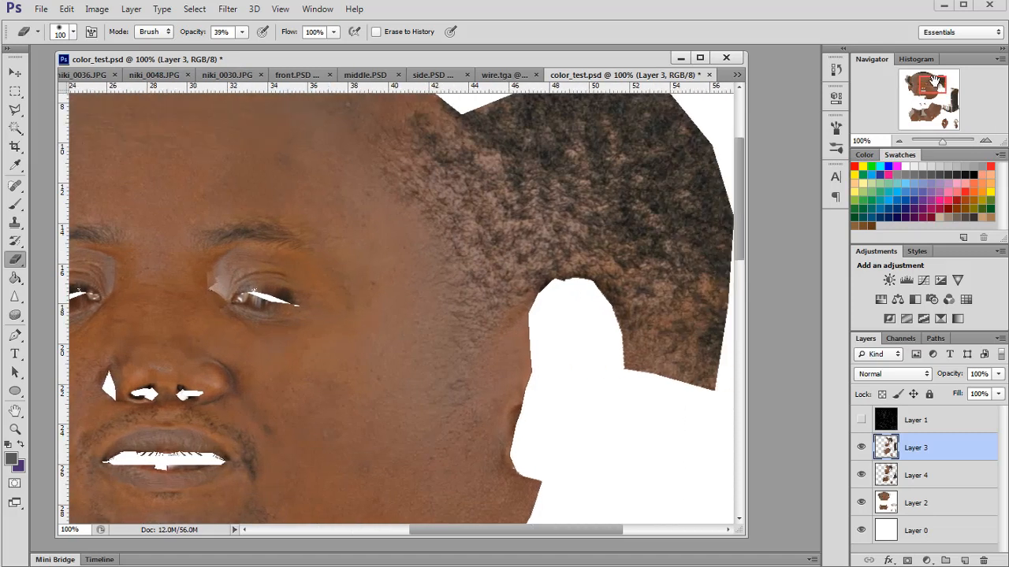
{"action": "left_click", "coordinate": [861, 448]}
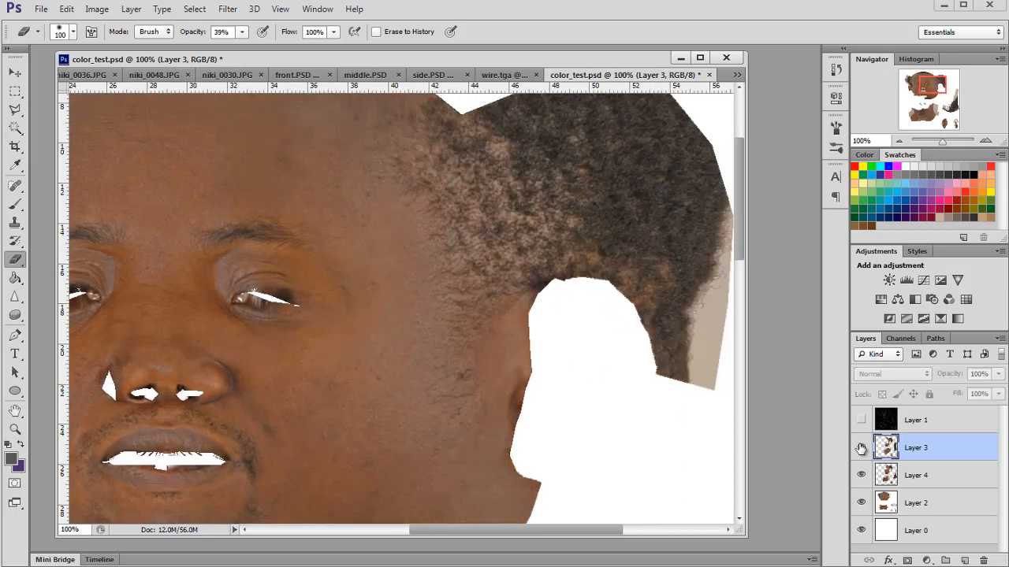
{"action": "left_click", "coordinate": [860, 448]}
{"action": "key", "text": "ctrl+s"}
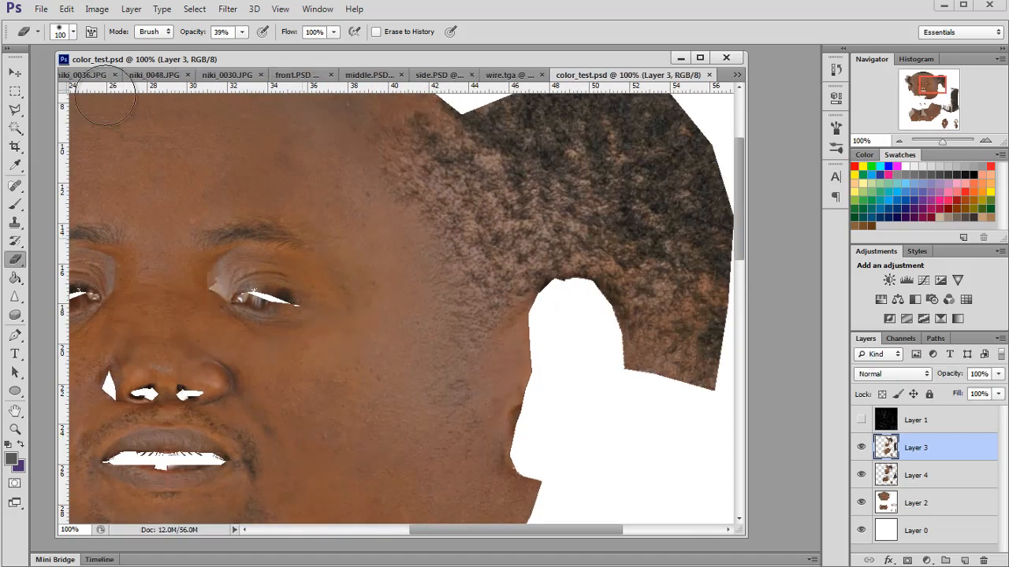
Select Layer 3's skin beside the ear opening, rotate it by -14.67° and shift it slightly towards the opening.
{"action": "left_click", "coordinate": [16, 91]}
{"action": "mouse_move", "coordinate": [381, 262]}
{"action": "left_mouse_down"}
{"action": "mouse_move", "coordinate": [544, 467]}
{"action": "mouse_move", "coordinate": [518, 487]}
{"action": "mouse_move", "coordinate": [537, 476]}
{"action": "left_mouse_up"}
{"action": "key", "text": "ctrl+t"}
{"action": "left_click_drag", "start_coordinate": [515, 435], "coordinate": [534, 440]}
{"action": "left_click_drag", "start_coordinate": [635, 378], "coordinate": [633, 372]}
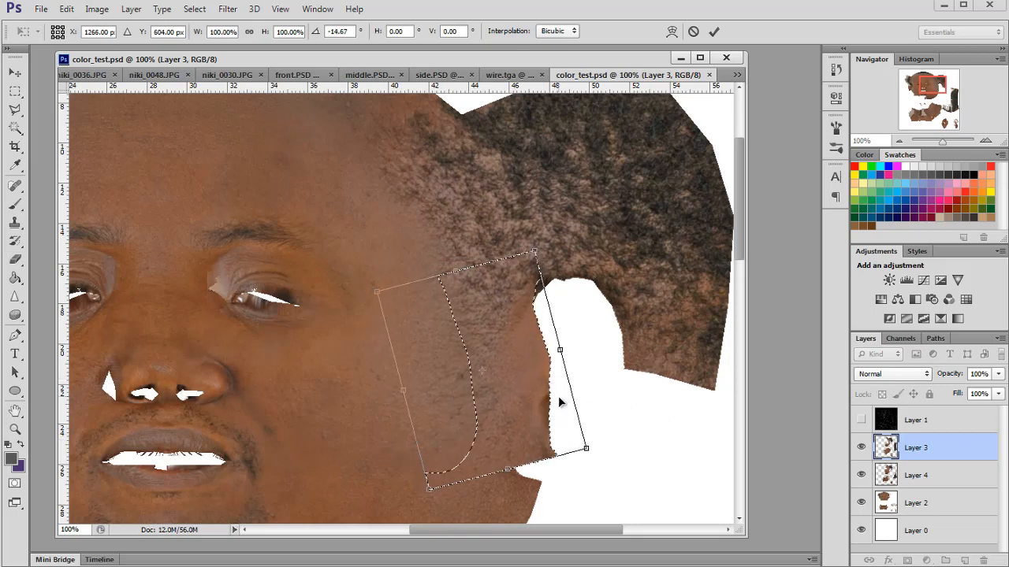
{"action": "left_click_drag", "start_coordinate": [558, 398], "coordinate": [562, 399]}
{"action": "key", "text": "Return"}
{"action": "key", "text": "ctrl+d"}
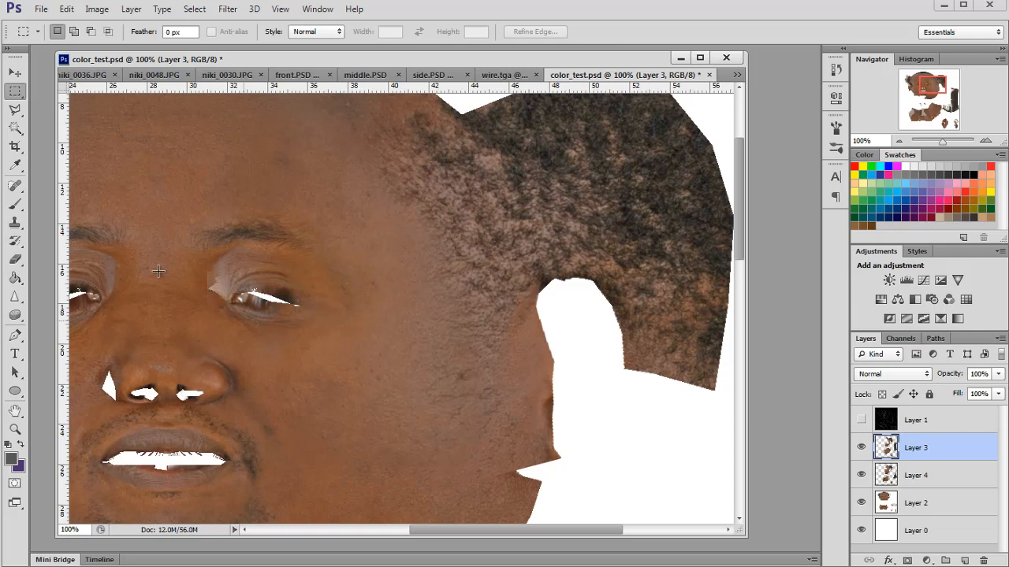
Fade the rotated patch's overhanging edge at the ear opening with the Eraser at 39% opacity, reducing the brush to size 50.
{"action": "left_click", "coordinate": [16, 257]}
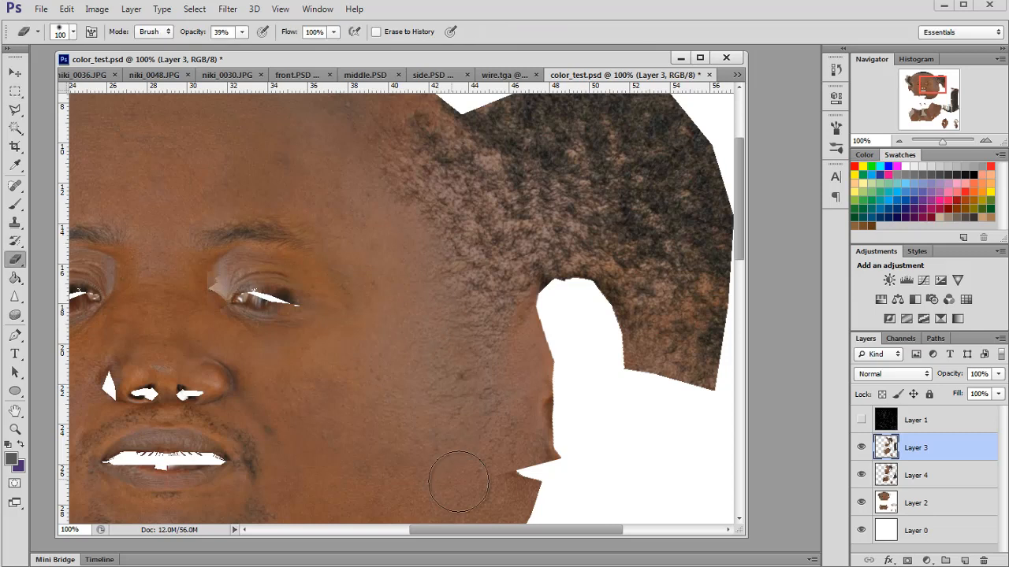
{"action": "mouse_move", "coordinate": [459, 482]}
{"action": "left_mouse_down"}
{"action": "mouse_move", "coordinate": [535, 476]}
{"action": "mouse_move", "coordinate": [562, 455]}
{"action": "mouse_move", "coordinate": [558, 369]}
{"action": "mouse_move", "coordinate": [580, 442]}
{"action": "left_mouse_up"}
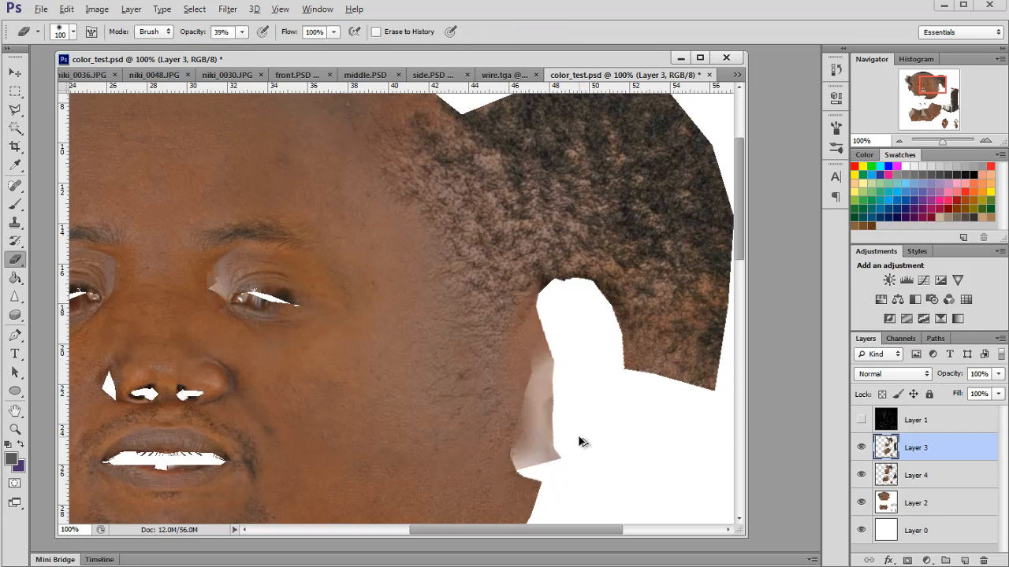
{"action": "key", "text": "bracketleft"}
{"action": "key", "text": "bracketleft"}
{"action": "key", "text": "bracketleft"}
{"action": "key", "text": "bracketleft"}
{"action": "key", "text": "bracketleft"}
{"action": "mouse_move", "coordinate": [570, 387]}
{"action": "left_mouse_down"}
{"action": "mouse_move", "coordinate": [558, 410]}
{"action": "mouse_move", "coordinate": [571, 449]}
{"action": "mouse_move", "coordinate": [558, 451]}
{"action": "mouse_move", "coordinate": [582, 428]}
{"action": "left_mouse_up"}
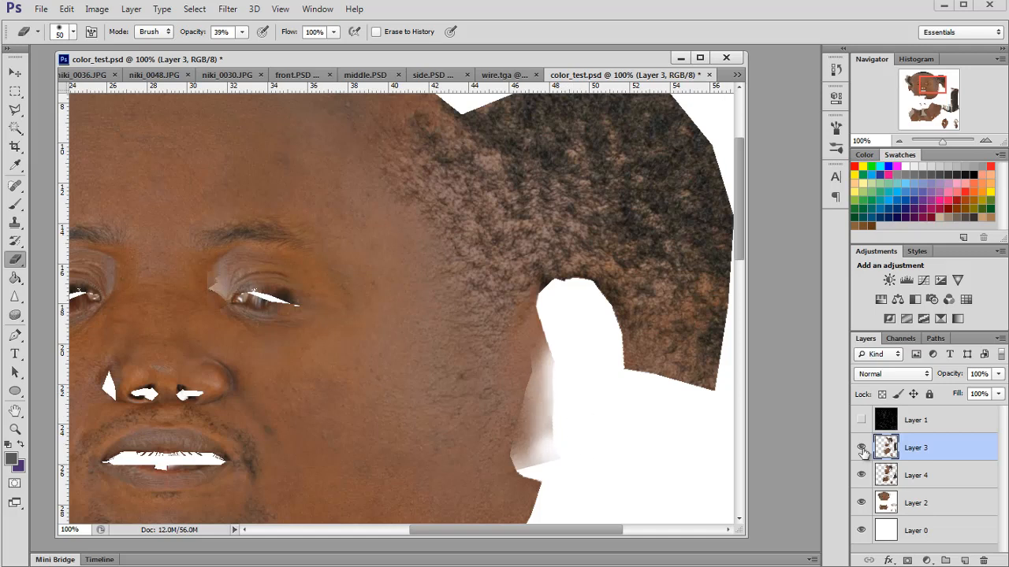
Switch to Maya and inspect the updated texture around the ear and cheek from another angle.
{"action": "key", "text": "alt+Tab"}
{"action": "key", "text": "alt+Tab"}
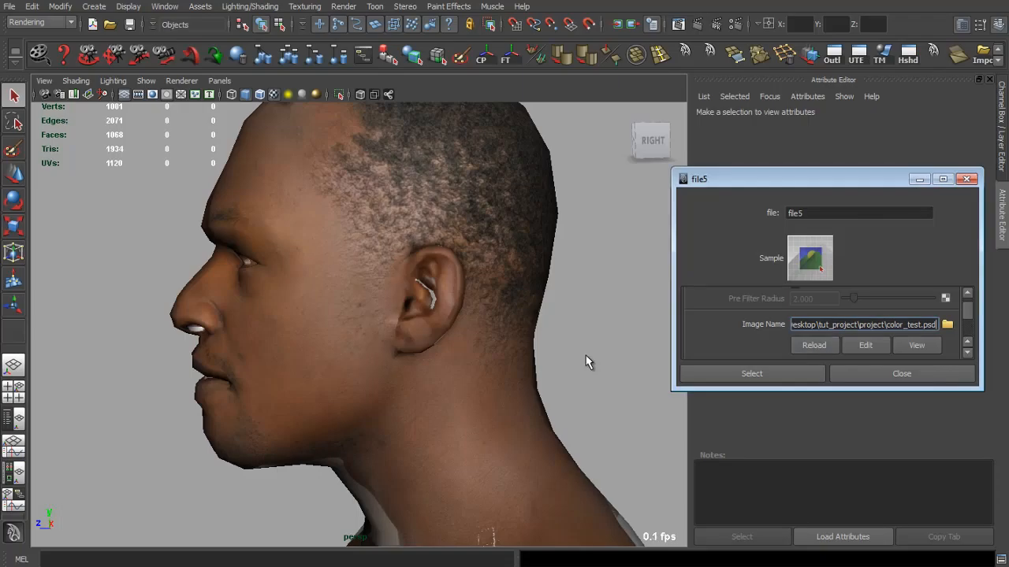
{"action": "left_click_drag", "start_coordinate": [591, 364], "coordinate": [346, 328]}
{"action": "key", "text": "alt+Tab"}
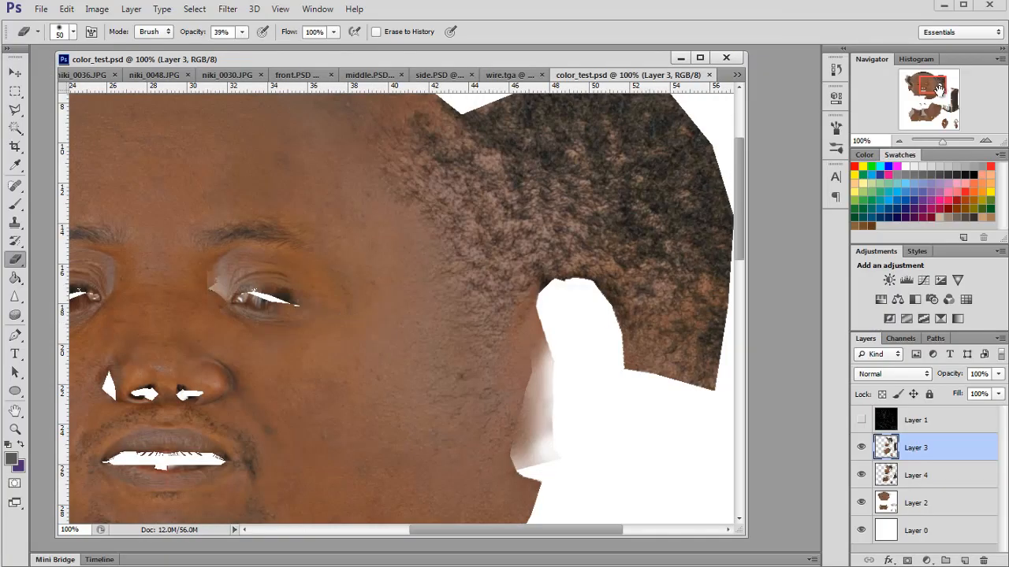
Fade Layer 3's beige area on the ring-shaped piece above the neck texture with the Eraser at 39% opacity.
{"action": "left_click_drag", "start_coordinate": [941, 91], "coordinate": [919, 107]}
{"action": "left_click", "coordinate": [899, 141]}
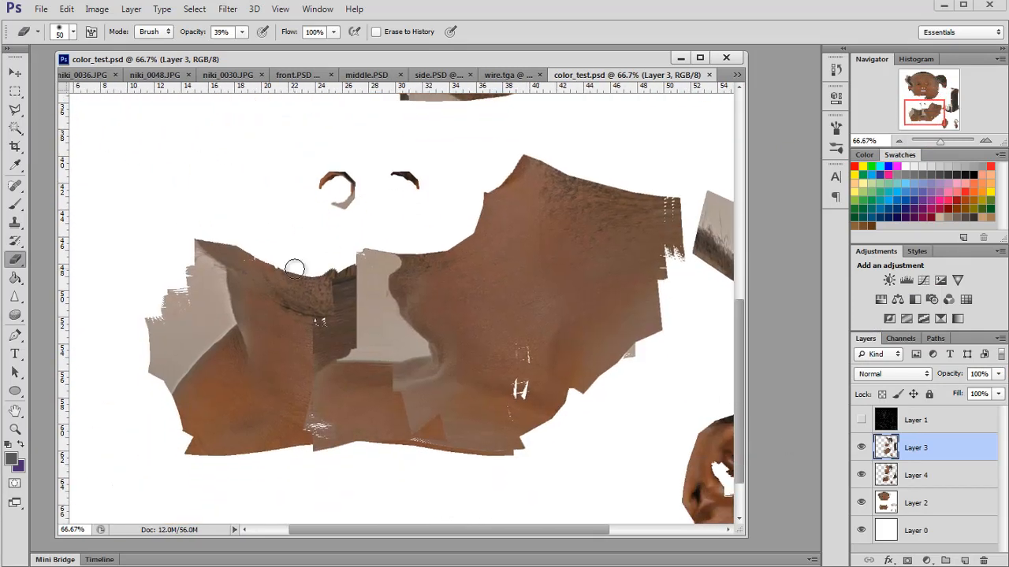
{"action": "left_click_drag", "start_coordinate": [324, 184], "coordinate": [313, 193]}
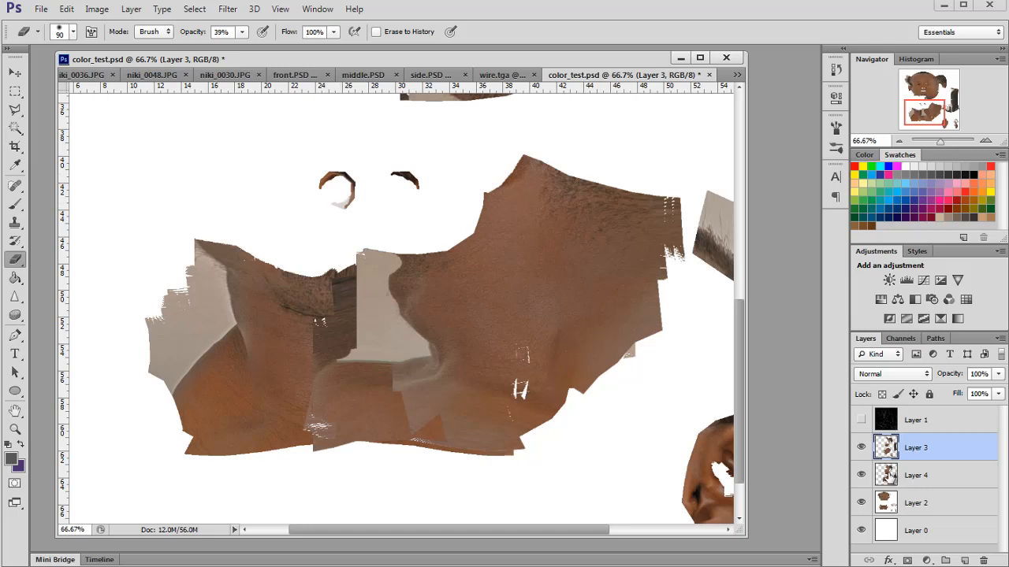
Erase the leftover ring-shaped pieces above the neck texture on Layers 4, 2 and 3 with the Eraser at 100% opacity.
{"action": "key", "text": "alt+bracketleft"}
{"action": "left_click_drag", "start_coordinate": [243, 34], "coordinate": [334, 56]}
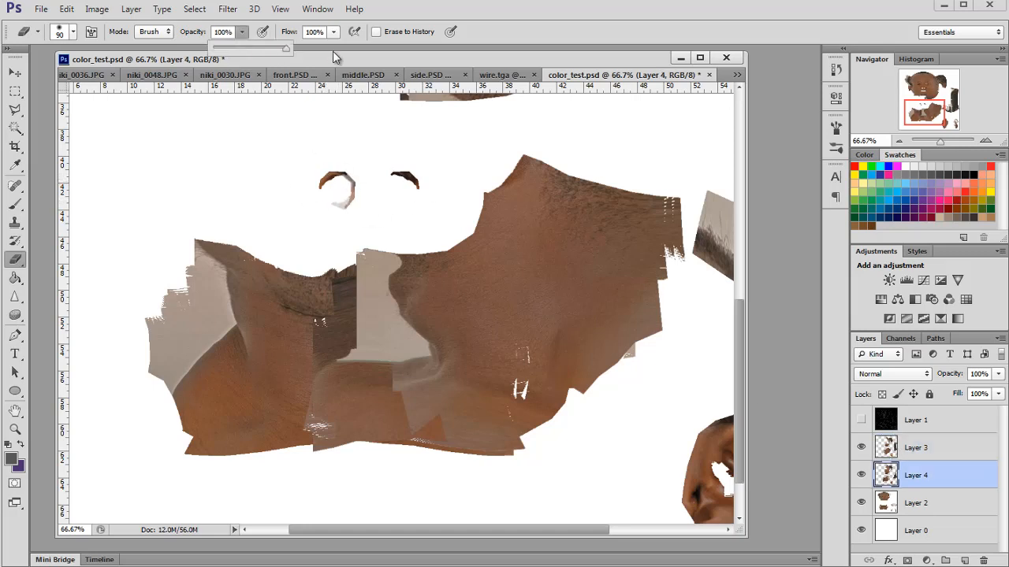
{"action": "left_click_drag", "start_coordinate": [358, 182], "coordinate": [354, 189]}
{"action": "left_click", "coordinate": [886, 502]}
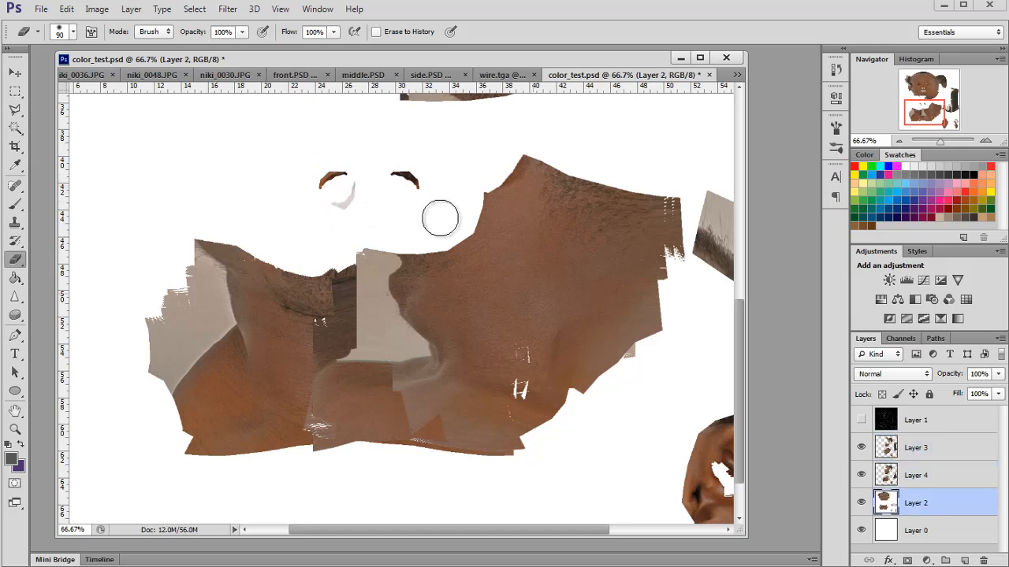
{"action": "mouse_move", "coordinate": [416, 180]}
{"action": "left_mouse_down"}
{"action": "mouse_move", "coordinate": [363, 177]}
{"action": "mouse_move", "coordinate": [381, 179]}
{"action": "left_mouse_up"}
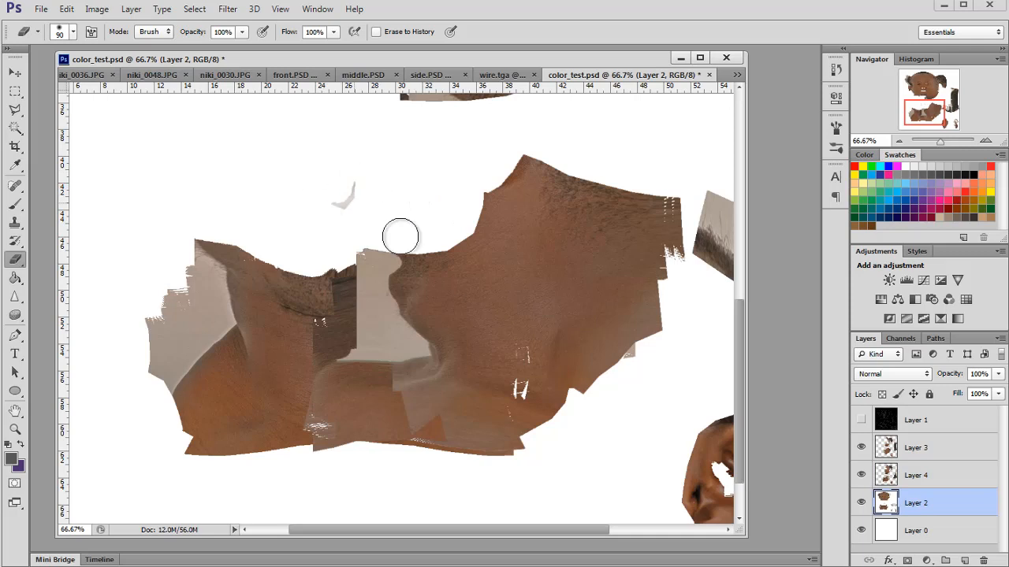
{"action": "left_click", "coordinate": [893, 448]}
{"action": "left_click", "coordinate": [337, 197]}
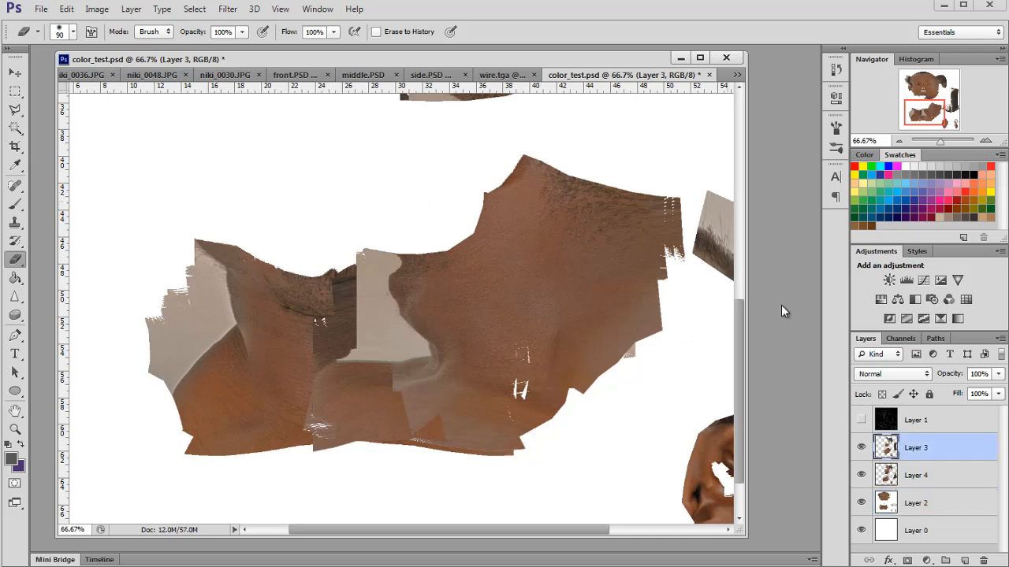
Fade Layer 3's beige area in the middle of the neck with the Eraser at 54% opacity and brush size 125.
{"action": "left_click", "coordinate": [240, 35]}
{"action": "left_click_drag", "start_coordinate": [246, 47], "coordinate": [210, 53]}
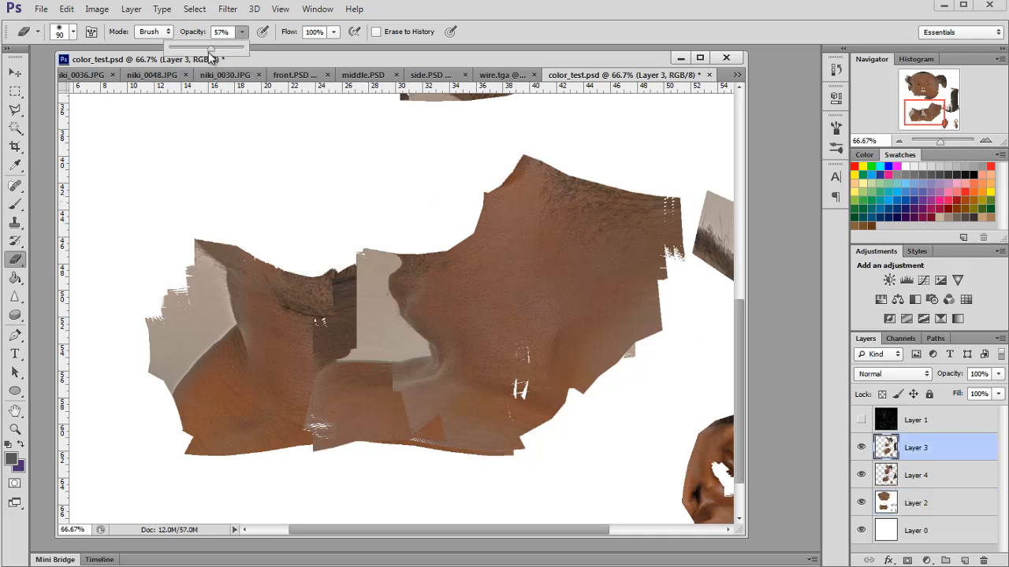
{"action": "key", "text": "bracketright"}
{"action": "key", "text": "bracketright"}
{"action": "mouse_move", "coordinate": [383, 246]}
{"action": "left_mouse_down"}
{"action": "mouse_move", "coordinate": [383, 320]}
{"action": "mouse_move", "coordinate": [408, 324]}
{"action": "mouse_move", "coordinate": [422, 357]}
{"action": "left_mouse_up"}
{"action": "mouse_move", "coordinate": [413, 290]}
{"action": "left_mouse_down"}
{"action": "mouse_move", "coordinate": [433, 393]}
{"action": "mouse_move", "coordinate": [384, 361]}
{"action": "mouse_move", "coordinate": [361, 378]}
{"action": "mouse_move", "coordinate": [371, 254]}
{"action": "mouse_move", "coordinate": [353, 326]}
{"action": "left_mouse_up"}
Erase Layer 3's remaining overlap along the lower neck with the Eraser at 82% opacity and brush size 150.
{"action": "left_click", "coordinate": [242, 33]}
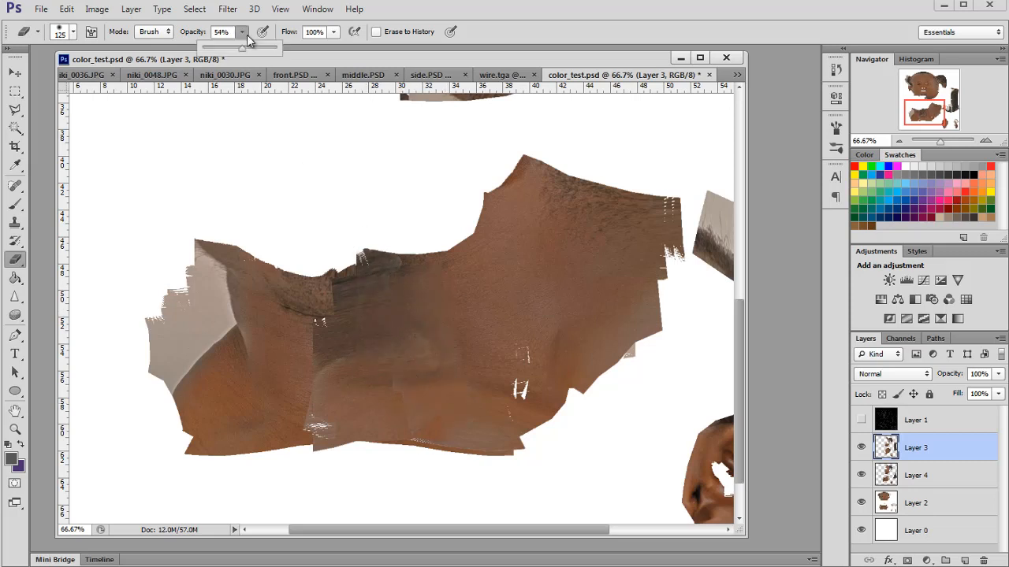
{"action": "left_click", "coordinate": [353, 288]}
{"action": "key", "text": "bracketright"}
{"action": "mouse_move", "coordinate": [317, 428]}
{"action": "left_mouse_down"}
{"action": "mouse_move", "coordinate": [422, 438]}
{"action": "mouse_move", "coordinate": [428, 360]}
{"action": "left_mouse_up"}
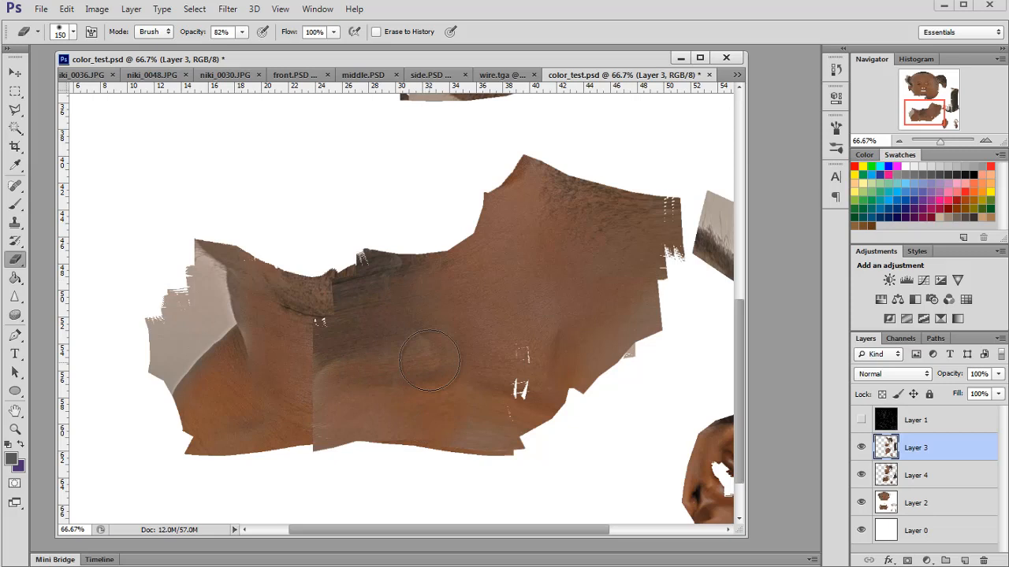
{"action": "left_click_drag", "start_coordinate": [435, 445], "coordinate": [492, 437]}
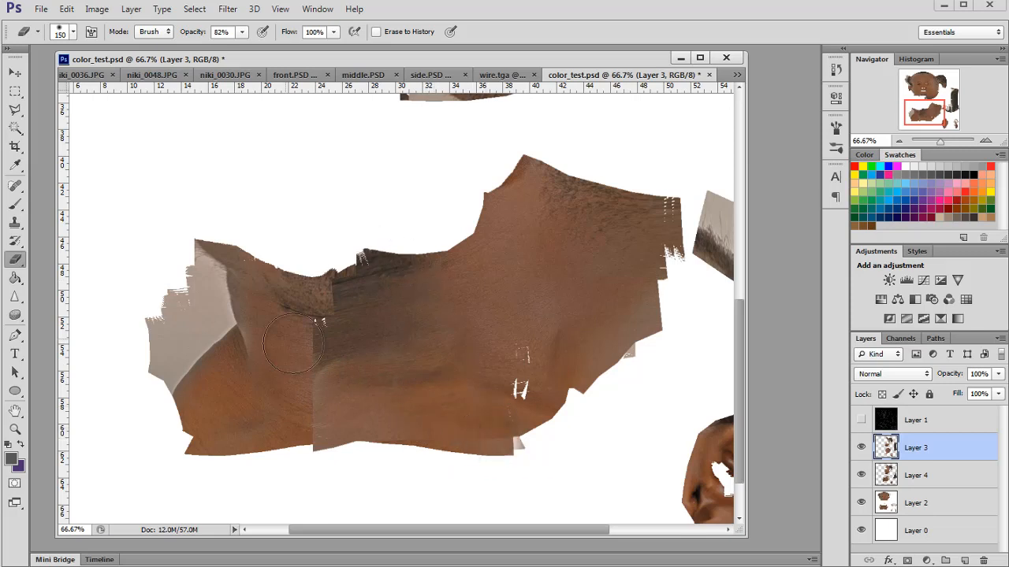
Hide Layer 3 and erase Layer 4's hard vertical seam below the chin with the Eraser at 82% opacity.
{"action": "left_click", "coordinate": [862, 448]}
{"action": "left_click", "coordinate": [862, 475]}
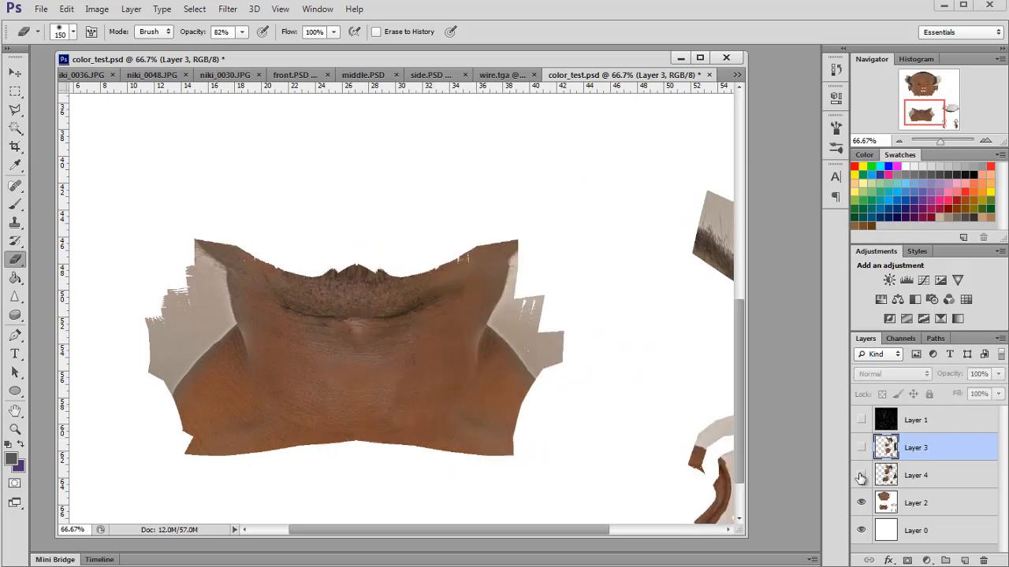
{"action": "left_click", "coordinate": [861, 475]}
{"action": "left_click", "coordinate": [893, 476]}
{"action": "mouse_move", "coordinate": [313, 285]}
{"action": "left_mouse_down"}
{"action": "mouse_move", "coordinate": [365, 273]}
{"action": "mouse_move", "coordinate": [366, 326]}
{"action": "mouse_move", "coordinate": [388, 291]}
{"action": "mouse_move", "coordinate": [315, 355]}
{"action": "left_mouse_up"}
{"action": "mouse_move", "coordinate": [330, 420]}
{"action": "left_mouse_down"}
{"action": "mouse_move", "coordinate": [332, 449]}
{"action": "mouse_move", "coordinate": [365, 441]}
{"action": "mouse_move", "coordinate": [303, 414]}
{"action": "left_mouse_up"}
Soften Layer 4's neck blend with the Eraser at 15% opacity and size 250, compare it with the layer hidden, and show Layer 3.
{"action": "key", "text": "bracketright"}
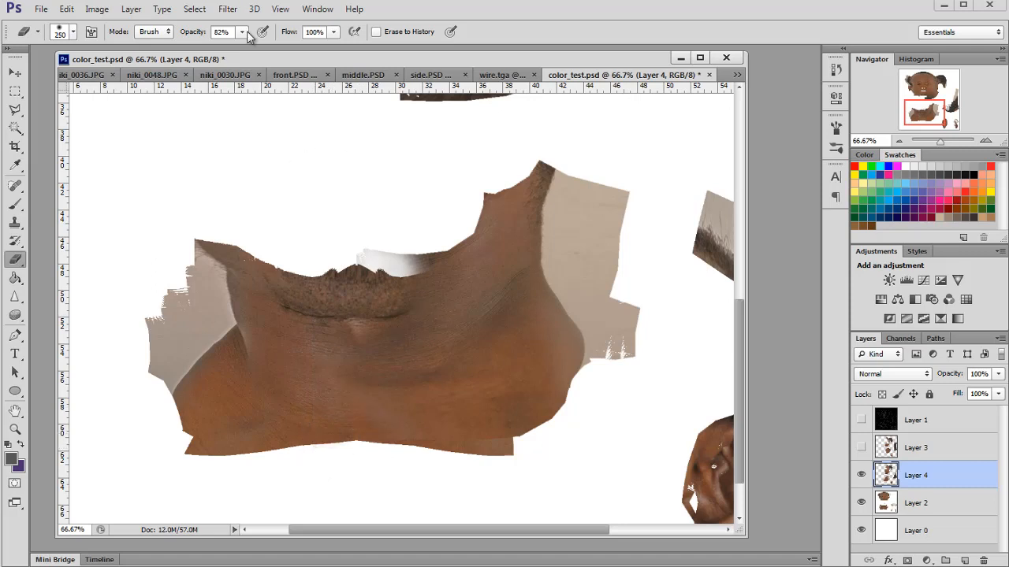
{"action": "left_click_drag", "start_coordinate": [242, 31], "coordinate": [194, 53]}
{"action": "left_click", "coordinate": [398, 334]}
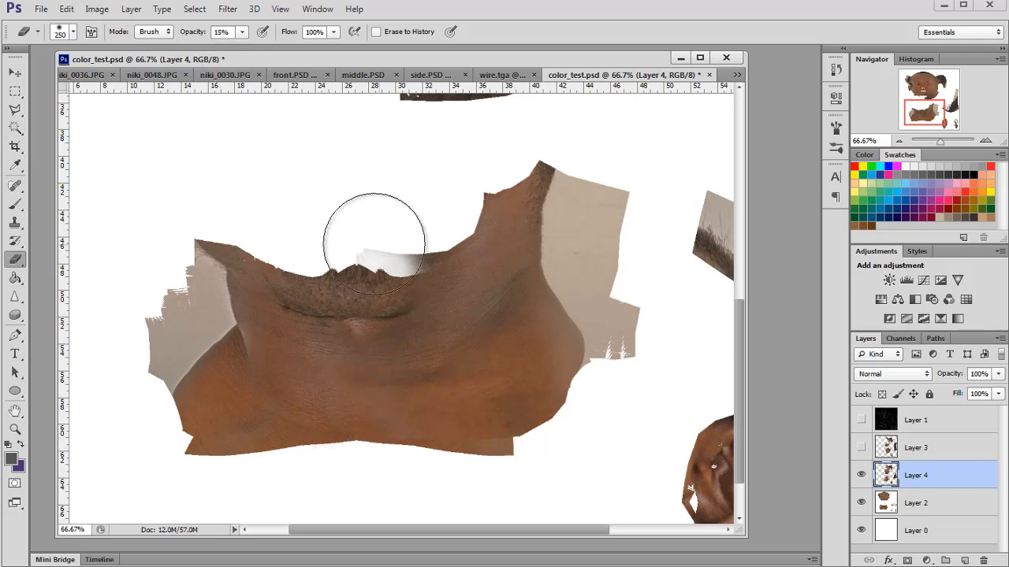
{"action": "mouse_move", "coordinate": [377, 446]}
{"action": "left_mouse_down"}
{"action": "mouse_move", "coordinate": [301, 439]}
{"action": "mouse_move", "coordinate": [247, 449]}
{"action": "mouse_move", "coordinate": [313, 446]}
{"action": "left_mouse_up"}
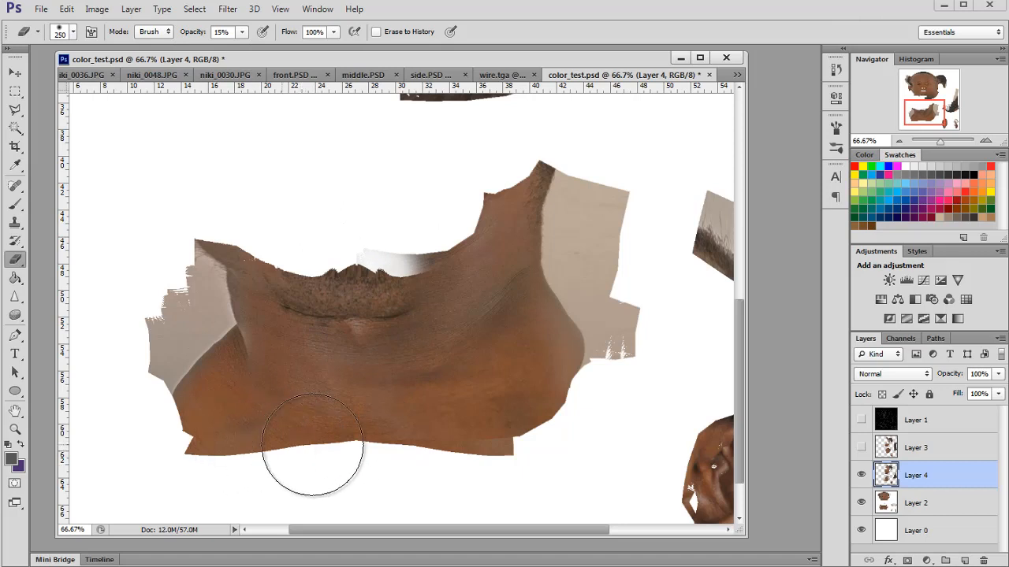
{"action": "left_click", "coordinate": [861, 477]}
{"action": "left_click", "coordinate": [861, 477]}
{"action": "left_click", "coordinate": [861, 476]}
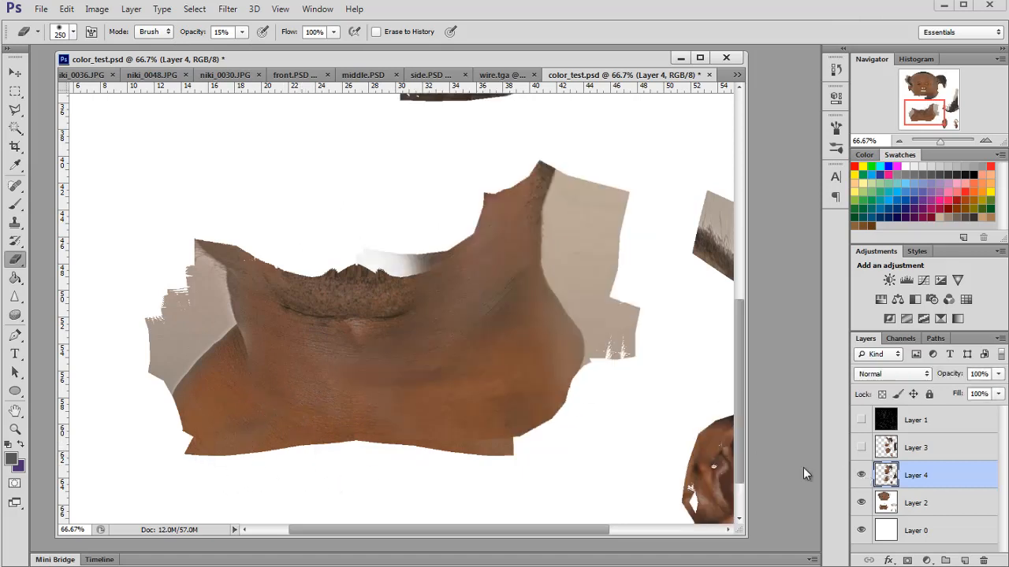
{"action": "left_click", "coordinate": [894, 453]}
{"action": "left_click", "coordinate": [861, 448]}
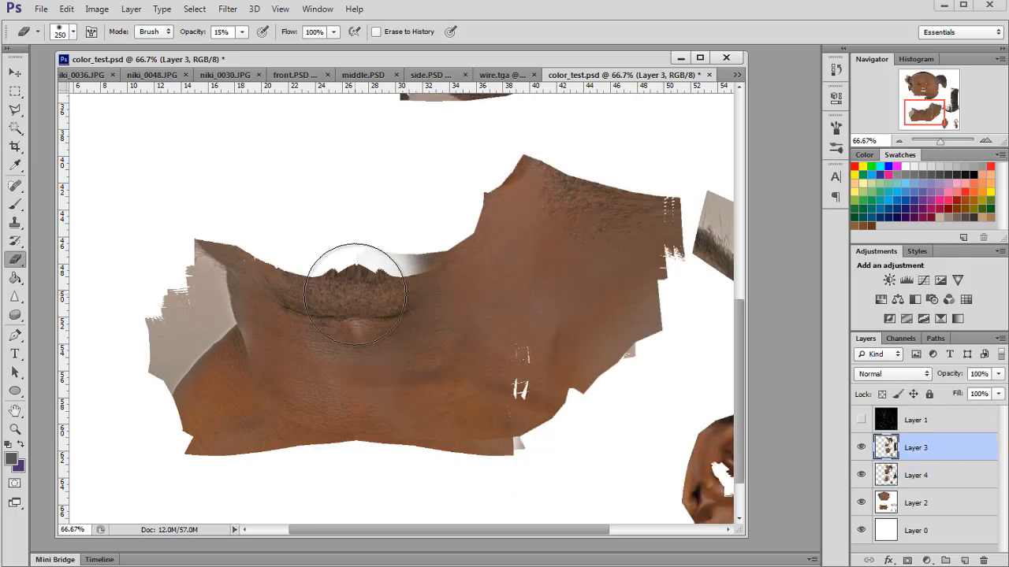
Select Layer 4, set the Dodge tool to 8% exposure and brush size 175, and compare the neck with the layer hidden.
{"action": "left_click", "coordinate": [886, 475]}
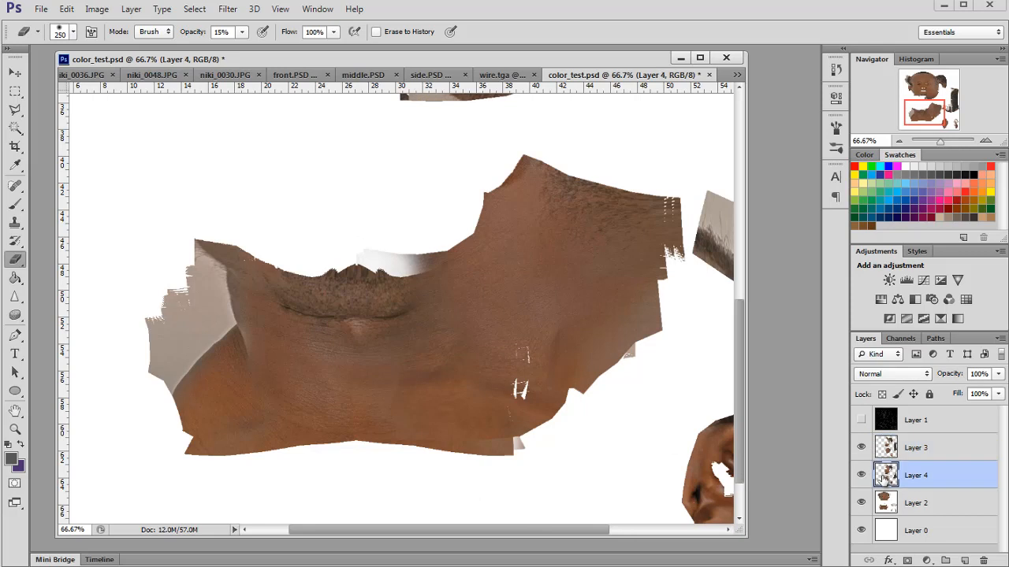
{"action": "key", "text": "ctrl+u"}
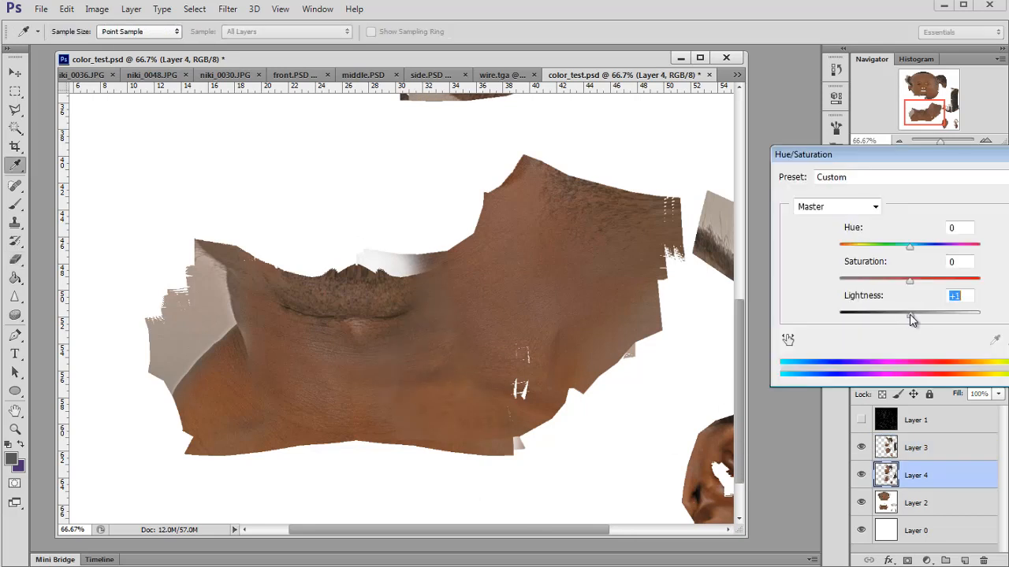
{"action": "key", "text": "Escape"}
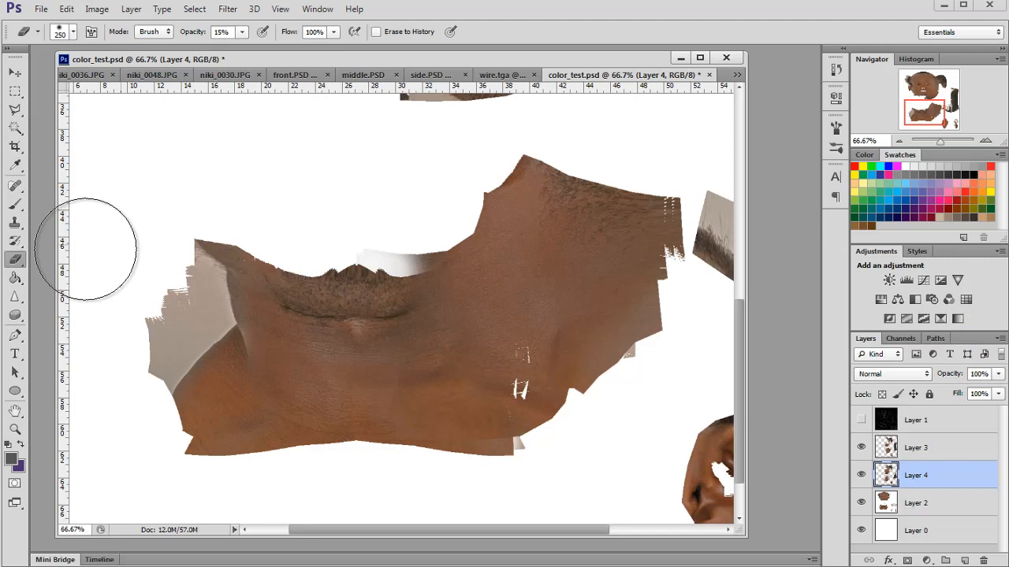
{"action": "right_click", "coordinate": [15, 314]}
{"action": "left_click", "coordinate": [76, 313]}
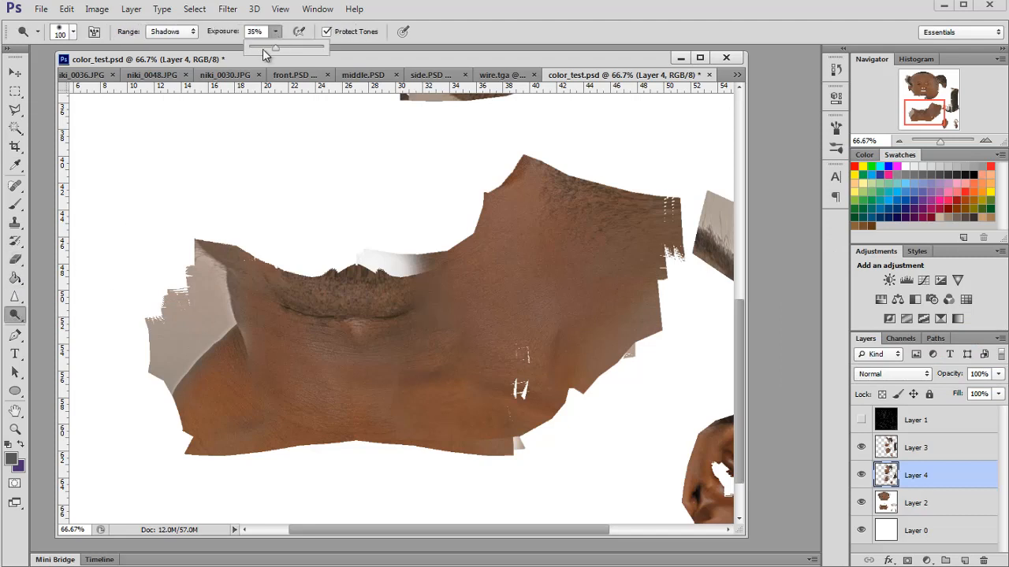
{"action": "key", "text": "bracketright"}
{"action": "key", "text": "bracketright"}
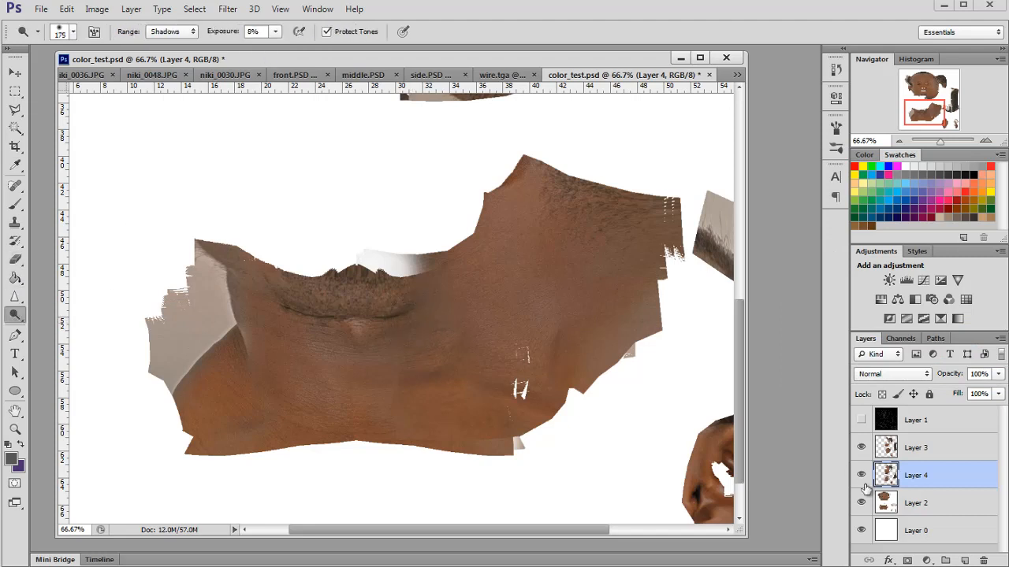
{"action": "left_click", "coordinate": [862, 475]}
{"action": "left_click", "coordinate": [861, 475]}
{"action": "key", "text": "bracketleft"}
Lighten the midtones of Layer 4's neck area with the Dodge tool at 4% exposure, undoing the first stroke.
{"action": "left_click", "coordinate": [191, 37]}
{"action": "left_click", "coordinate": [173, 47]}
{"action": "left_click", "coordinate": [275, 32]}
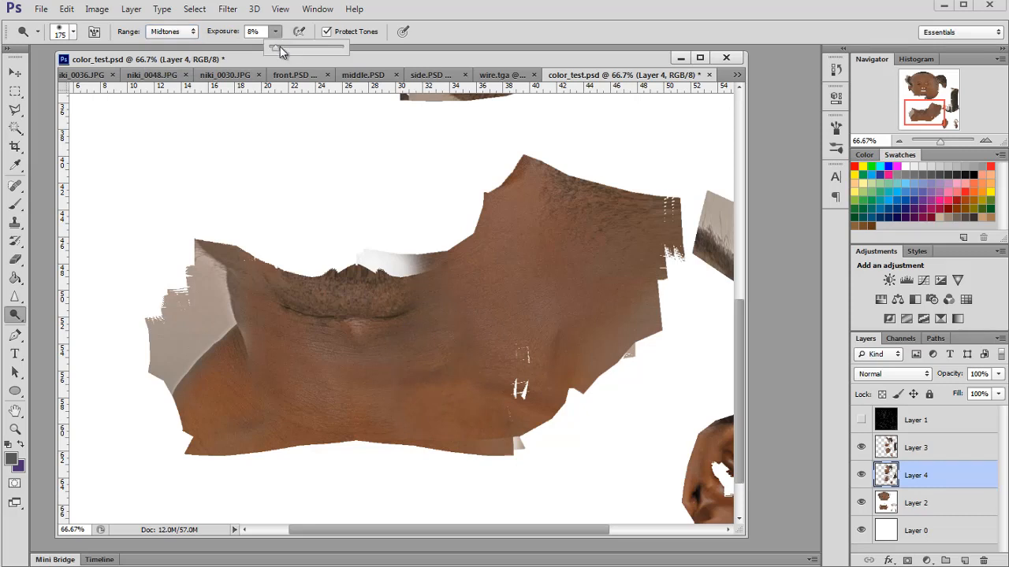
{"action": "left_click_drag", "start_coordinate": [428, 348], "coordinate": [453, 430]}
{"action": "key", "text": "ctrl+z"}
{"action": "left_click", "coordinate": [276, 32]}
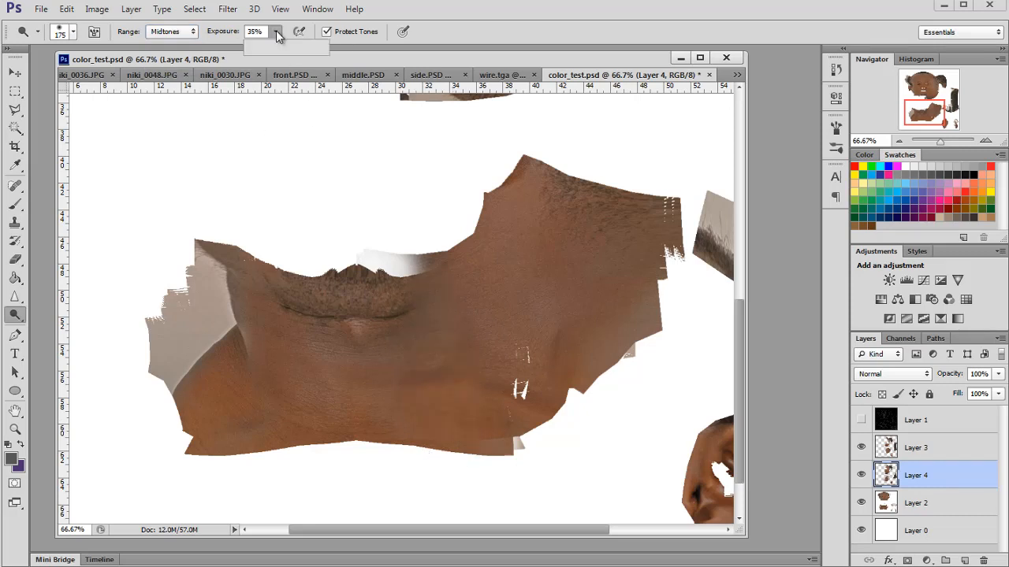
{"action": "mouse_move", "coordinate": [434, 324]}
{"action": "left_mouse_down"}
{"action": "mouse_move", "coordinate": [429, 430]}
{"action": "mouse_move", "coordinate": [440, 453]}
{"action": "mouse_move", "coordinate": [468, 437]}
{"action": "left_mouse_up"}
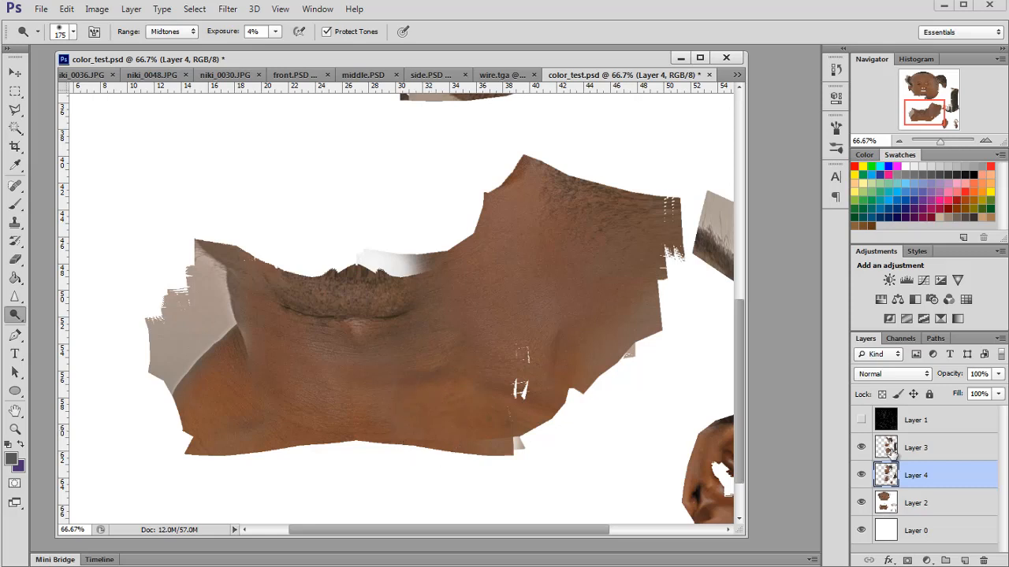
Select Layer 3, set the Burn tool to the Shadows range at 3% exposure, and make Layer 4 active again.
{"action": "left_click", "coordinate": [891, 448]}
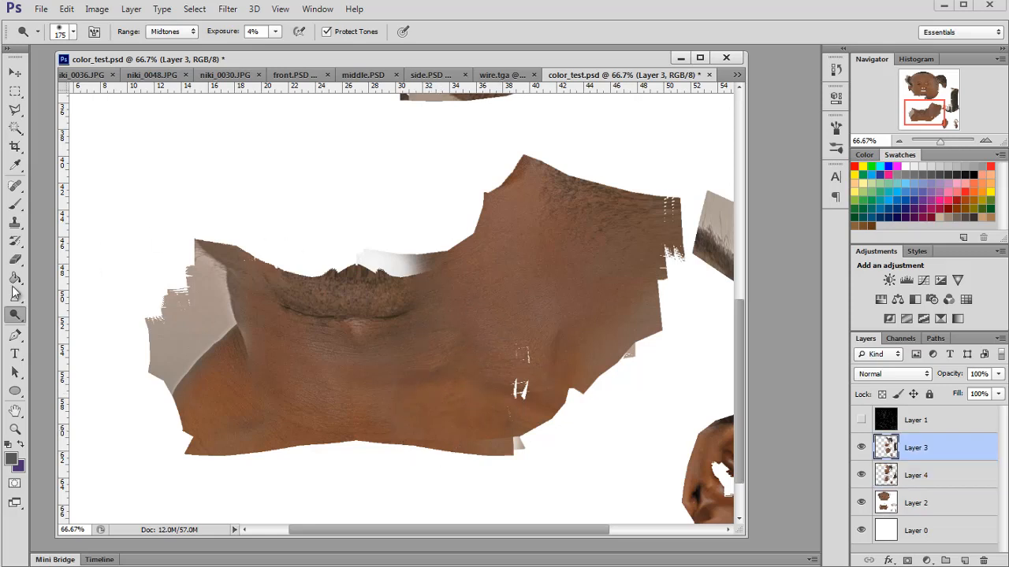
{"action": "mouse_move", "coordinate": [18, 318]}
{"action": "left_mouse_down"}
{"action": "mouse_move", "coordinate": [55, 314]}
{"action": "mouse_move", "coordinate": [63, 329]}
{"action": "left_mouse_up"}
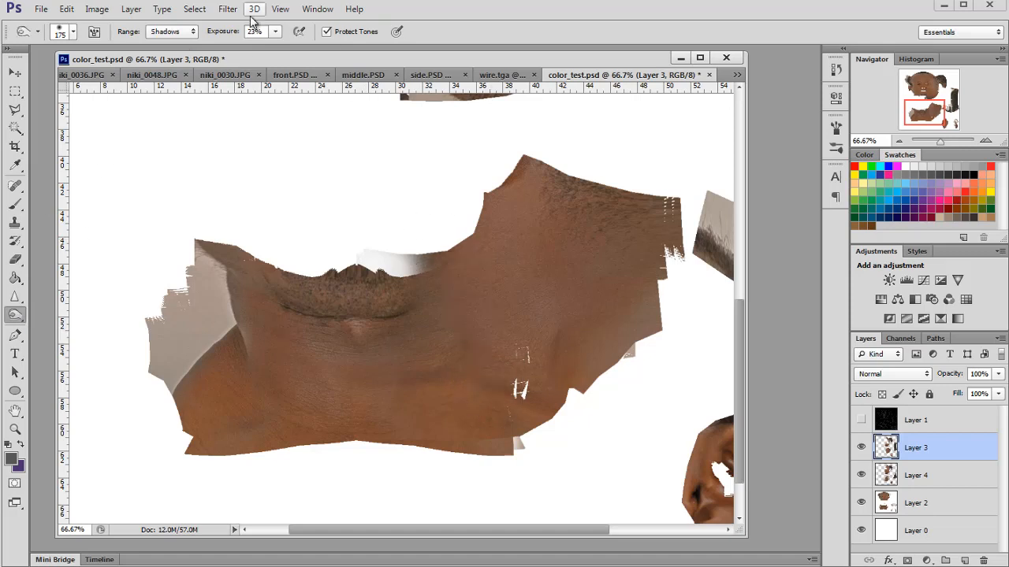
{"action": "left_click", "coordinate": [275, 31]}
{"action": "left_click", "coordinate": [414, 235]}
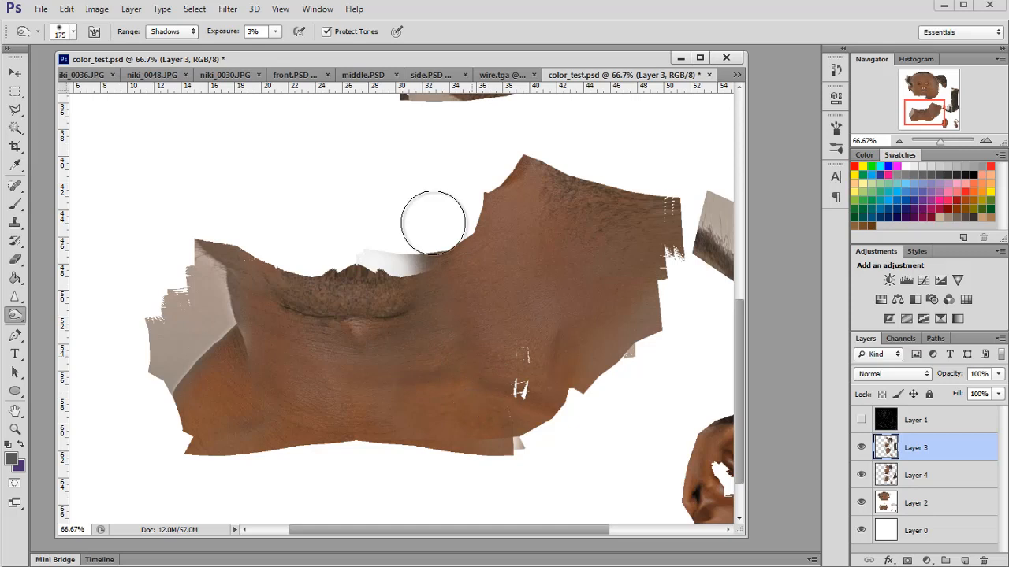
{"action": "key", "text": "alt+bracketleft"}
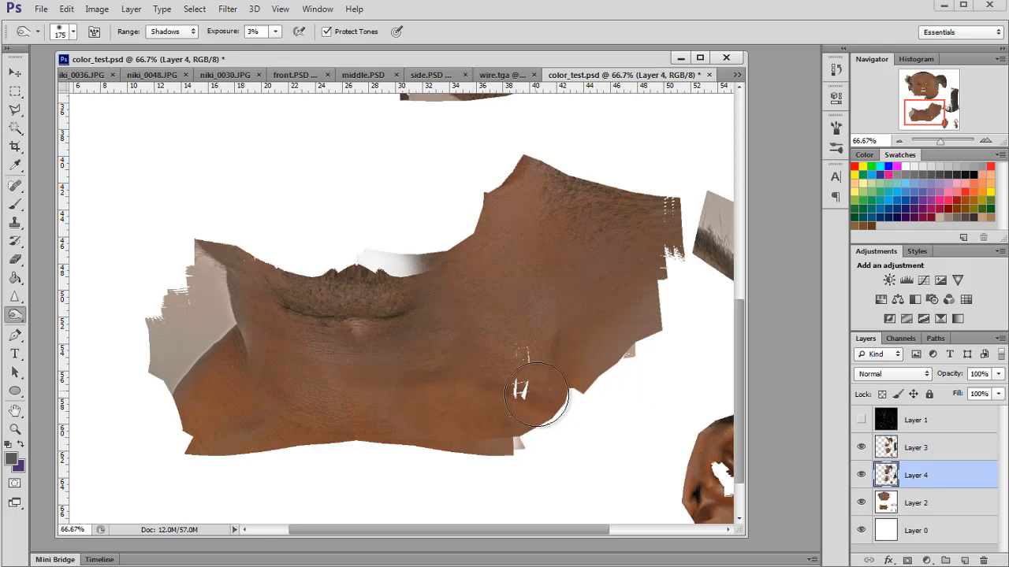
Save color_test.psd, switch to Maya and reload the file5 texture image.
{"action": "key", "text": "ctrl+s"}
{"action": "key", "text": "alt+Tab"}
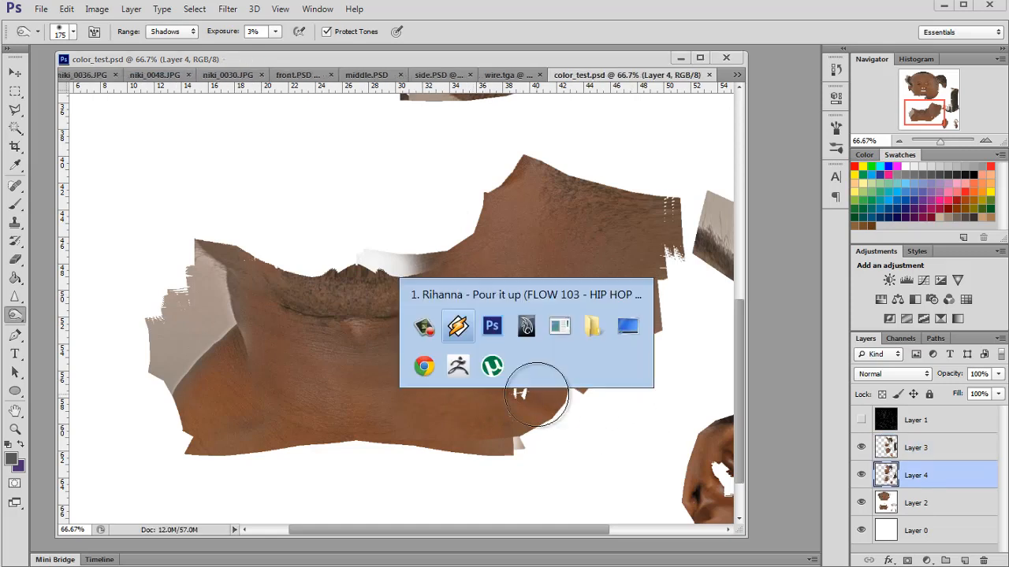
{"action": "key", "text": "alt+Tab"}
{"action": "key", "text": "alt+Tab"}
{"action": "key", "text": "alt+Tab"}
{"action": "key", "text": "alt+Tab"}
{"action": "key", "text": "alt+Tab"}
{"action": "left_click", "coordinate": [527, 335]}
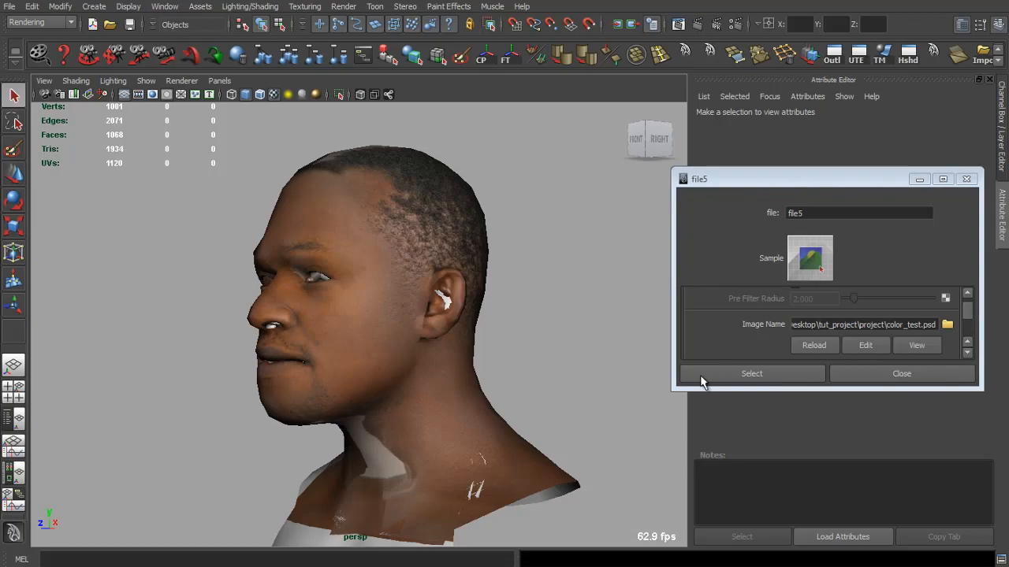
{"action": "left_click", "coordinate": [813, 342]}
Inspect the reloaded neck, ear and jaw texture from both sides of the head.
{"action": "left_click_drag", "start_coordinate": [526, 426], "coordinate": [479, 325]}
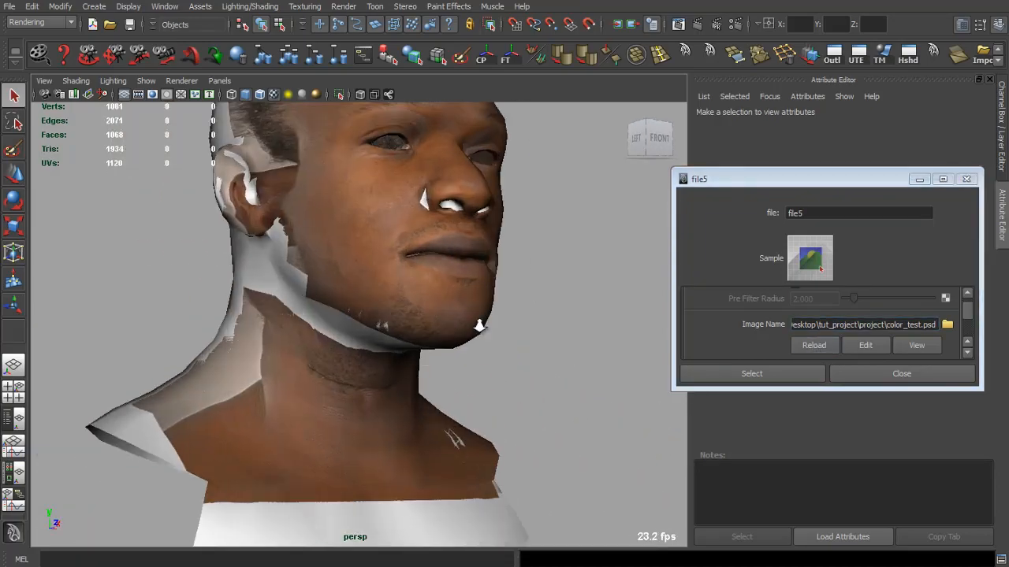
{"action": "left_click_drag", "start_coordinate": [447, 356], "coordinate": [292, 323]}
{"action": "scroll", "coordinate": [320, 367], "scroll_direction": "up", "scroll_amount": 5}
{"action": "left_click_drag", "start_coordinate": [357, 330], "coordinate": [284, 329]}
{"action": "left_click_drag", "start_coordinate": [219, 322], "coordinate": [271, 313]}
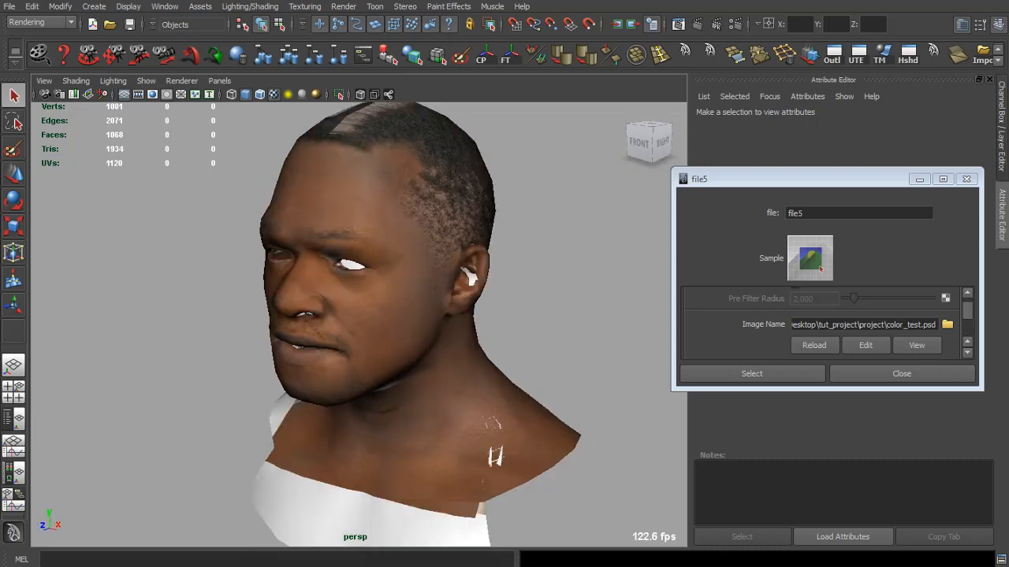